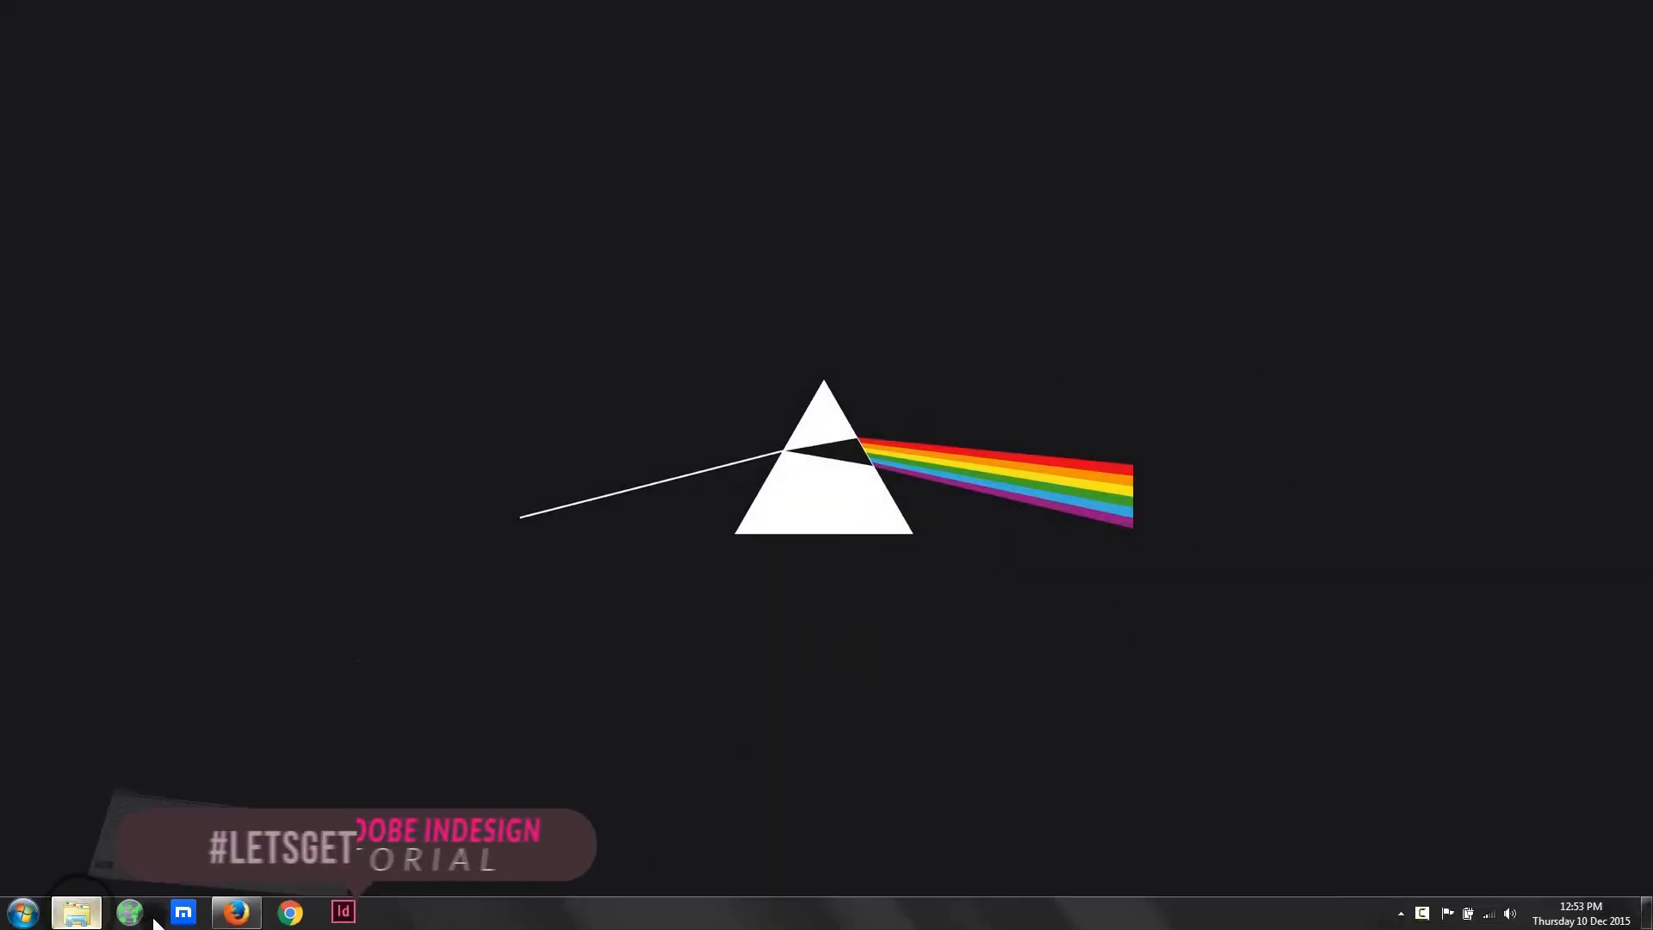
left_click(77, 912)
double_click(582, 181)
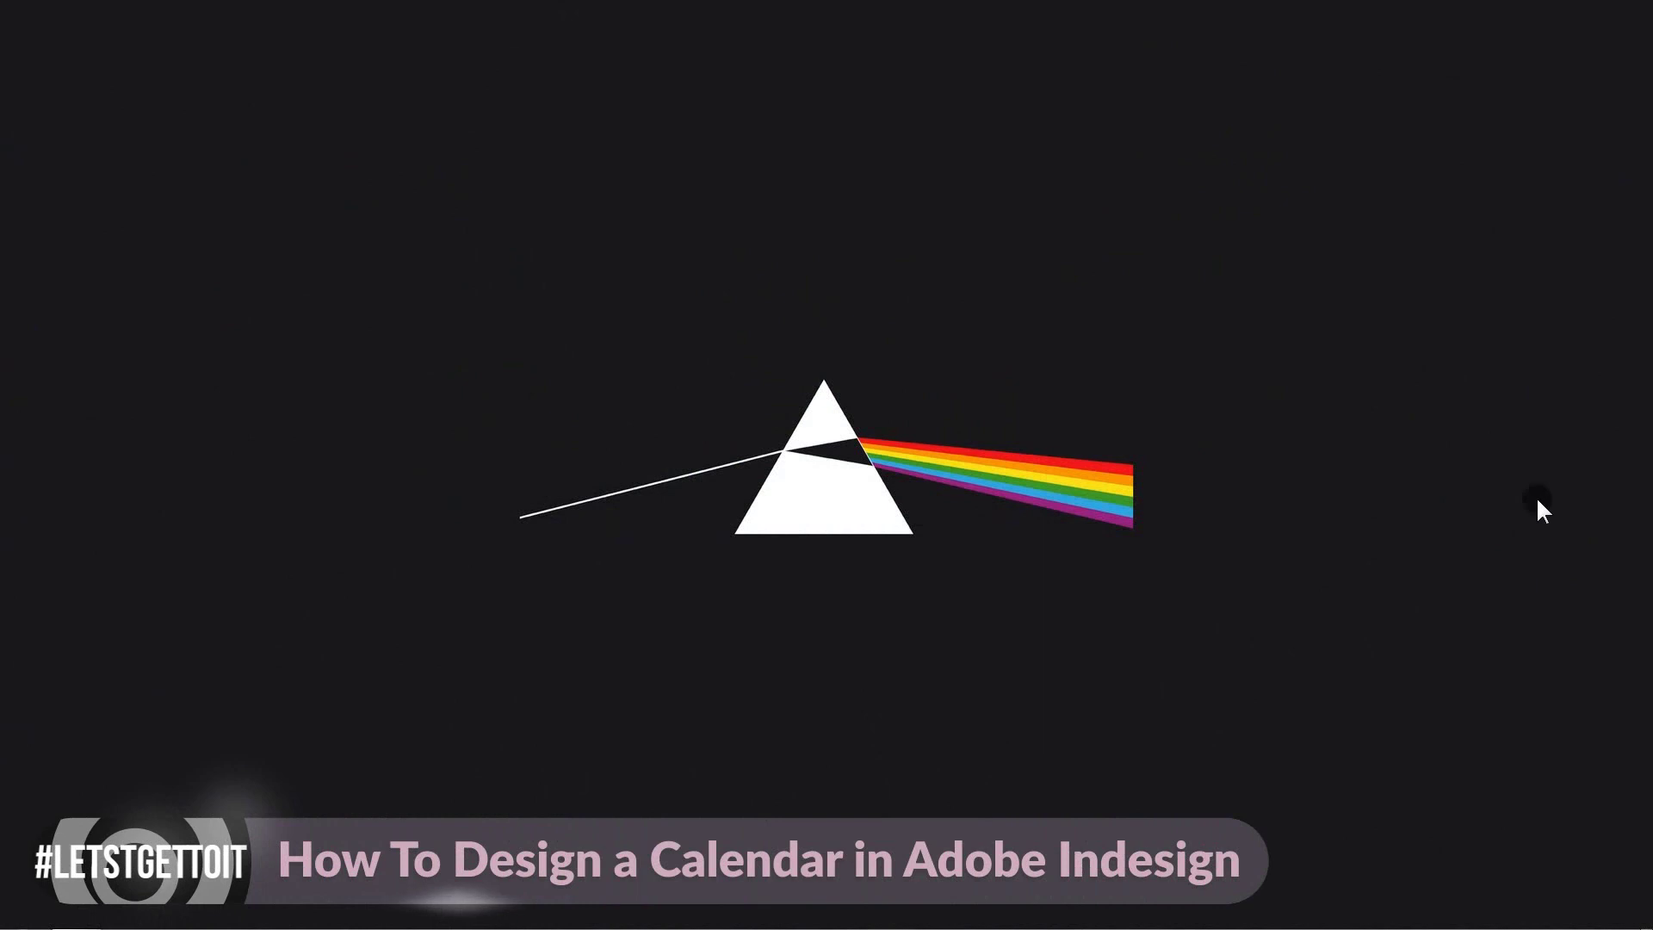
Switch to Firefox, go to google.com and search for "calendar wizard indesign"
mouse_move(606, 925)
left_click(247, 918)
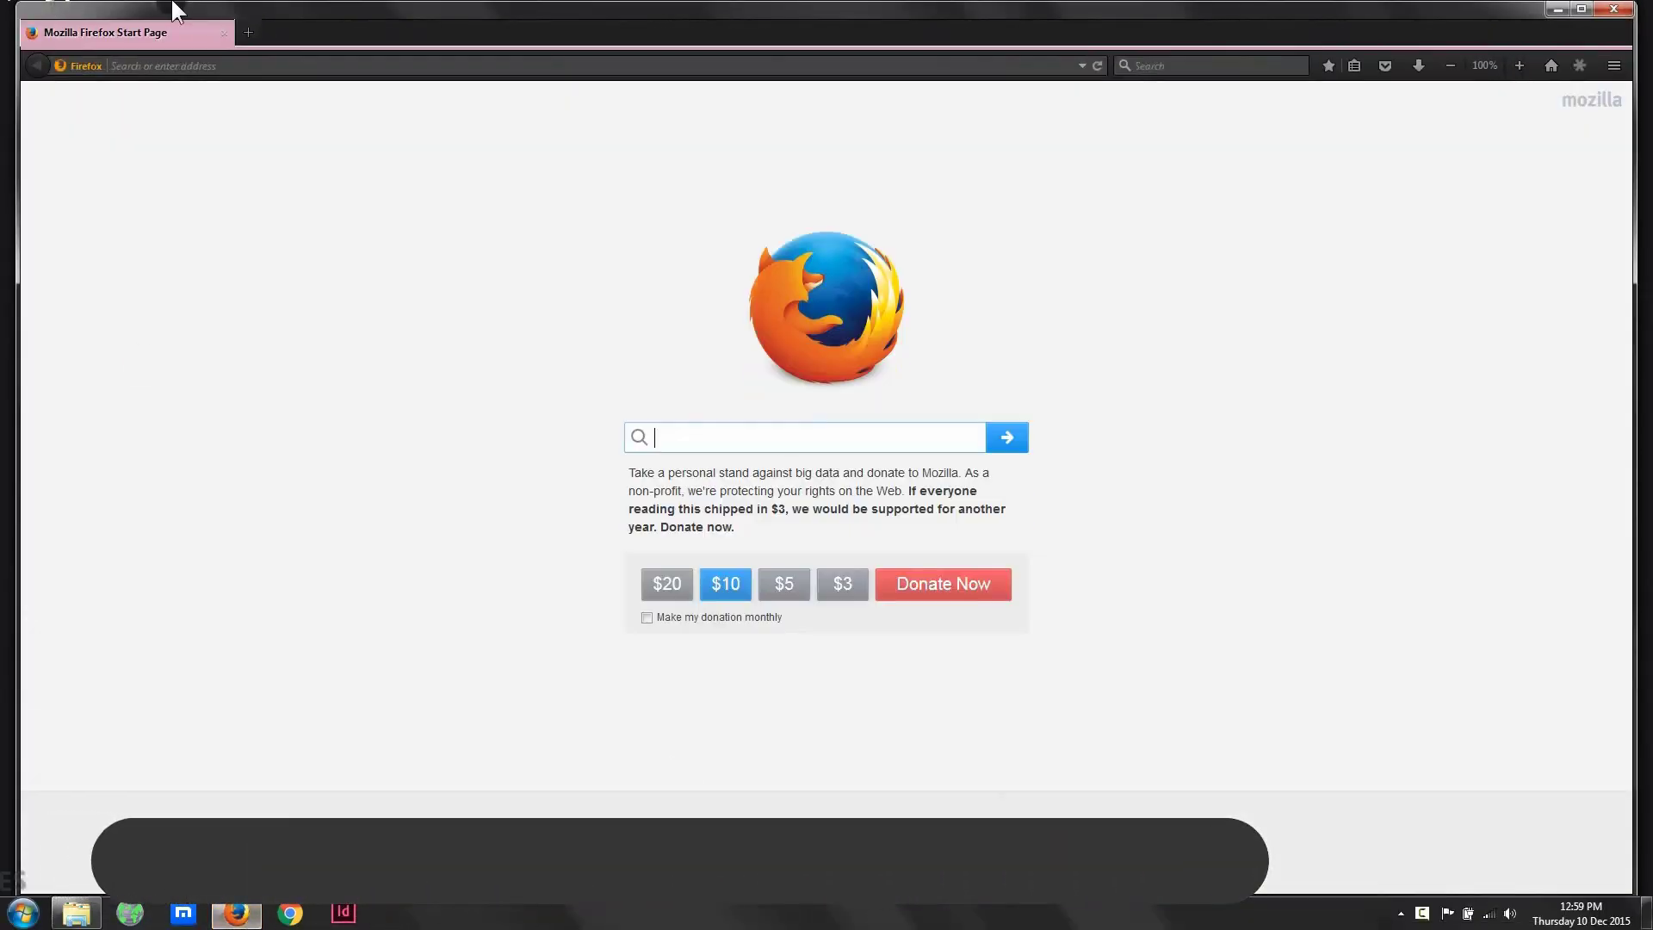
left_click(233, 64)
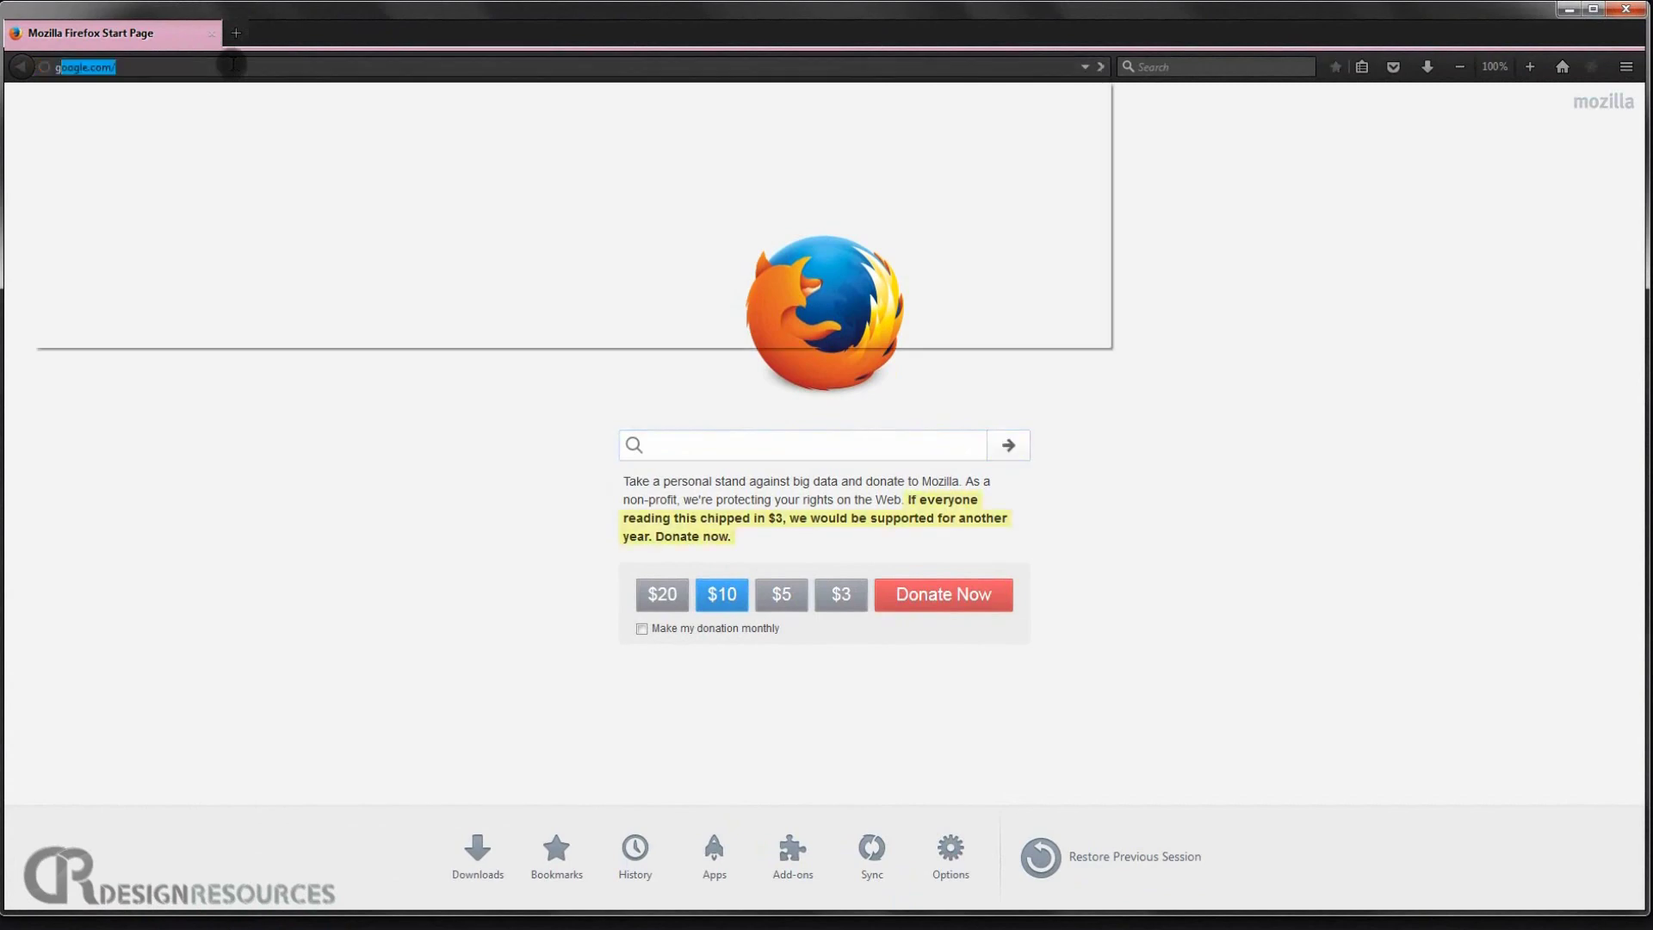
key("Return")
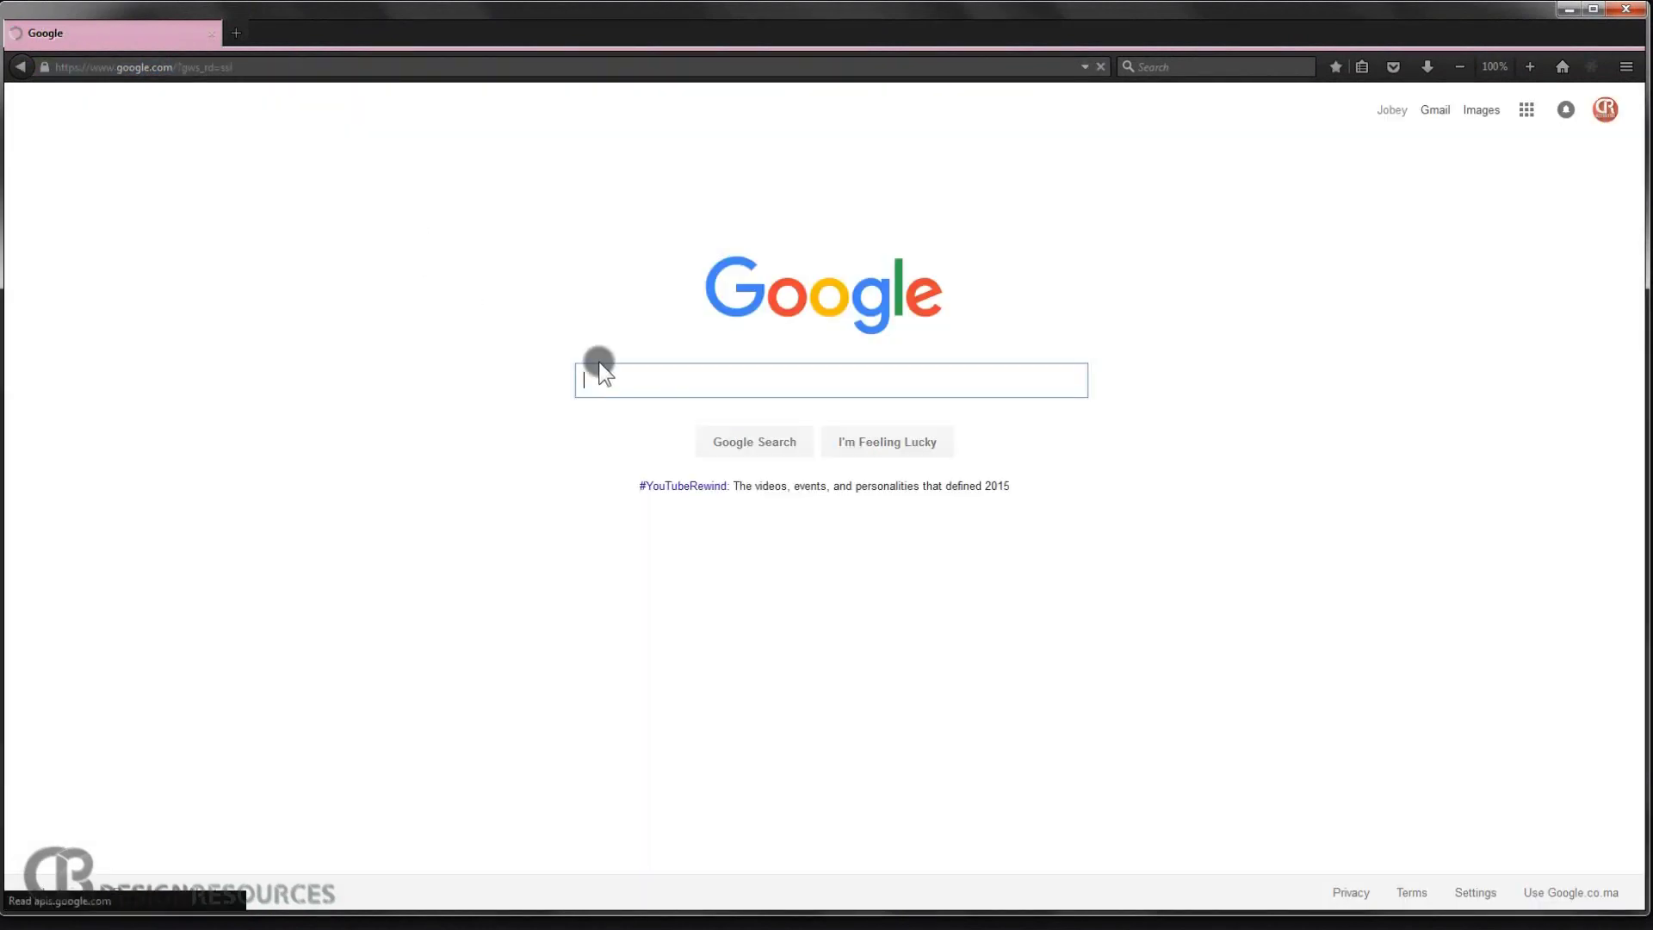
left_click(619, 370)
type("ca")
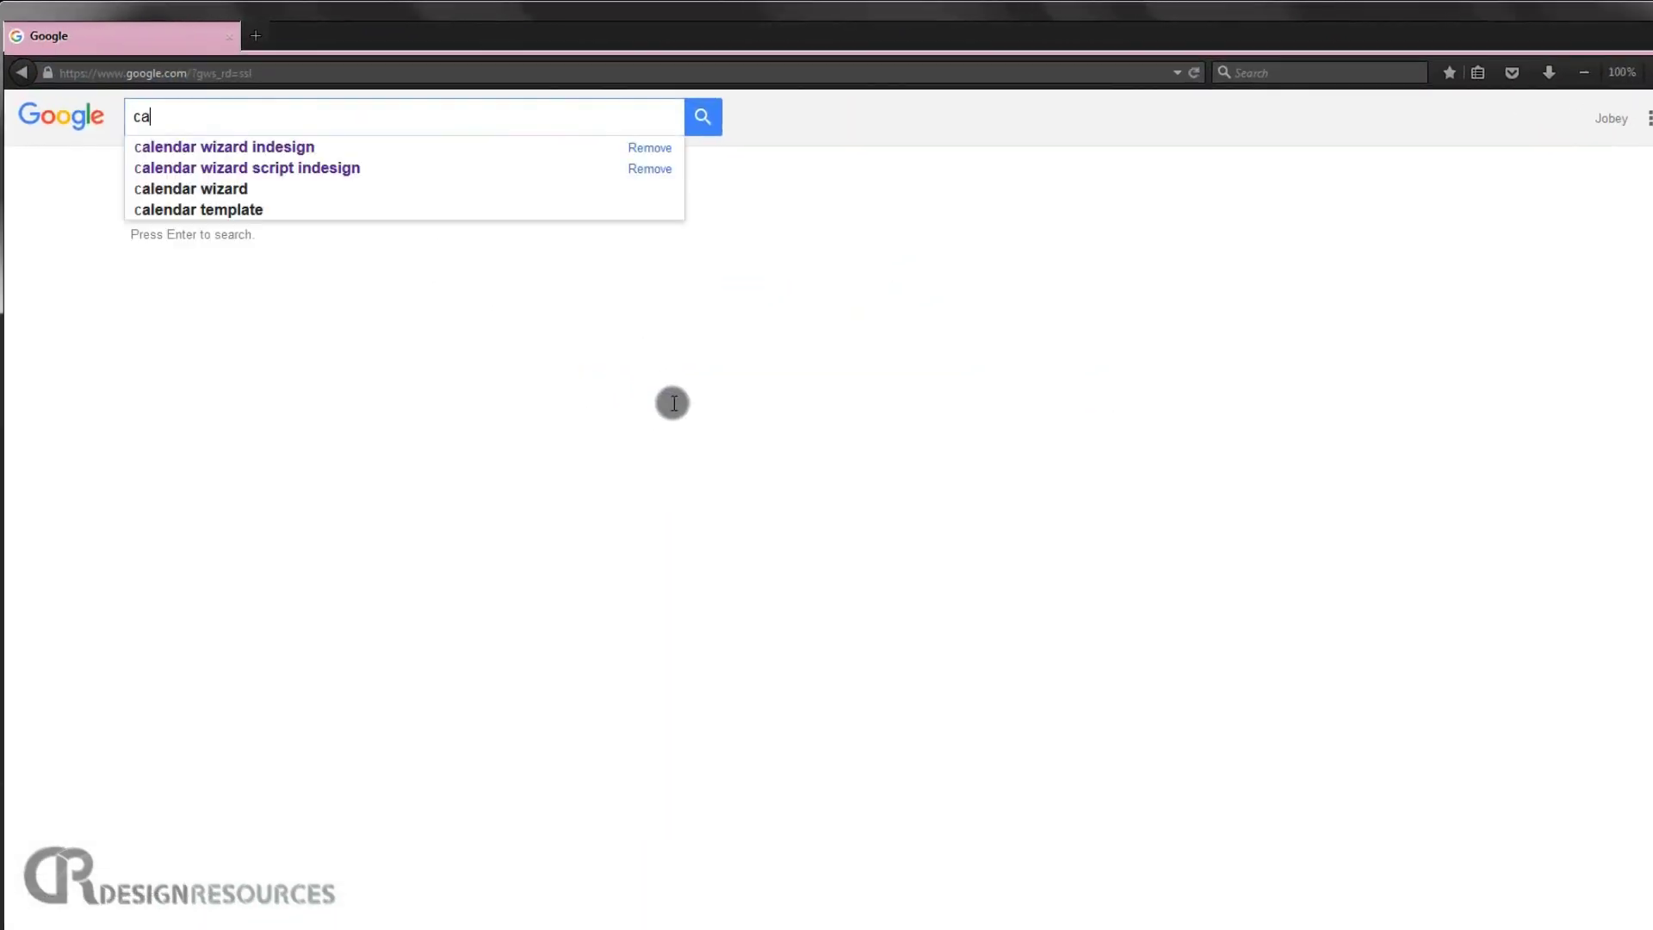
type("l")
key("Return")
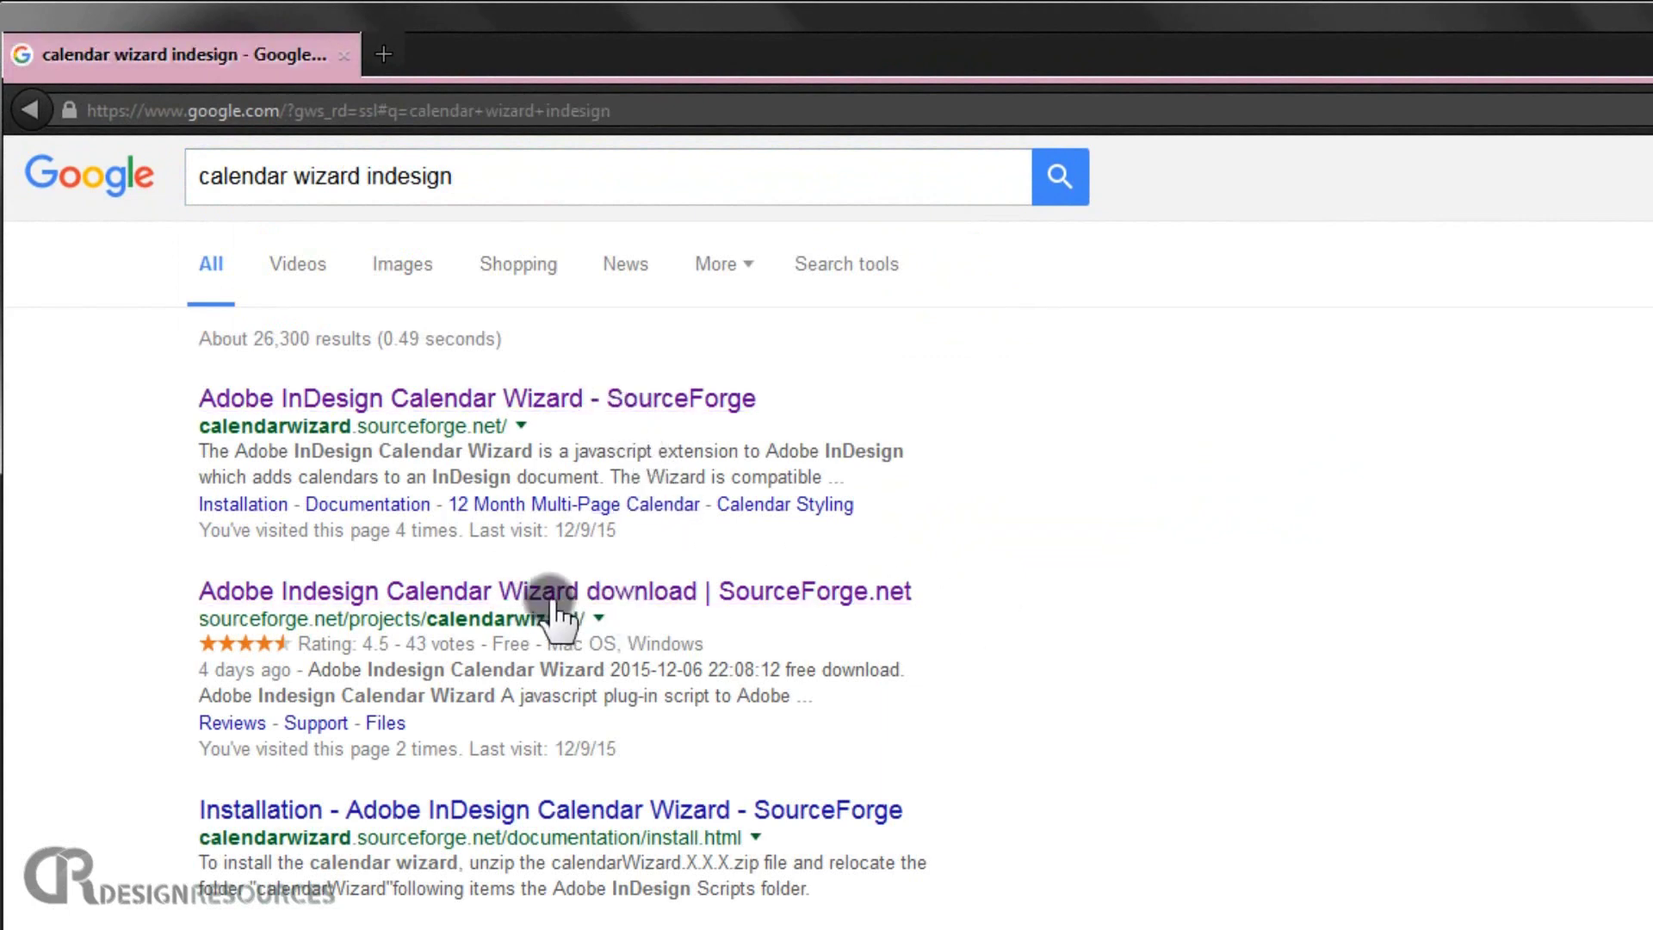
Download calendarWizard.5.0.14.zip from the Adobe Indesign Calendar Wizard page on SourceForge into the Calendar Tutorial documents folder
left_click(457, 594)
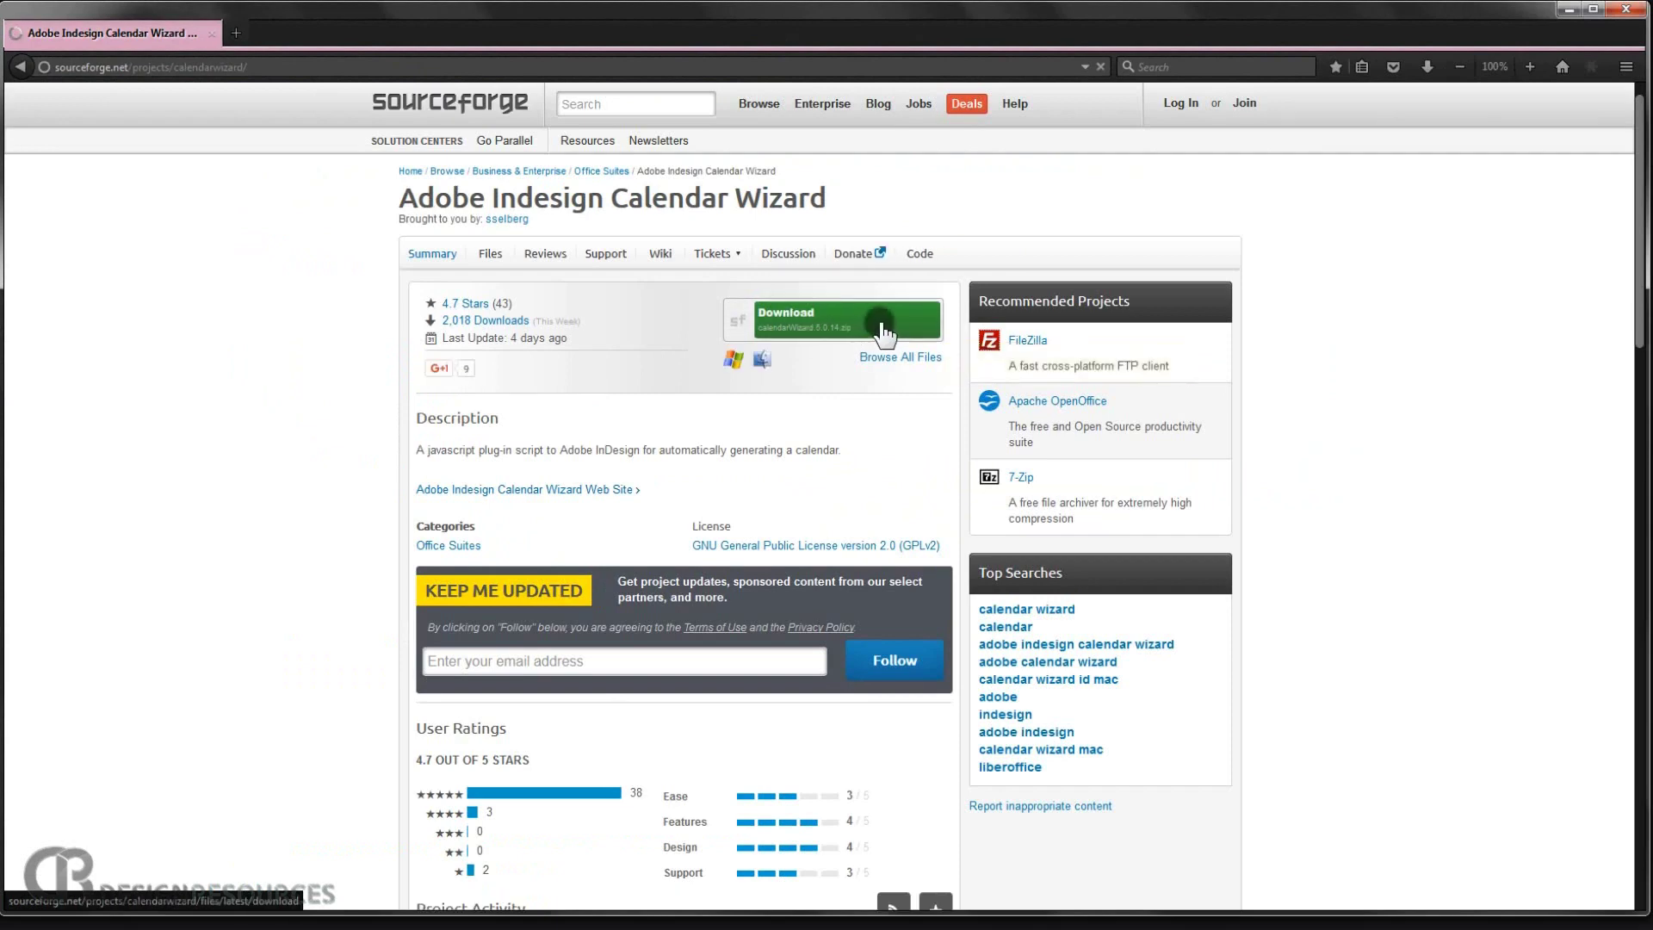
left_click(832, 322)
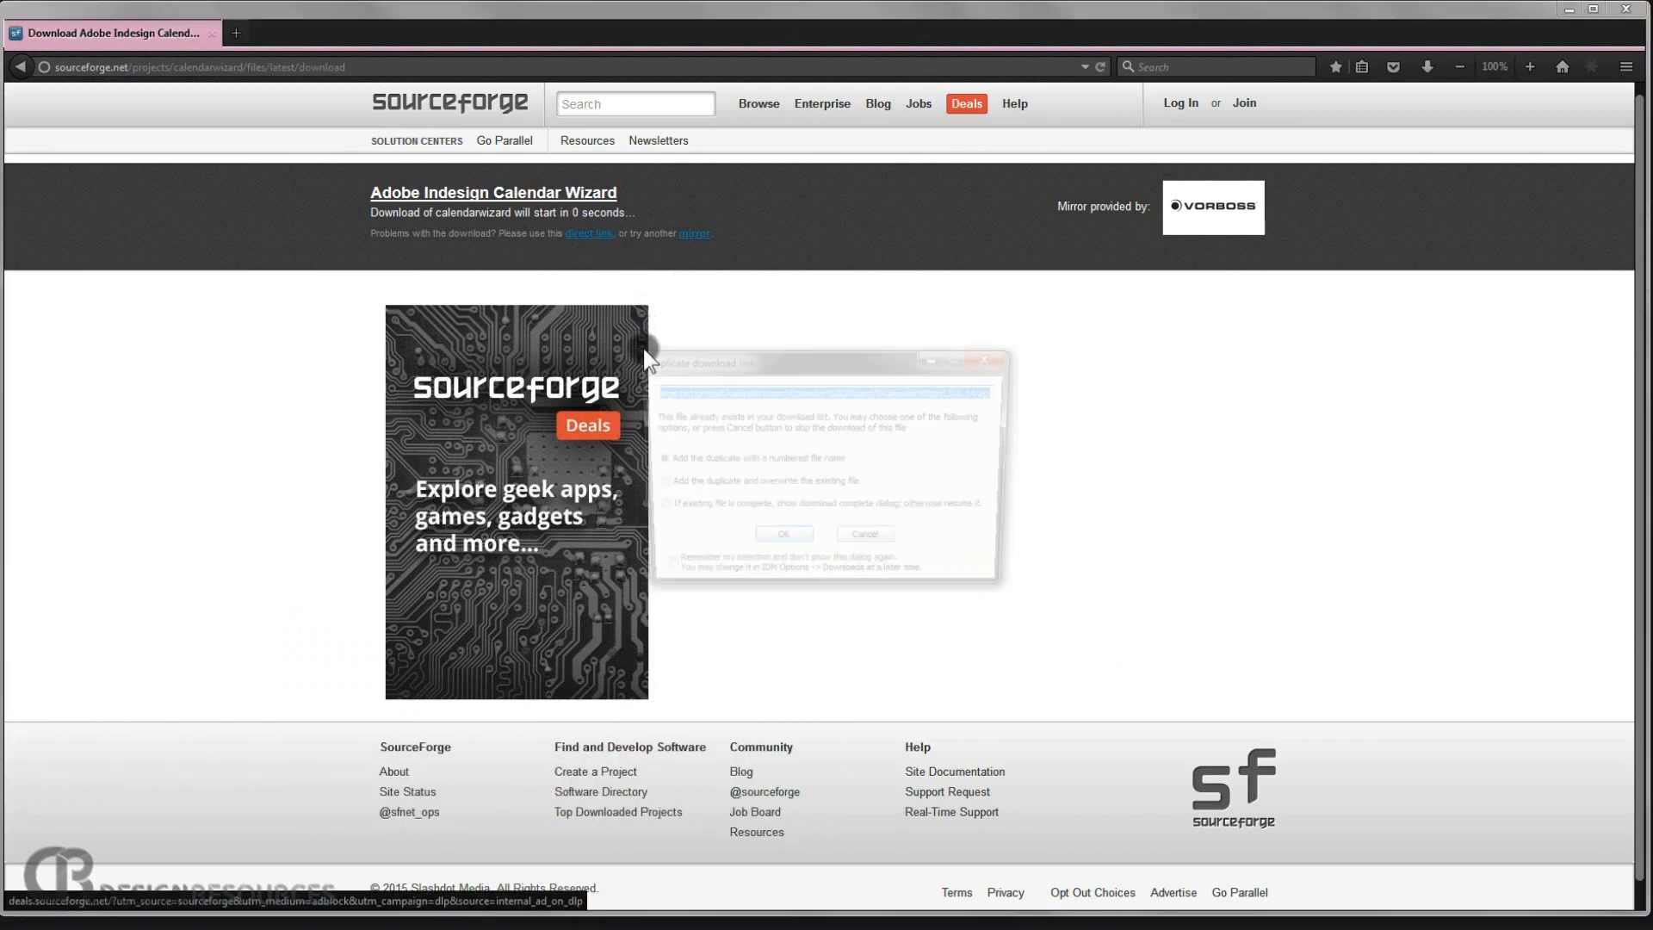
left_click(801, 543)
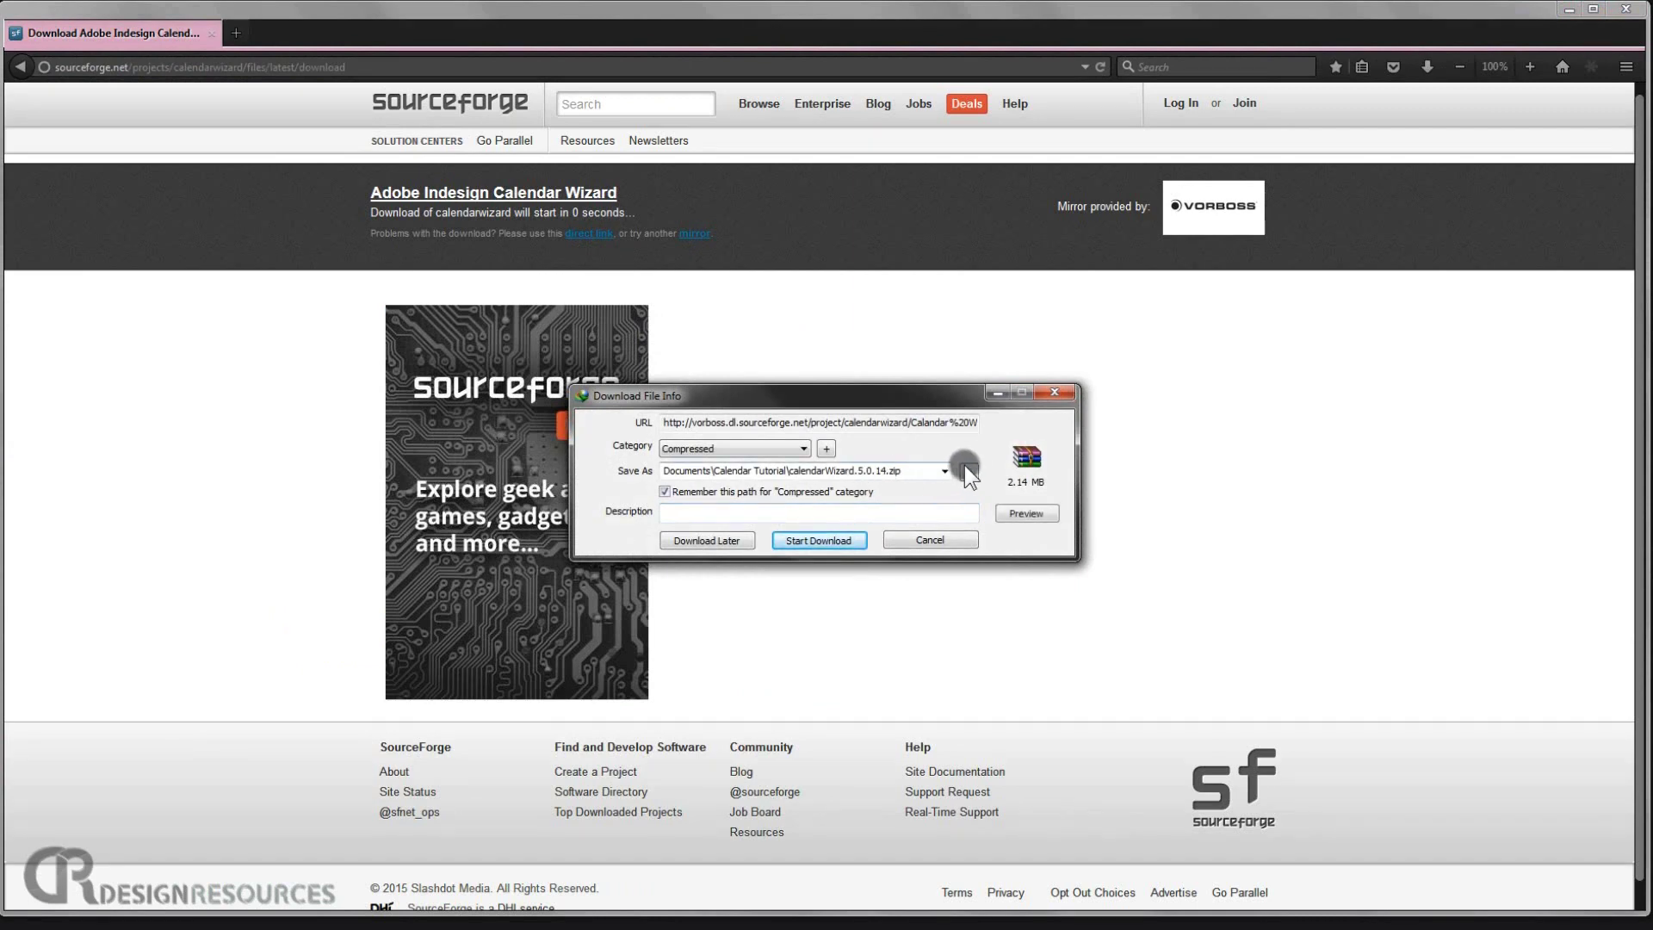
left_click(819, 540)
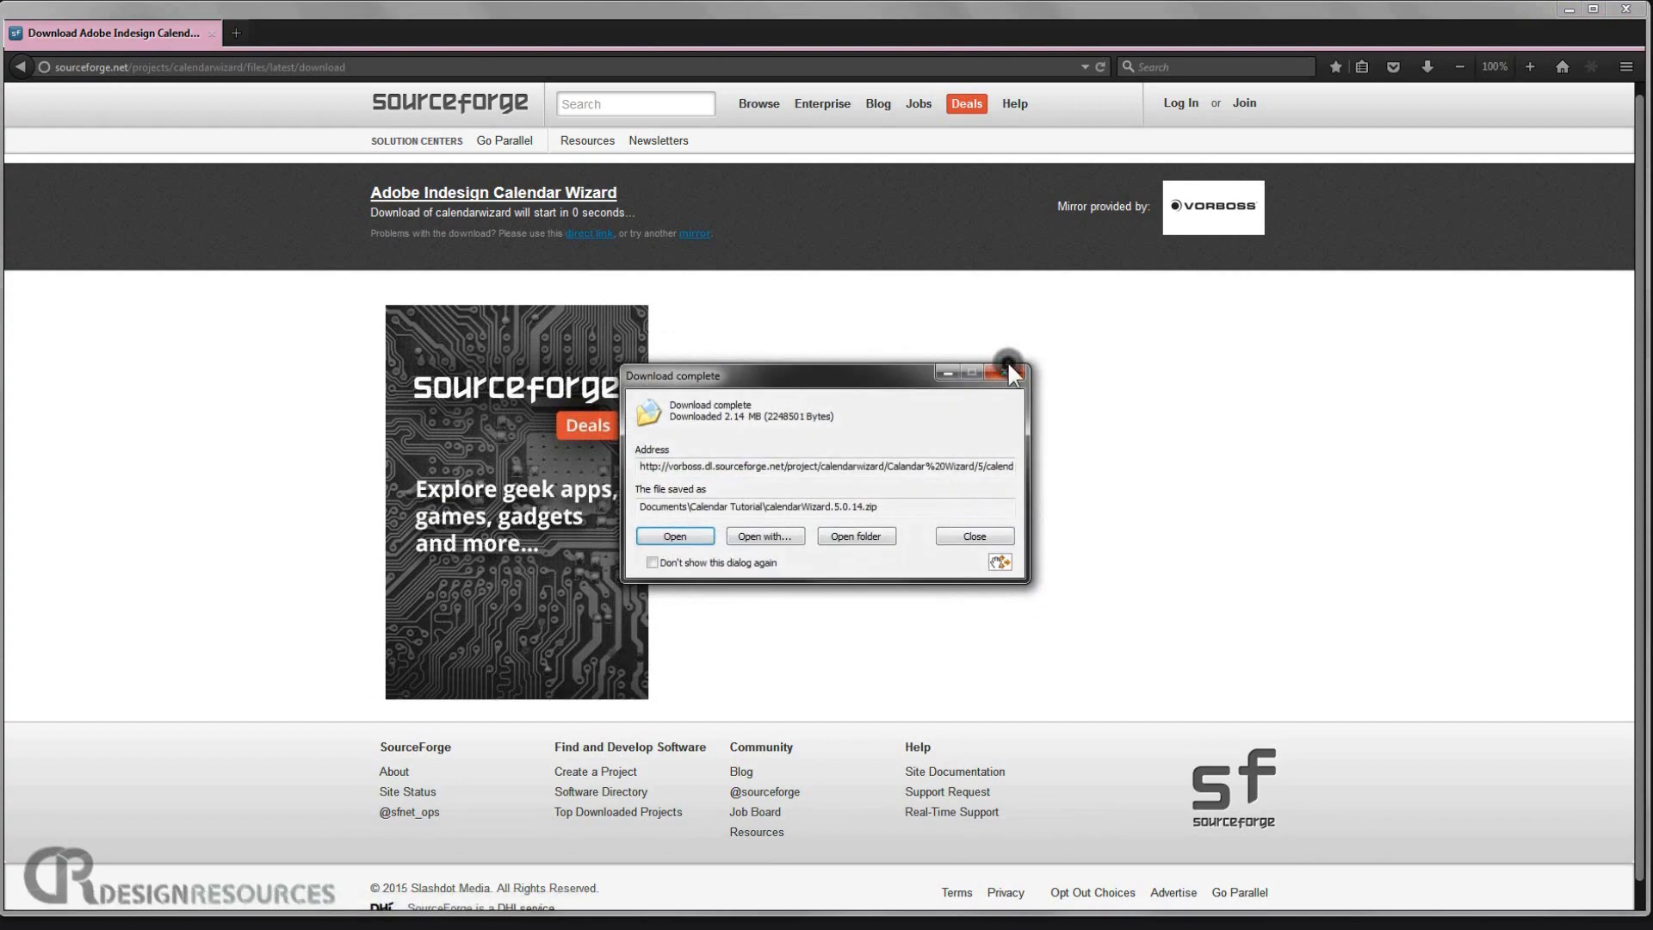
left_click(1007, 372)
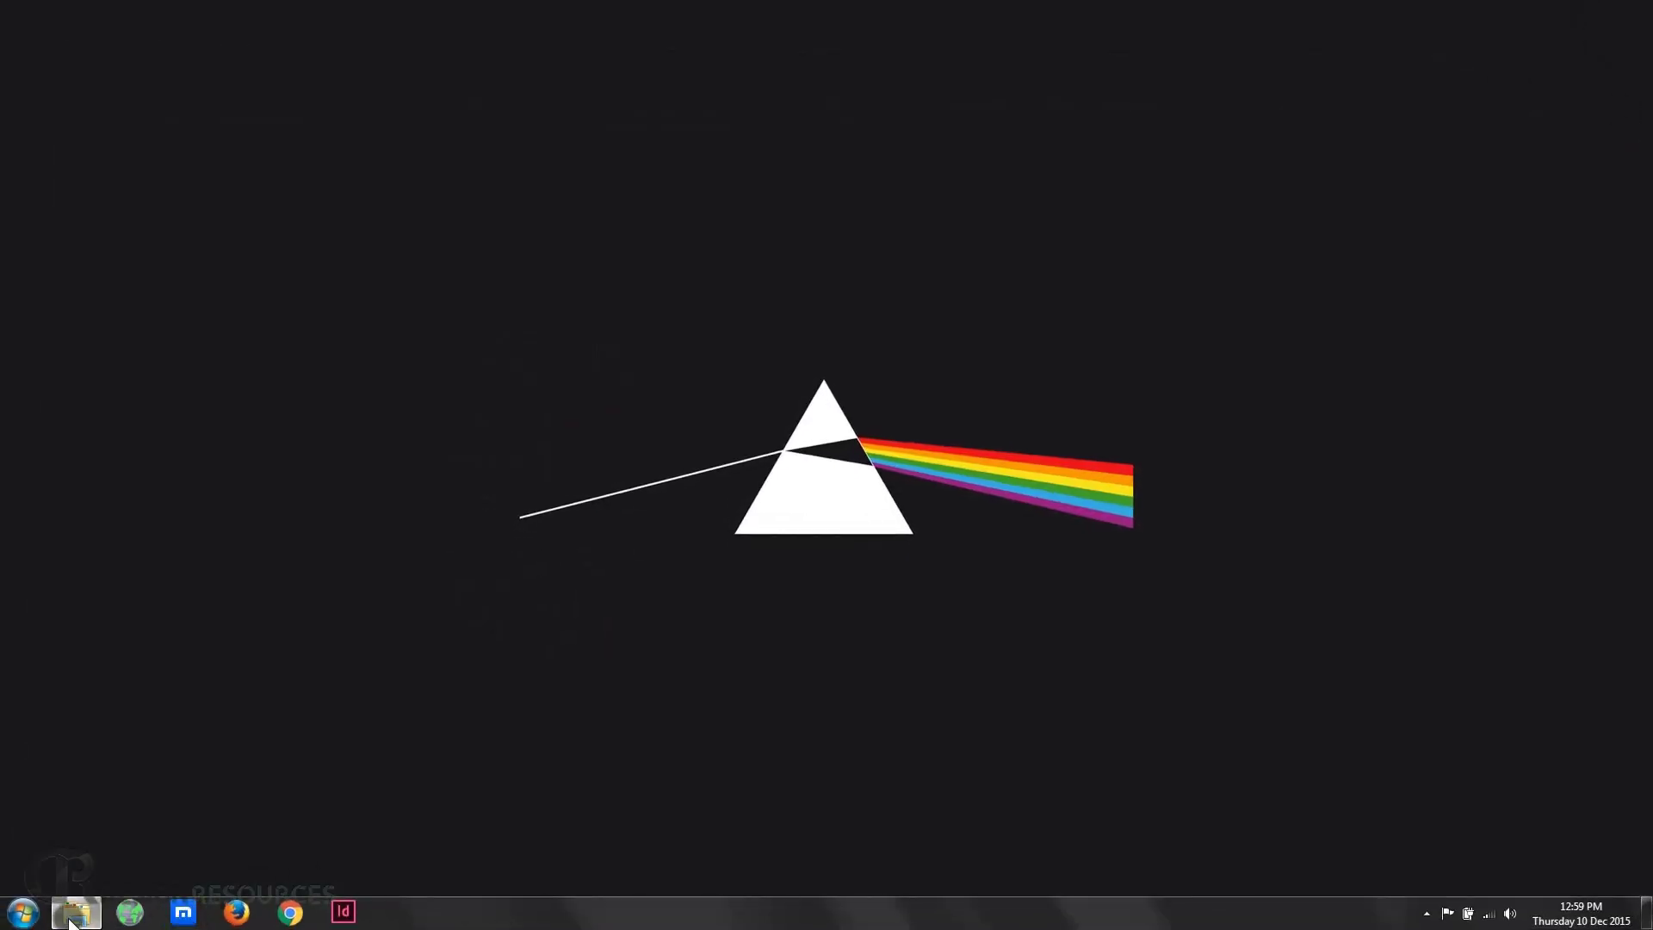
Open calendarWizard.5.0.14.zip from the Calendar Tutorial folder in File Explorer and extract its calendarWizard folder into that same folder
left_click(75, 913)
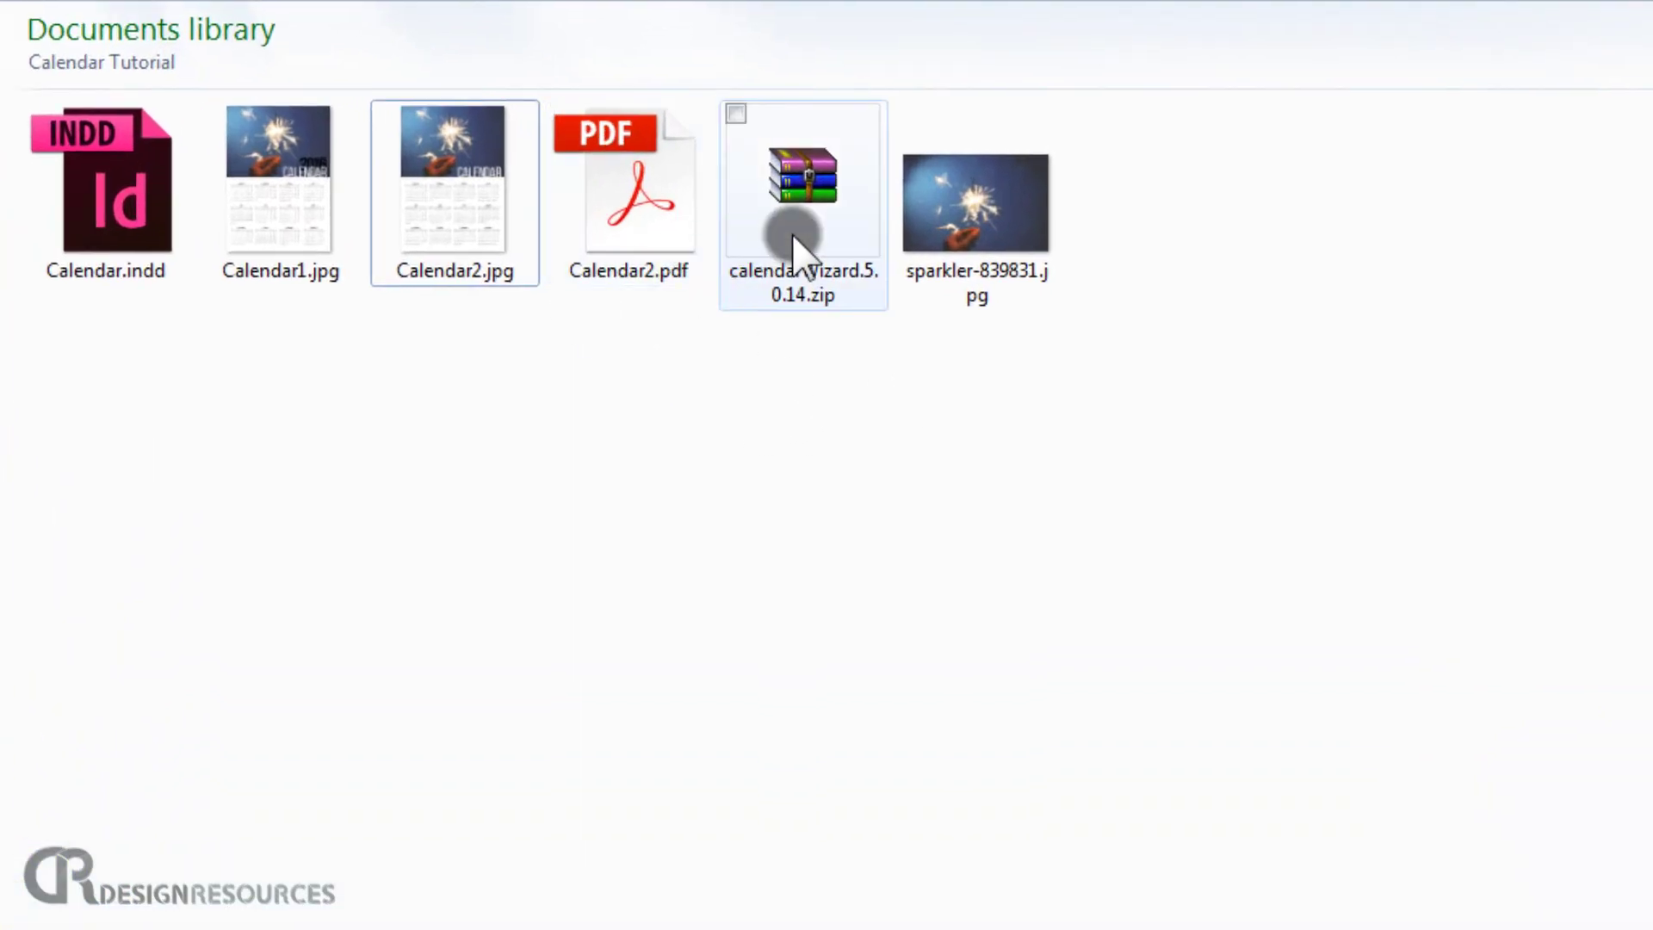
left_click(816, 215)
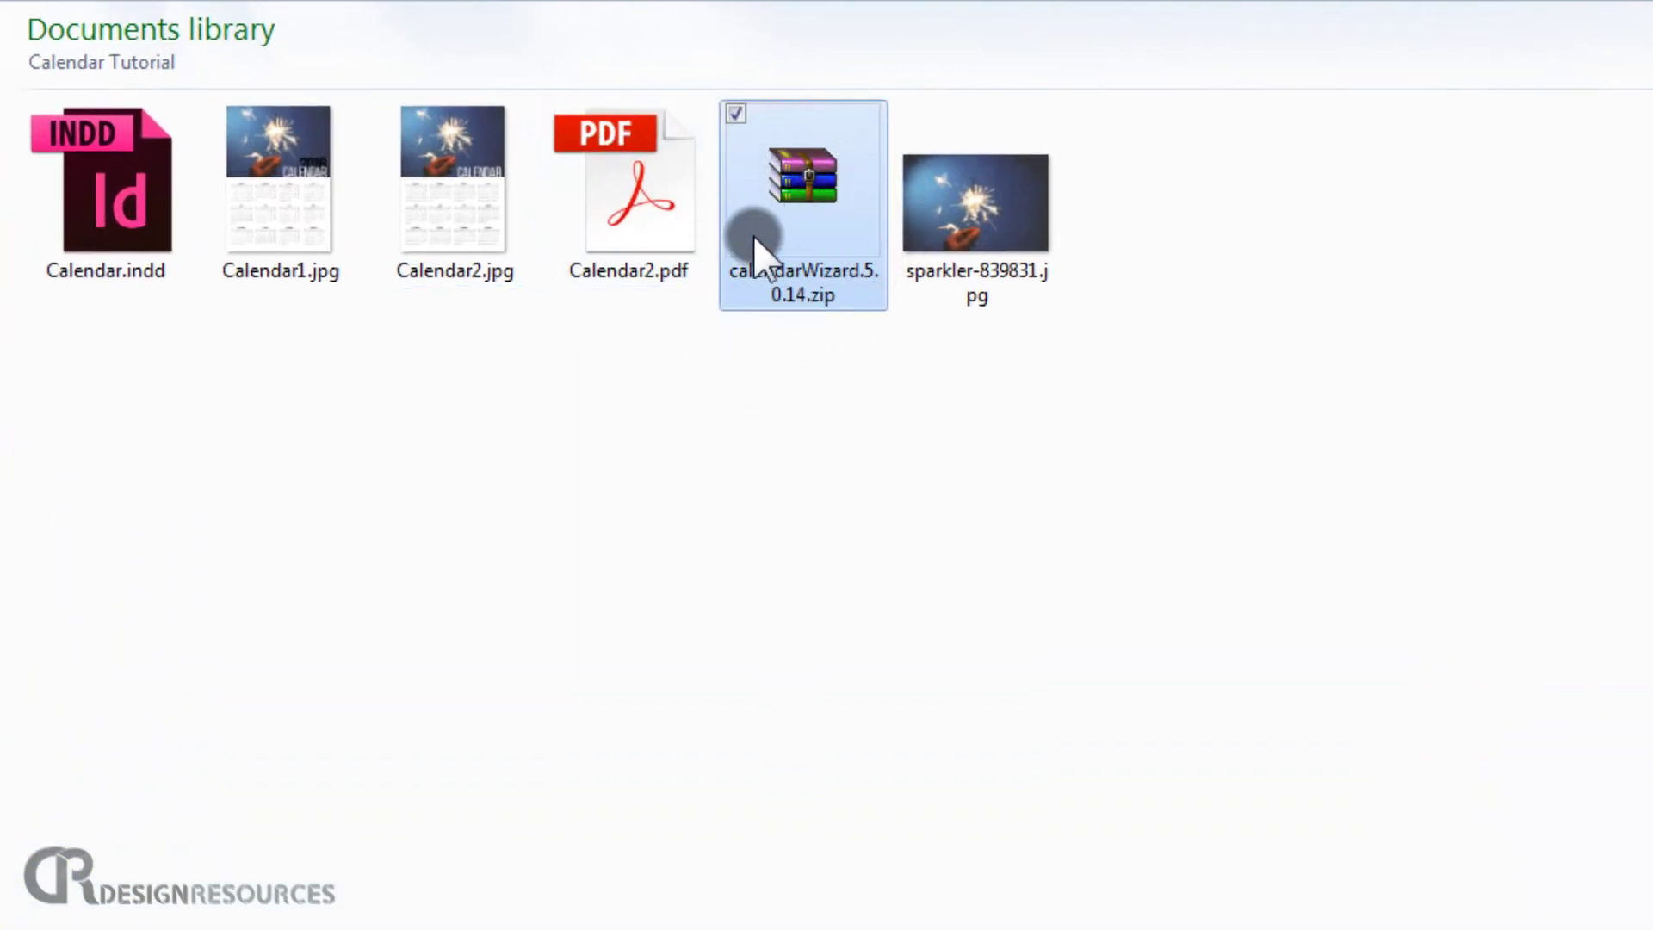
double_click(788, 185)
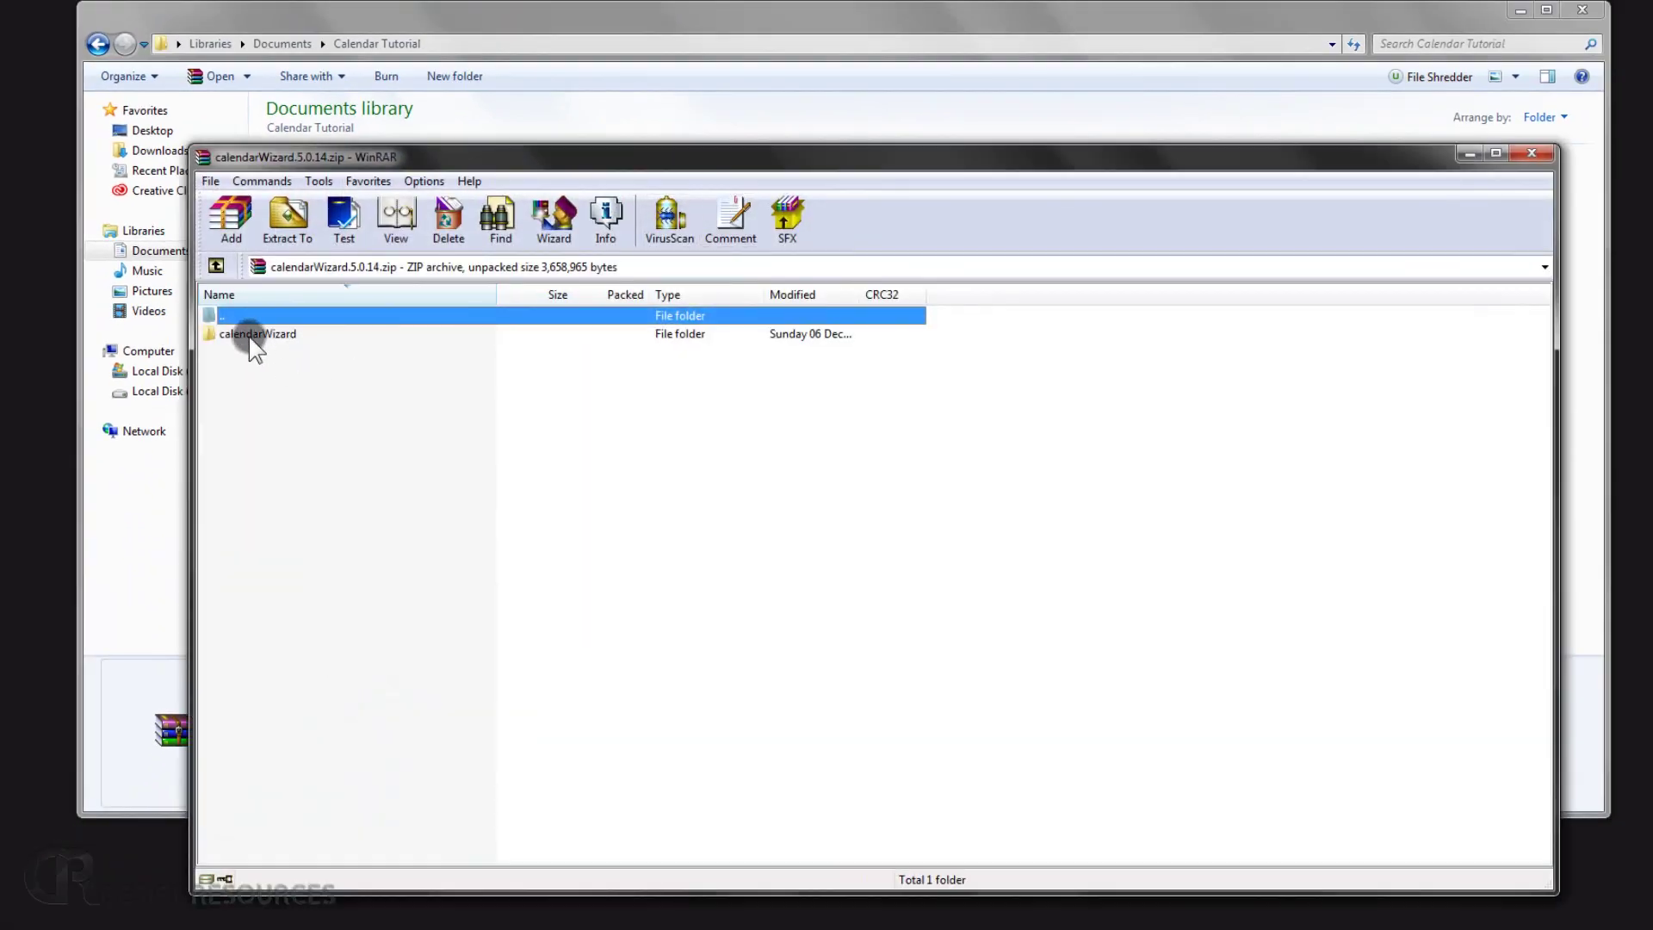
left_click(250, 335)
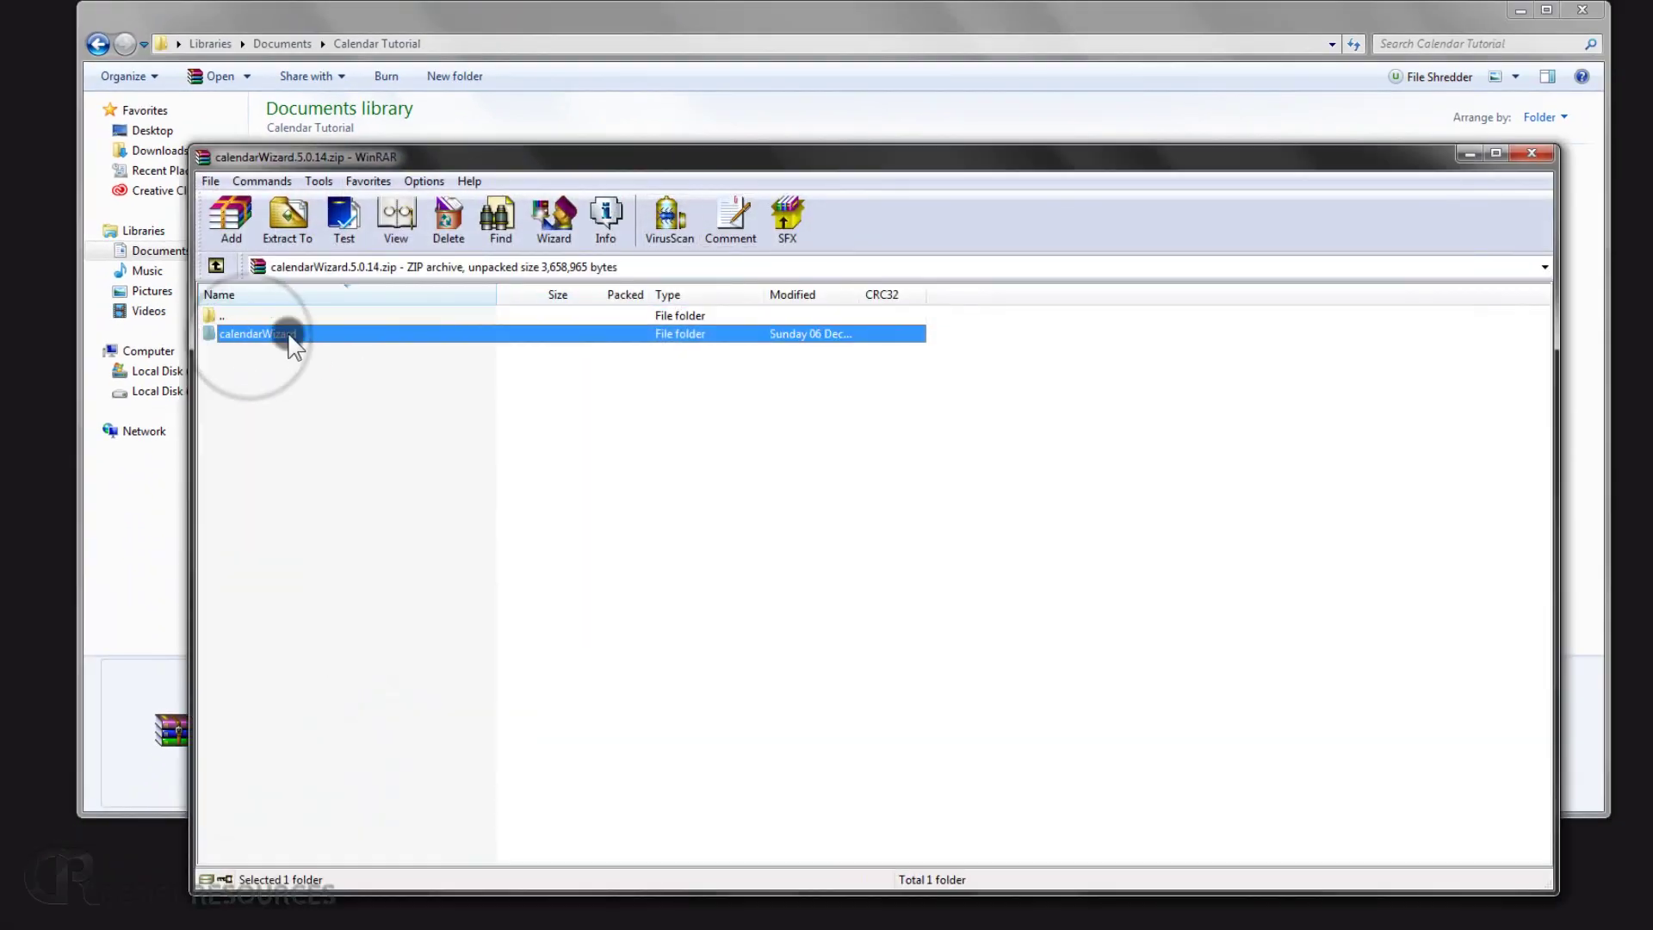
left_click_drag(327, 157, 689, 142)
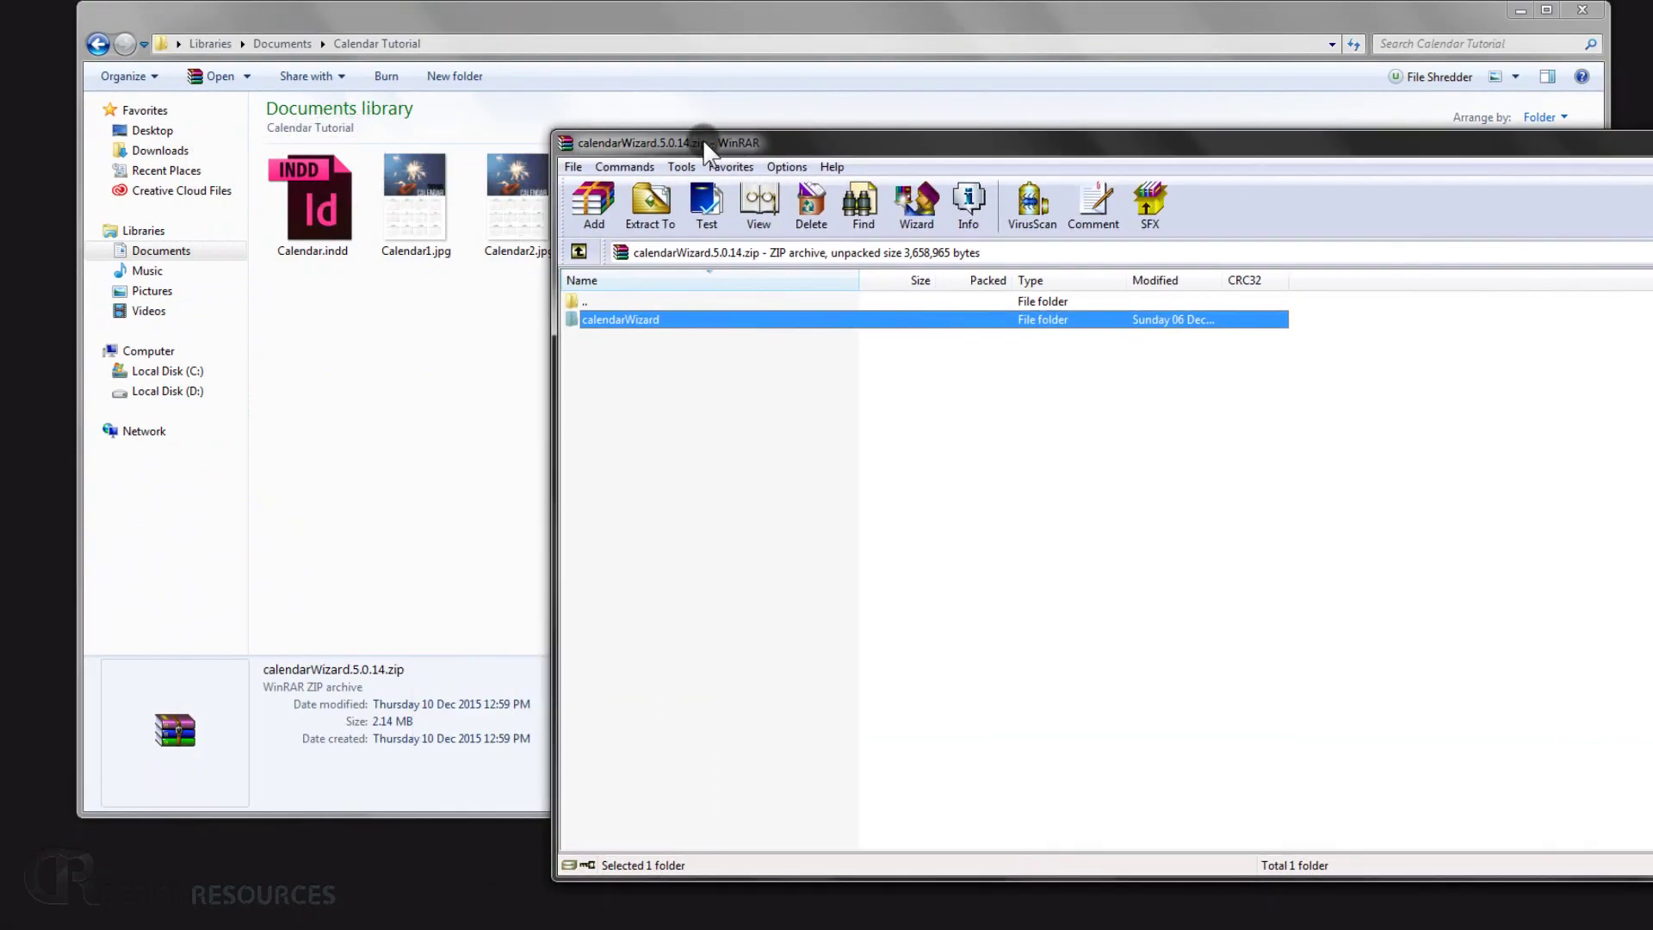
left_click_drag(600, 324, 462, 338)
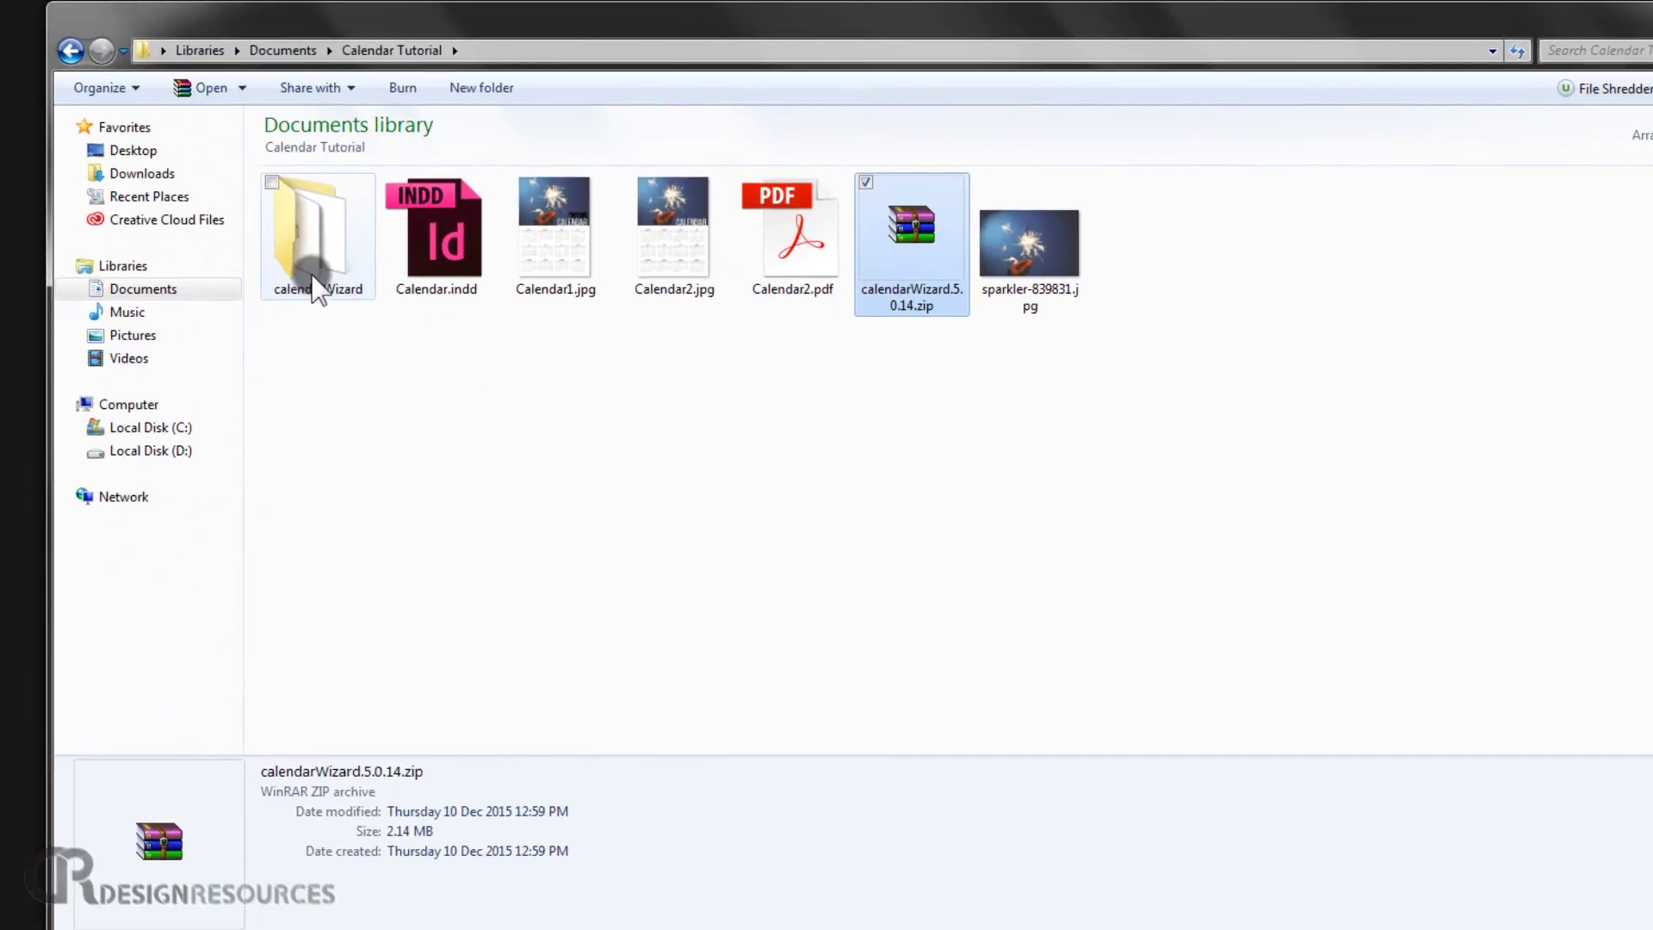
Copy the extracted calendarWizard folder
left_click(313, 277)
right_click(313, 277)
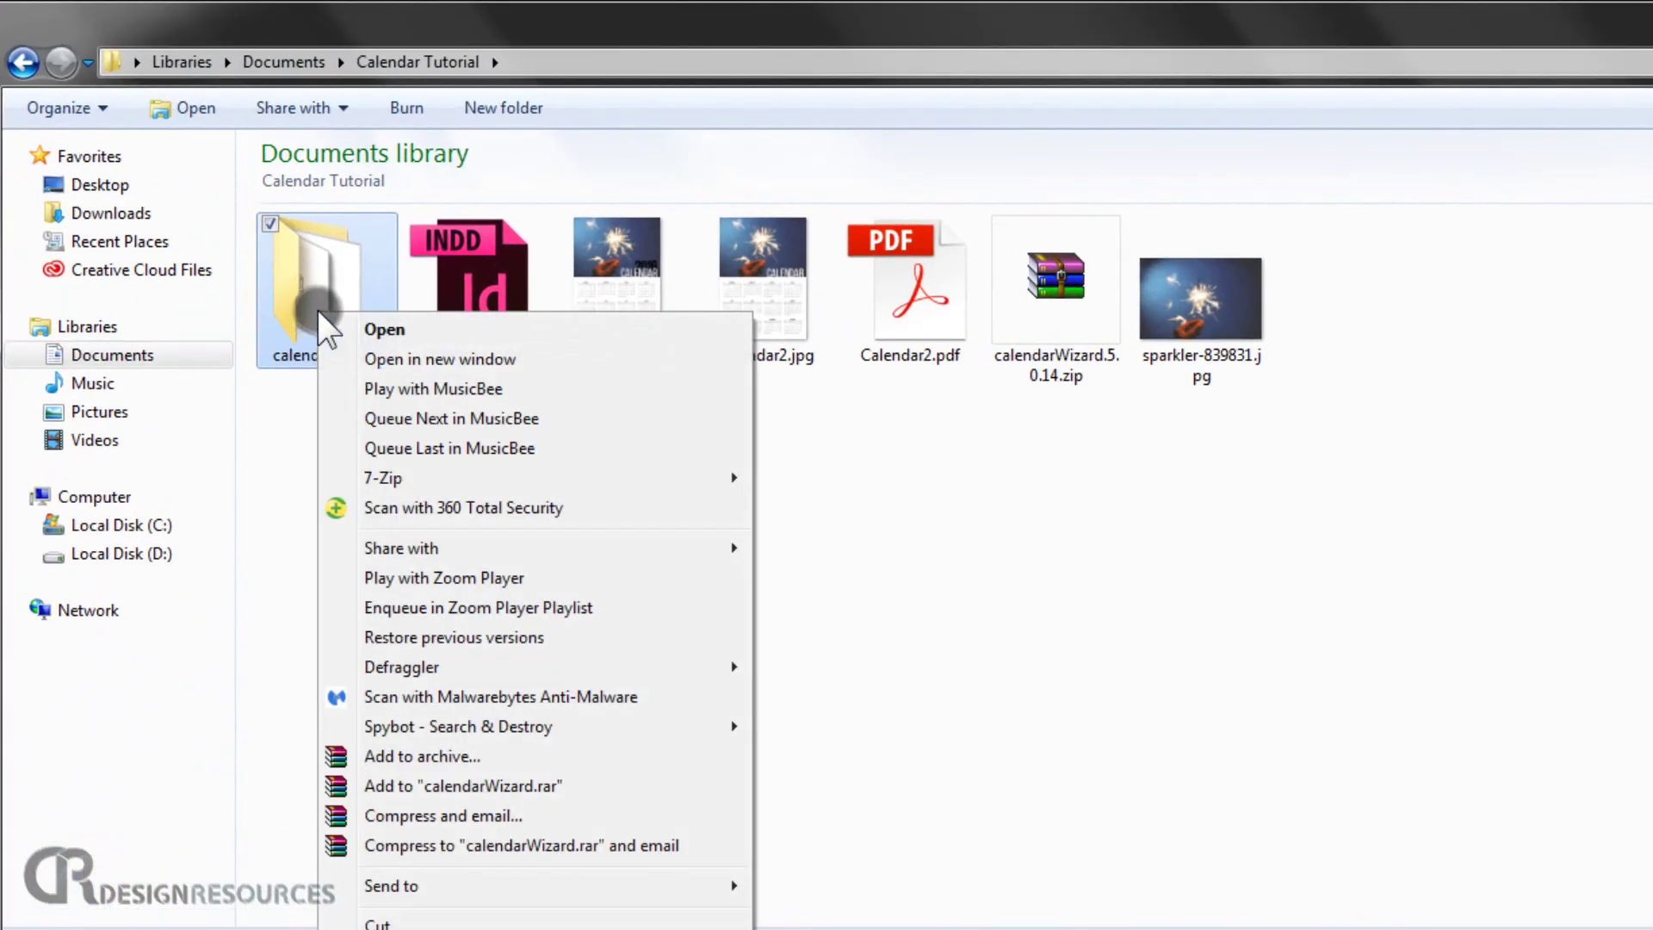
left_click(384, 881)
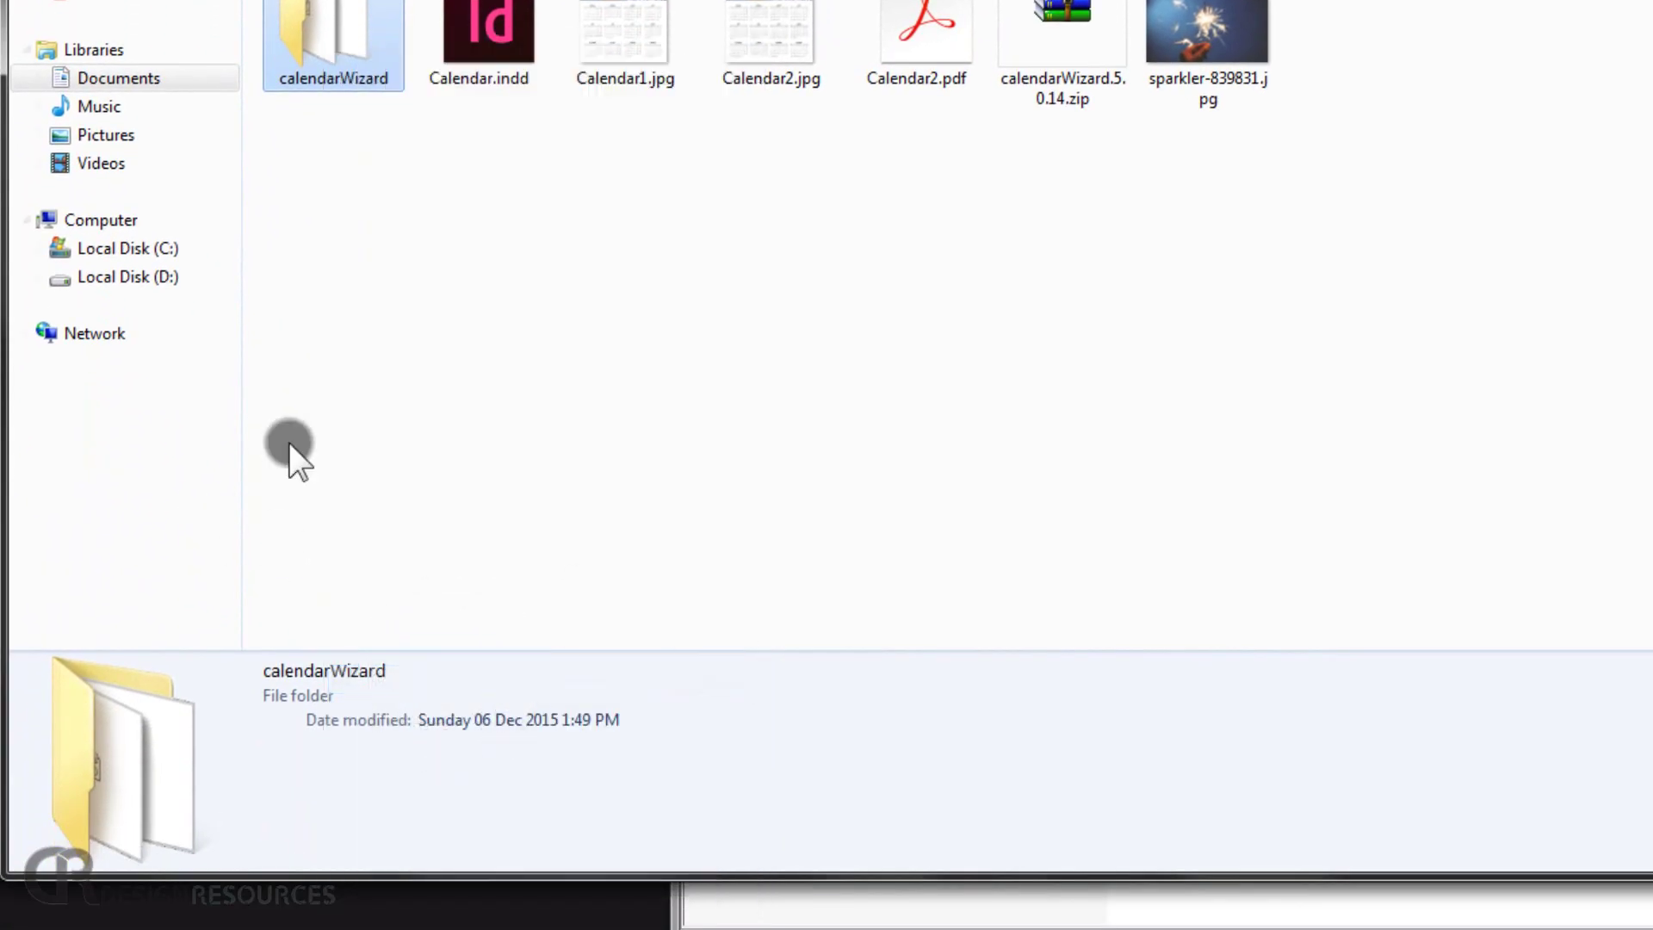
Go to the folder C:\Program Files\Adobe\Adobe InDesign CC 2014\Scripts\Scripts Panel
left_click(121, 248)
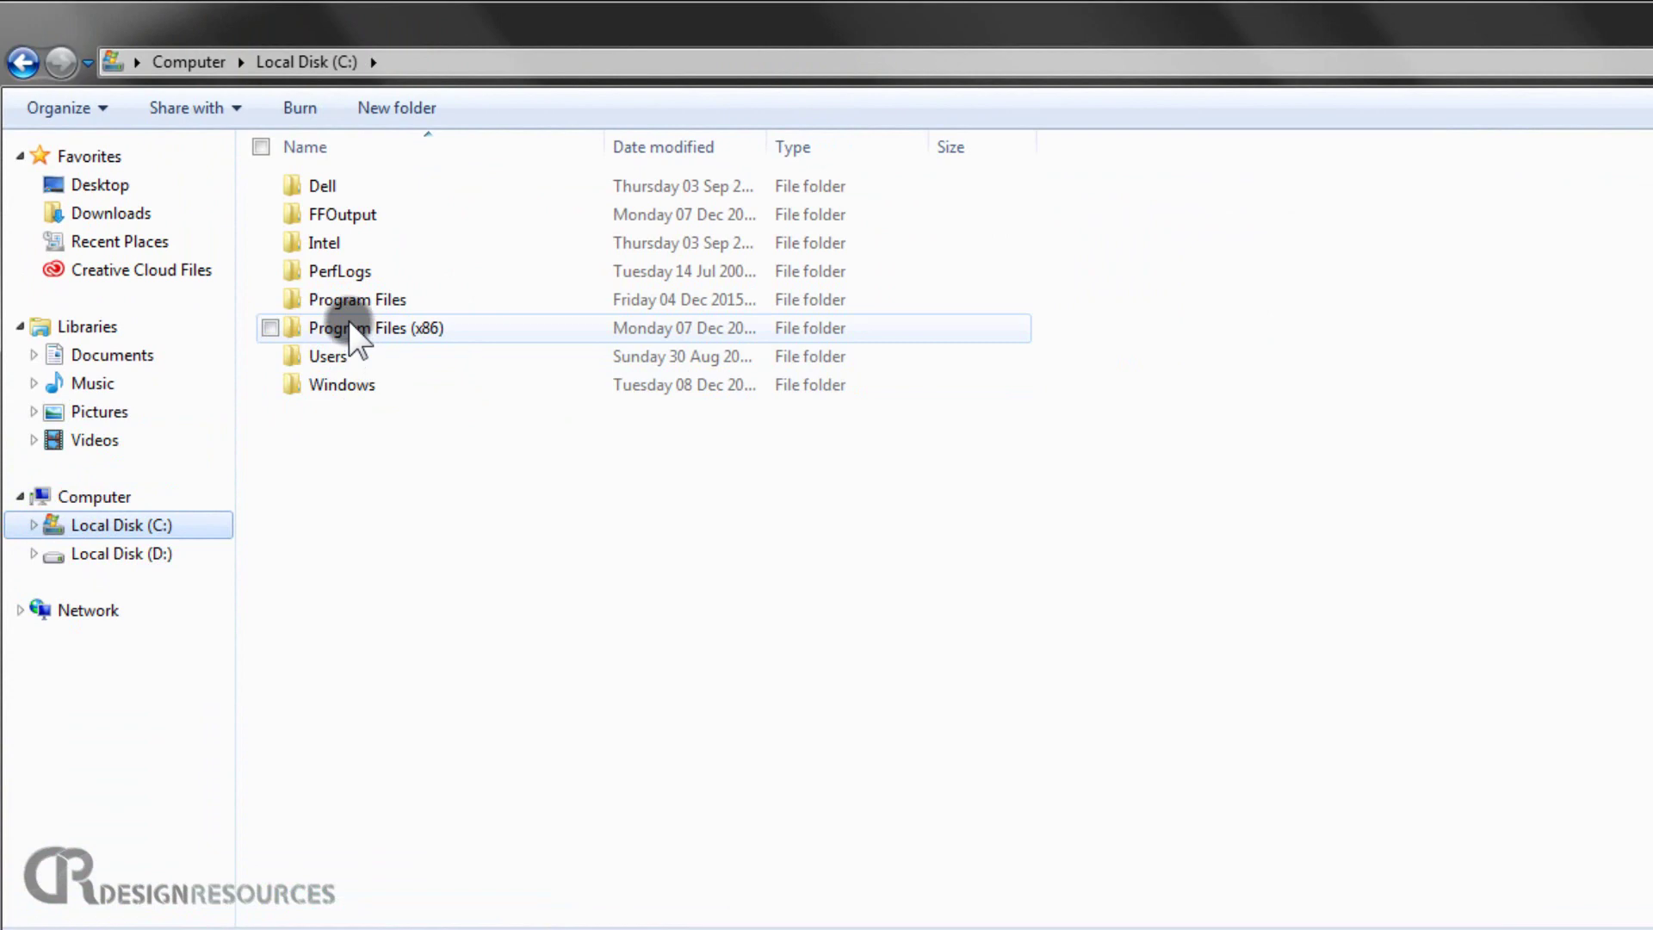
double_click(375, 301)
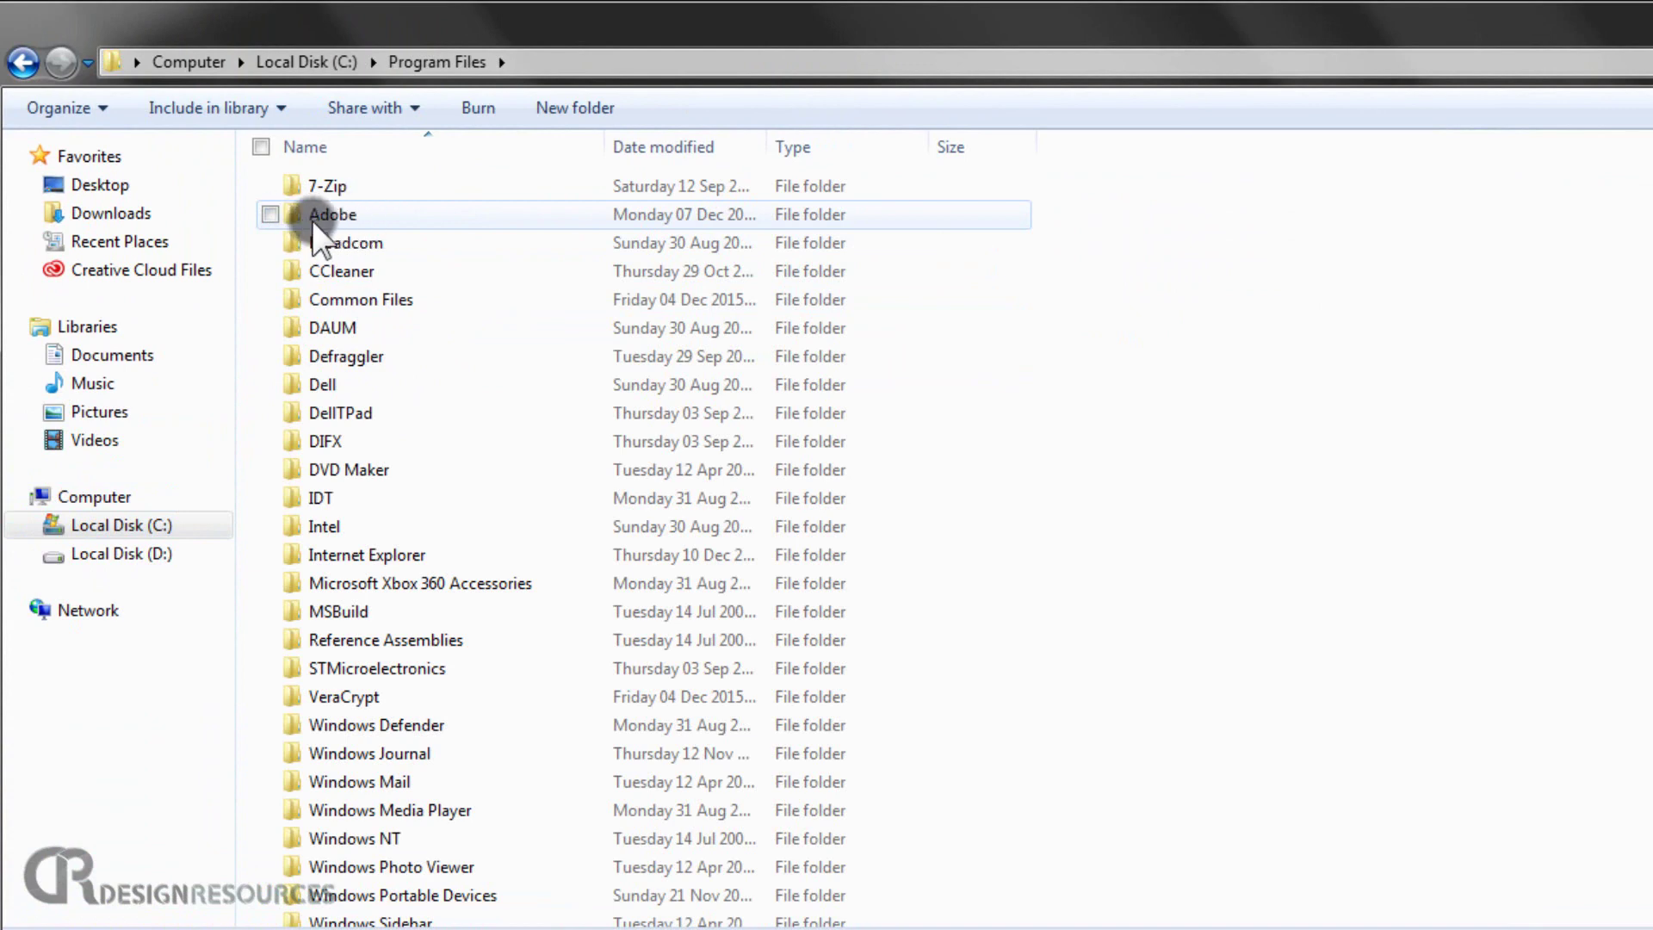
double_click(338, 214)
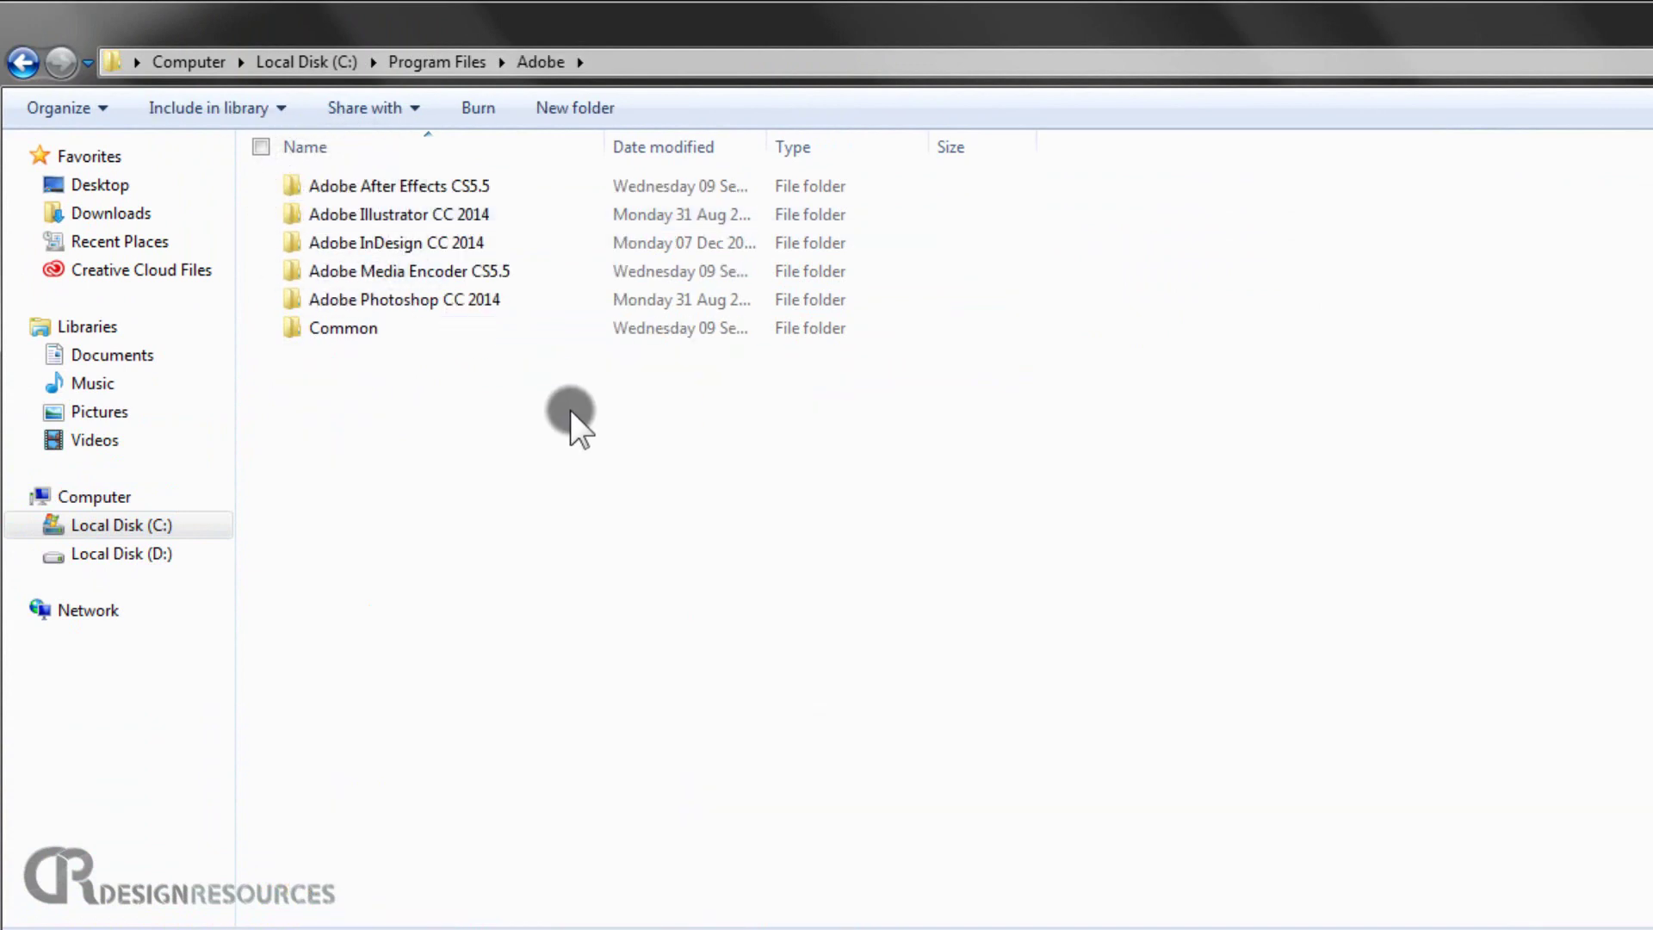
mouse_move(412, 247)
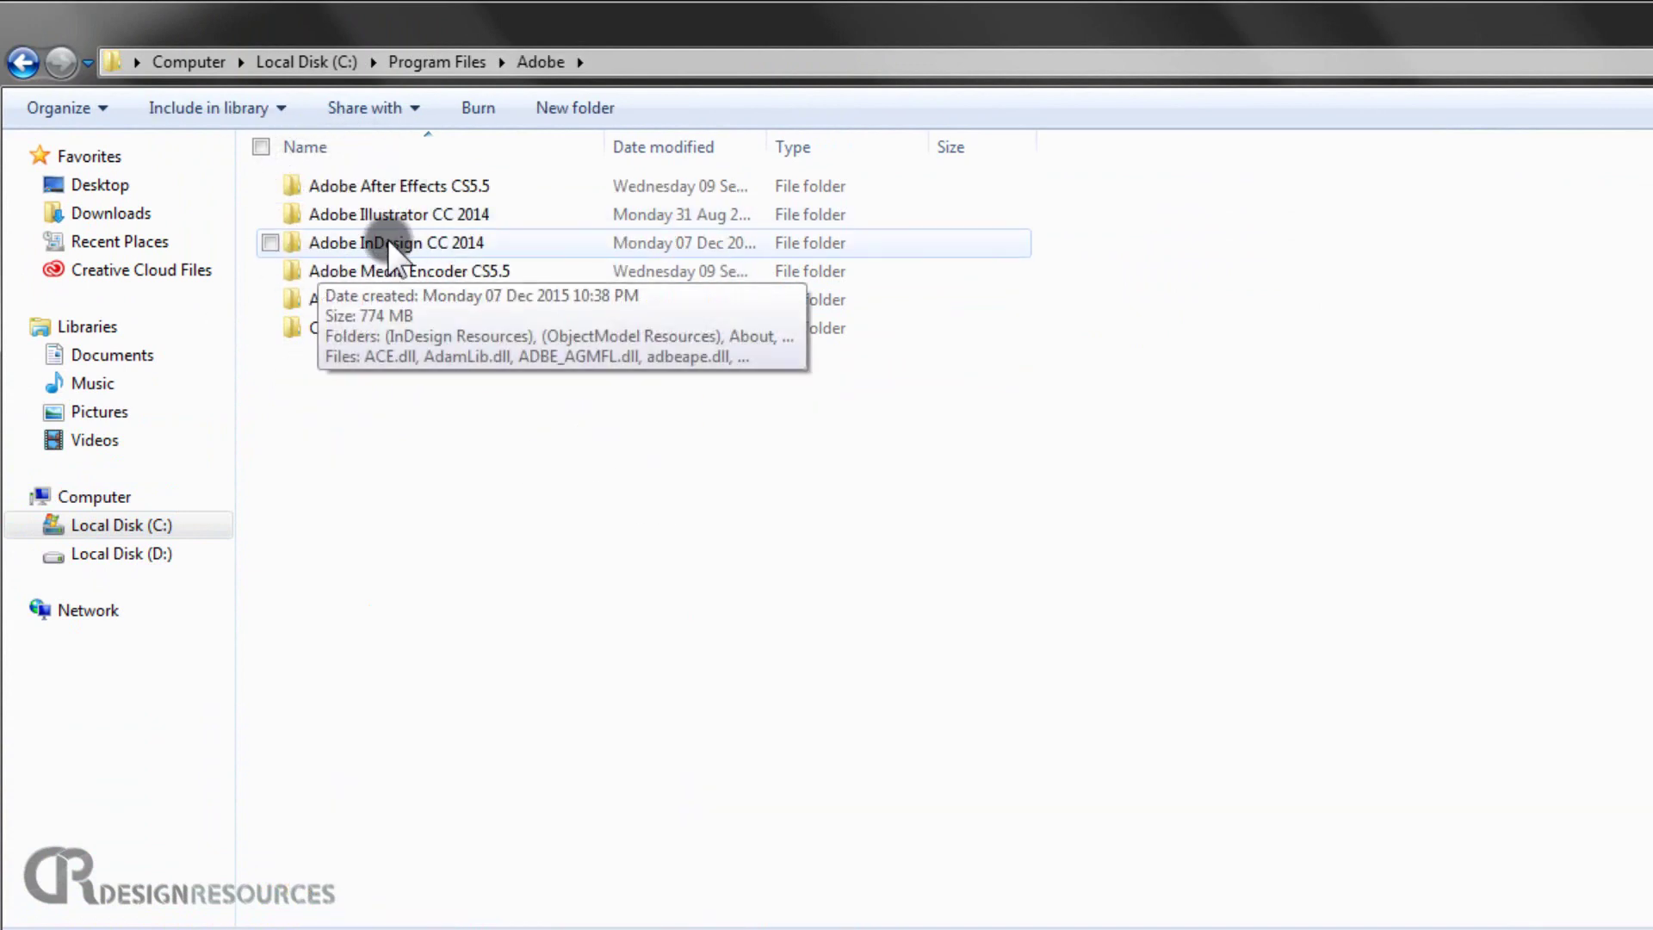
double_click(388, 243)
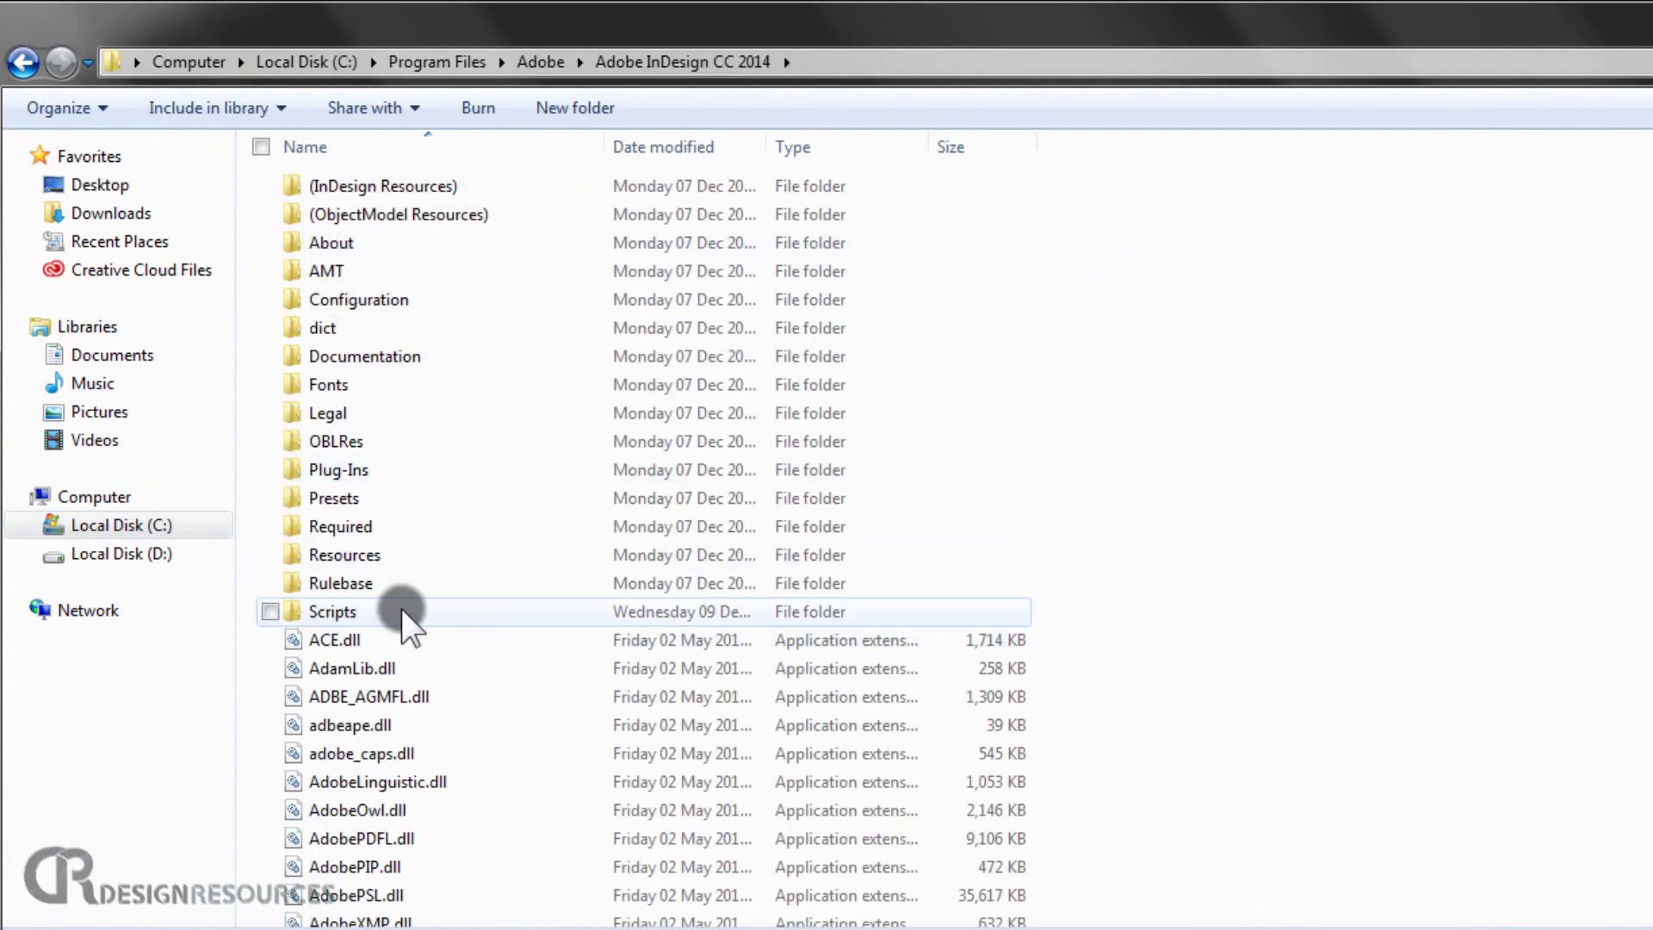
double_click(362, 614)
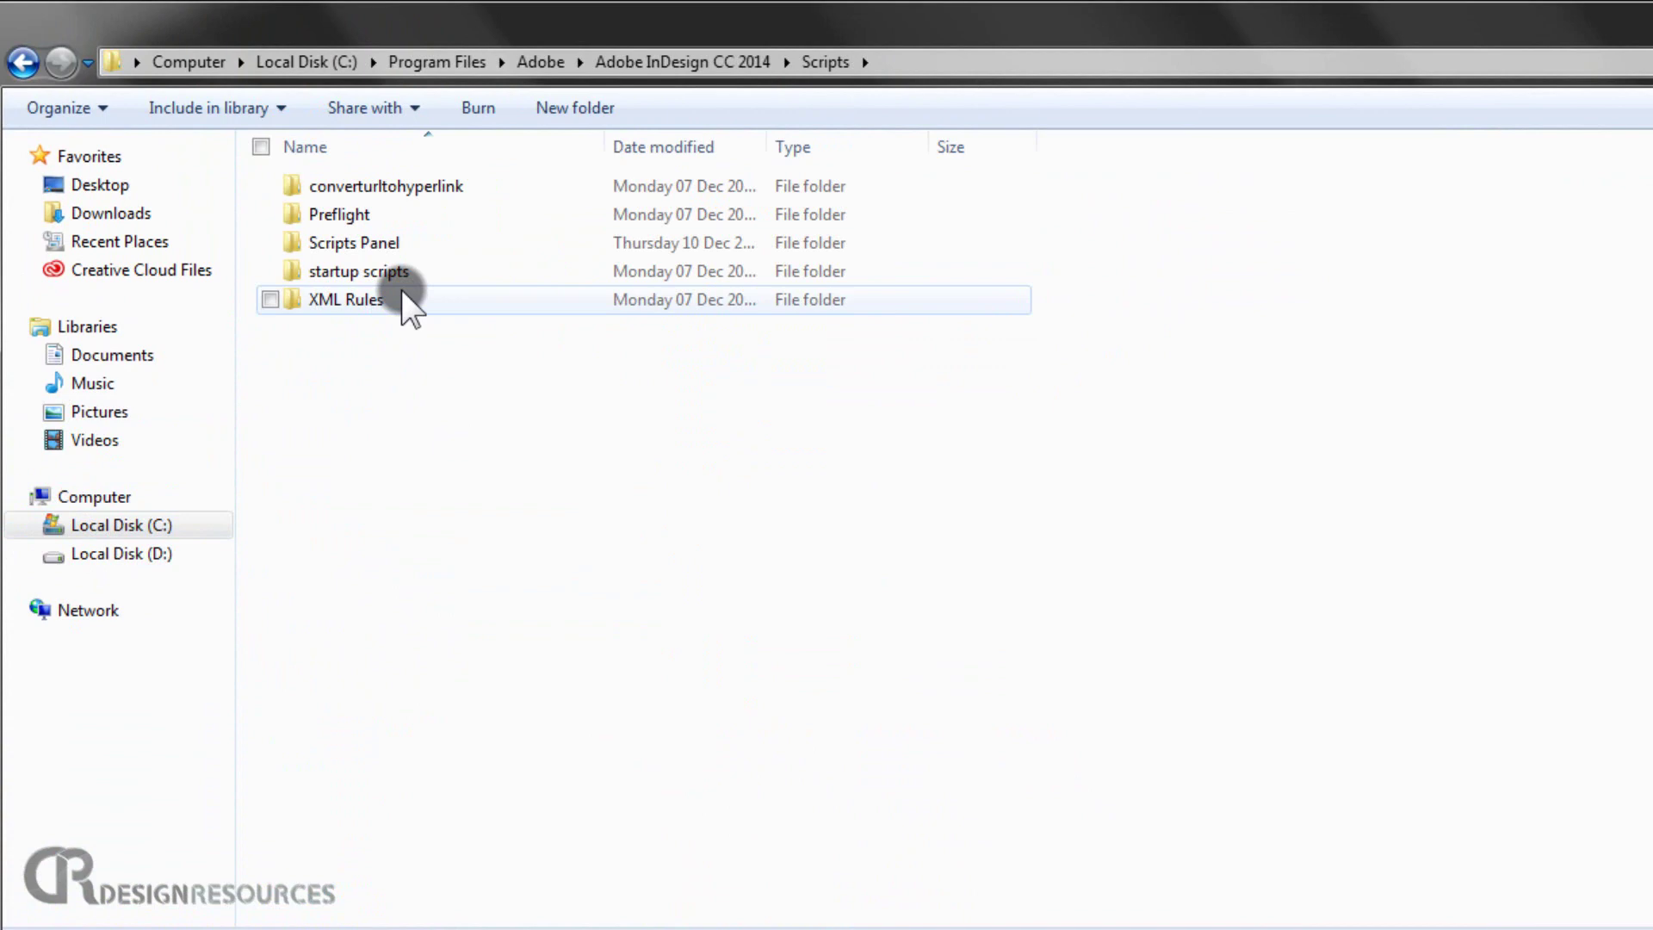
double_click(370, 242)
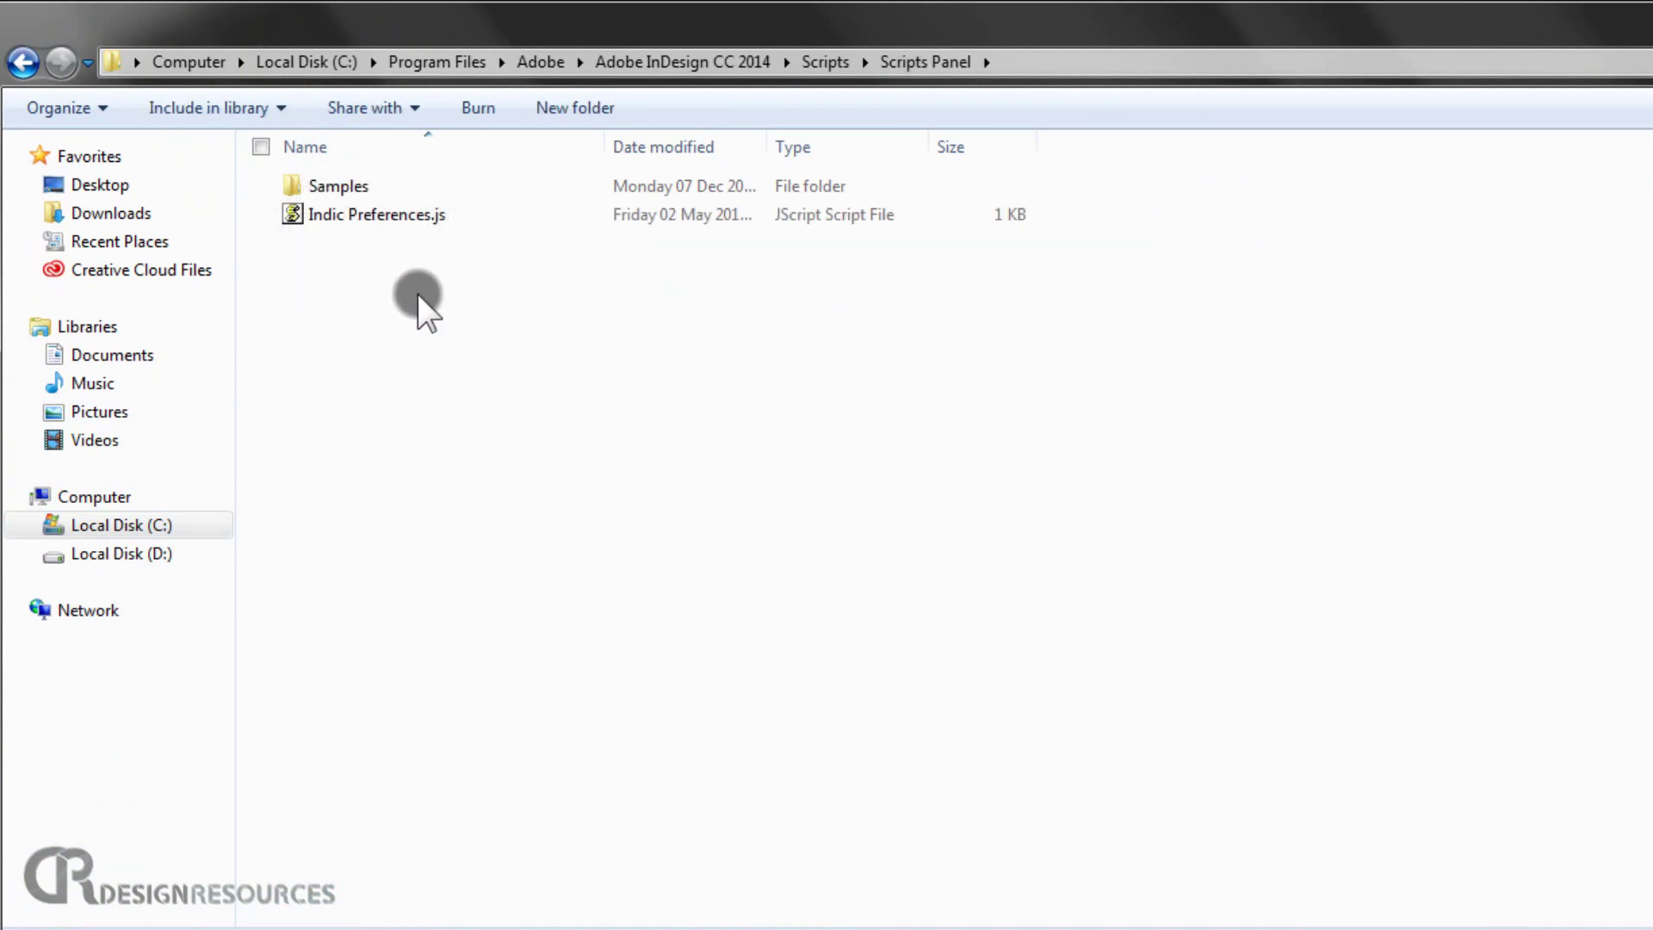
Paste the calendarWizard folder into the Scripts Panel folder, granting administrator permission for the copy
right_click(395, 285)
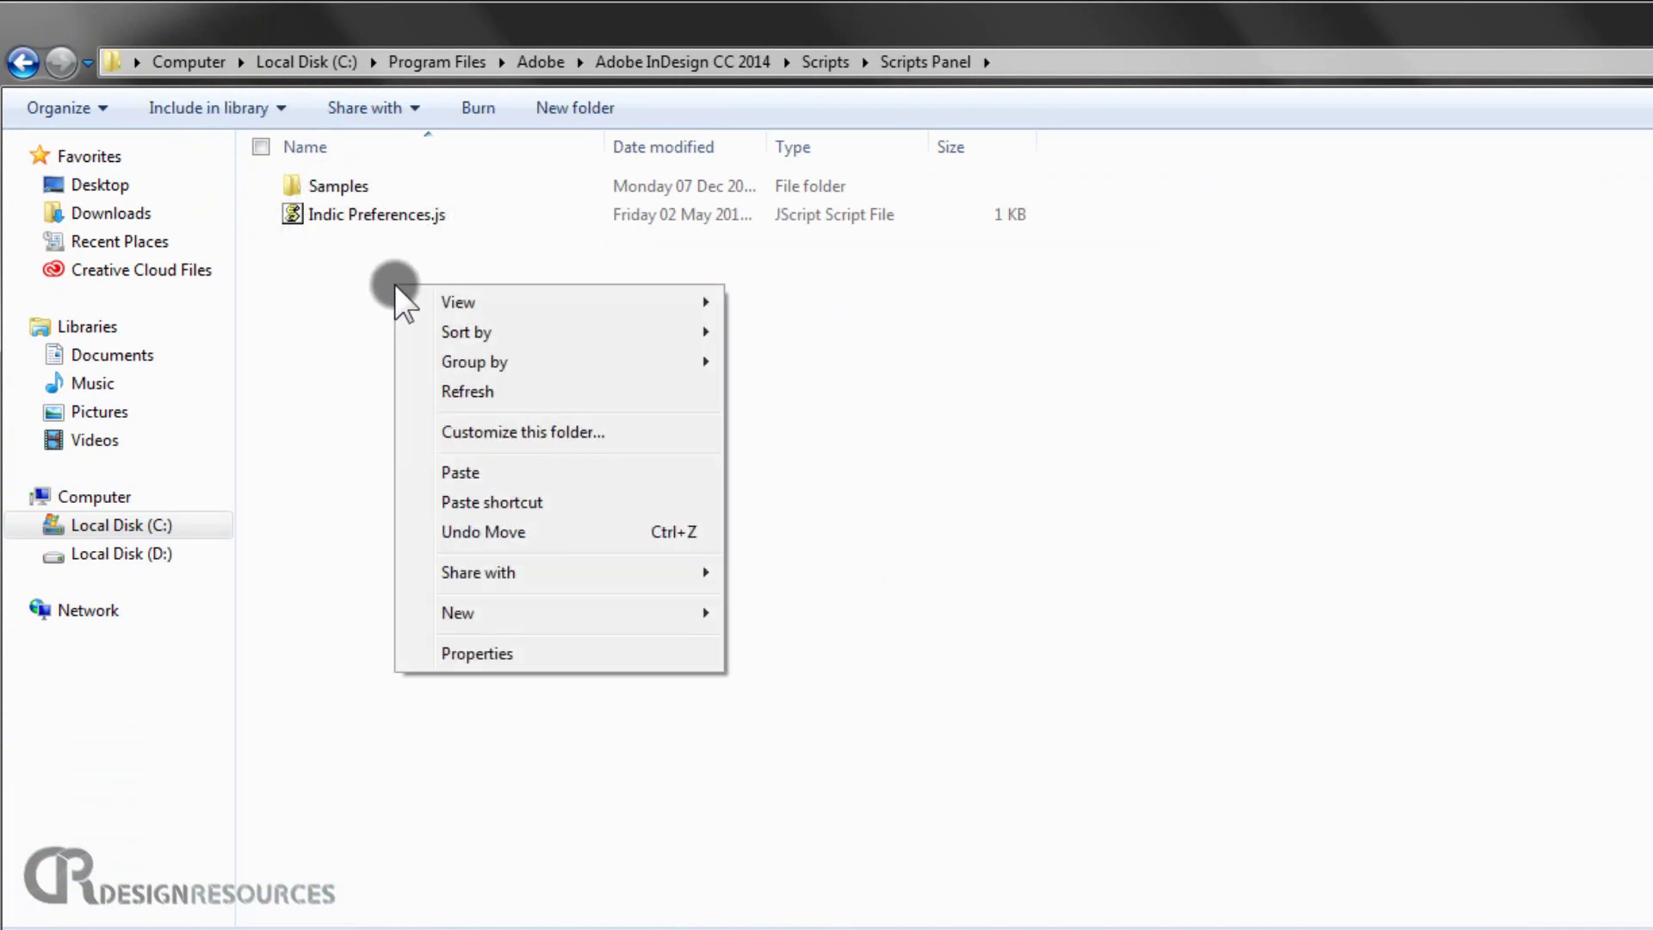
left_click(542, 474)
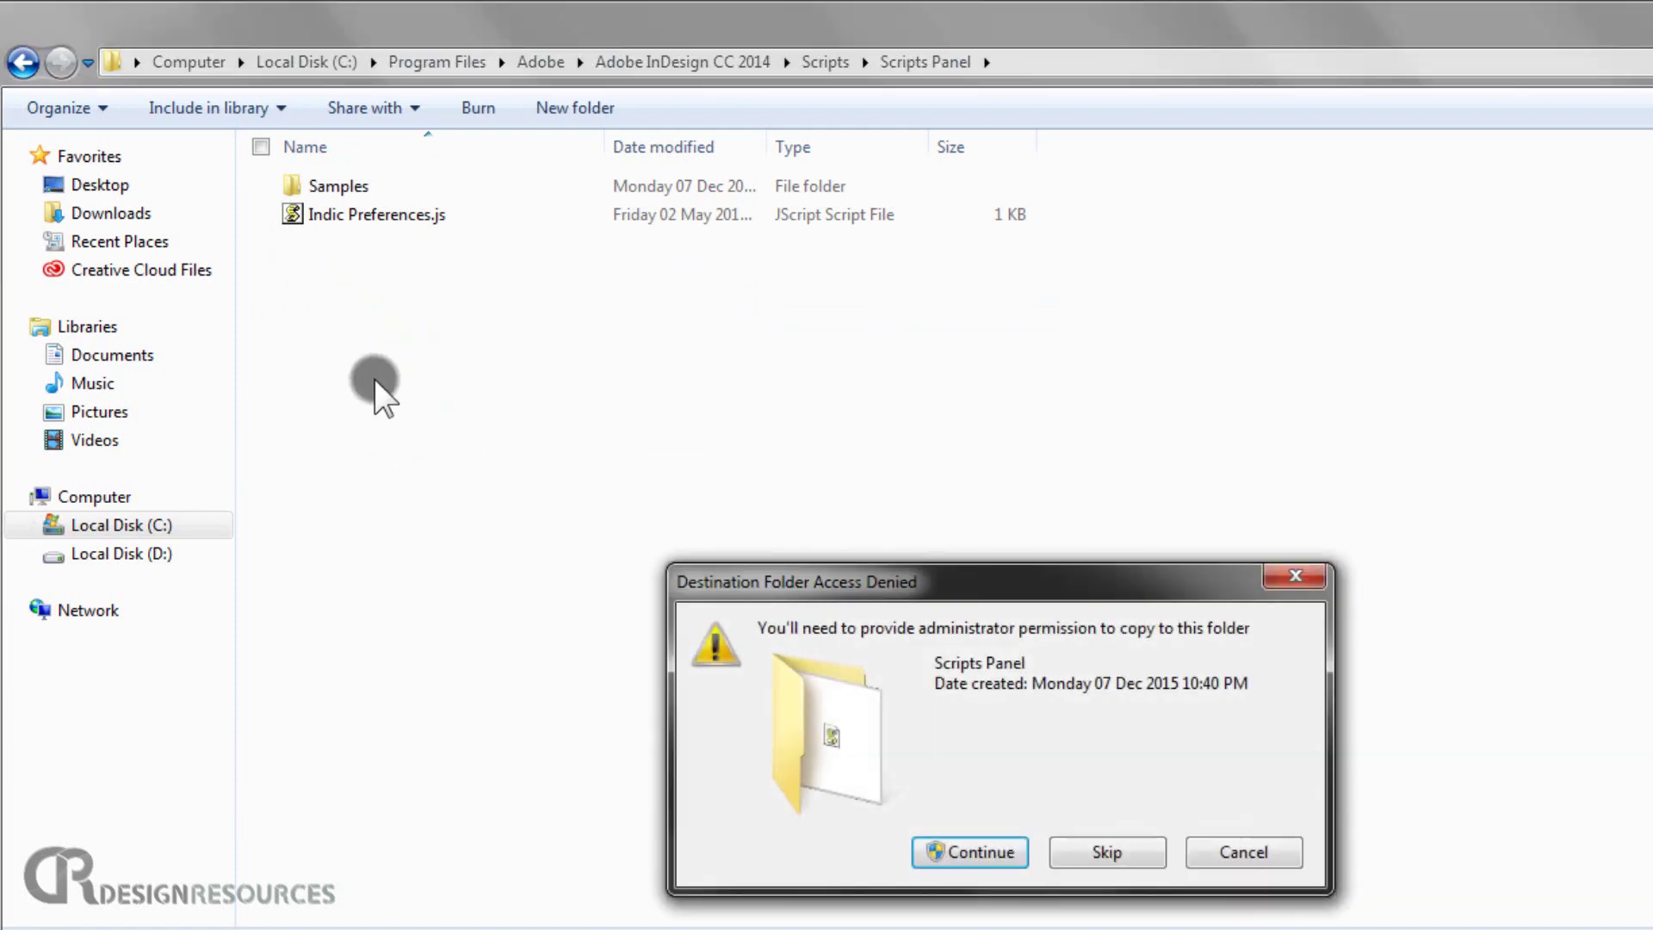
left_click(978, 852)
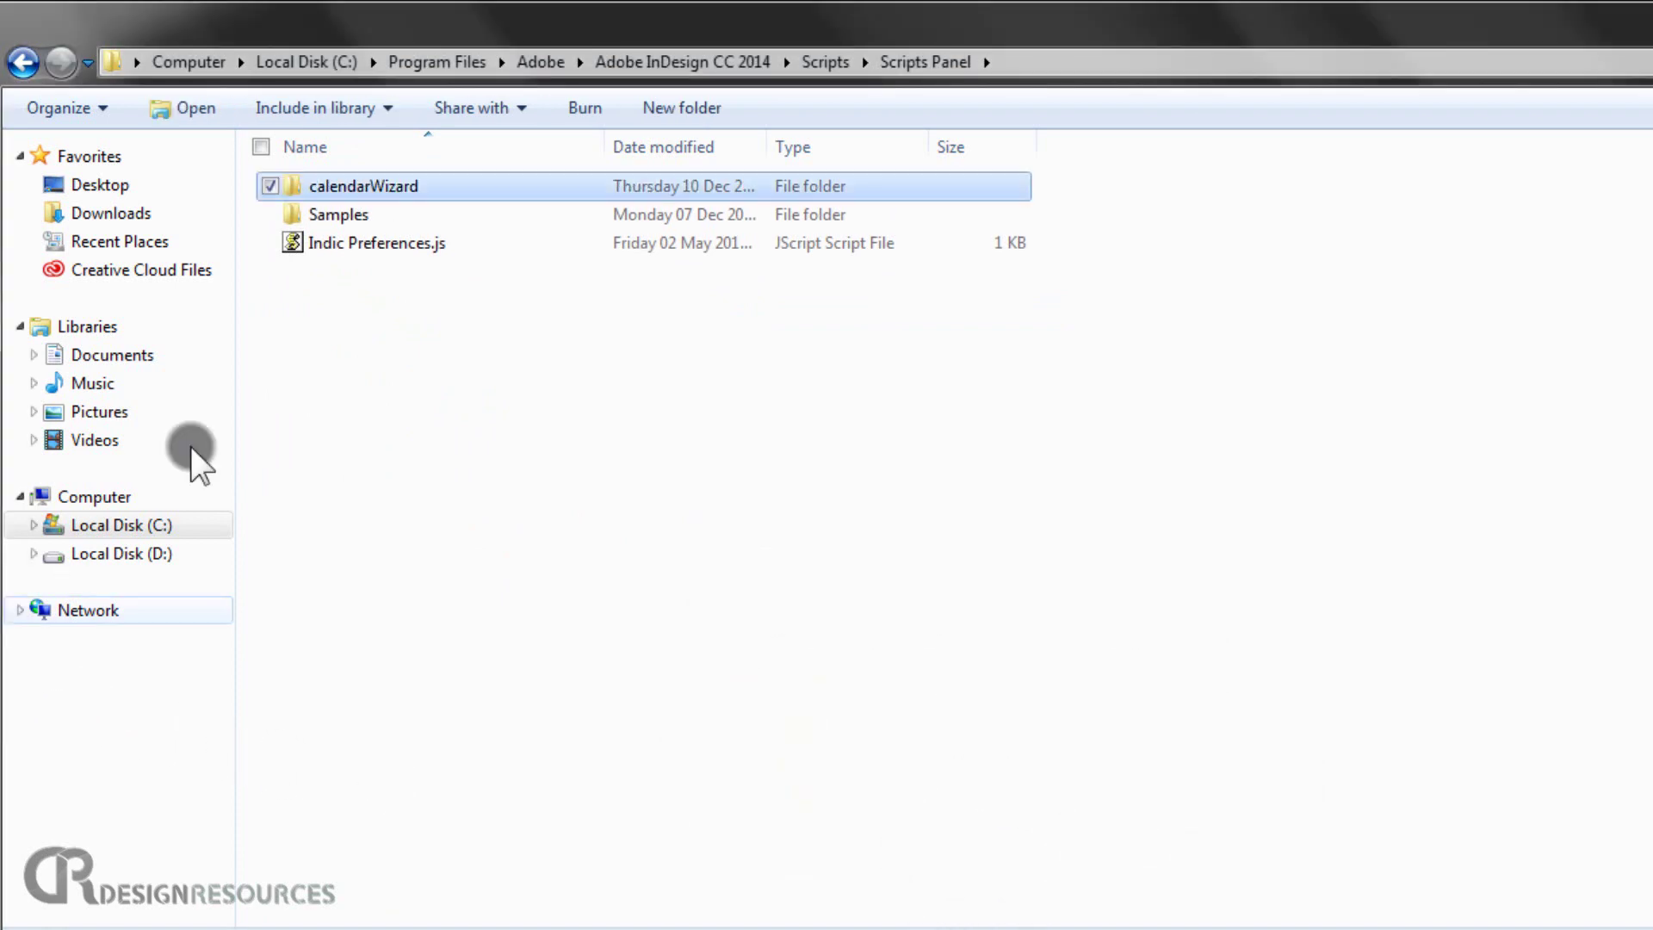
mouse_move(408, 189)
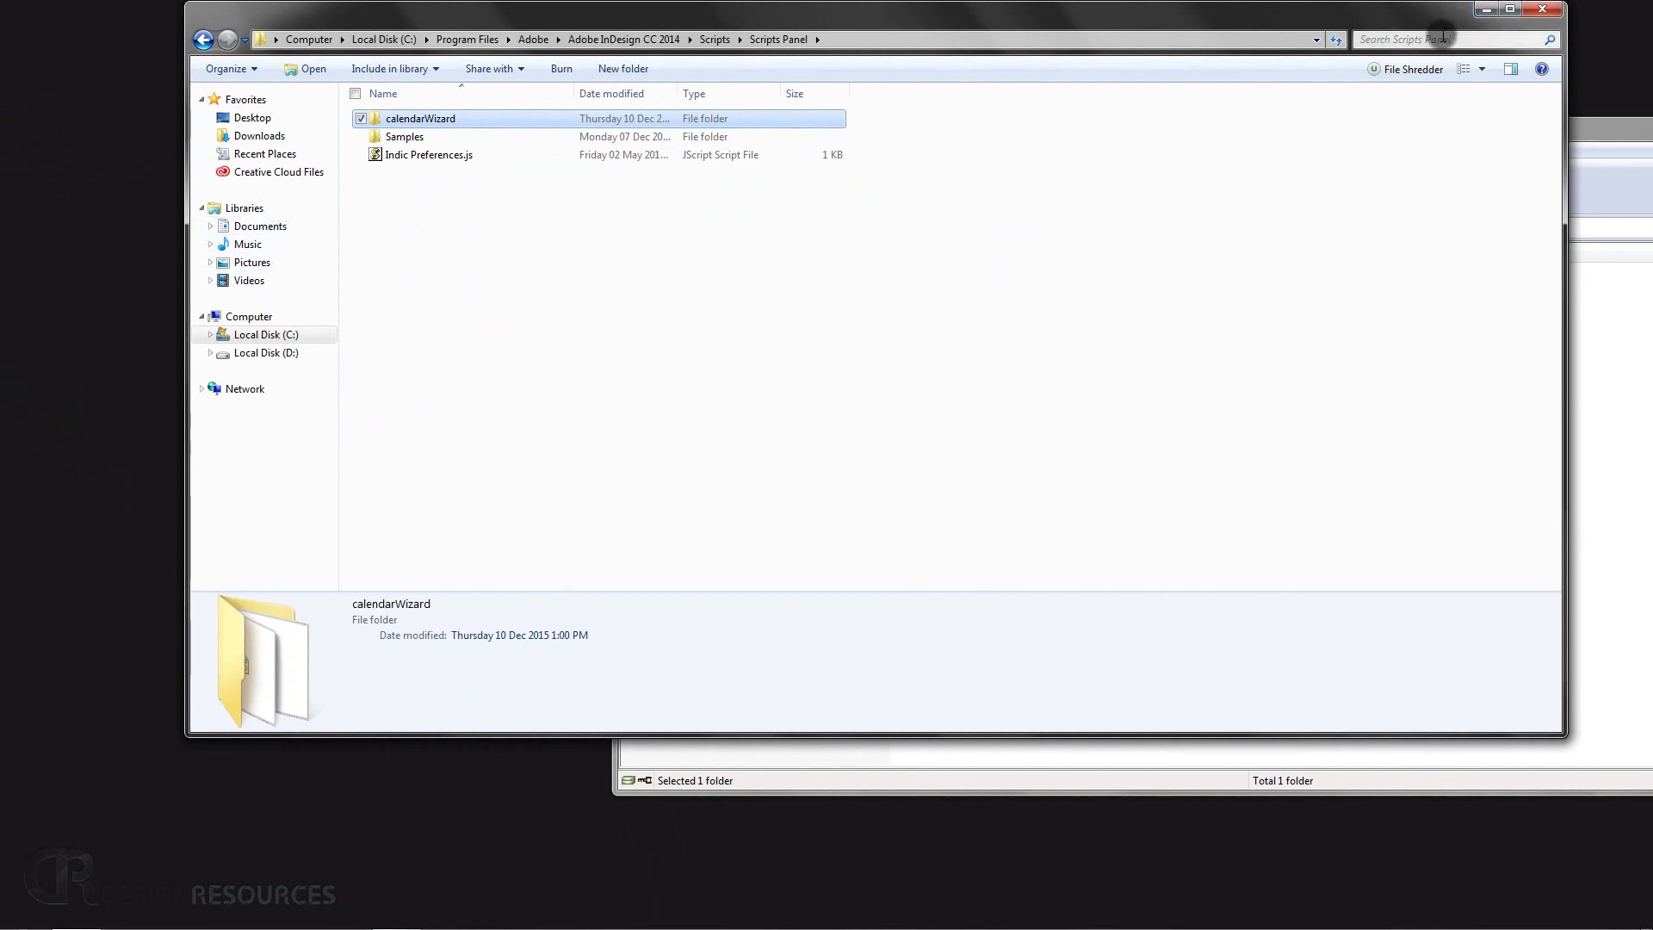
Bring the WinRAR window of the calendarWizard archive to the front and close it
left_click(1538, 136)
left_click_drag(1538, 137, 1318, 115)
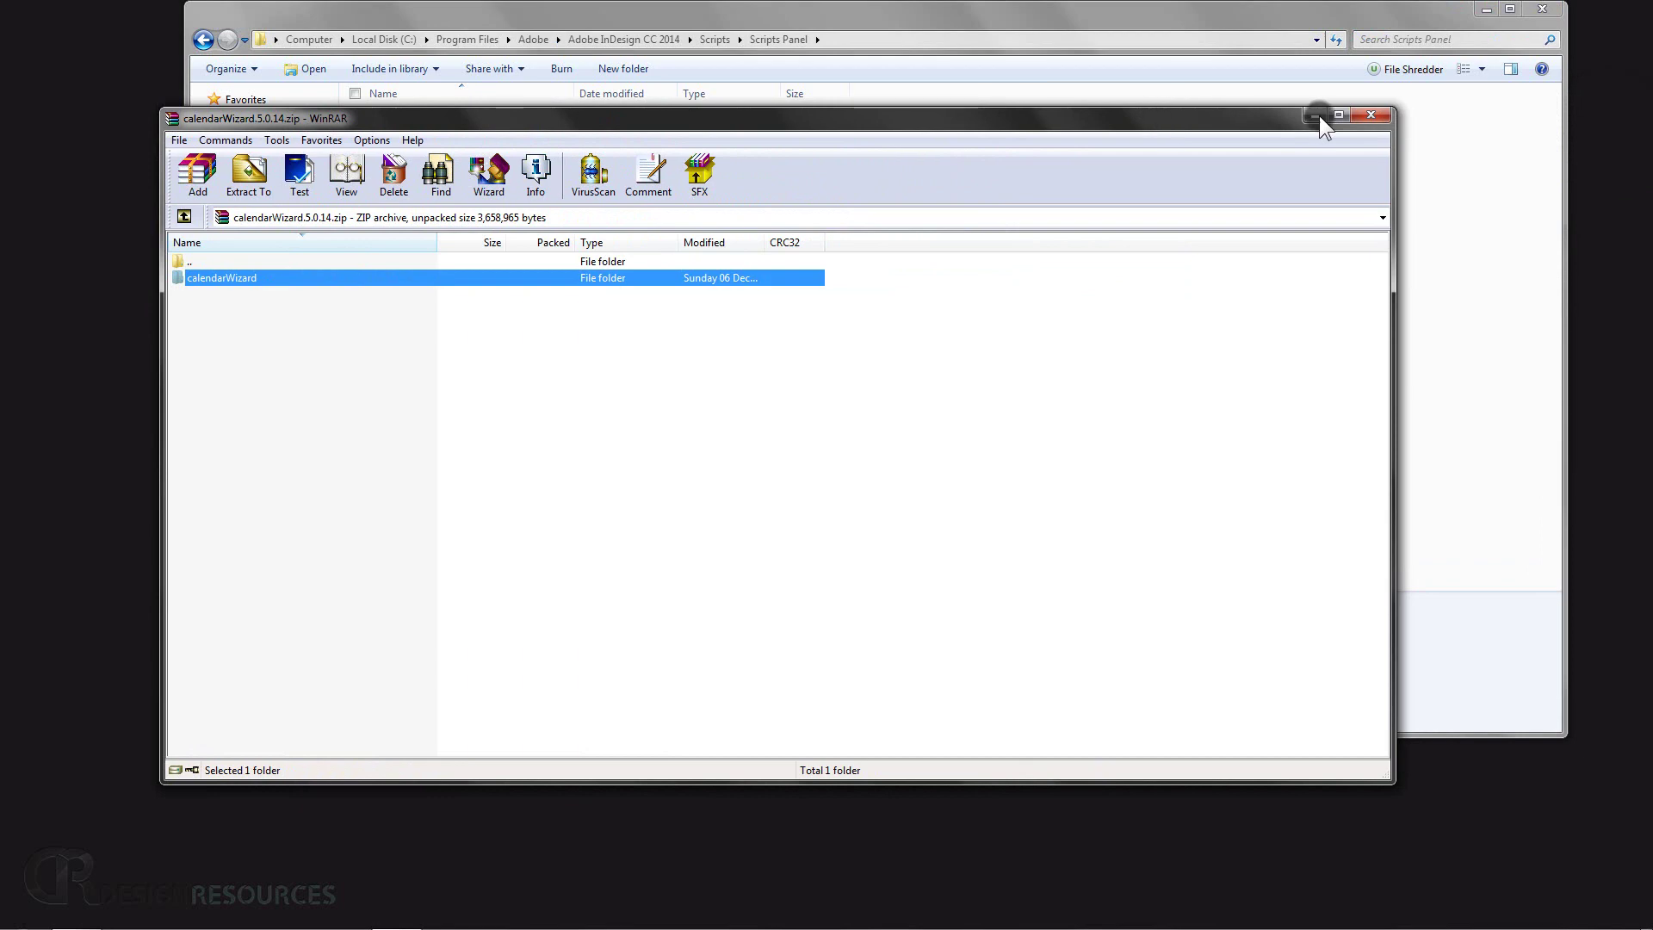
left_click(1375, 118)
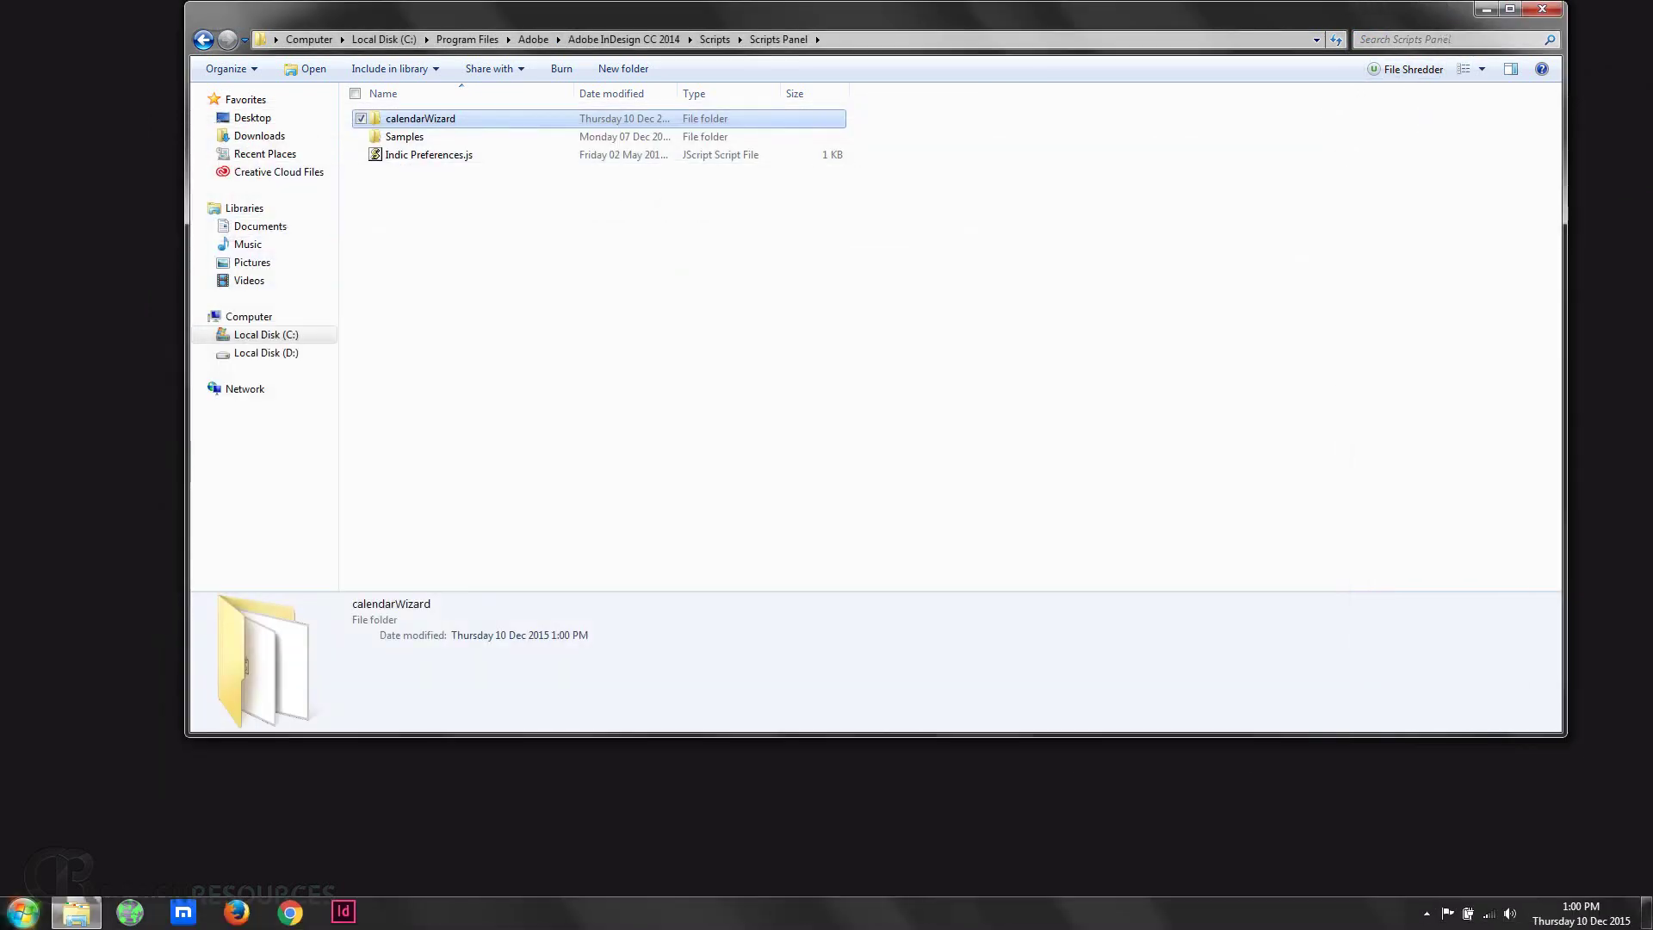
Switch to InDesign and display the list of installed scripts
left_click(349, 918)
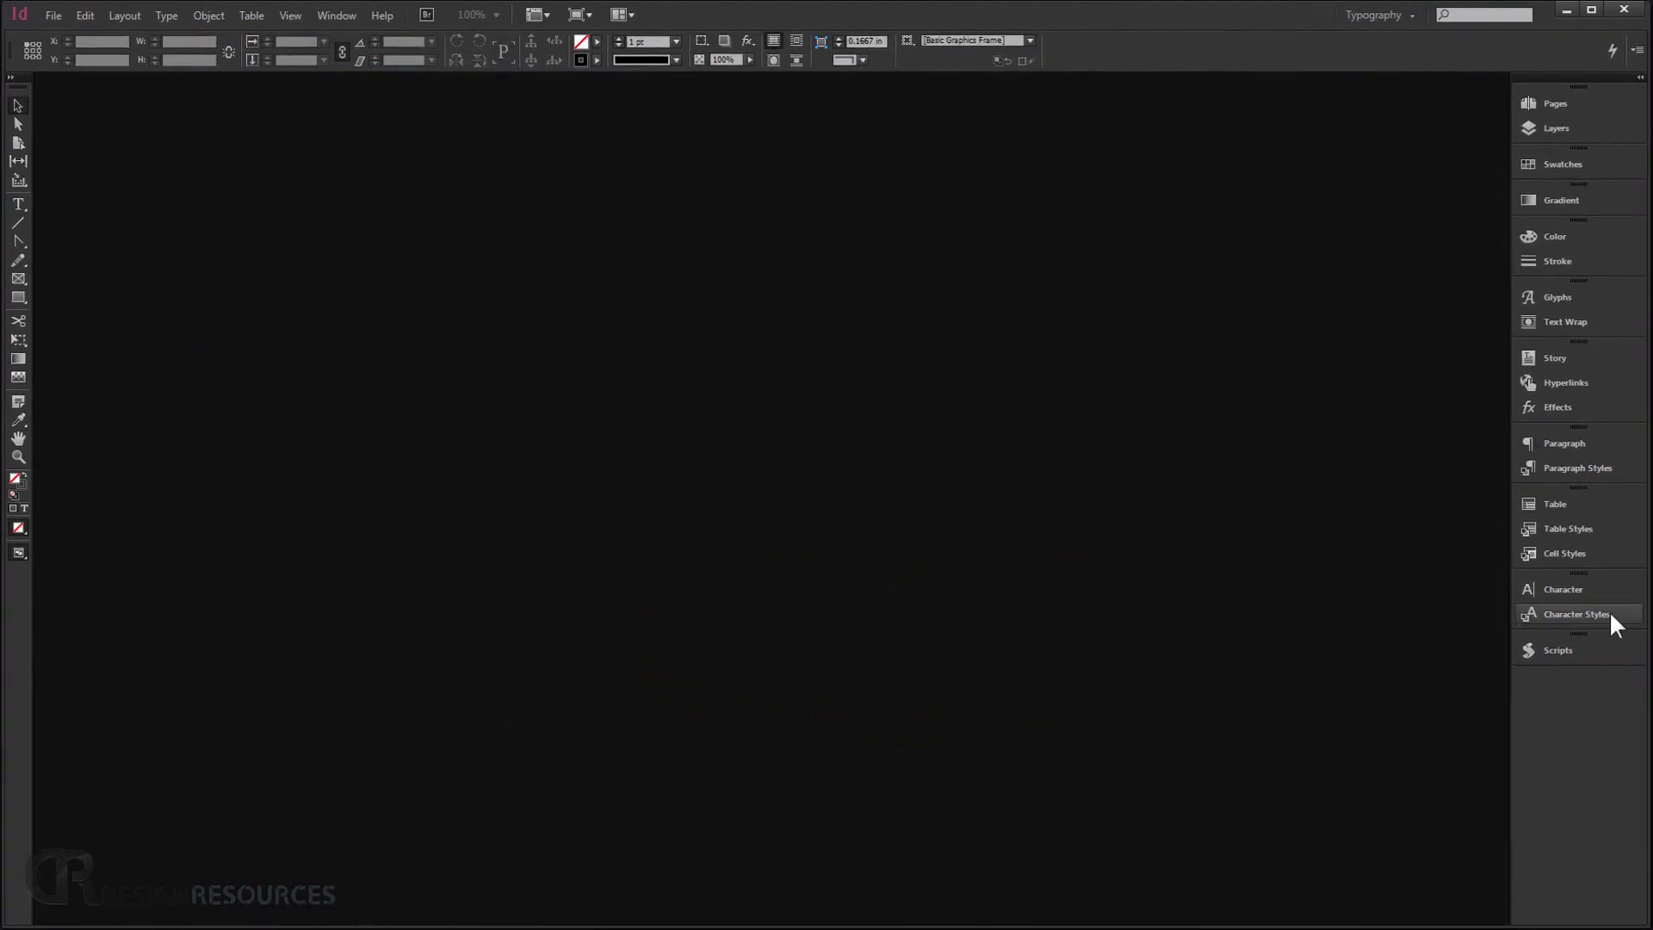
left_click(337, 15)
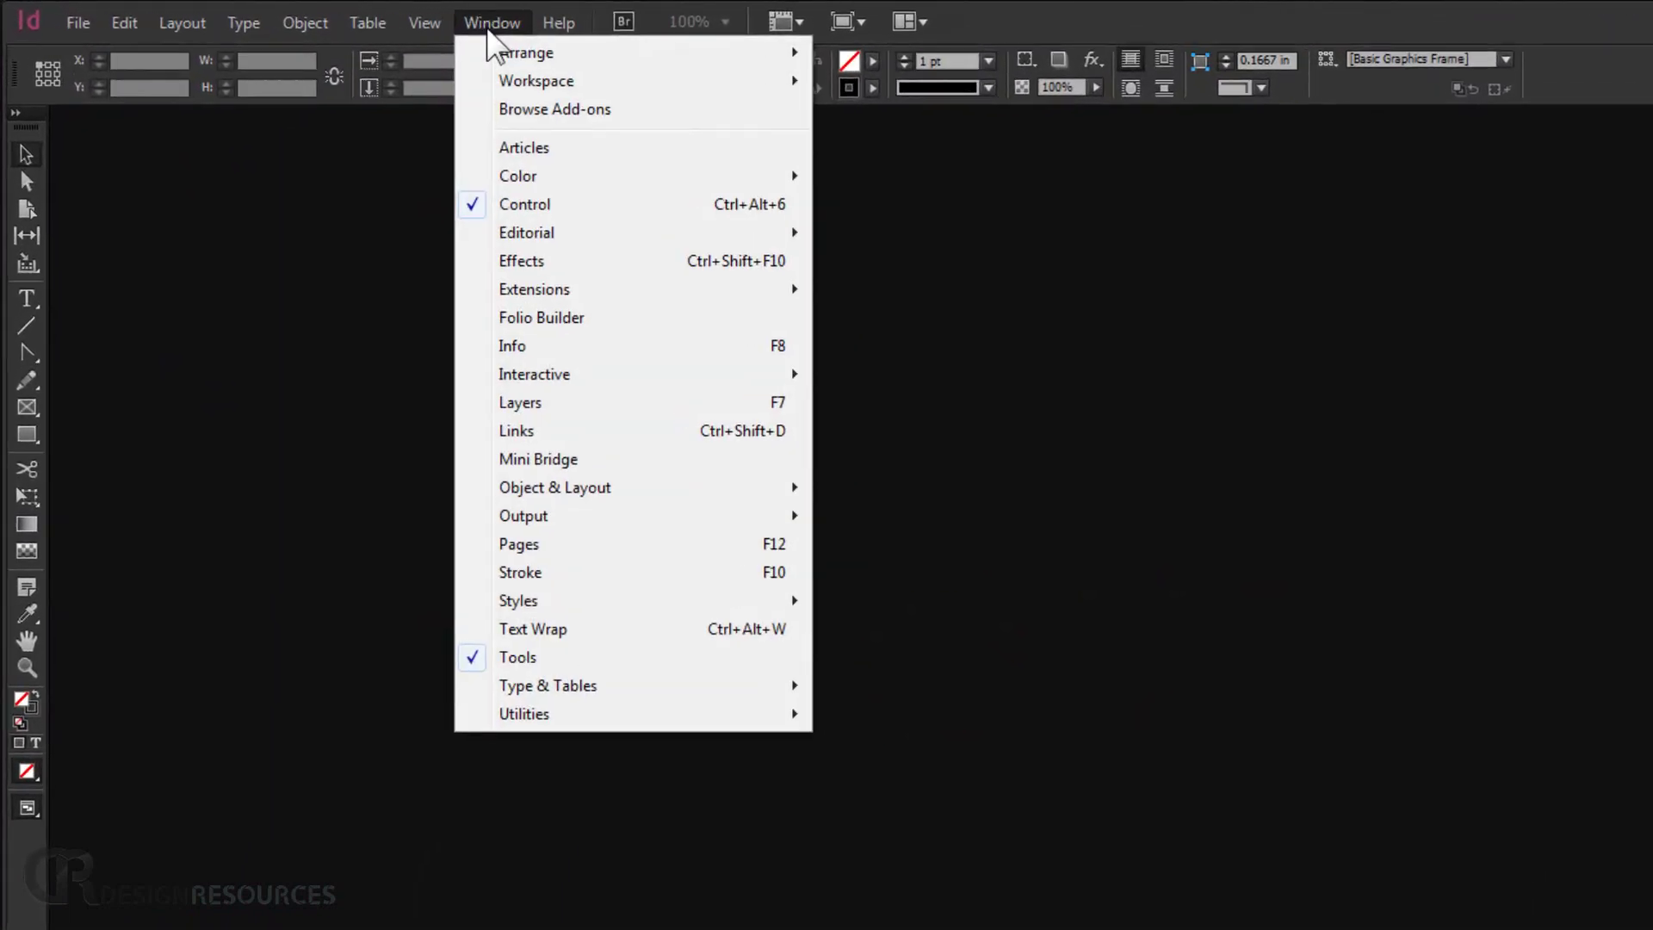
mouse_move(601, 714)
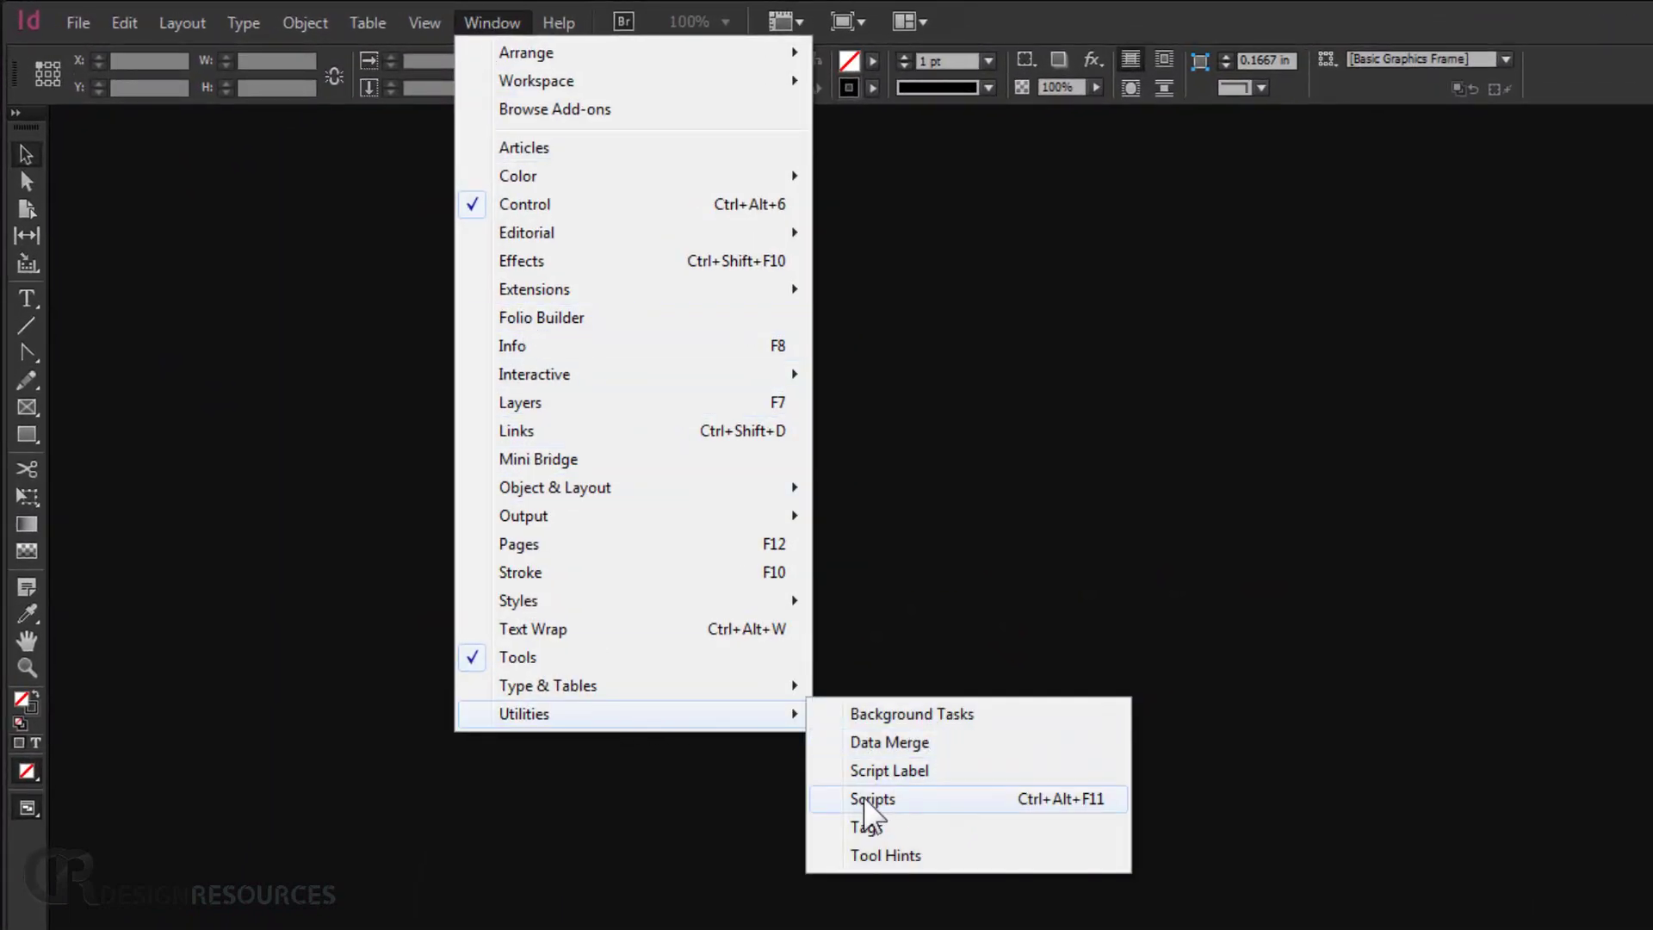
left_click(873, 799)
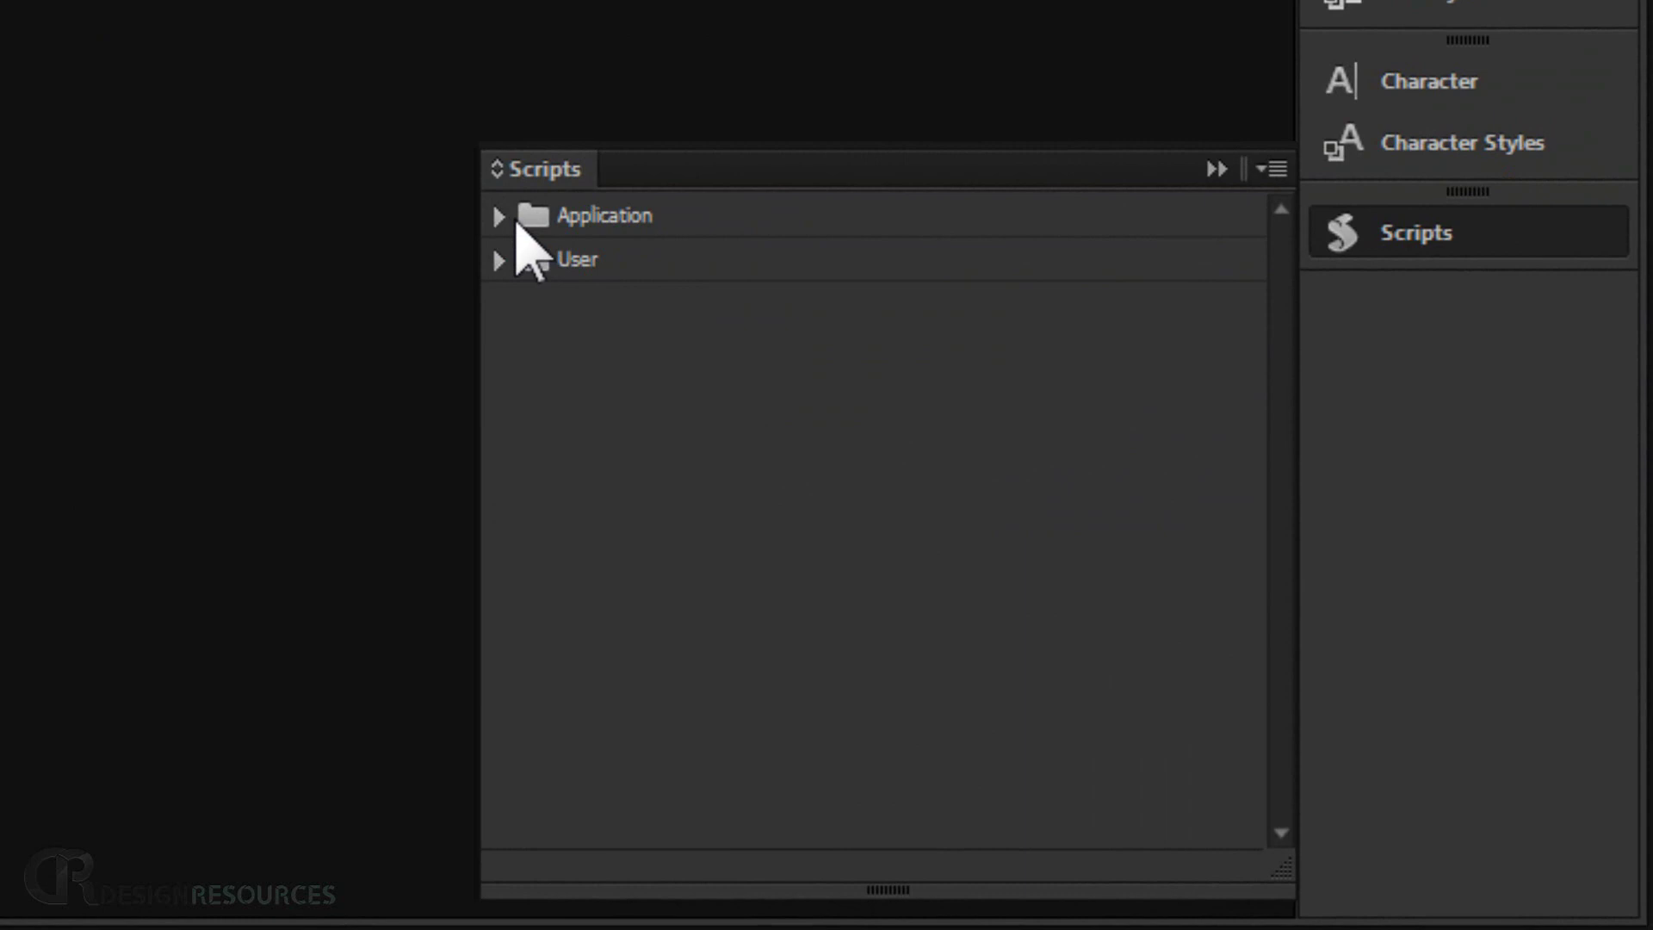
Examine the contents of the calendarWizard folder under the Application scripts and collapse the scripts list
left_click(498, 217)
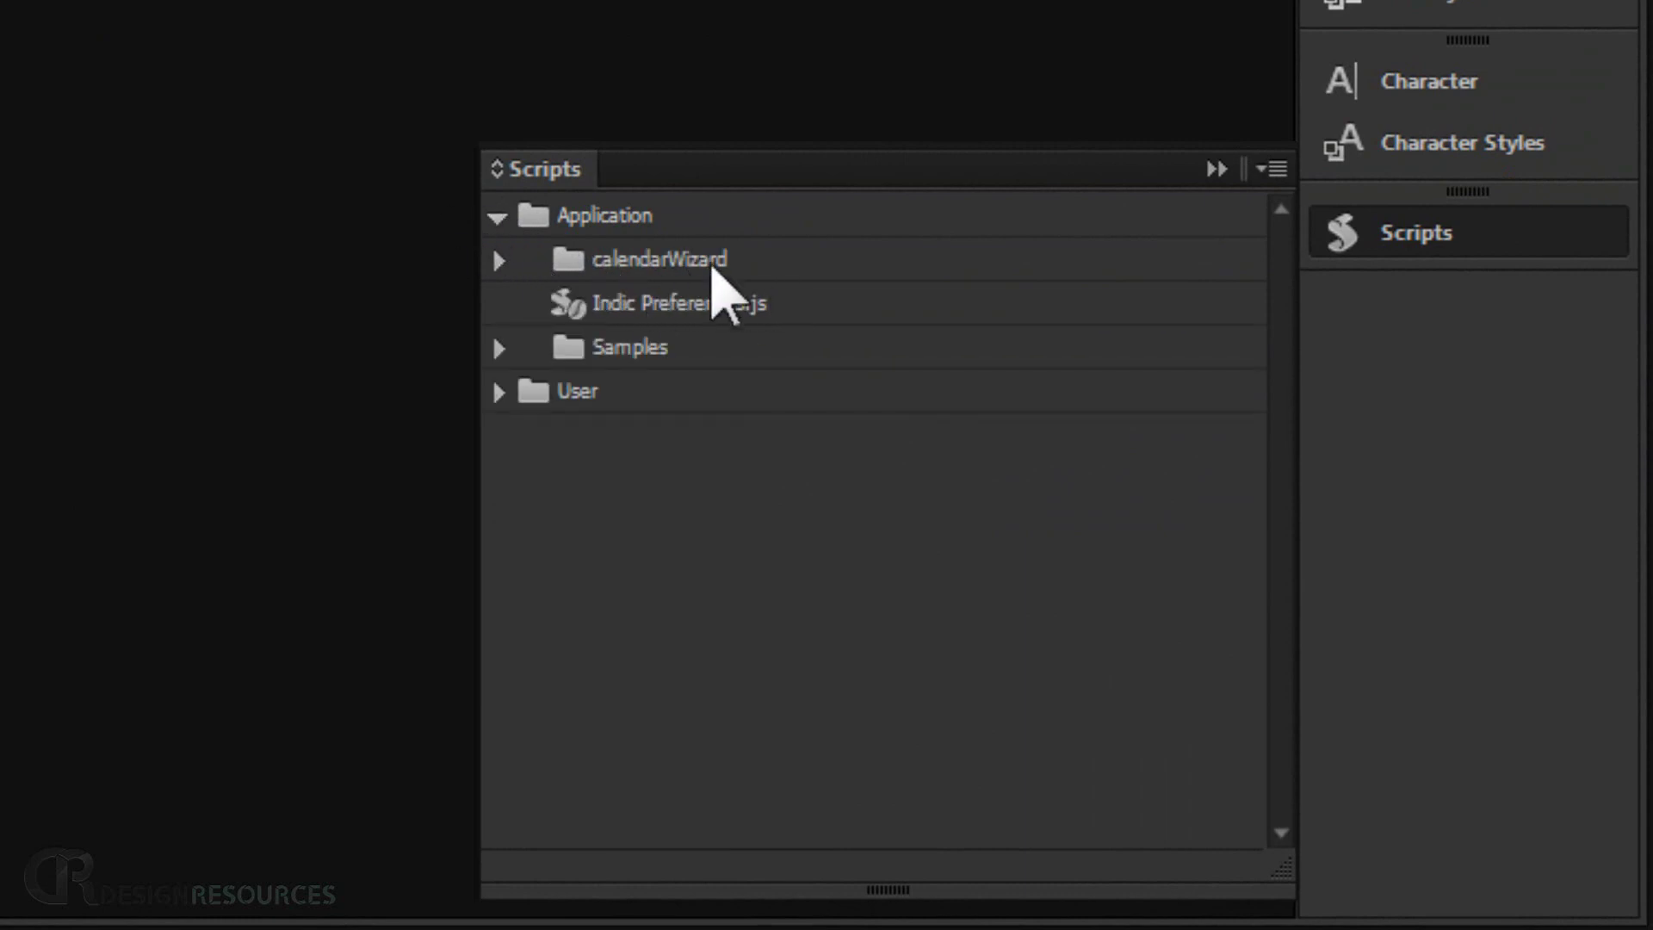
left_click(499, 260)
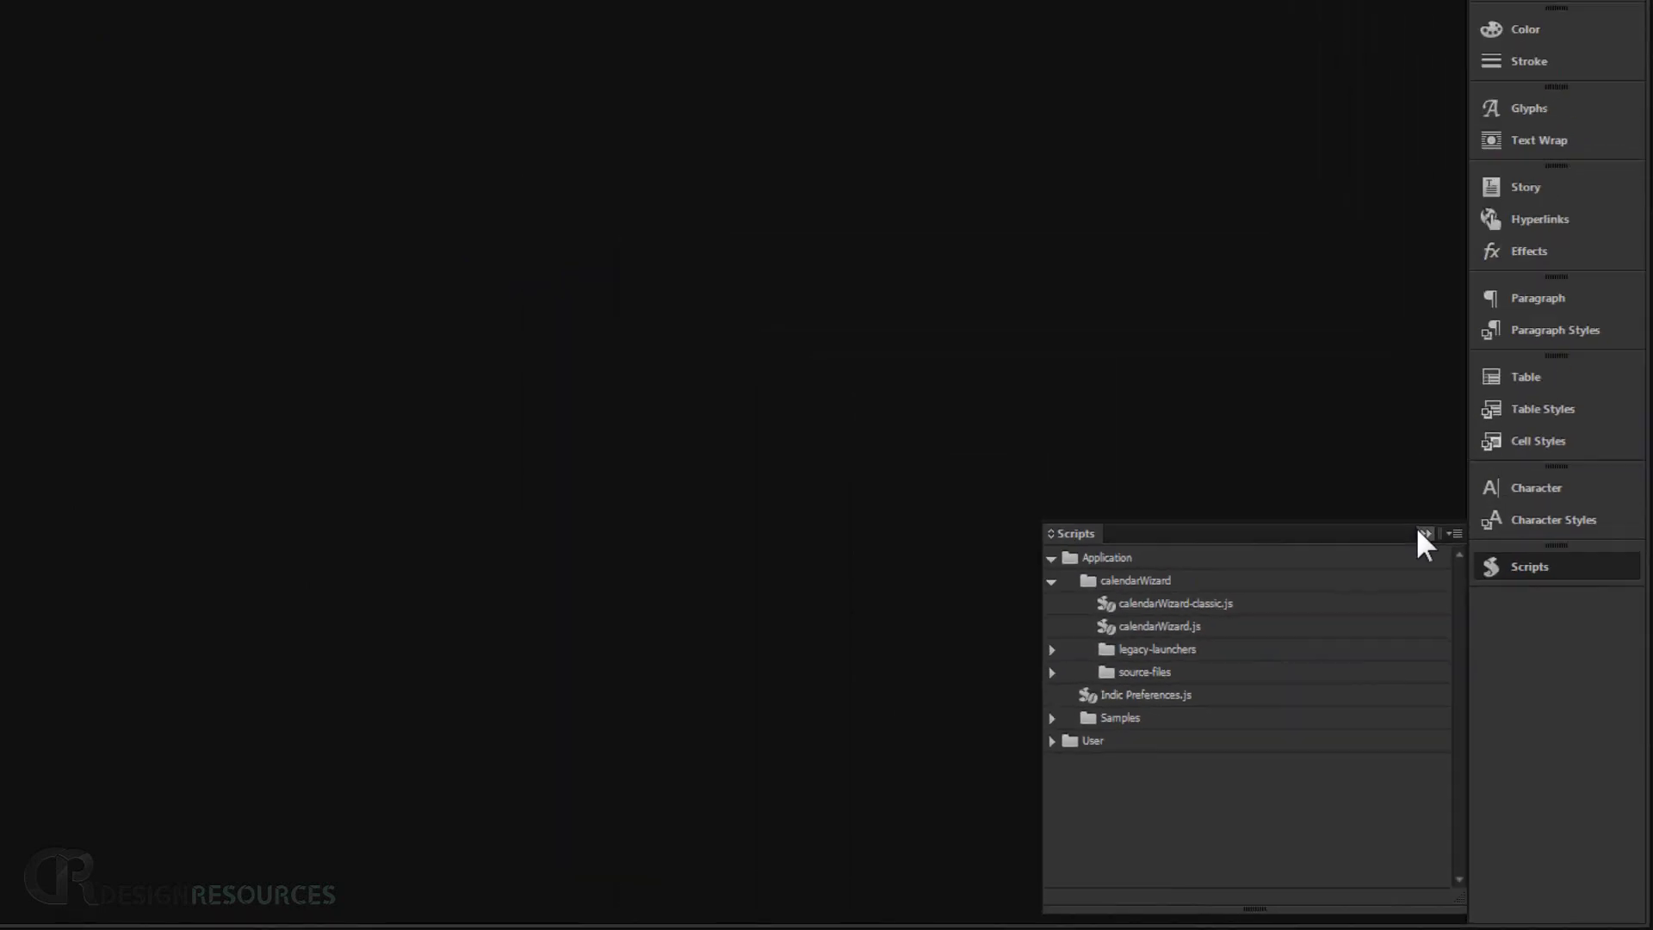
left_click(1422, 533)
Start a new document with the A3 page size and facing pages turned off
left_click(64, 18)
mouse_move(129, 35)
left_click(343, 36)
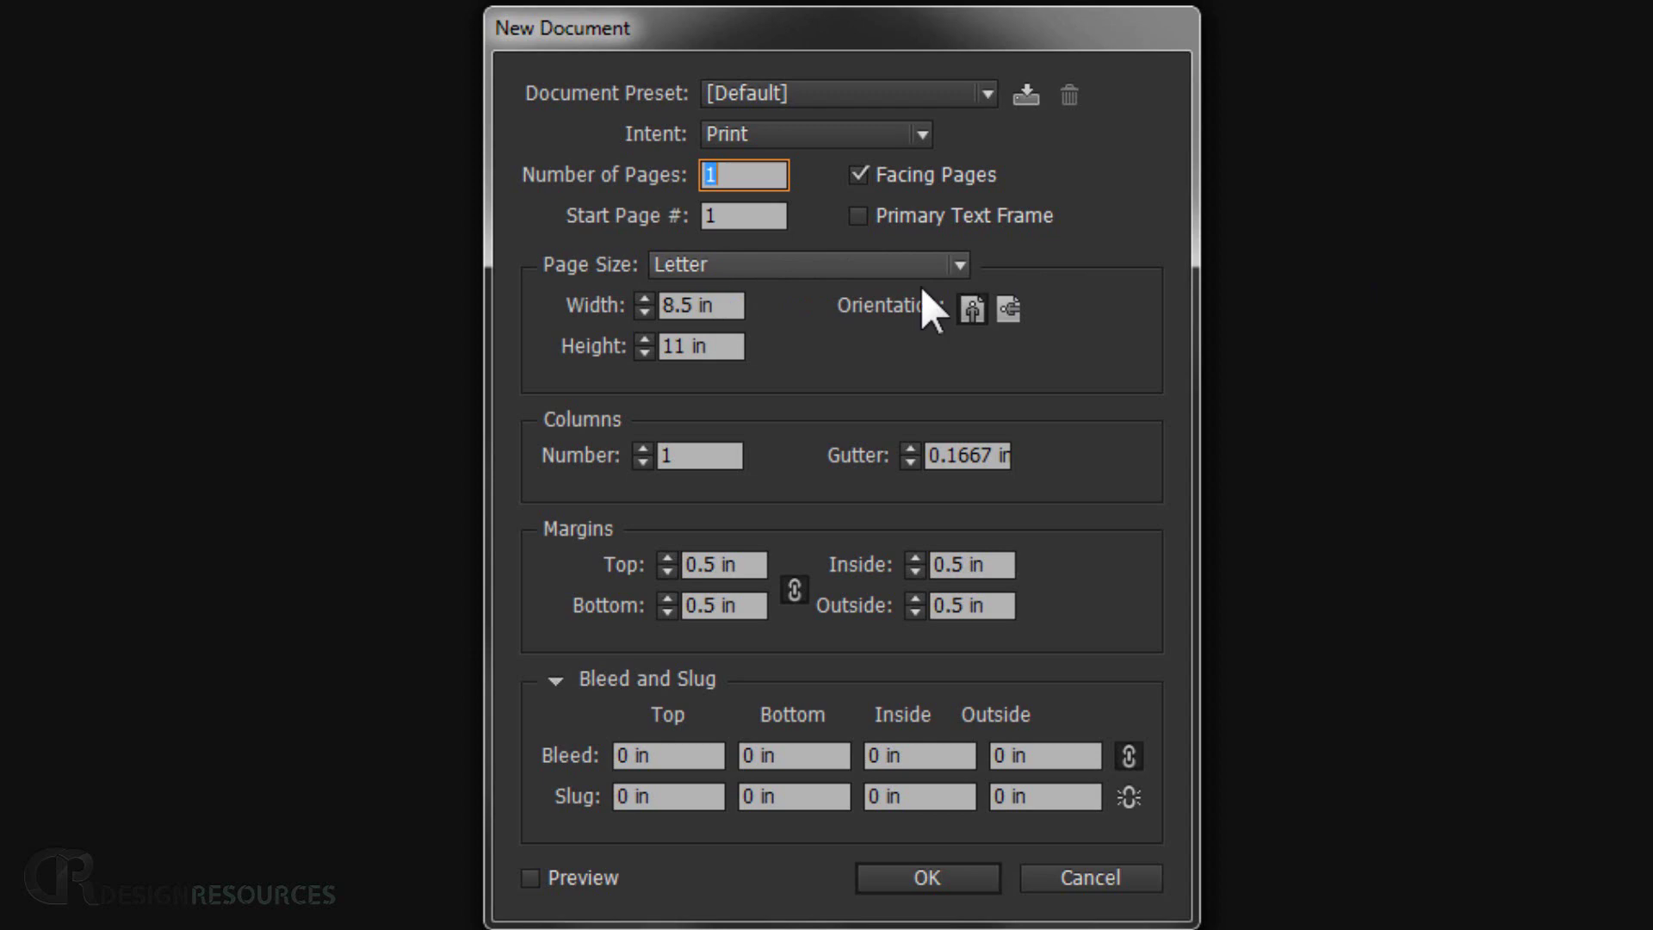
left_click(769, 264)
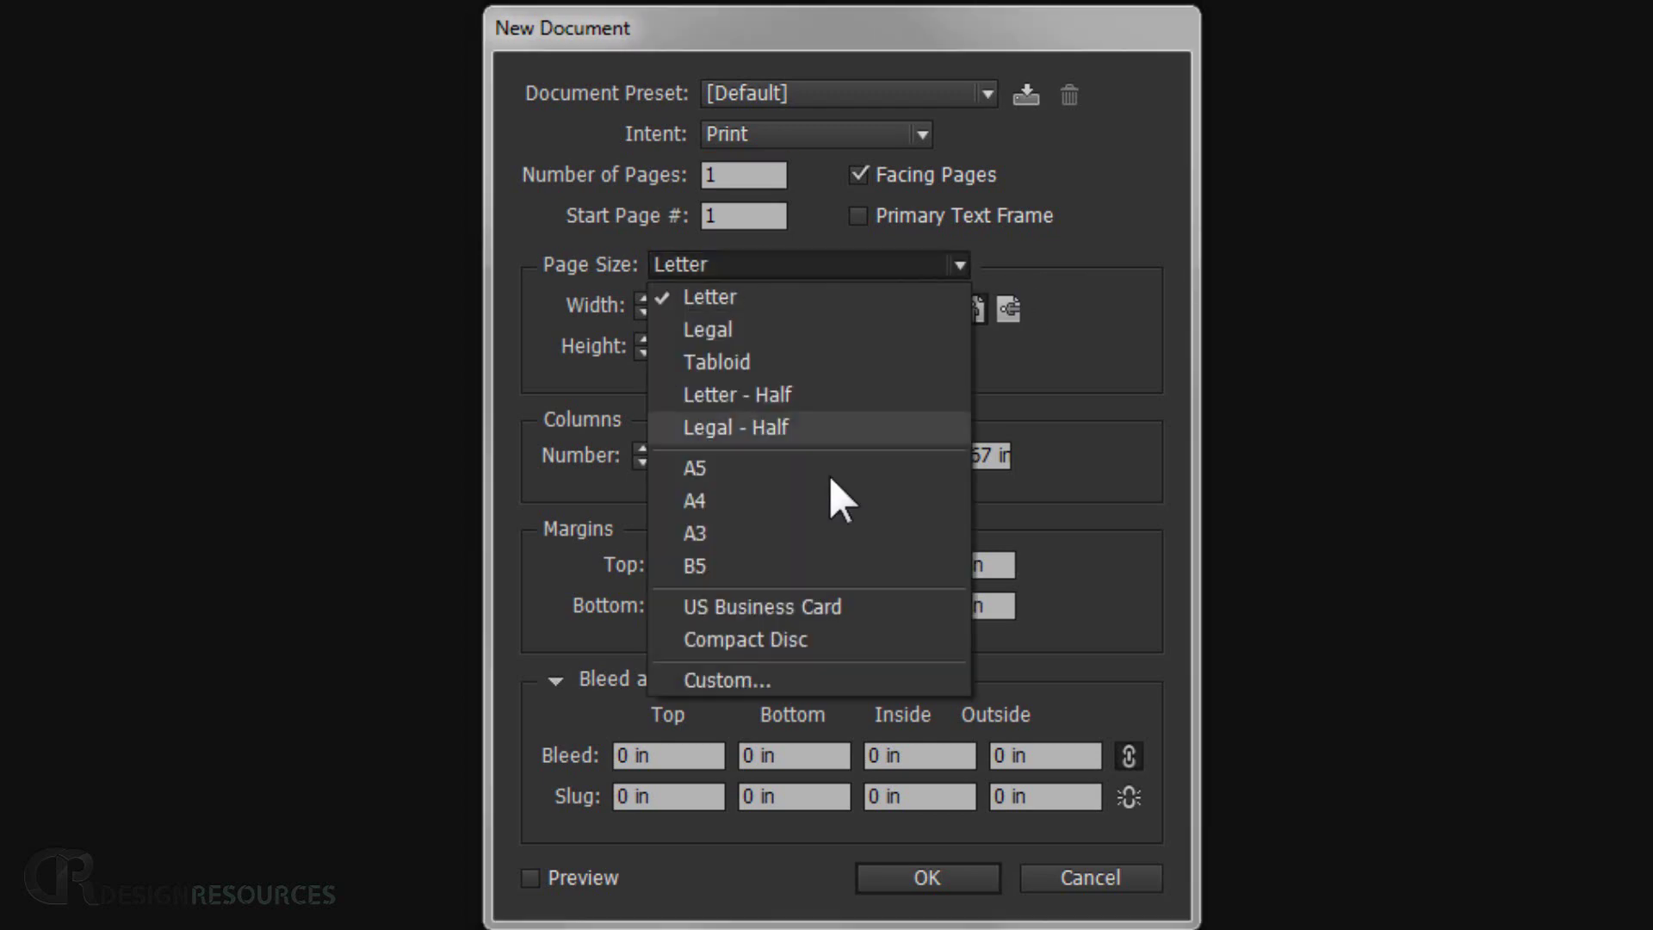
left_click(711, 533)
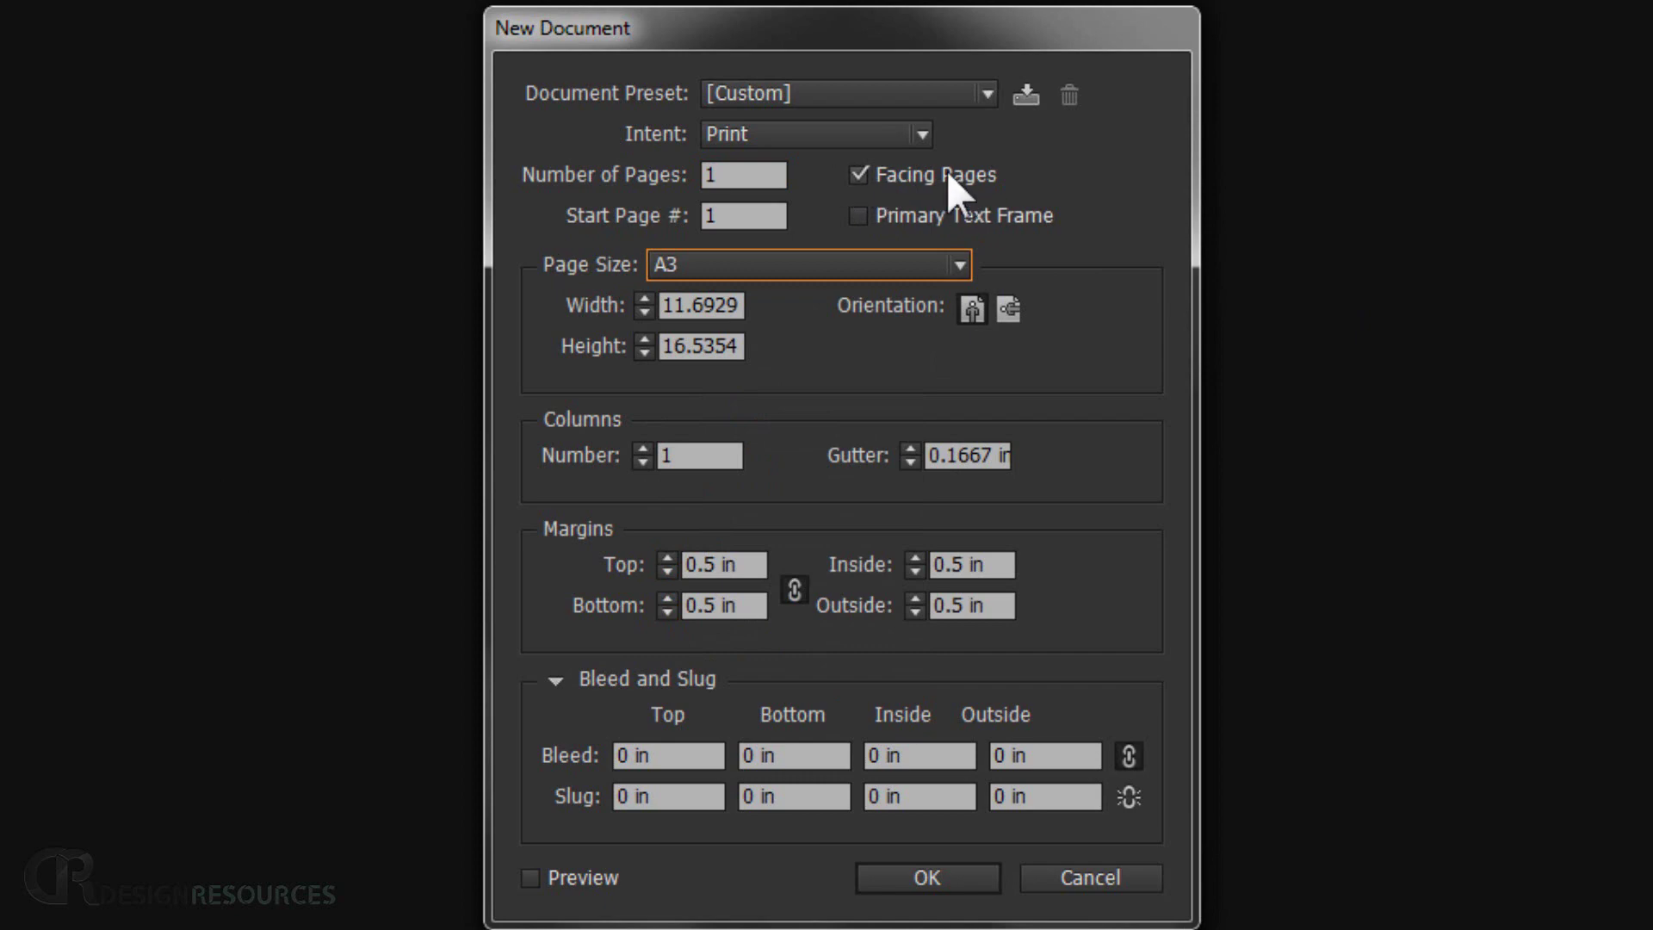
left_click(859, 175)
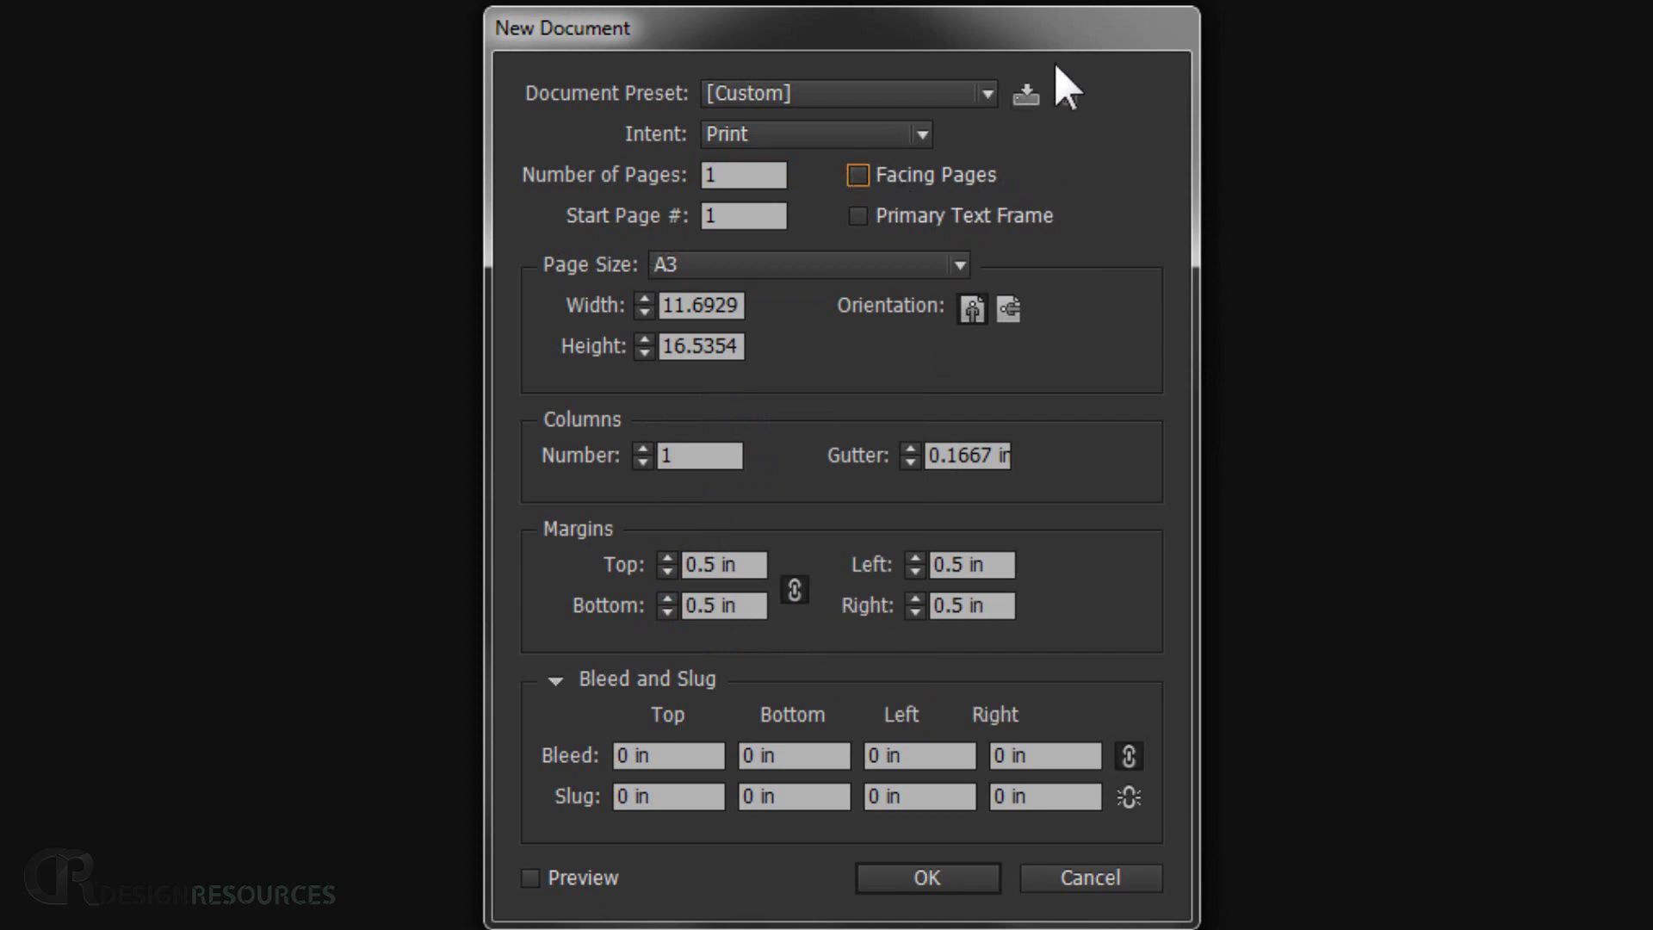
Set all margins to 0.25 in and the bleed to 0.12 in on every side, and create the document
triple_click(750, 565)
type(".25")
left_click(677, 755)
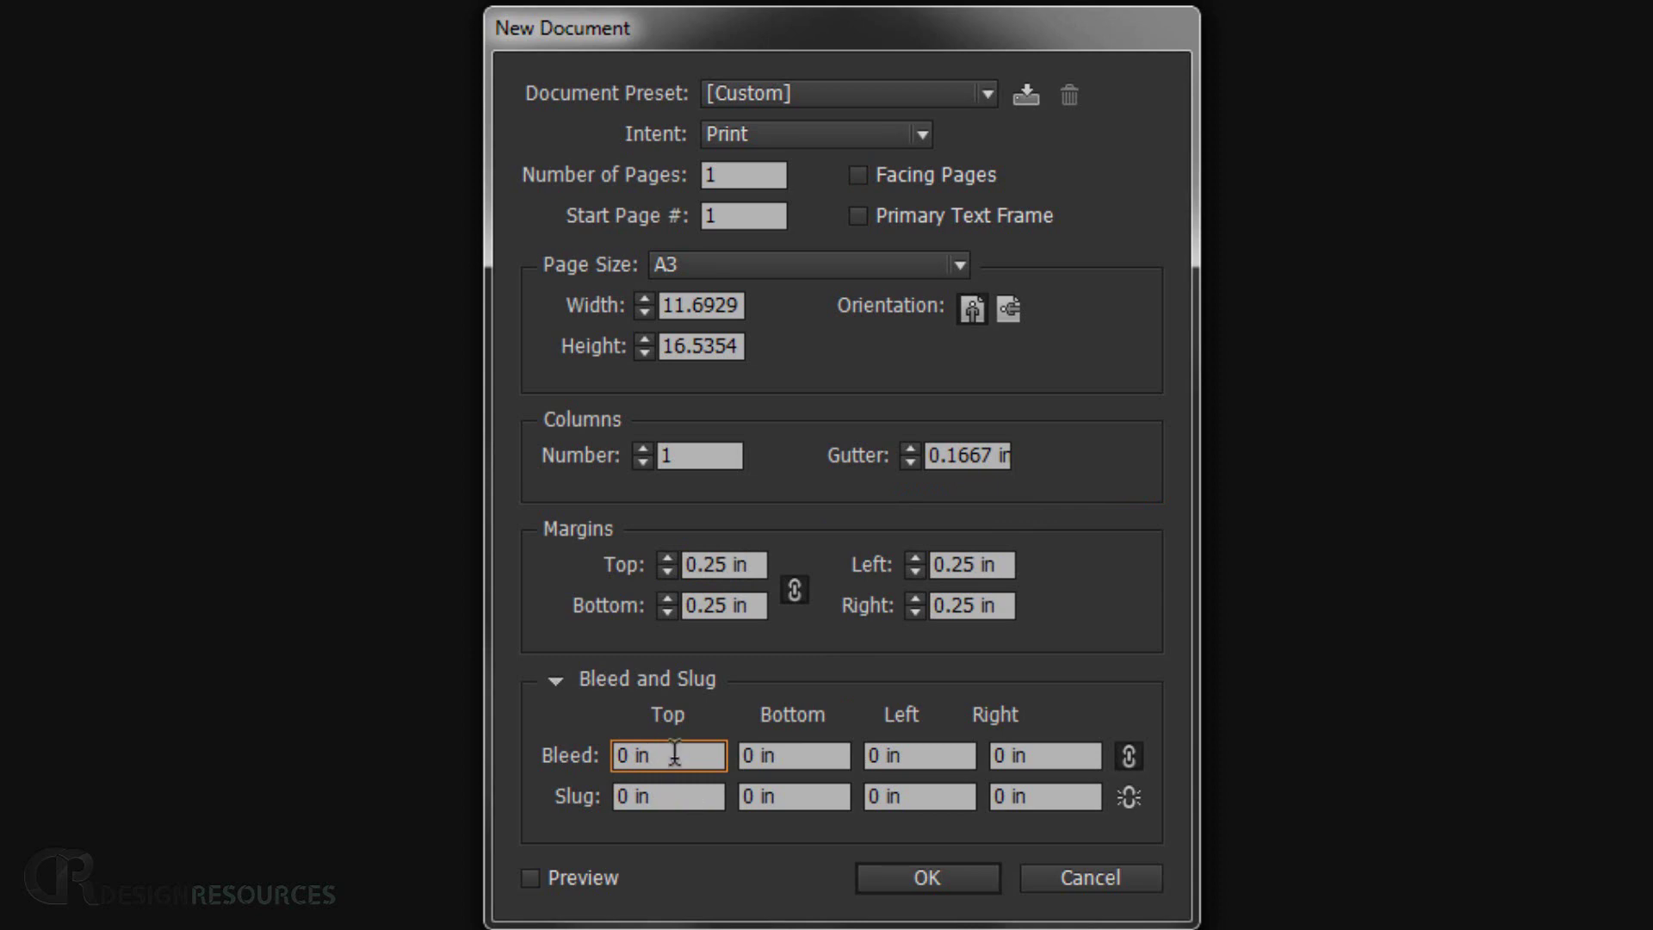
left_click_drag(670, 755, 402, 746)
type(".12")
left_click(818, 755)
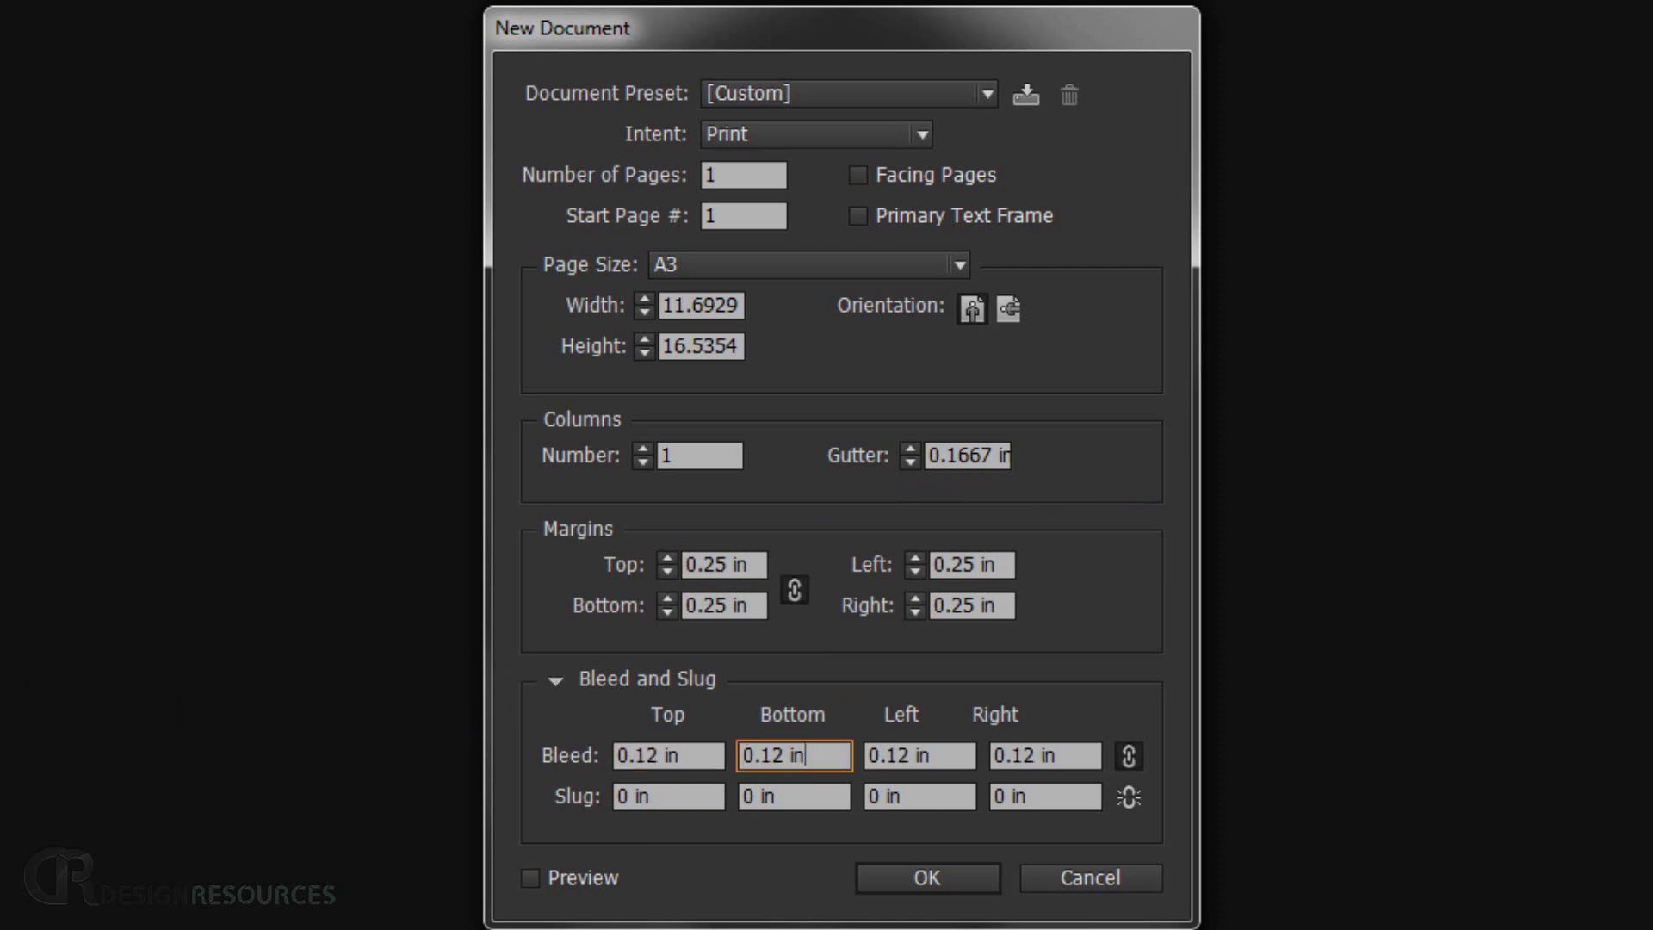
left_click(915, 876)
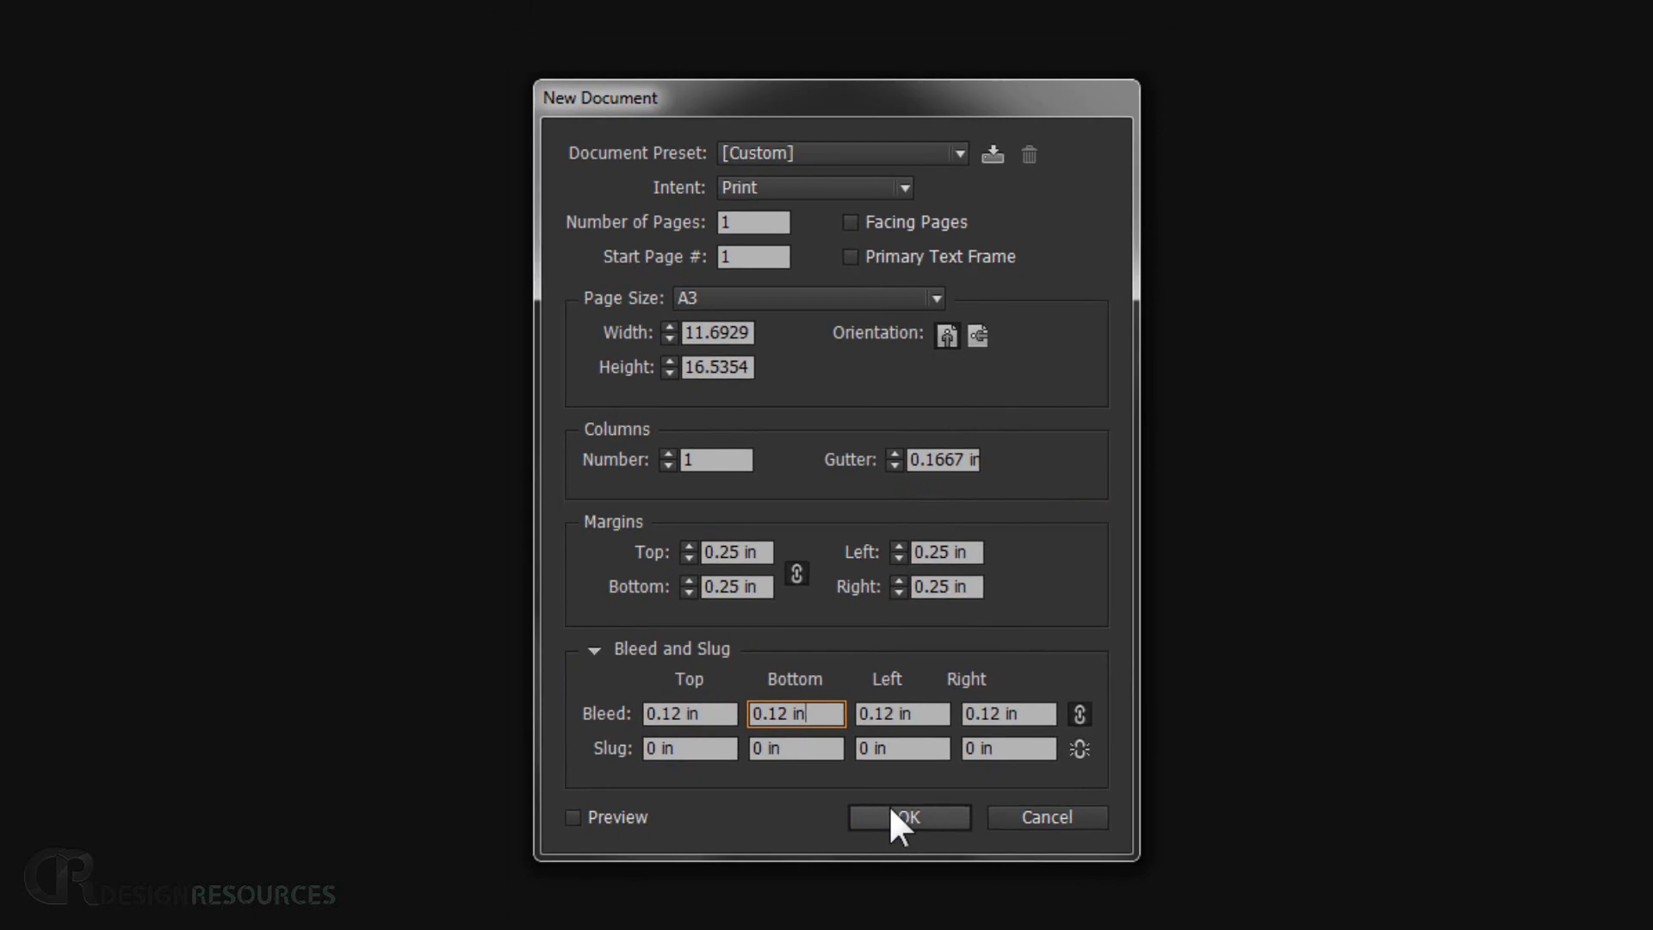
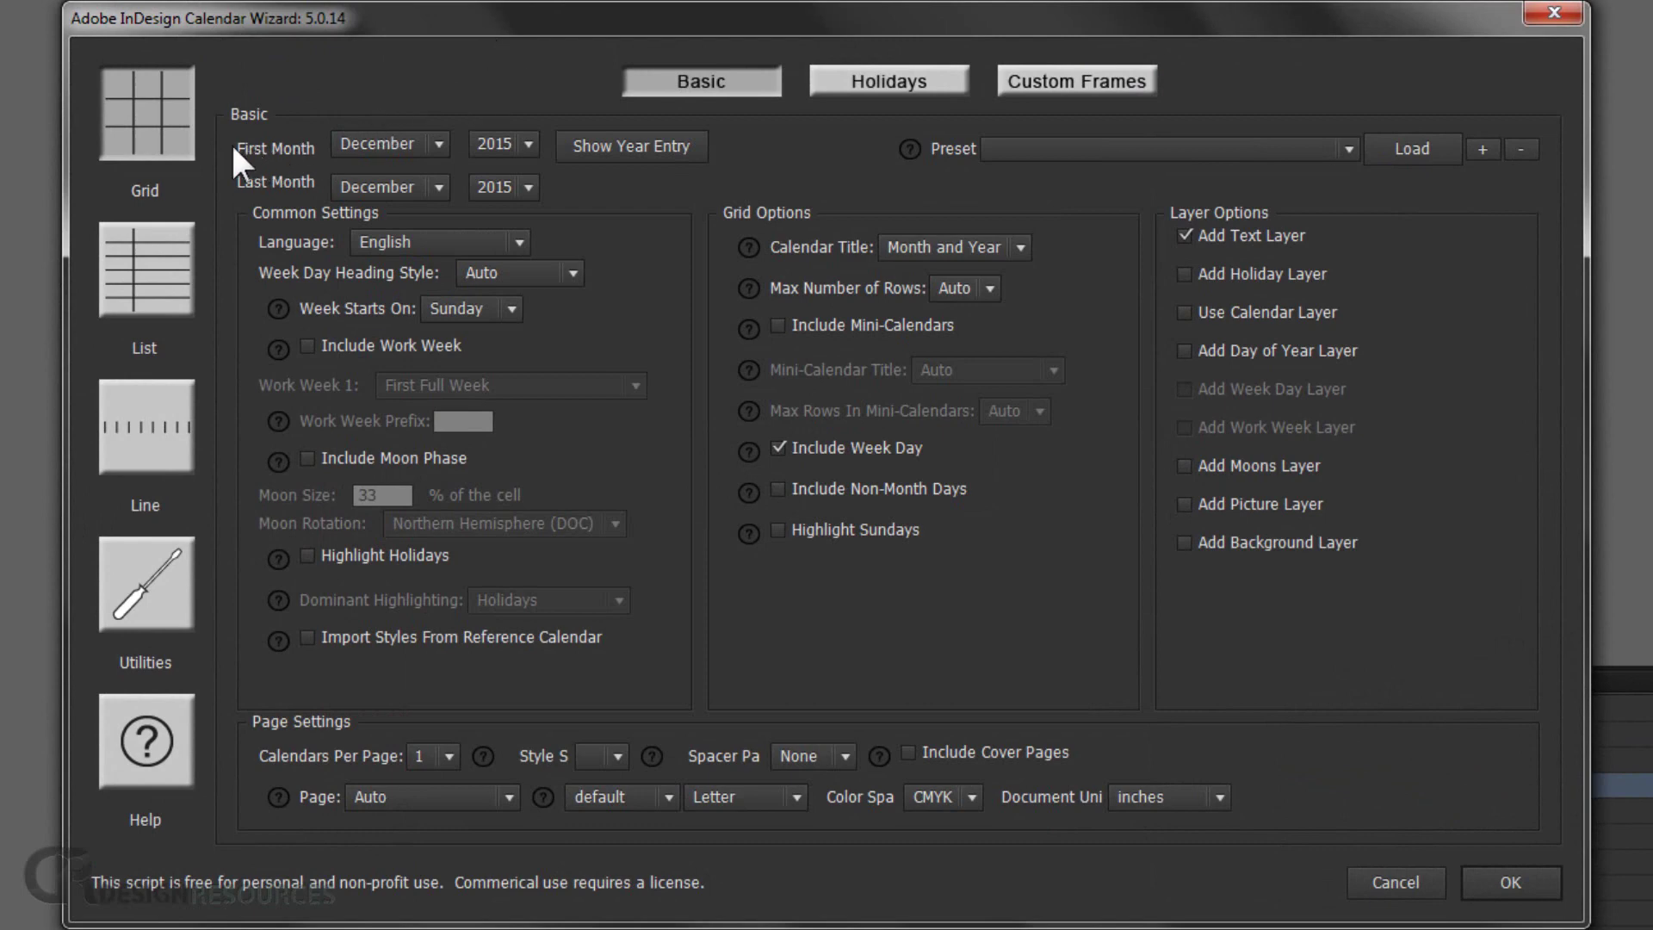
Set the Calendar Wizard's range from January 2016 to December 2016
left_click(438, 142)
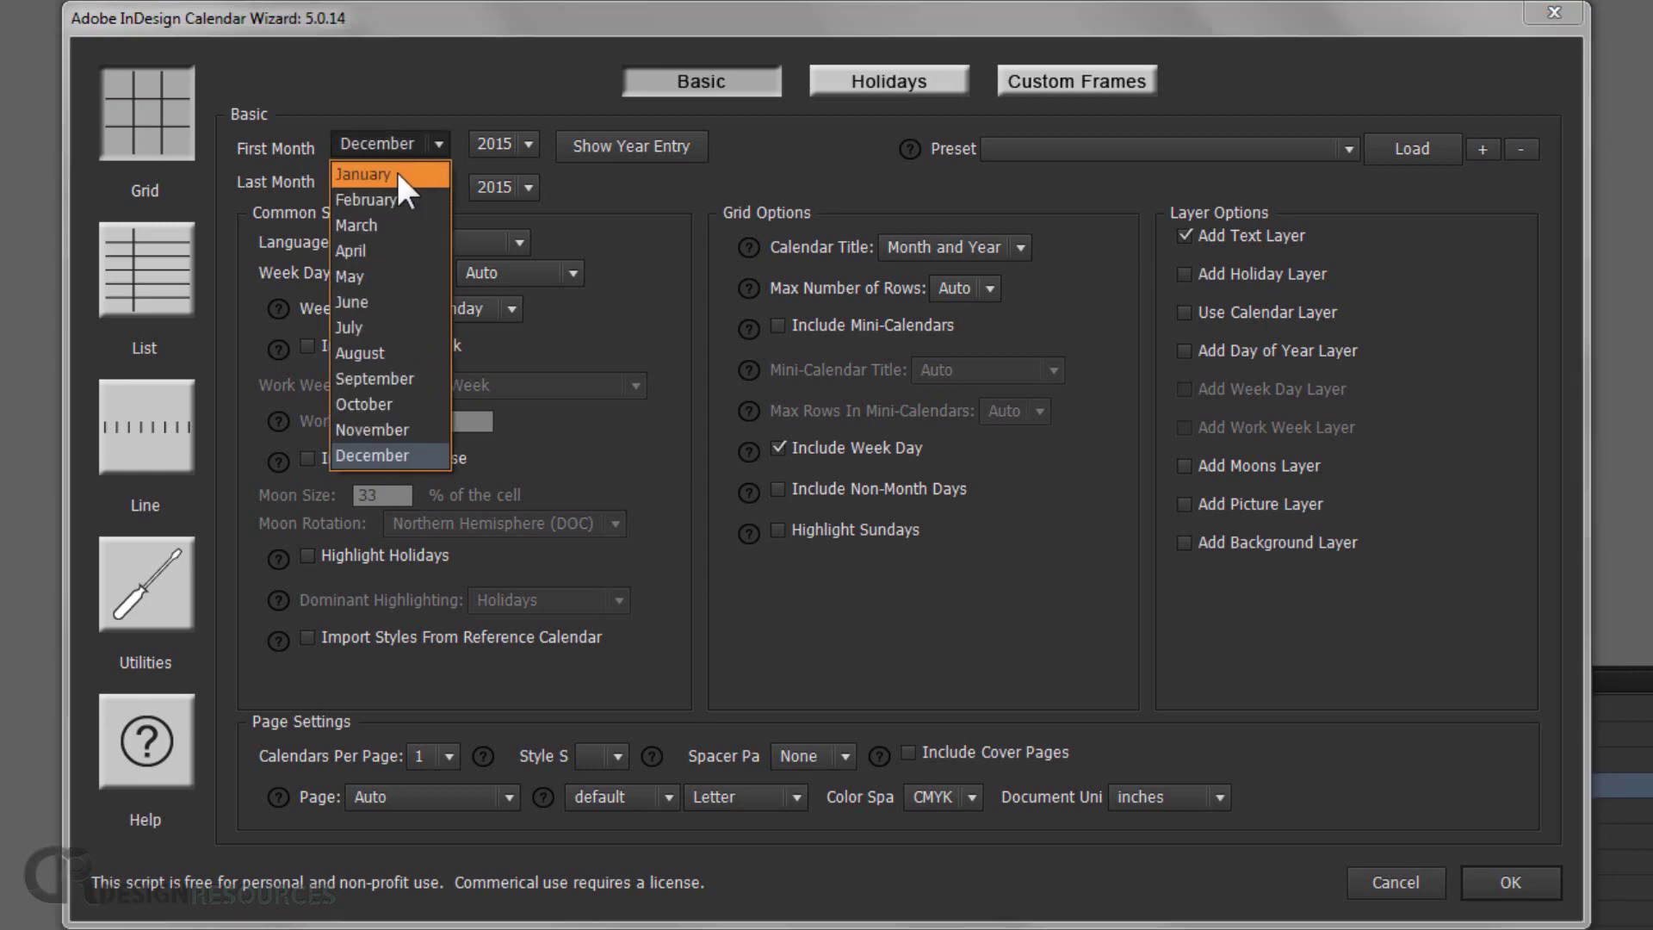
left_click(372, 176)
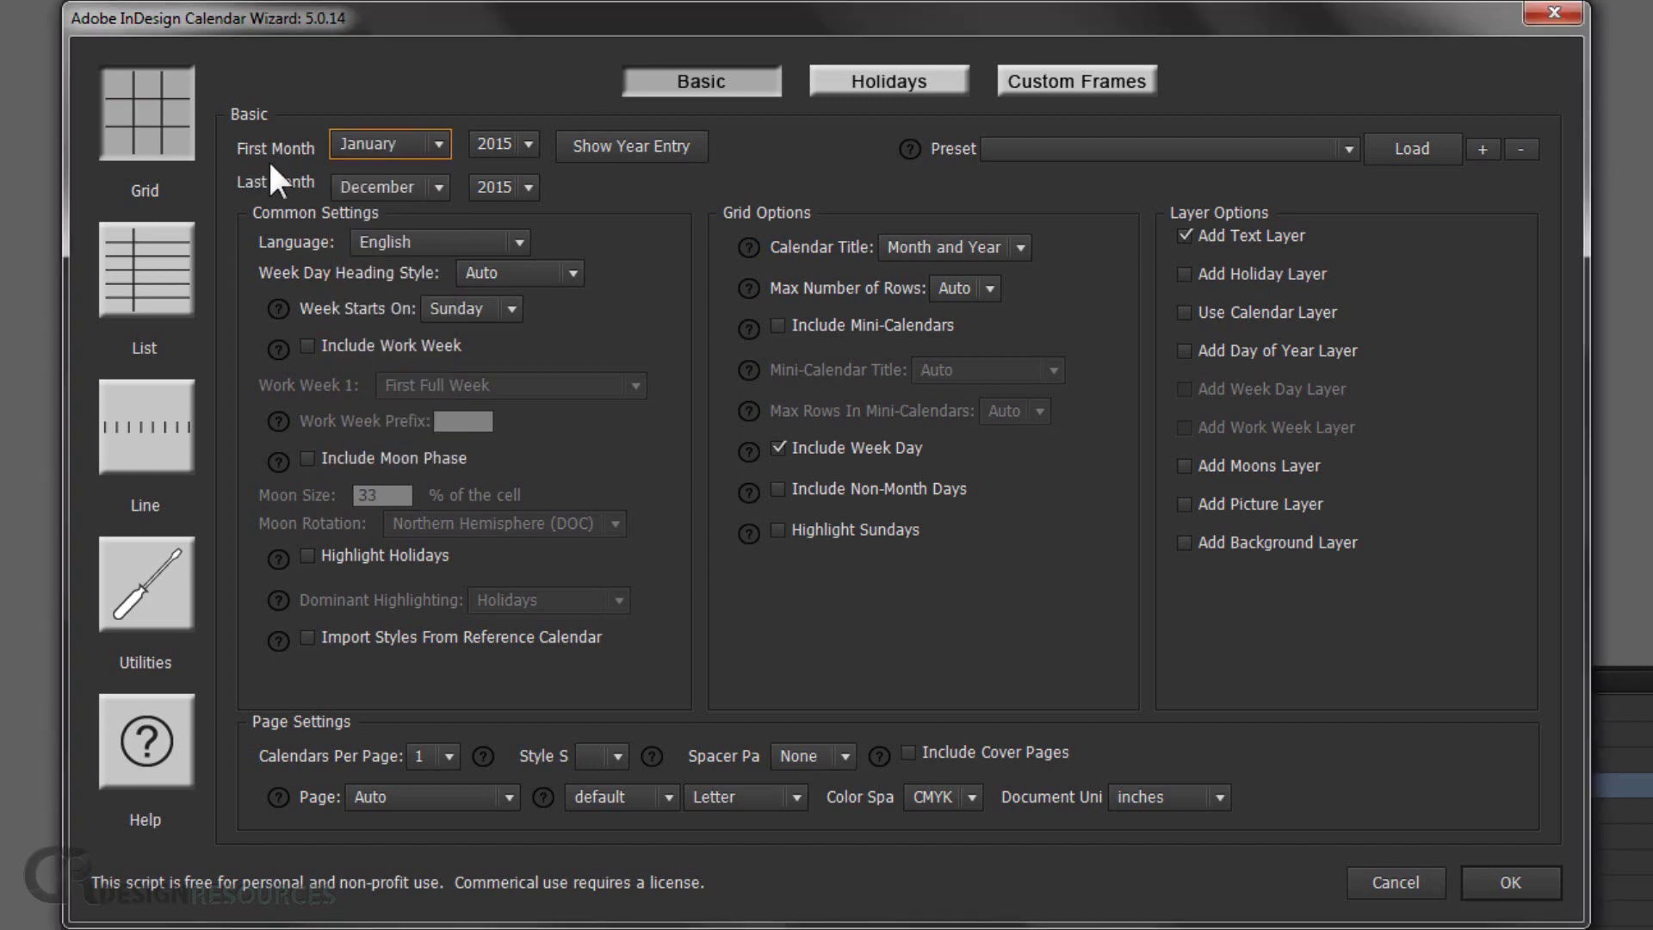
left_click(528, 144)
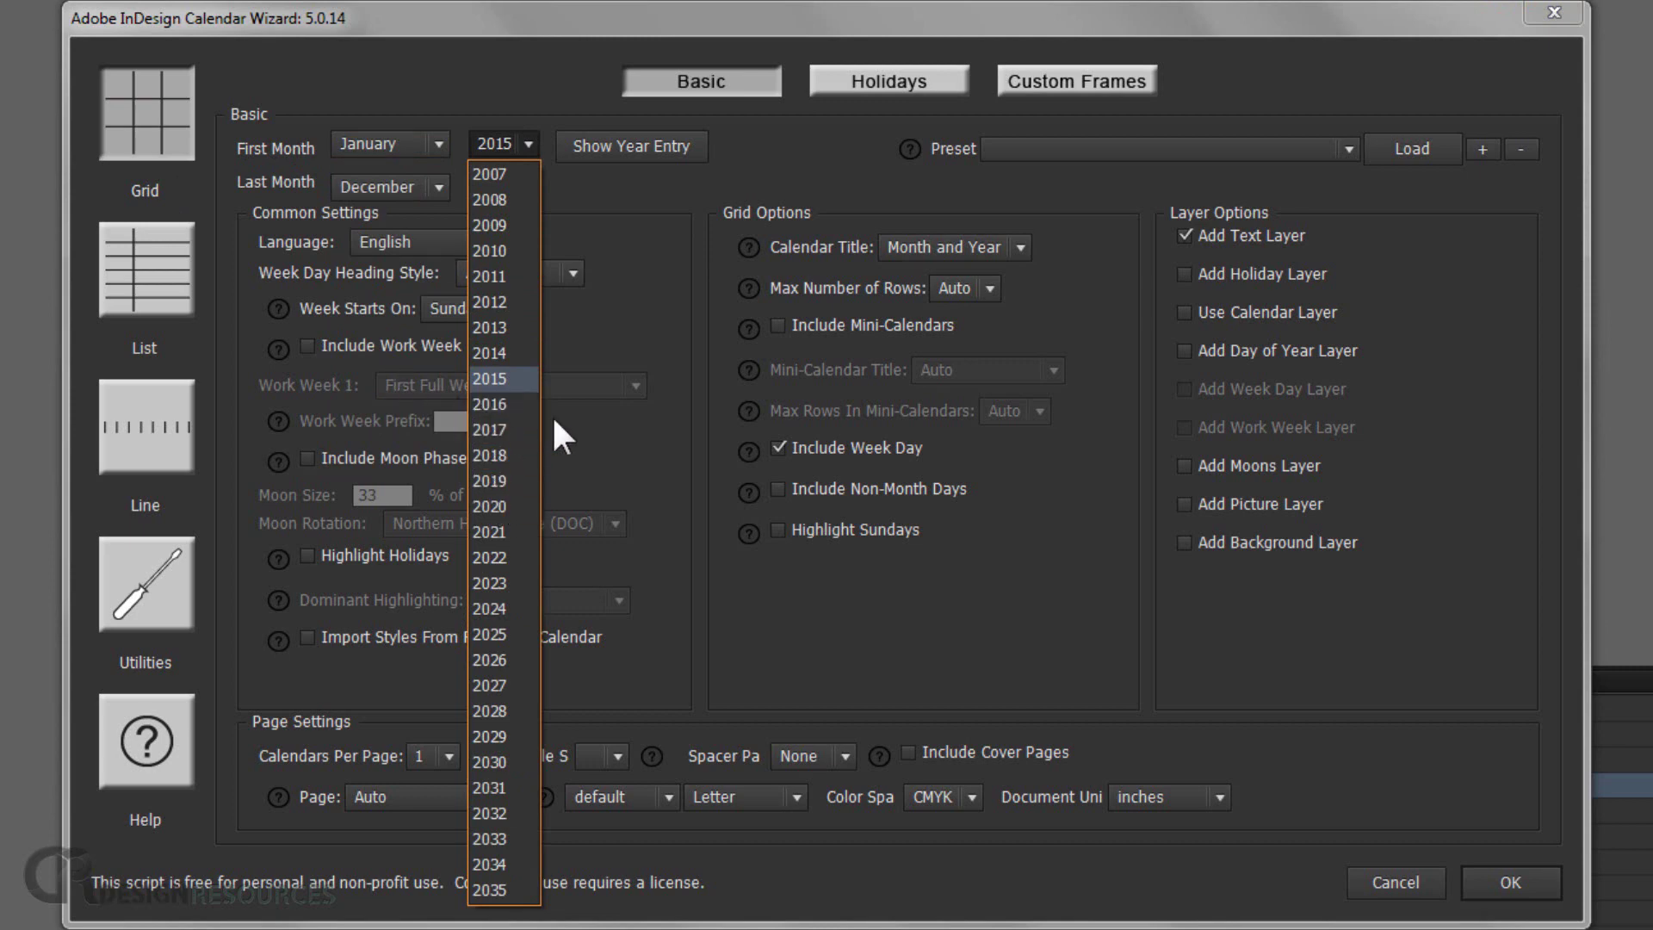
left_click(493, 403)
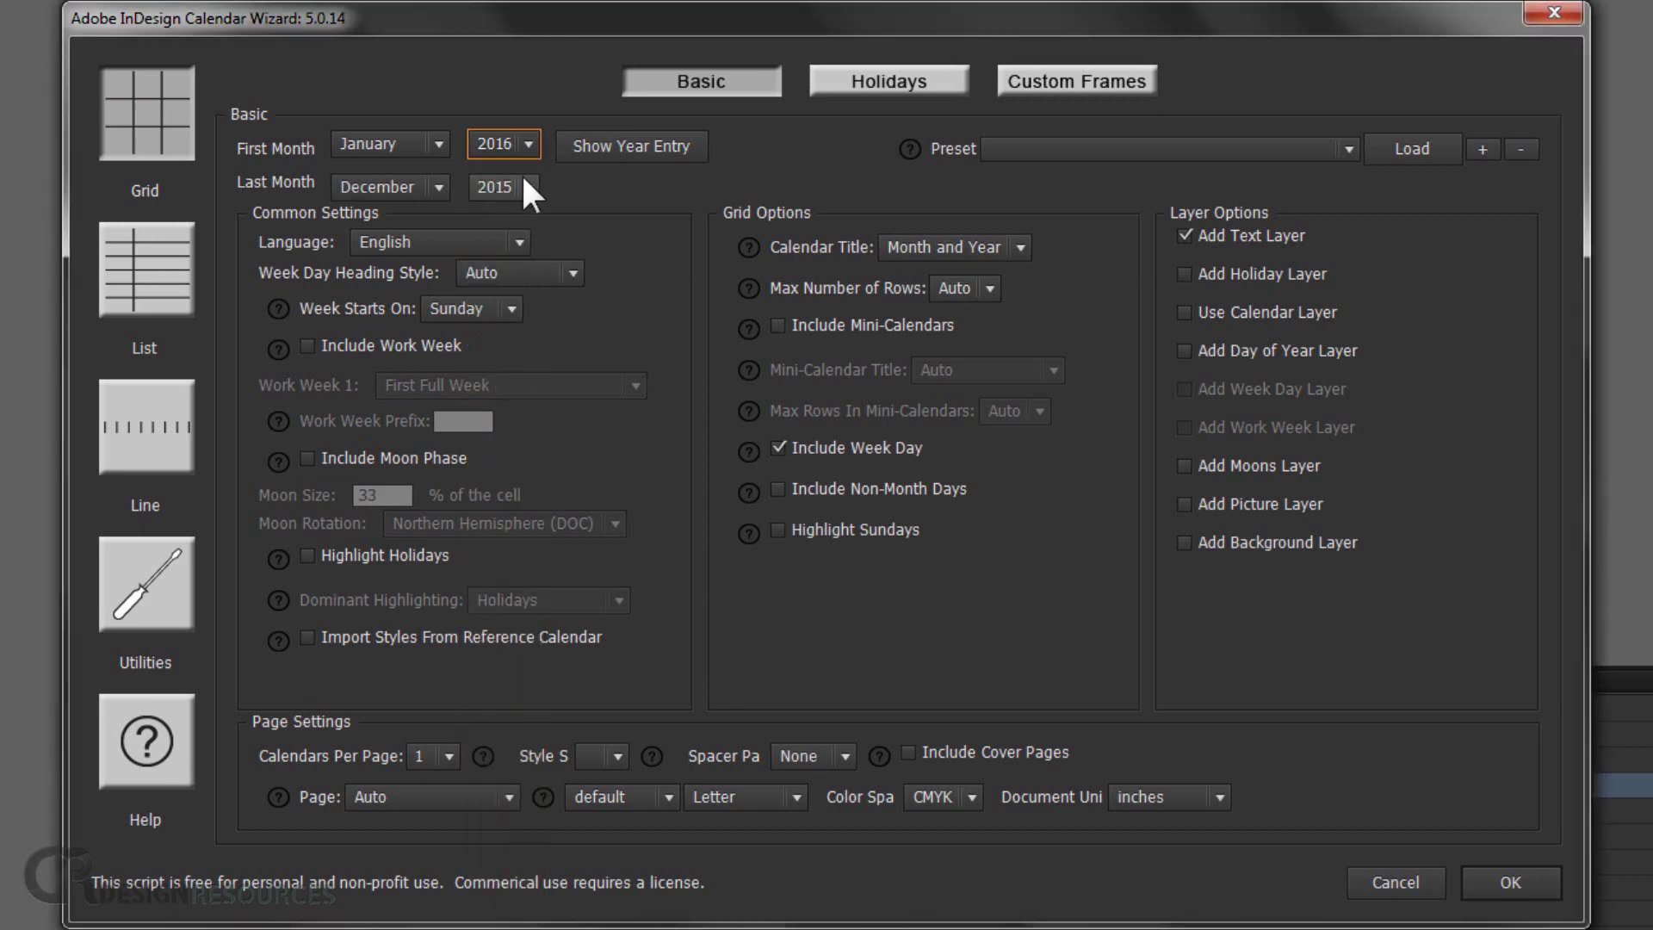
left_click(530, 186)
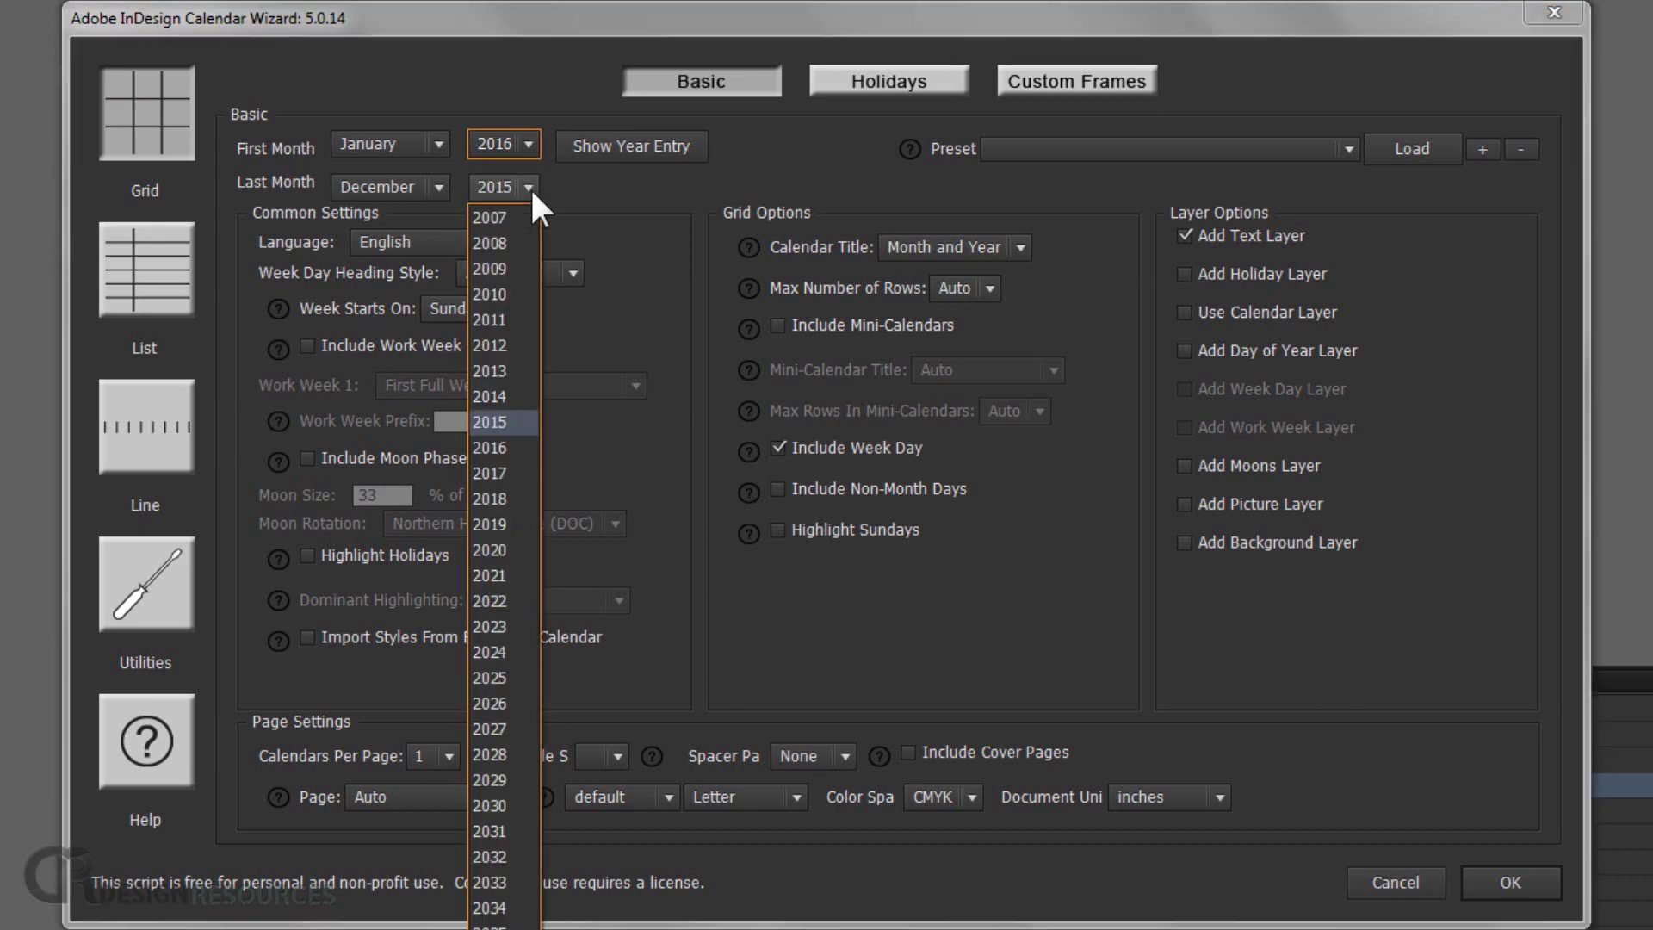
left_click(509, 448)
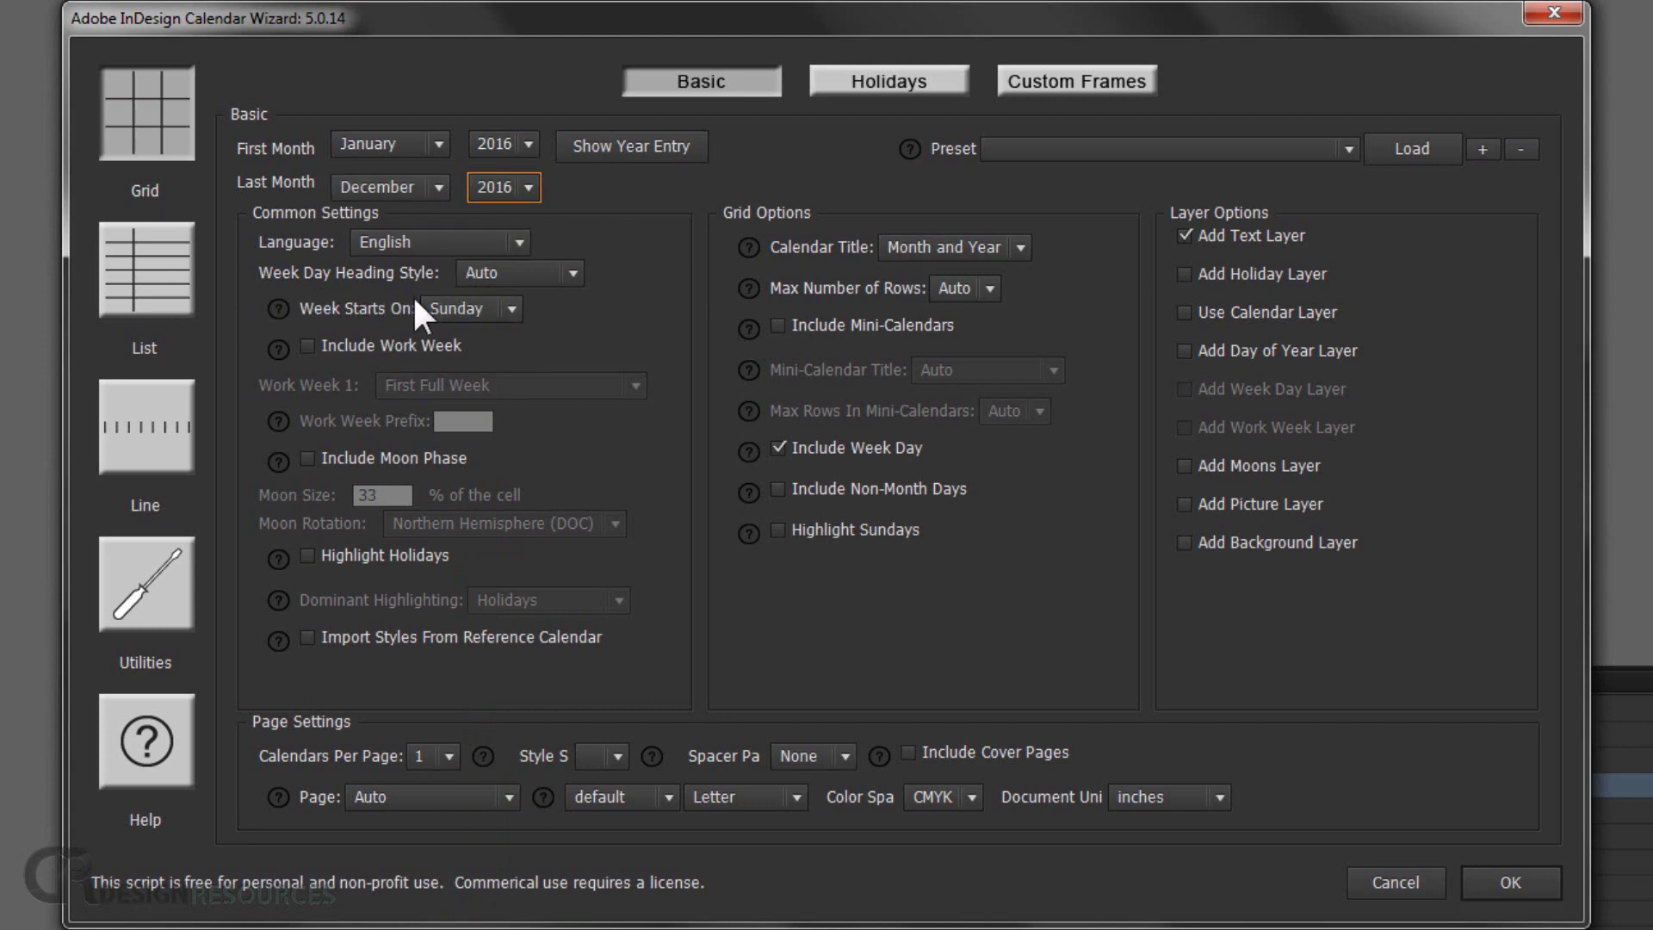
Set the week day heading style to Mid: Sun and start the week on Monday
left_click(566, 266)
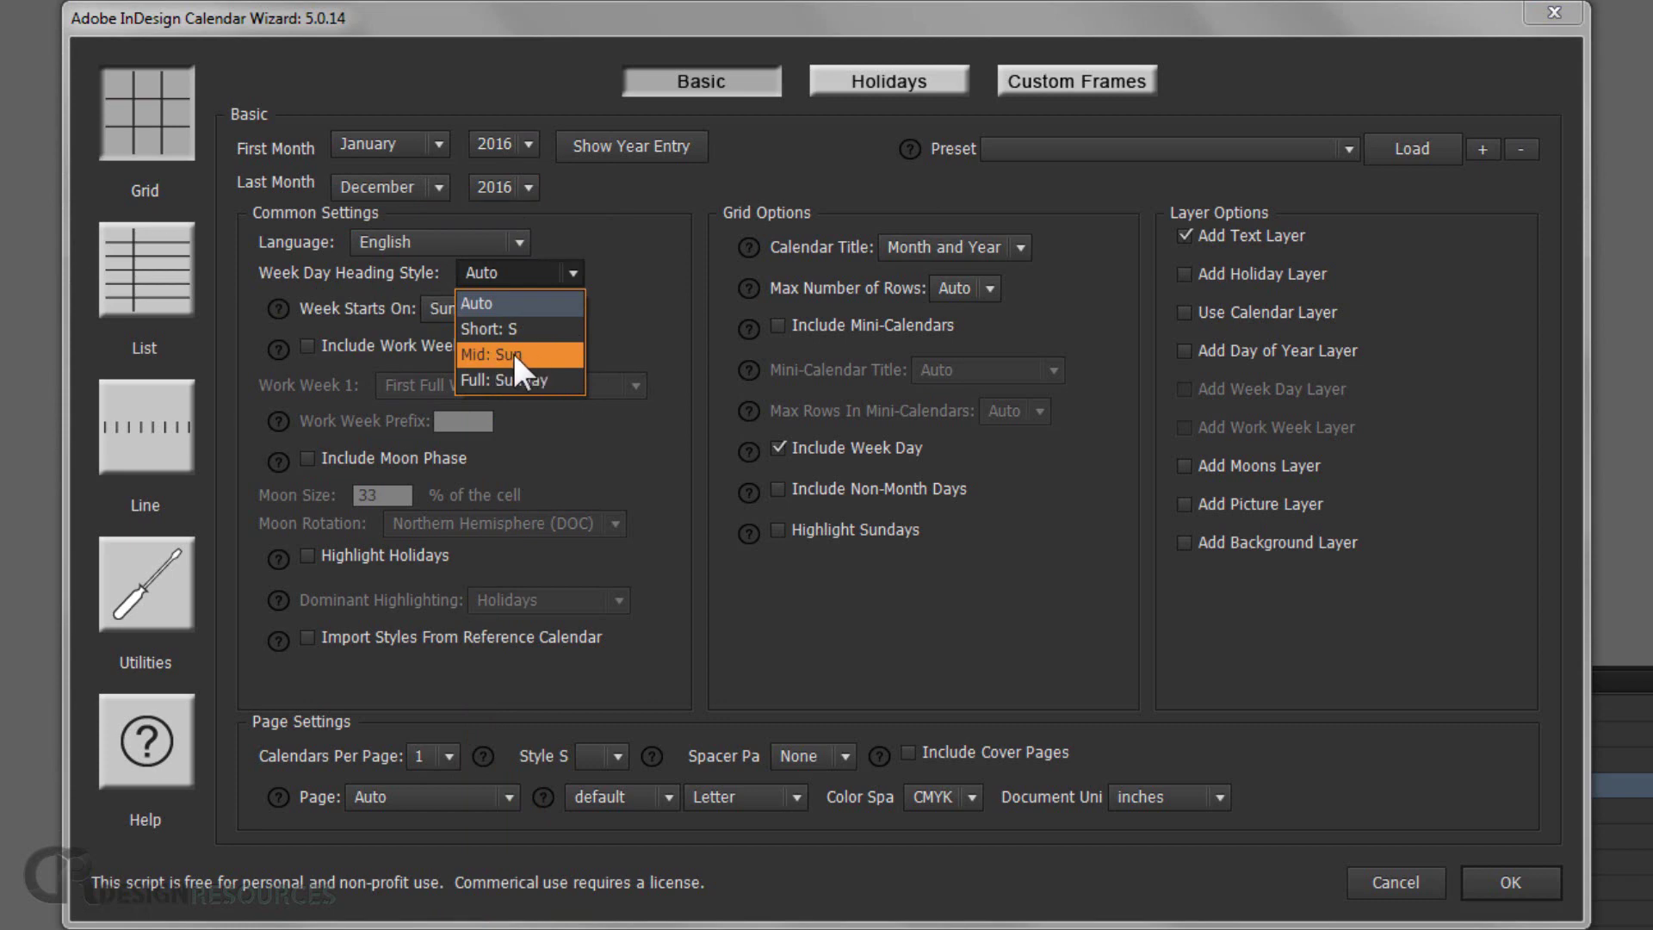
left_click(490, 355)
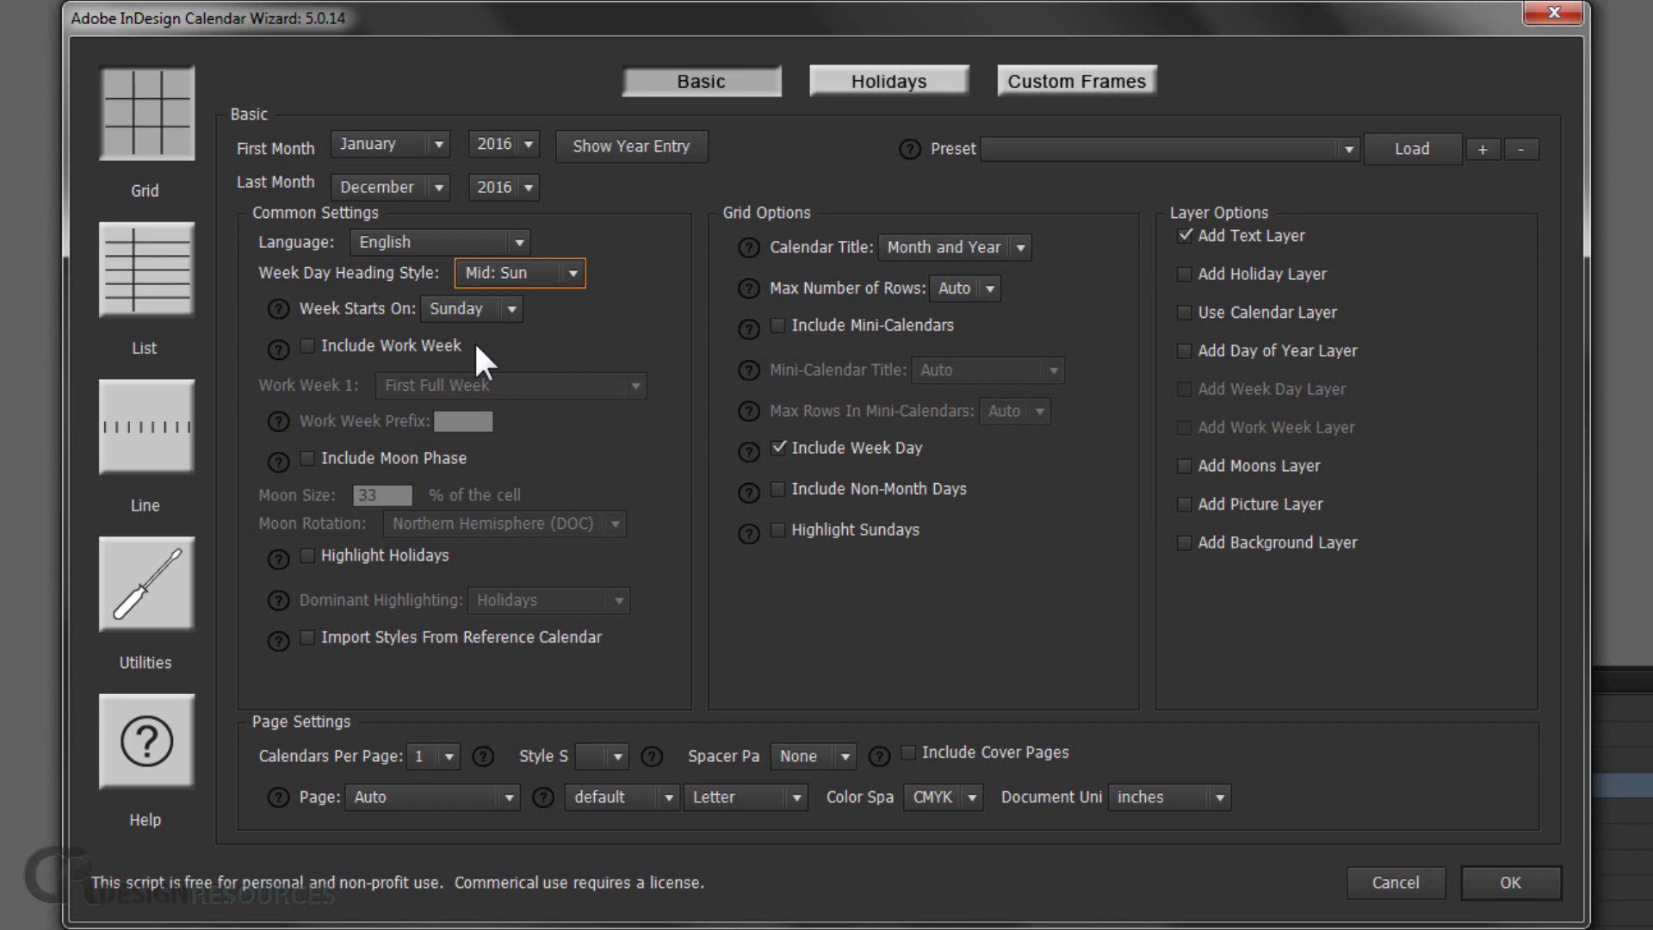
left_click(487, 310)
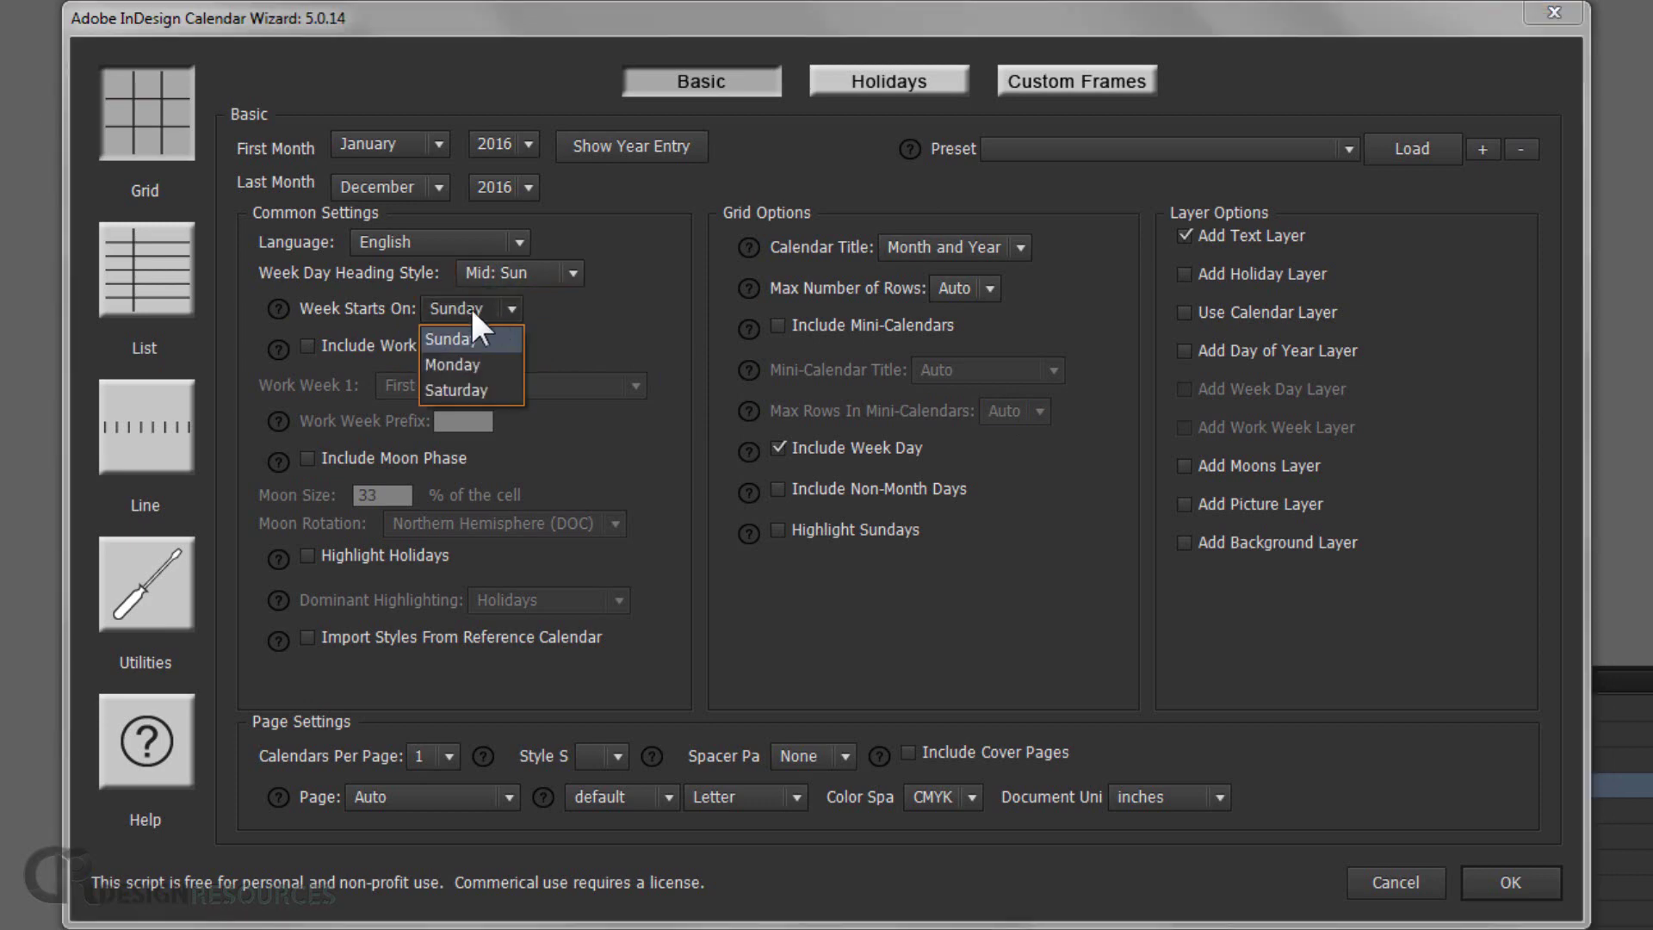
left_click(454, 366)
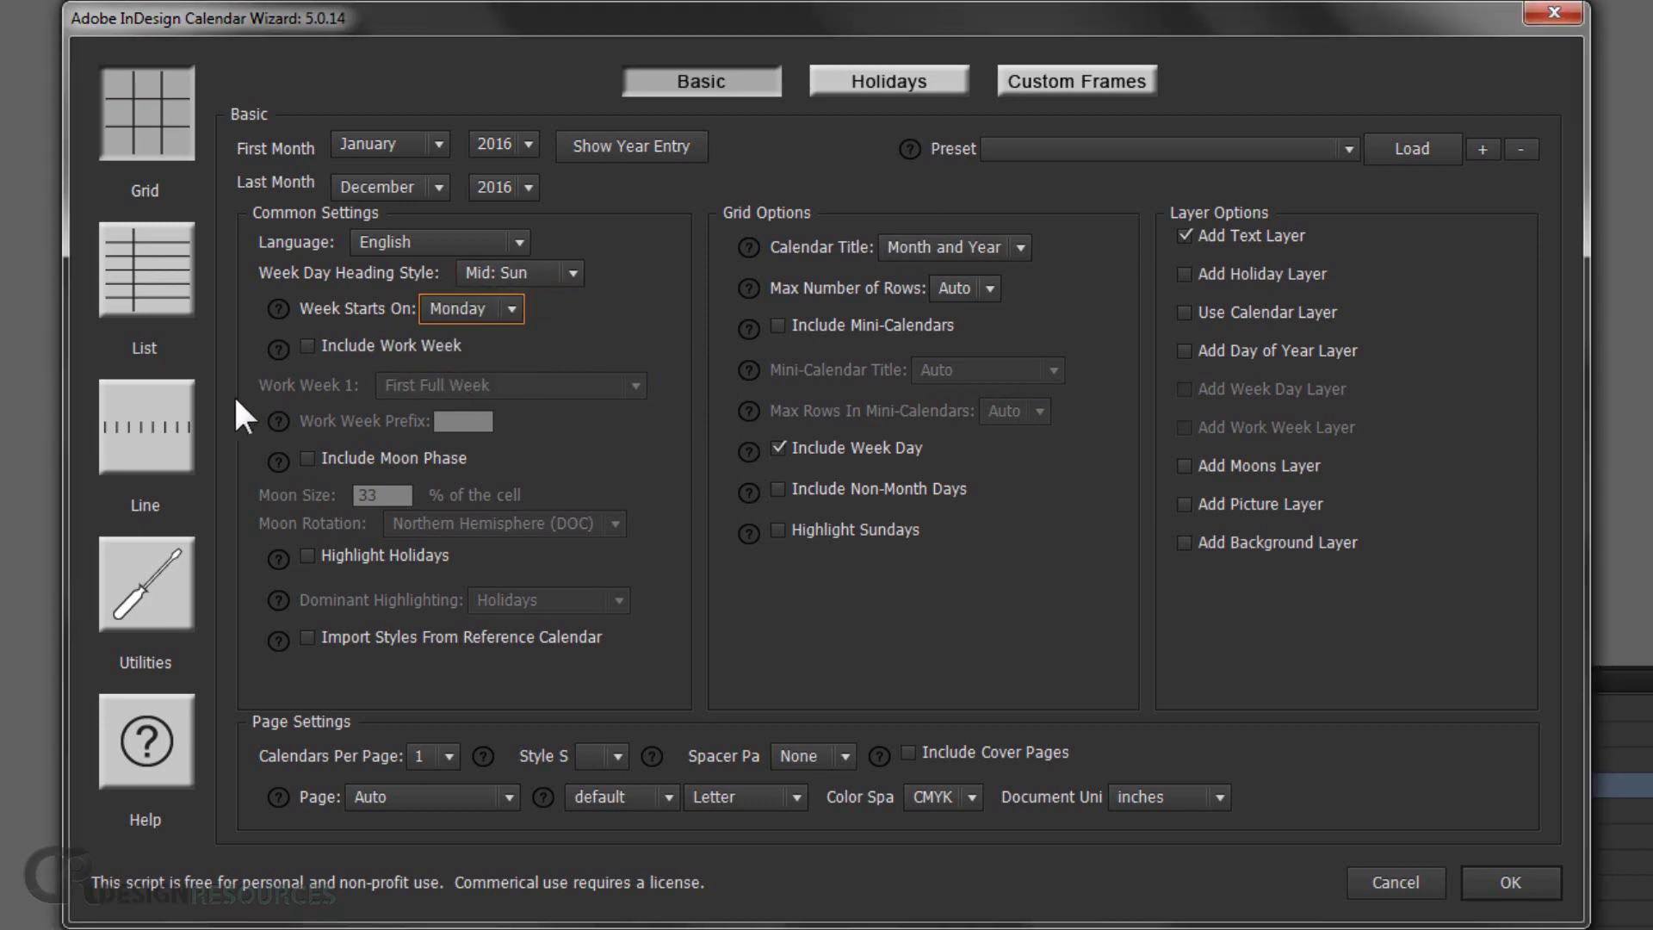
Turn off the text layer and set the calendar title to Month, keeping the maximum number of rows on Auto
left_click(1186, 237)
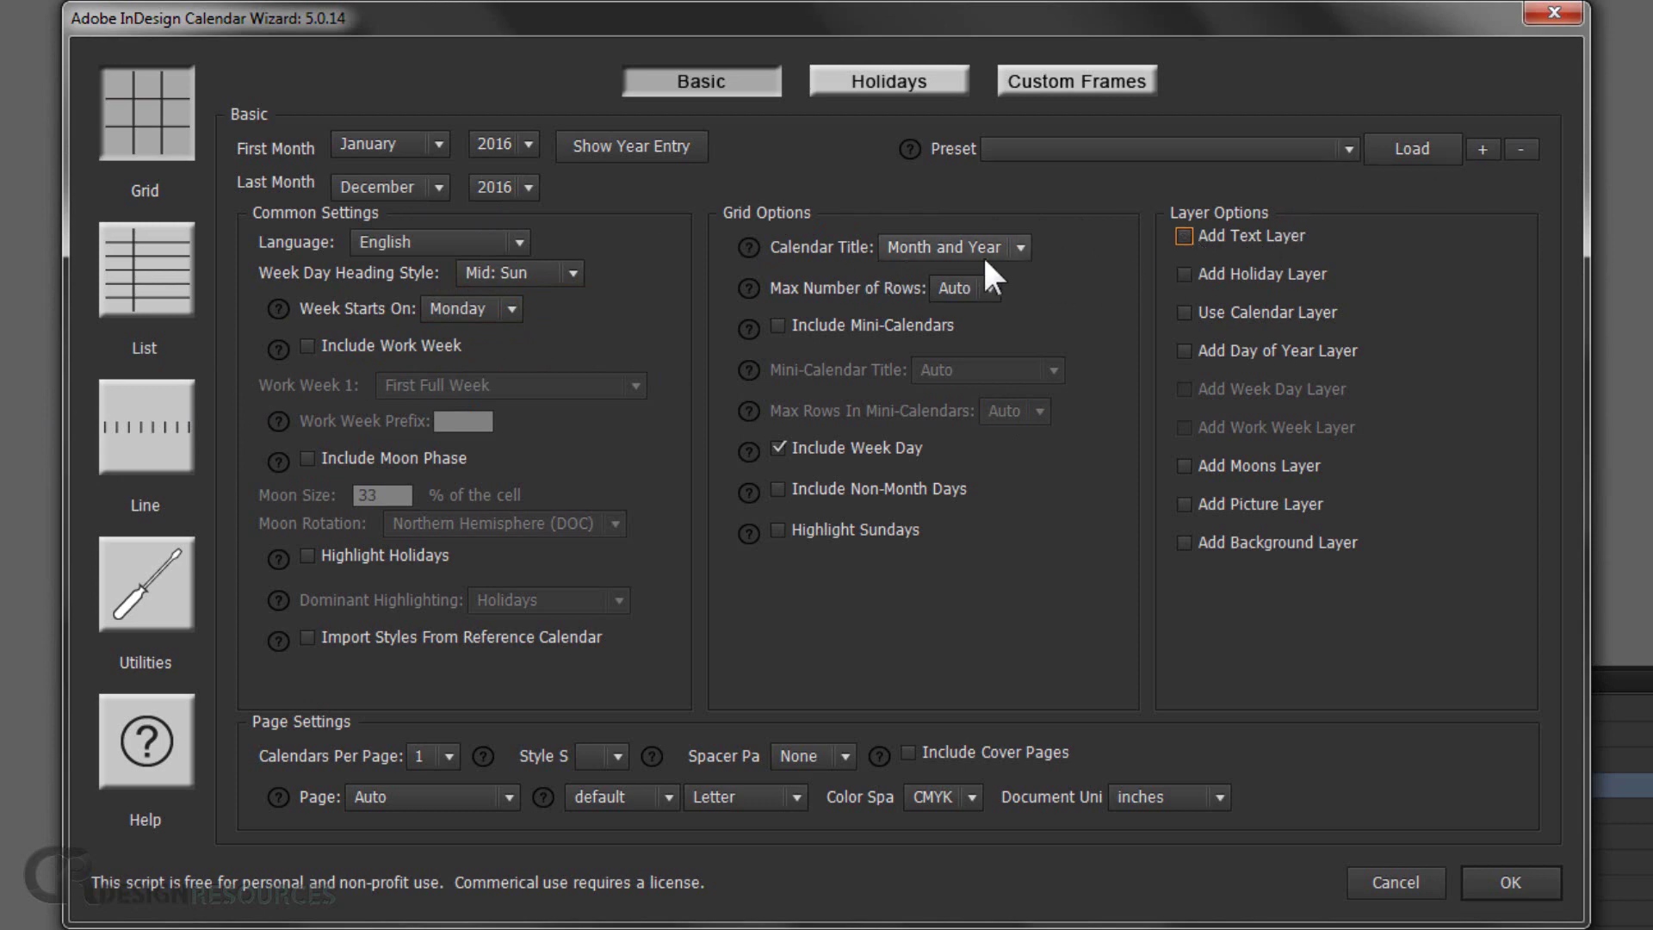
left_click(1016, 247)
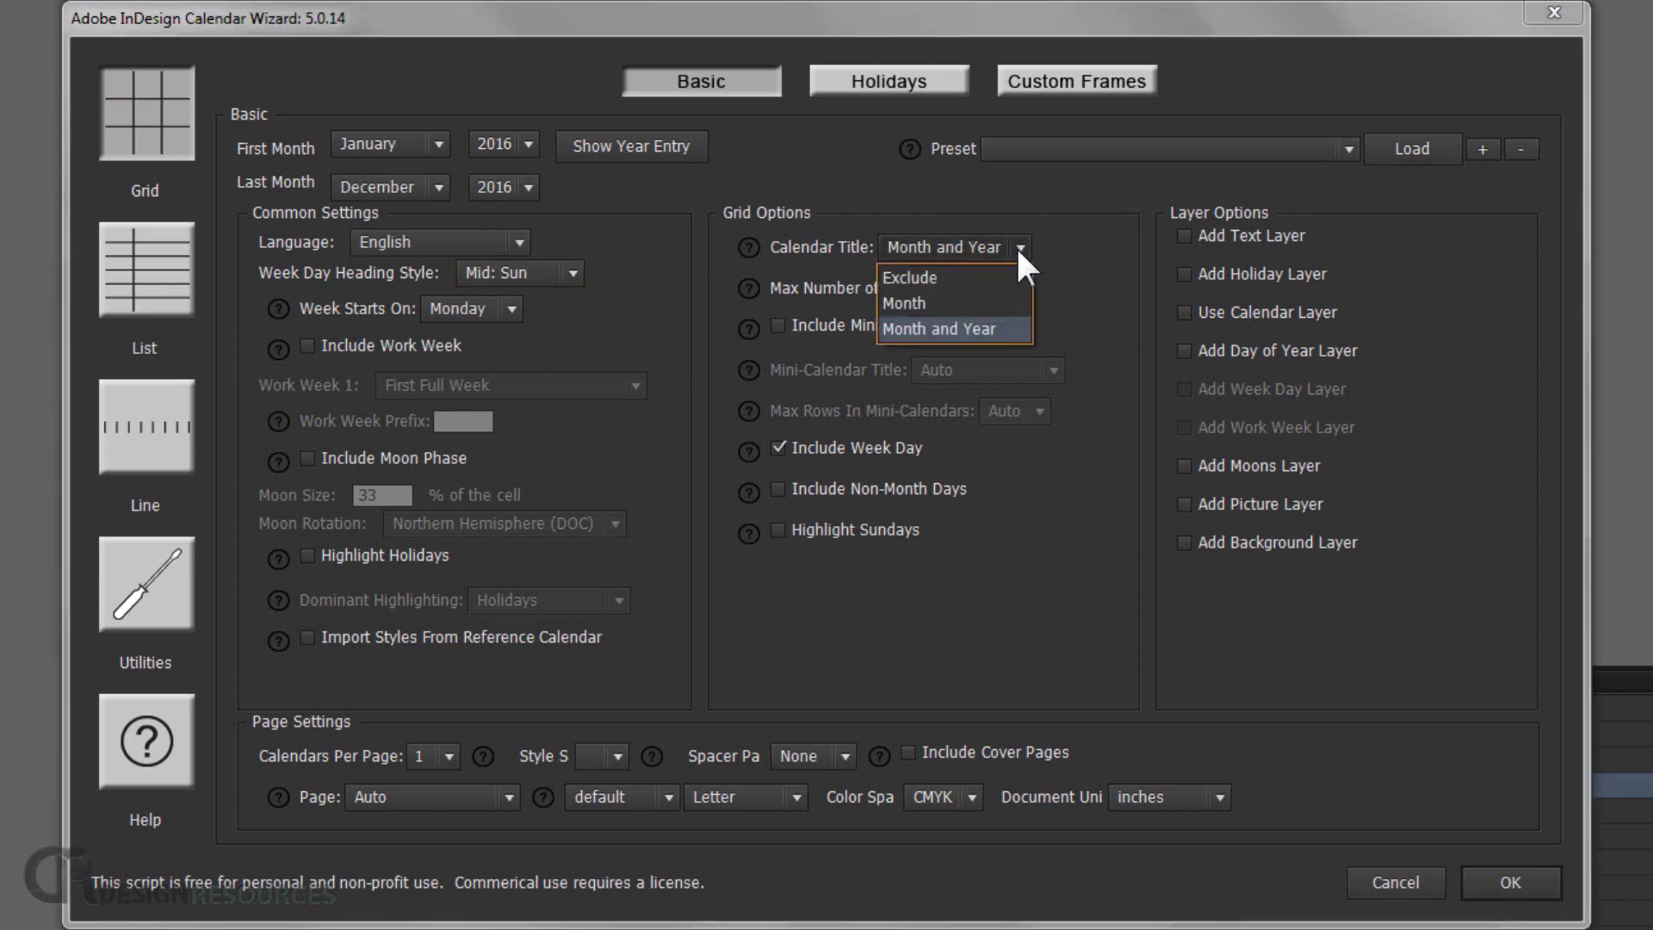
left_click(917, 306)
left_click(990, 288)
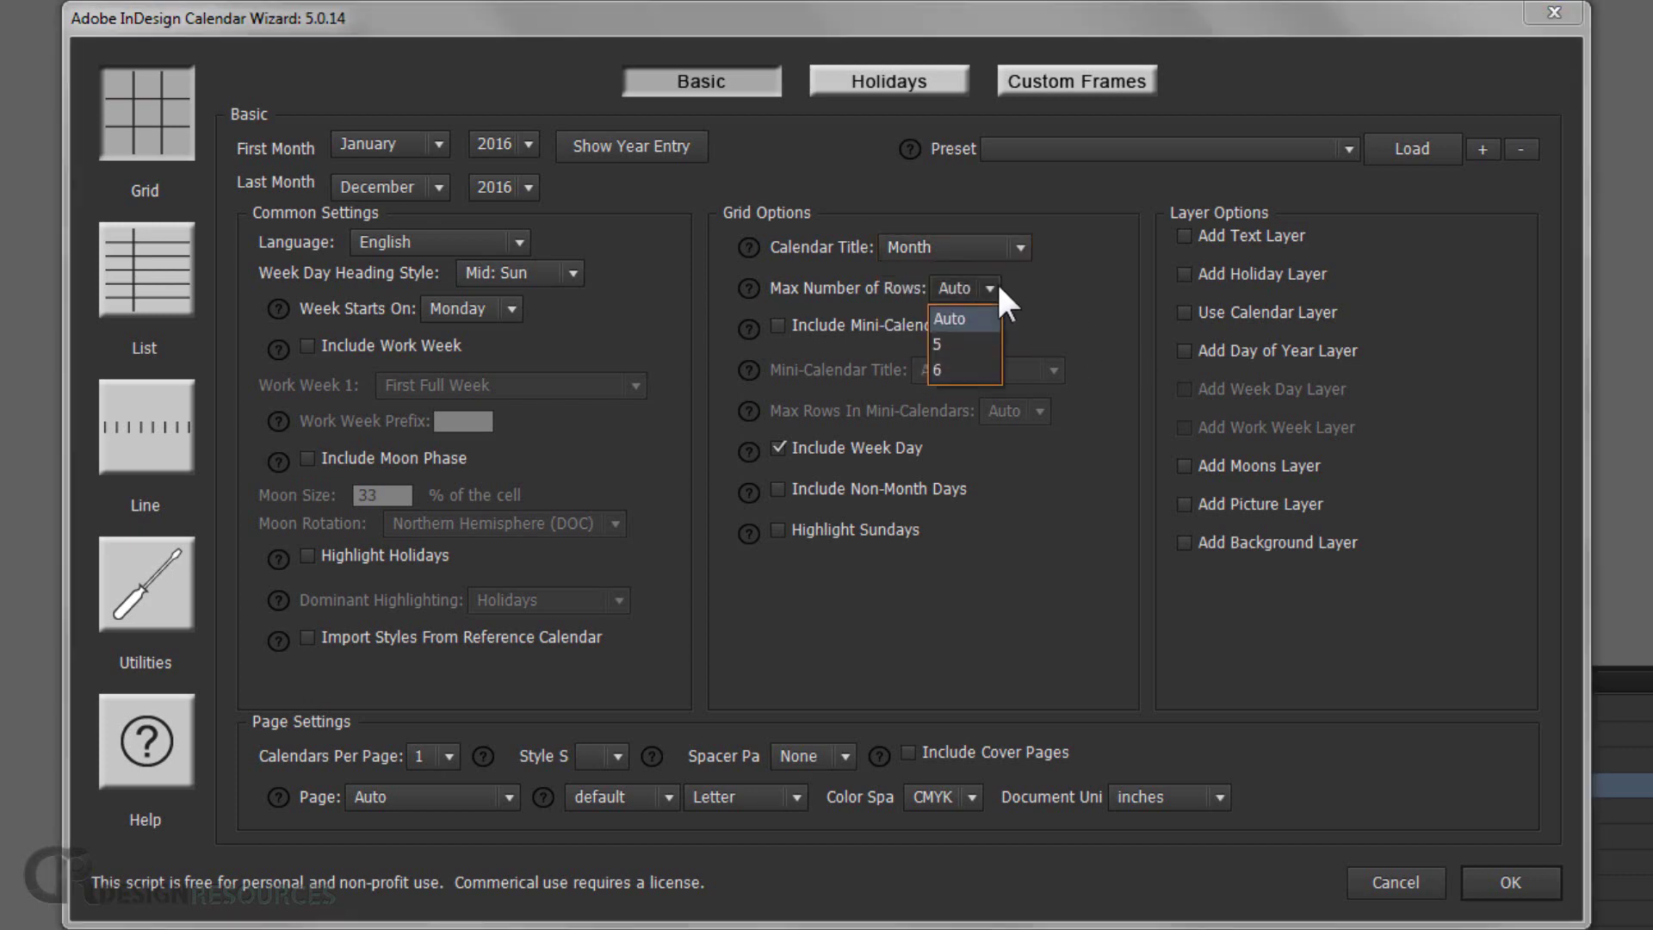
left_click(990, 288)
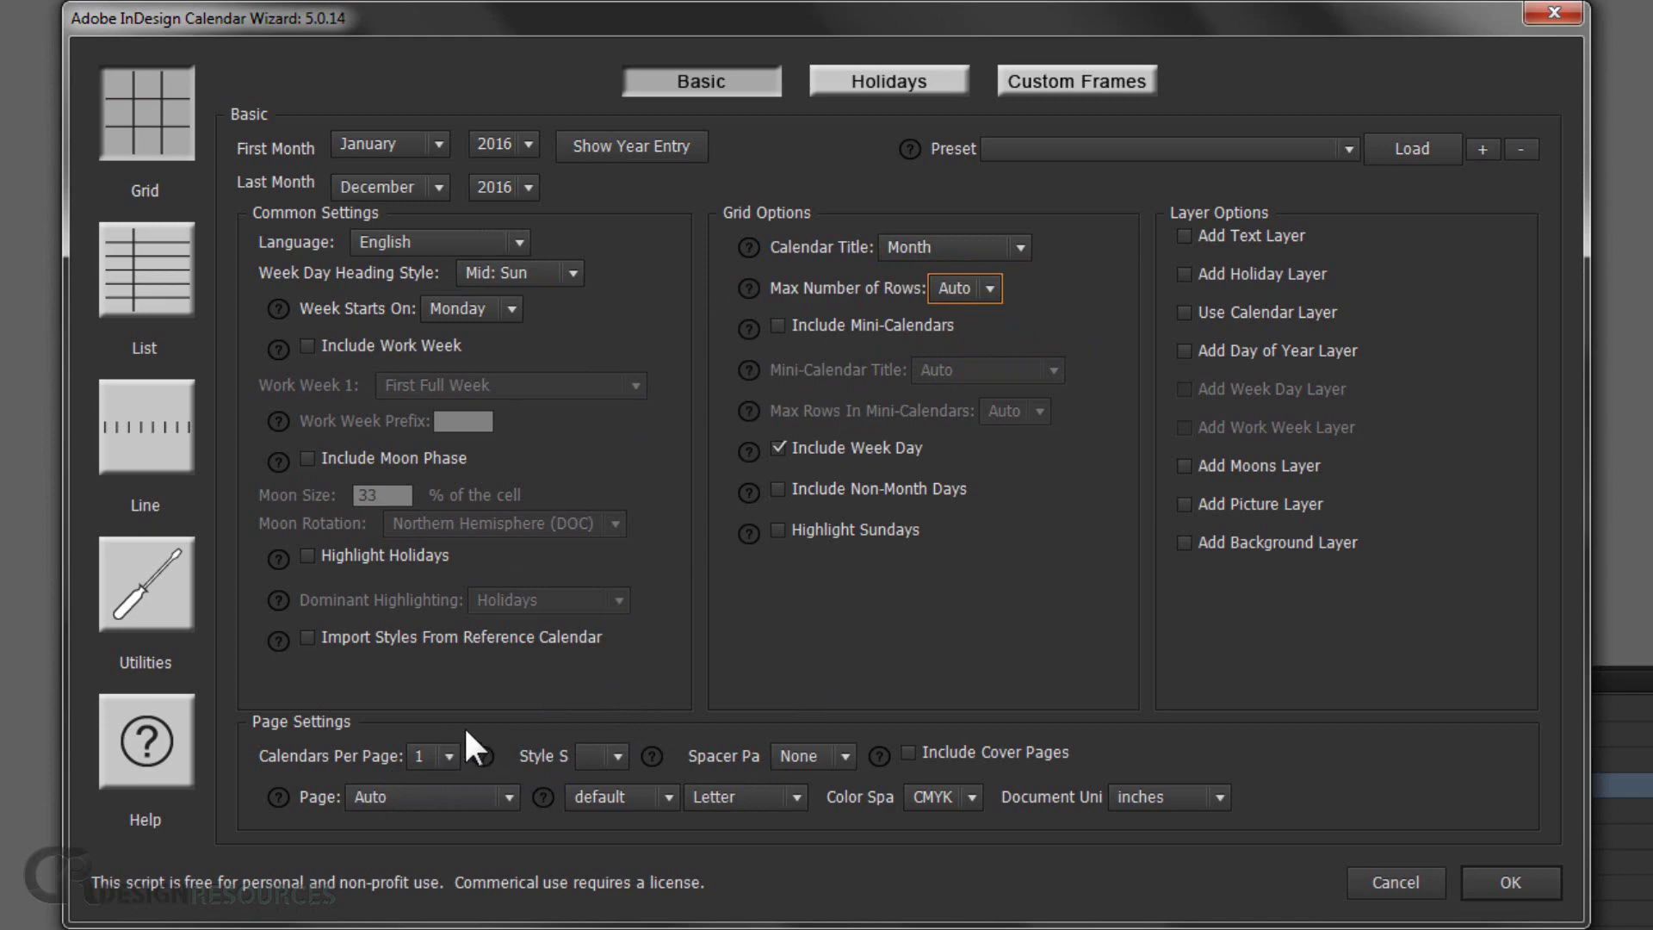
Set the number of calendars per page to 12
left_click(444, 755)
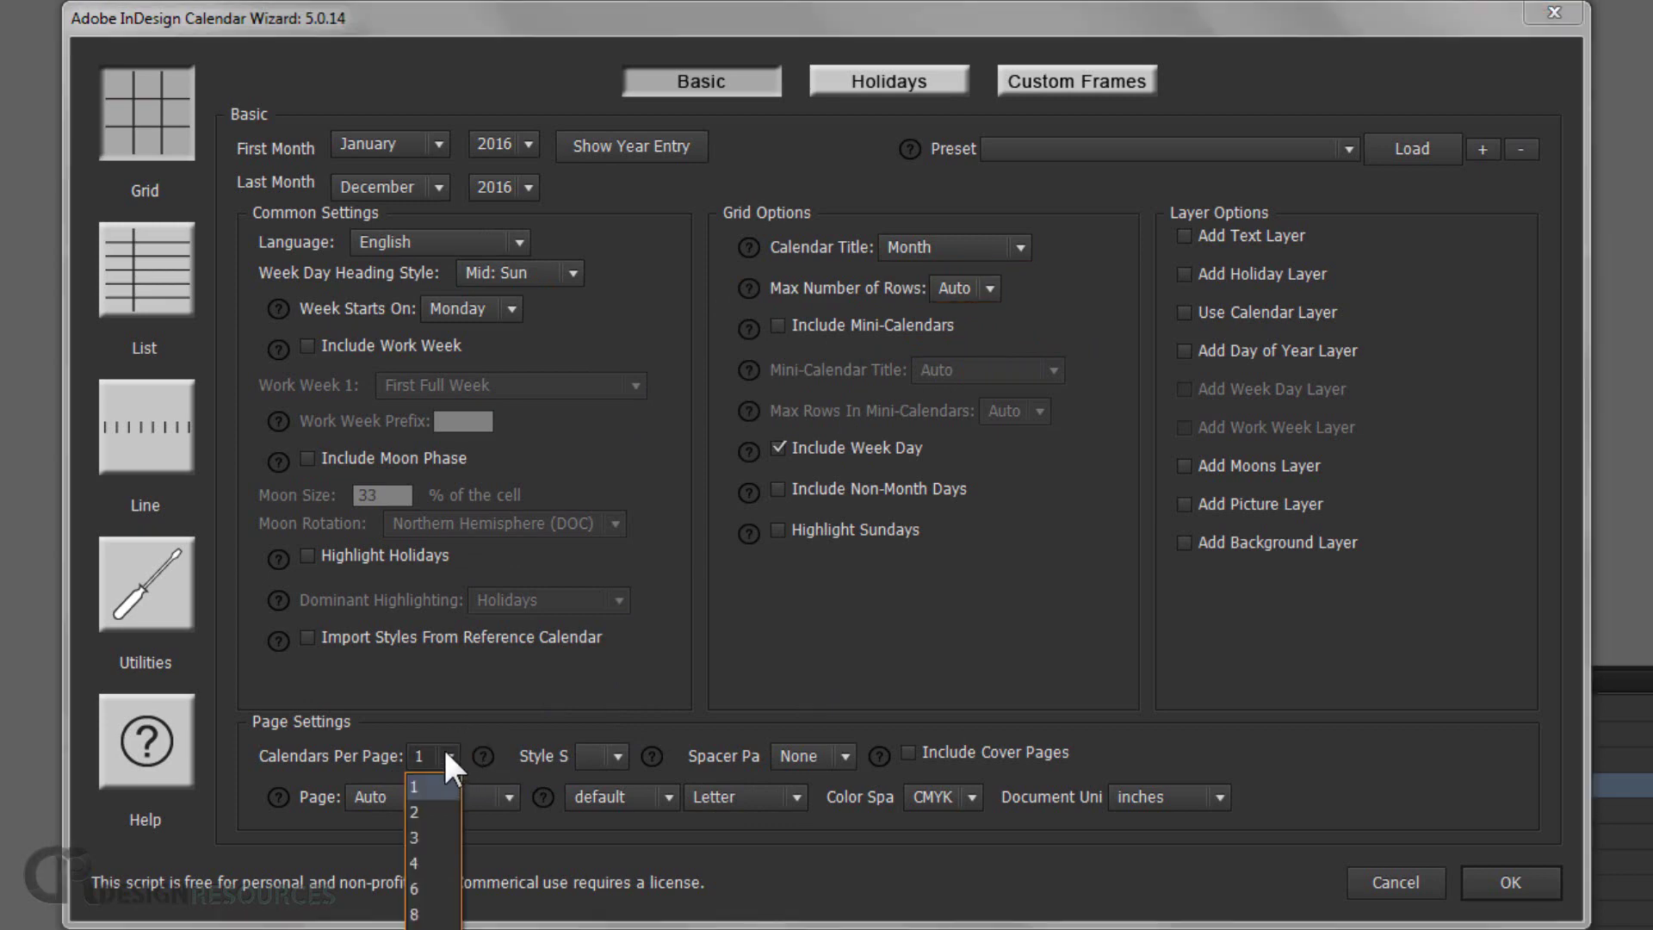
key("Down")
key("Down")
key("Down")
key("Down")
key("Down")
key("Down")
key("Return")
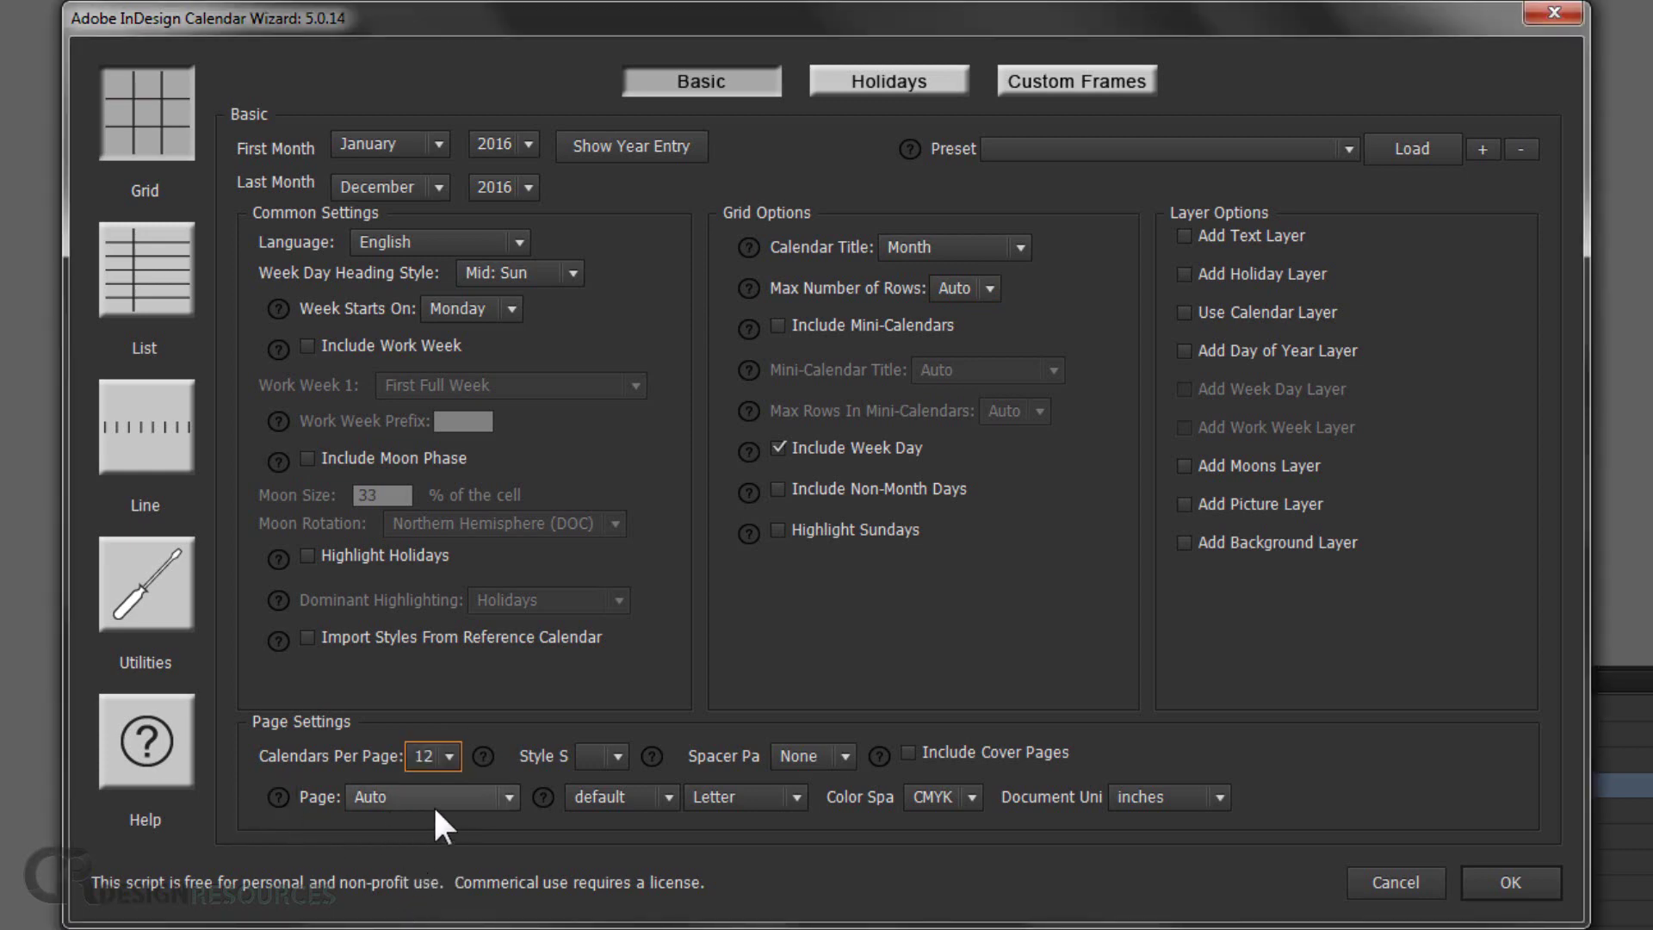
Generate the calendar in a new A4 document with Landscape orientation and collapse the scripts list
left_click(391, 794)
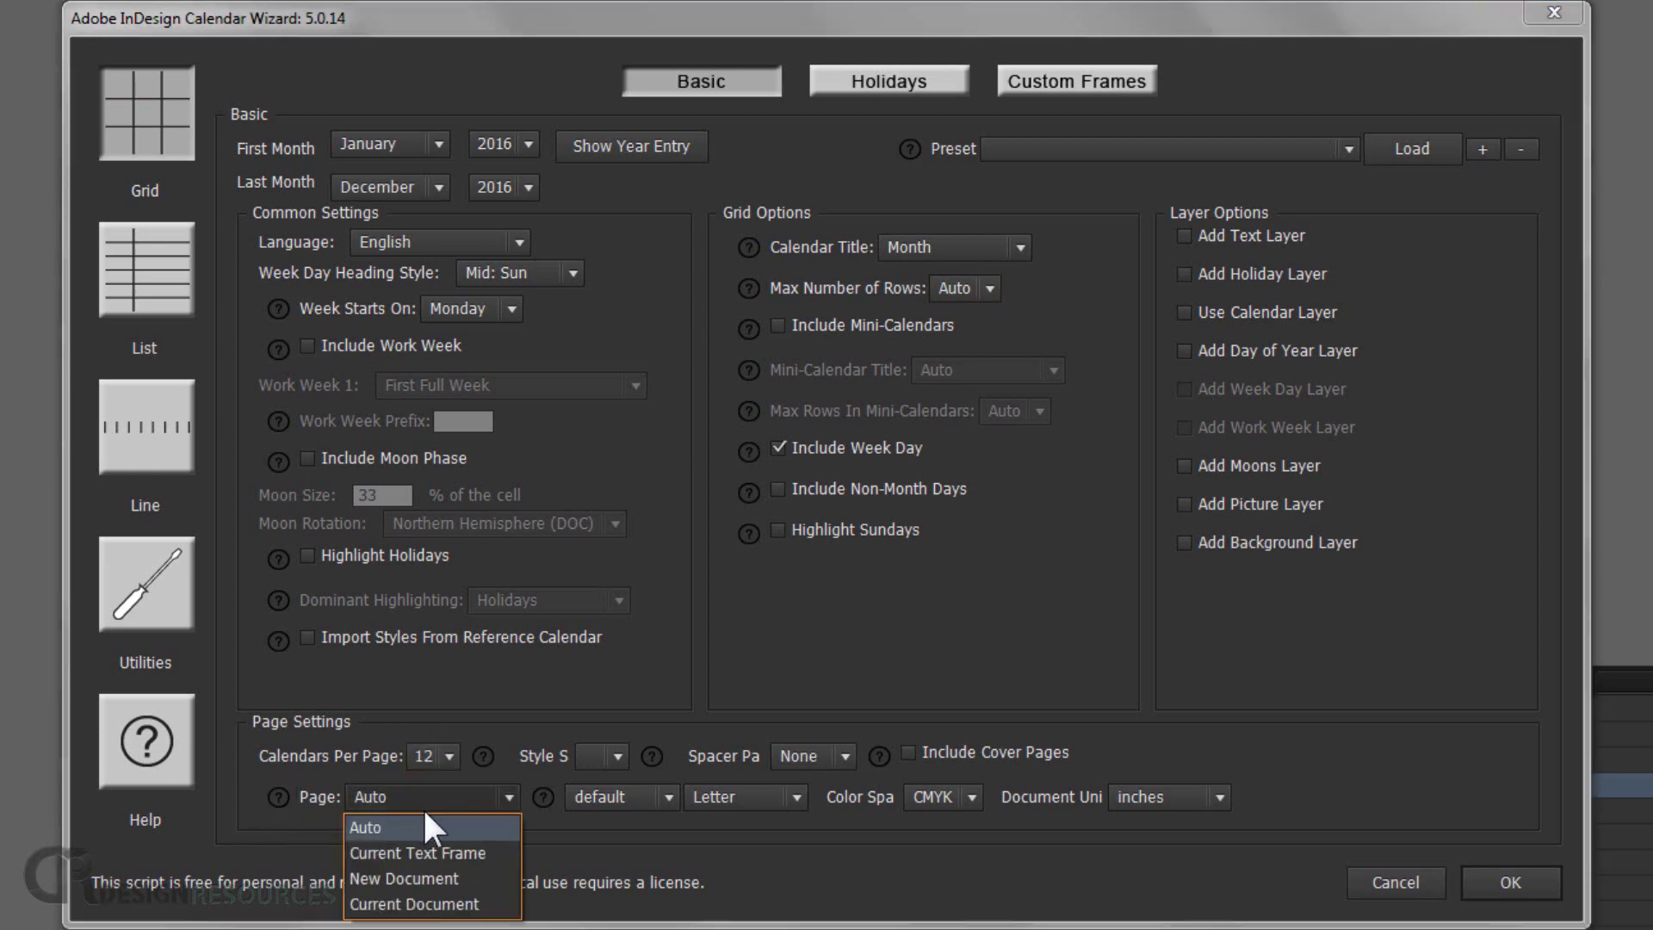
left_click(434, 878)
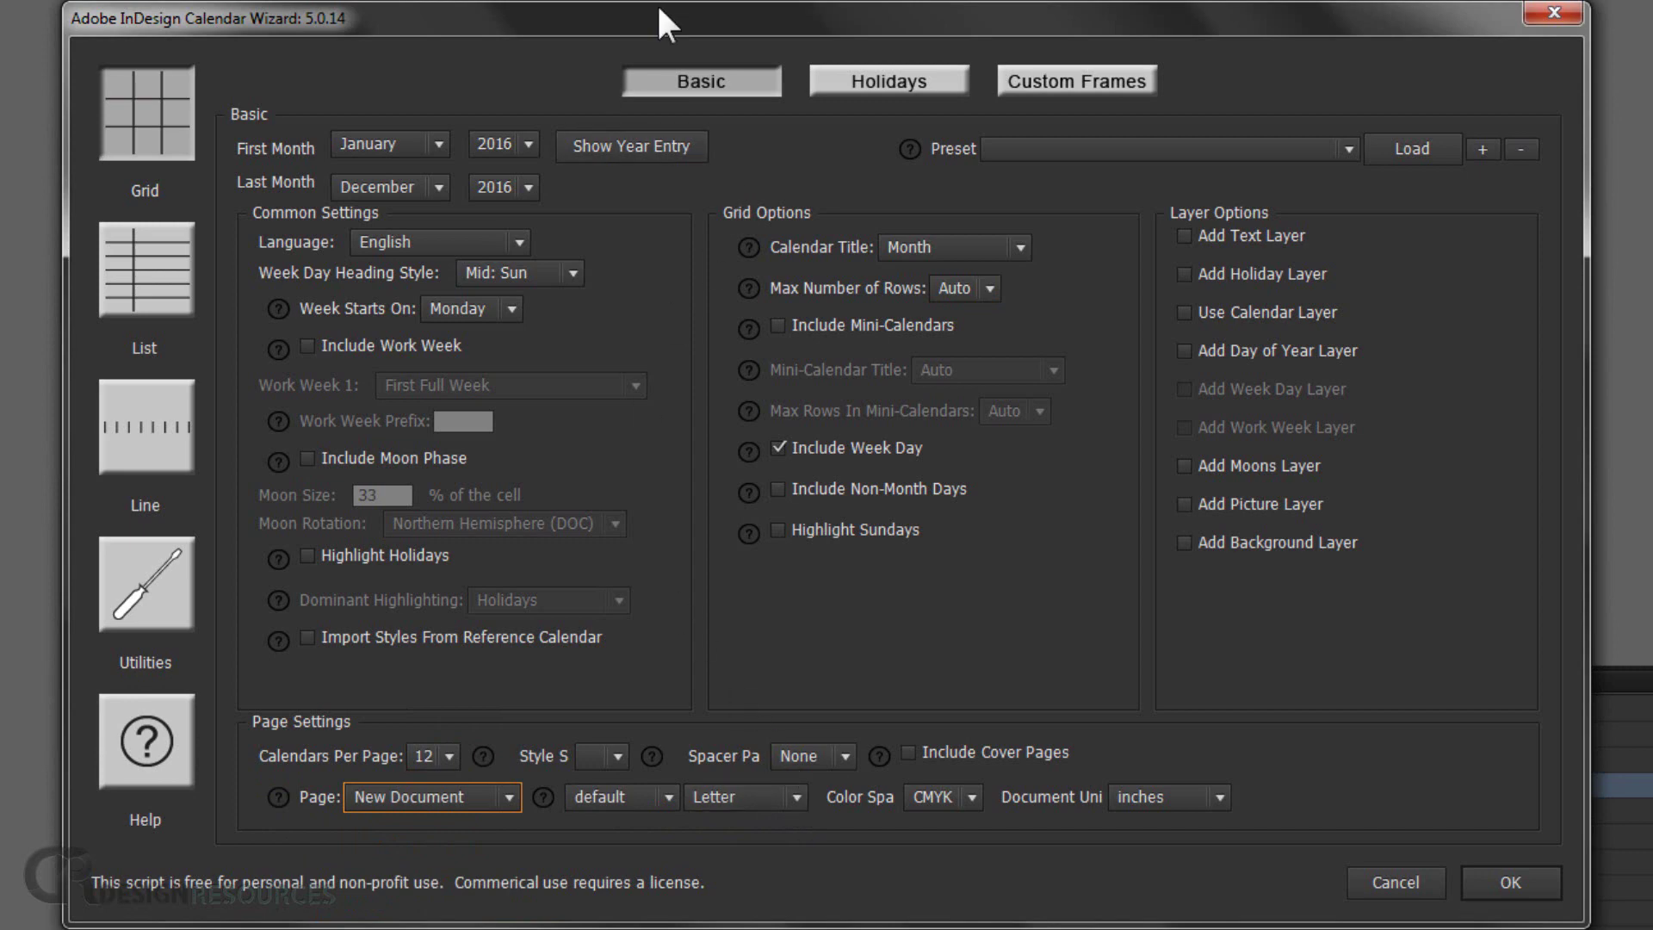
left_click(769, 800)
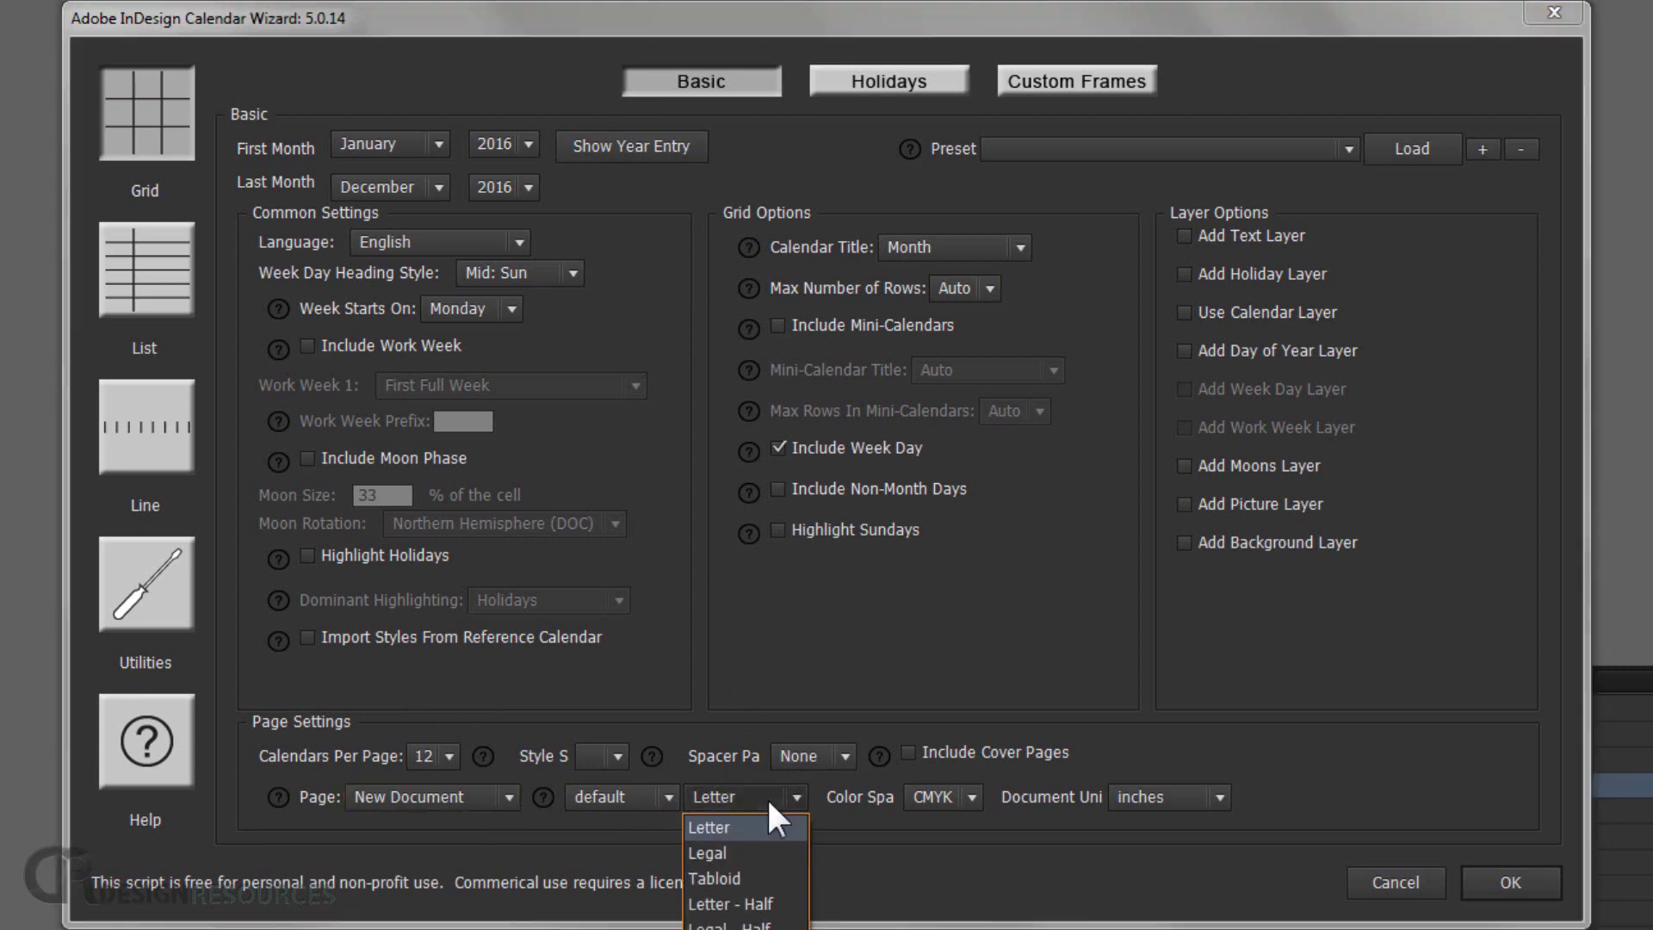
left_click(723, 925)
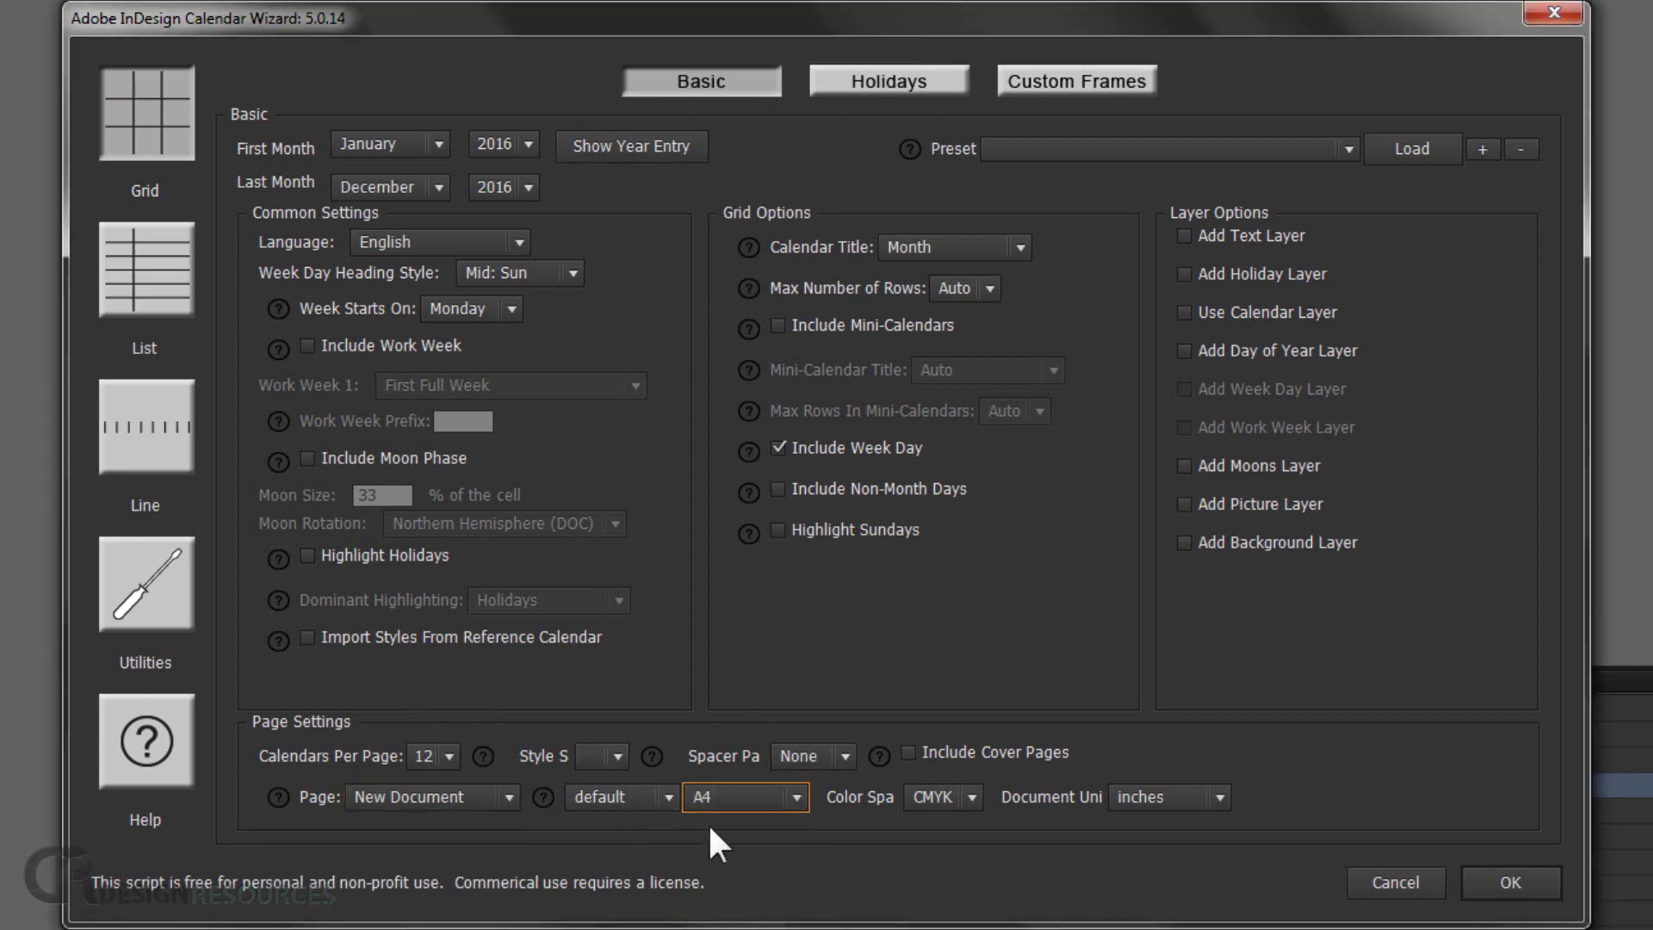
left_click(613, 809)
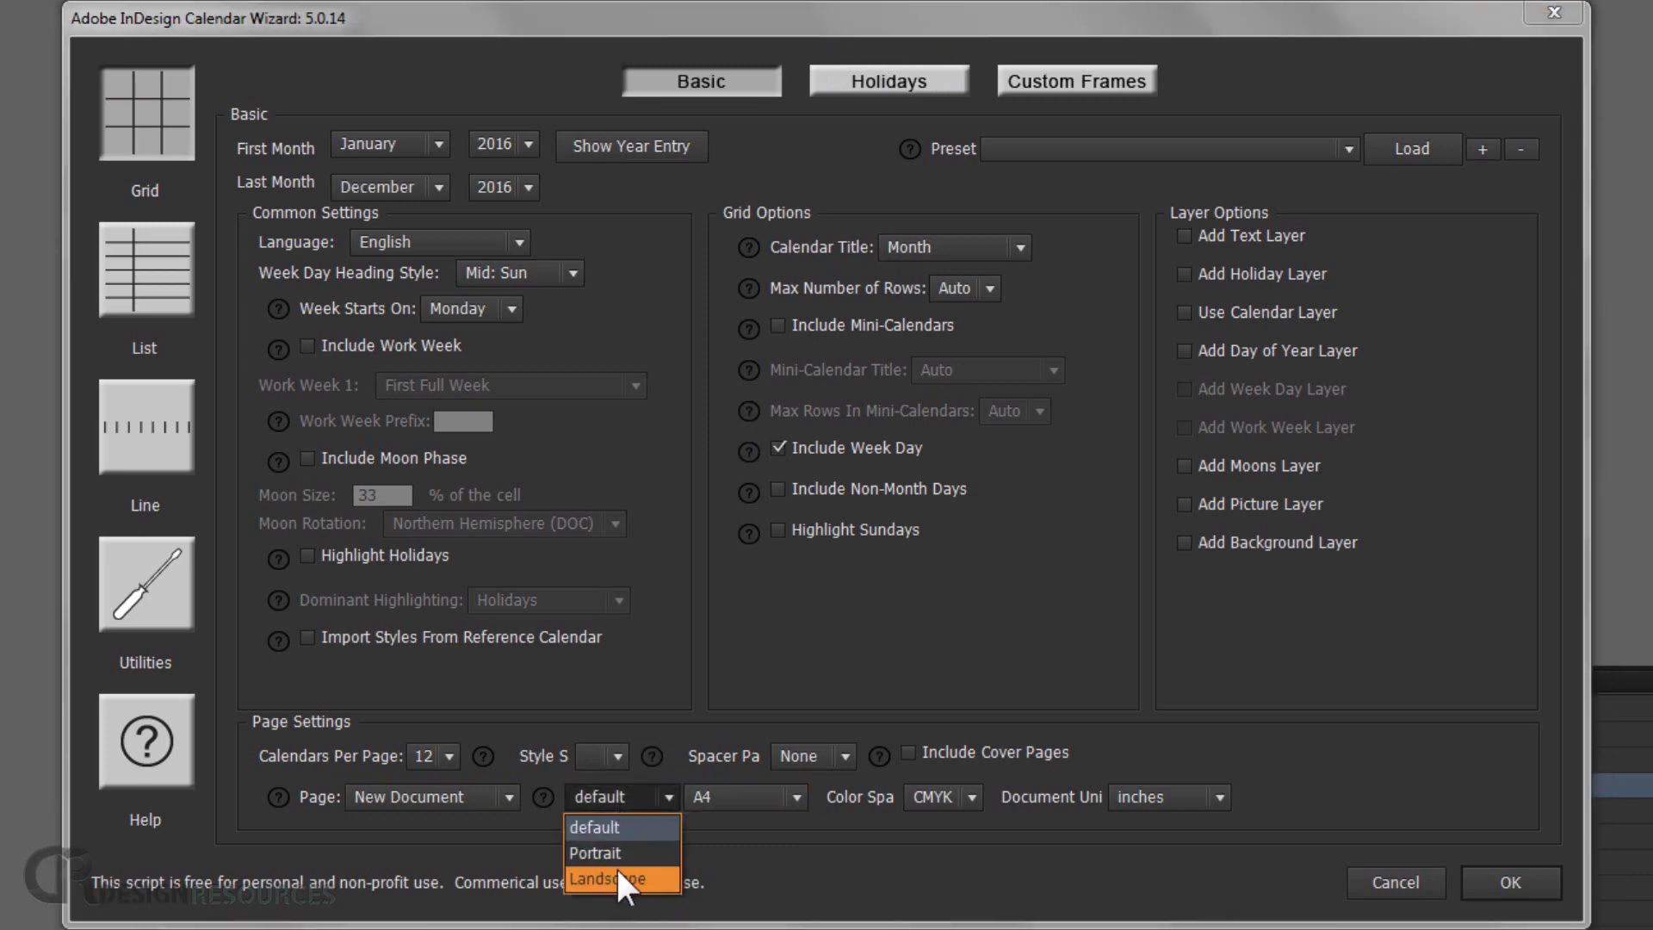
left_click(582, 886)
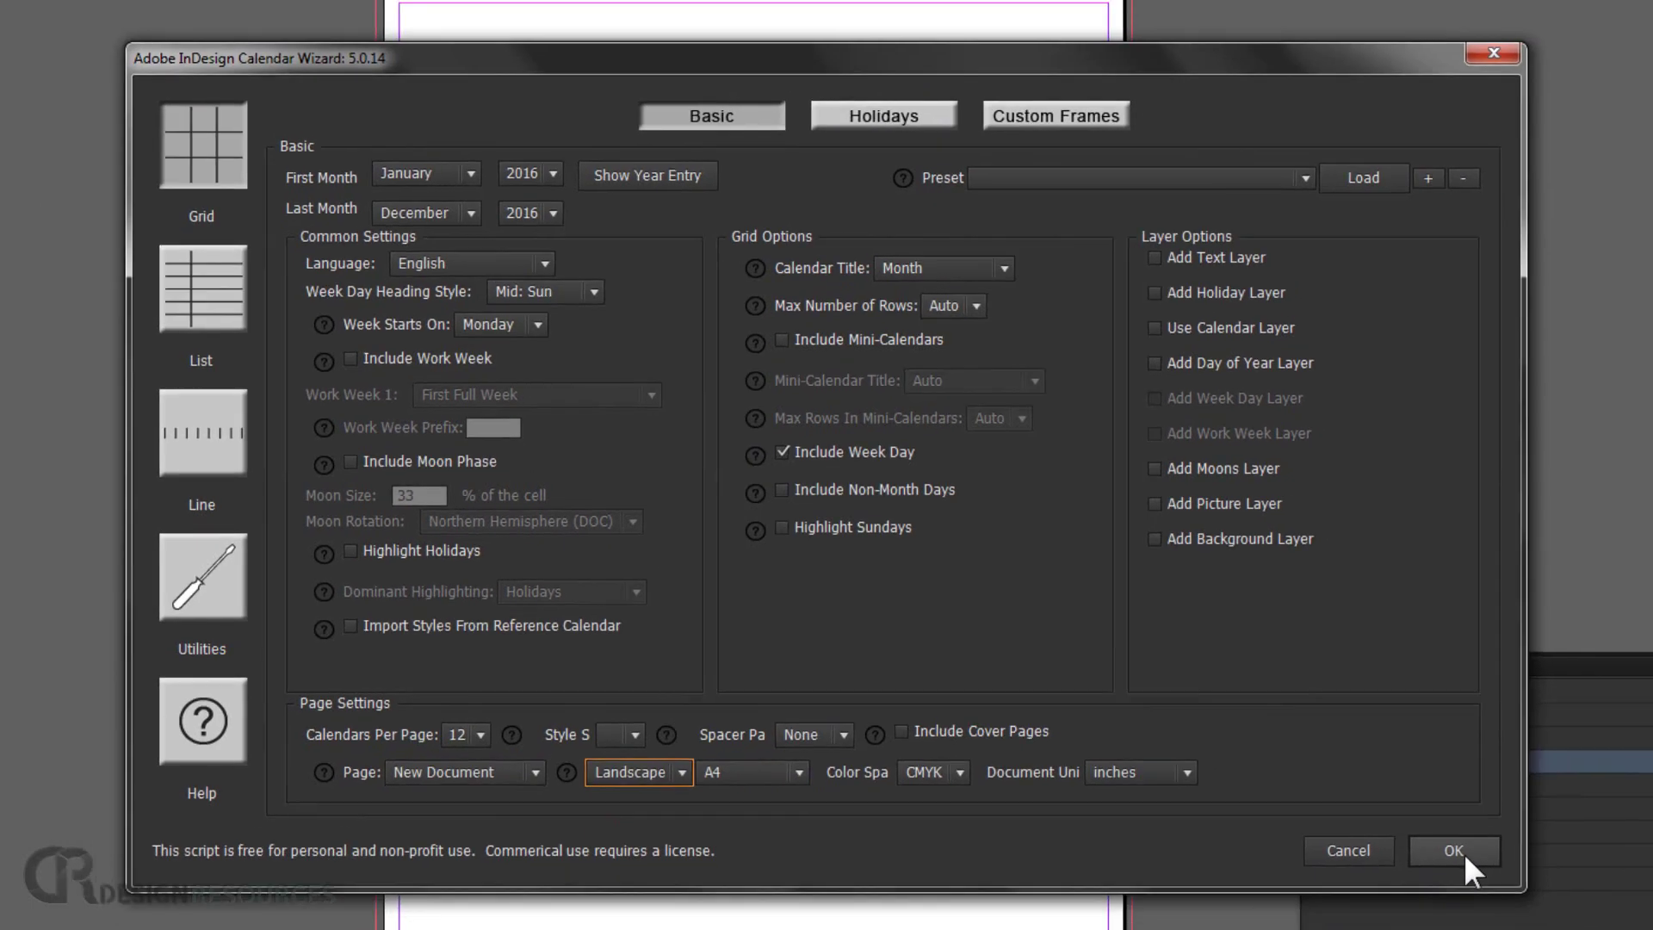
left_click(1461, 852)
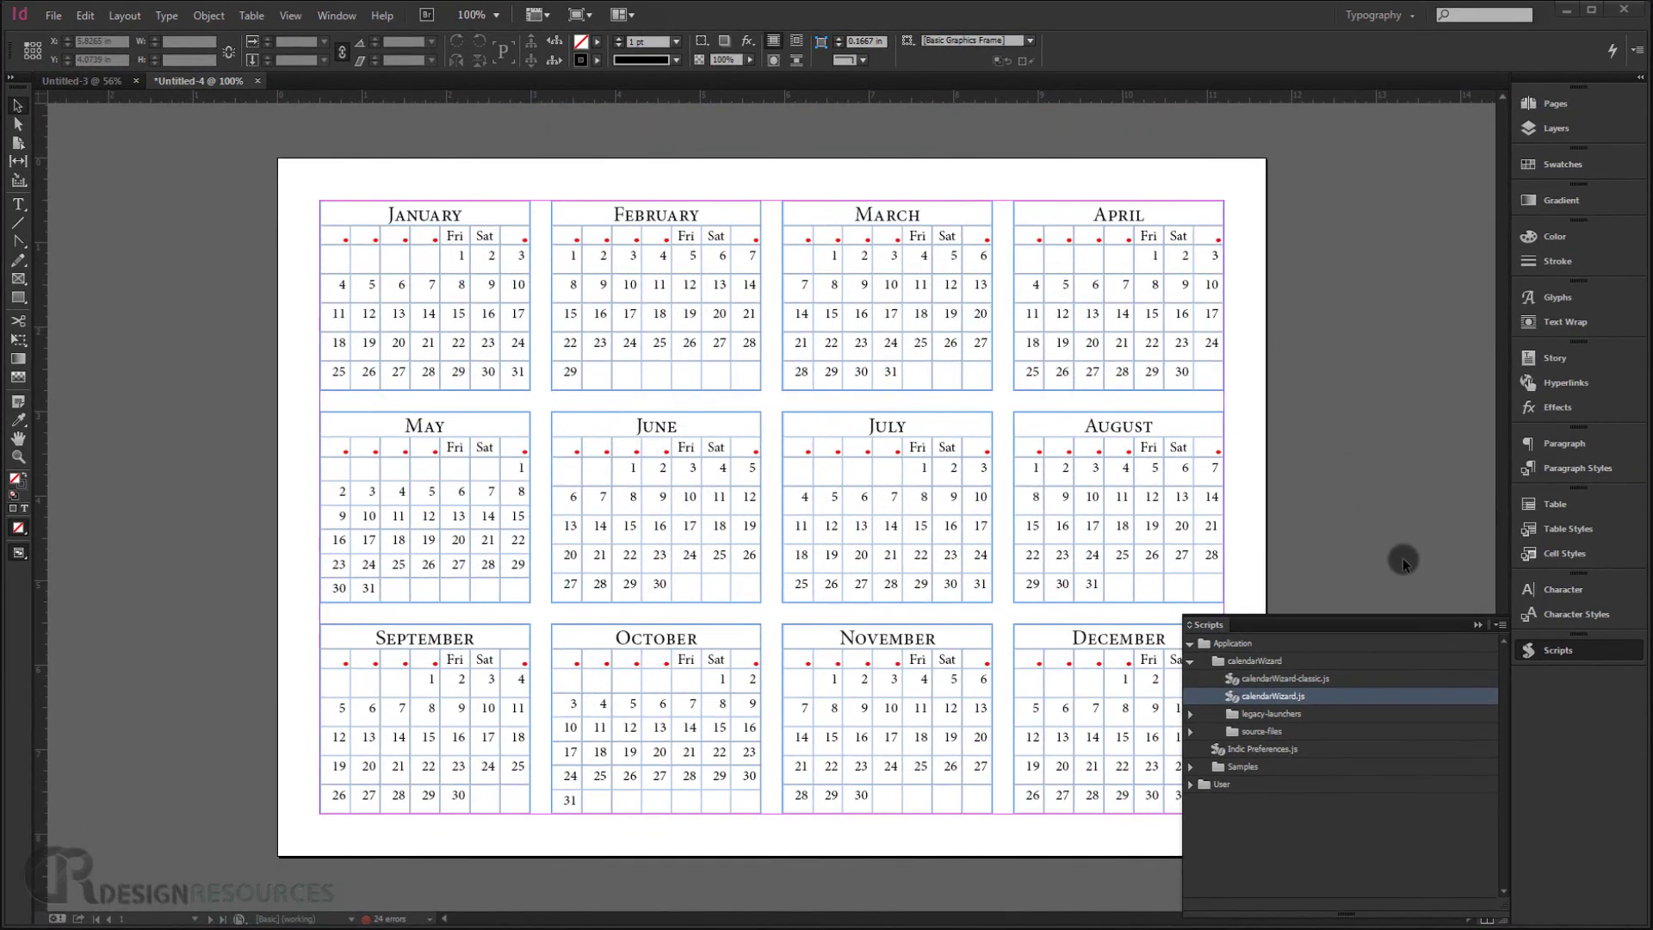
left_click(1475, 624)
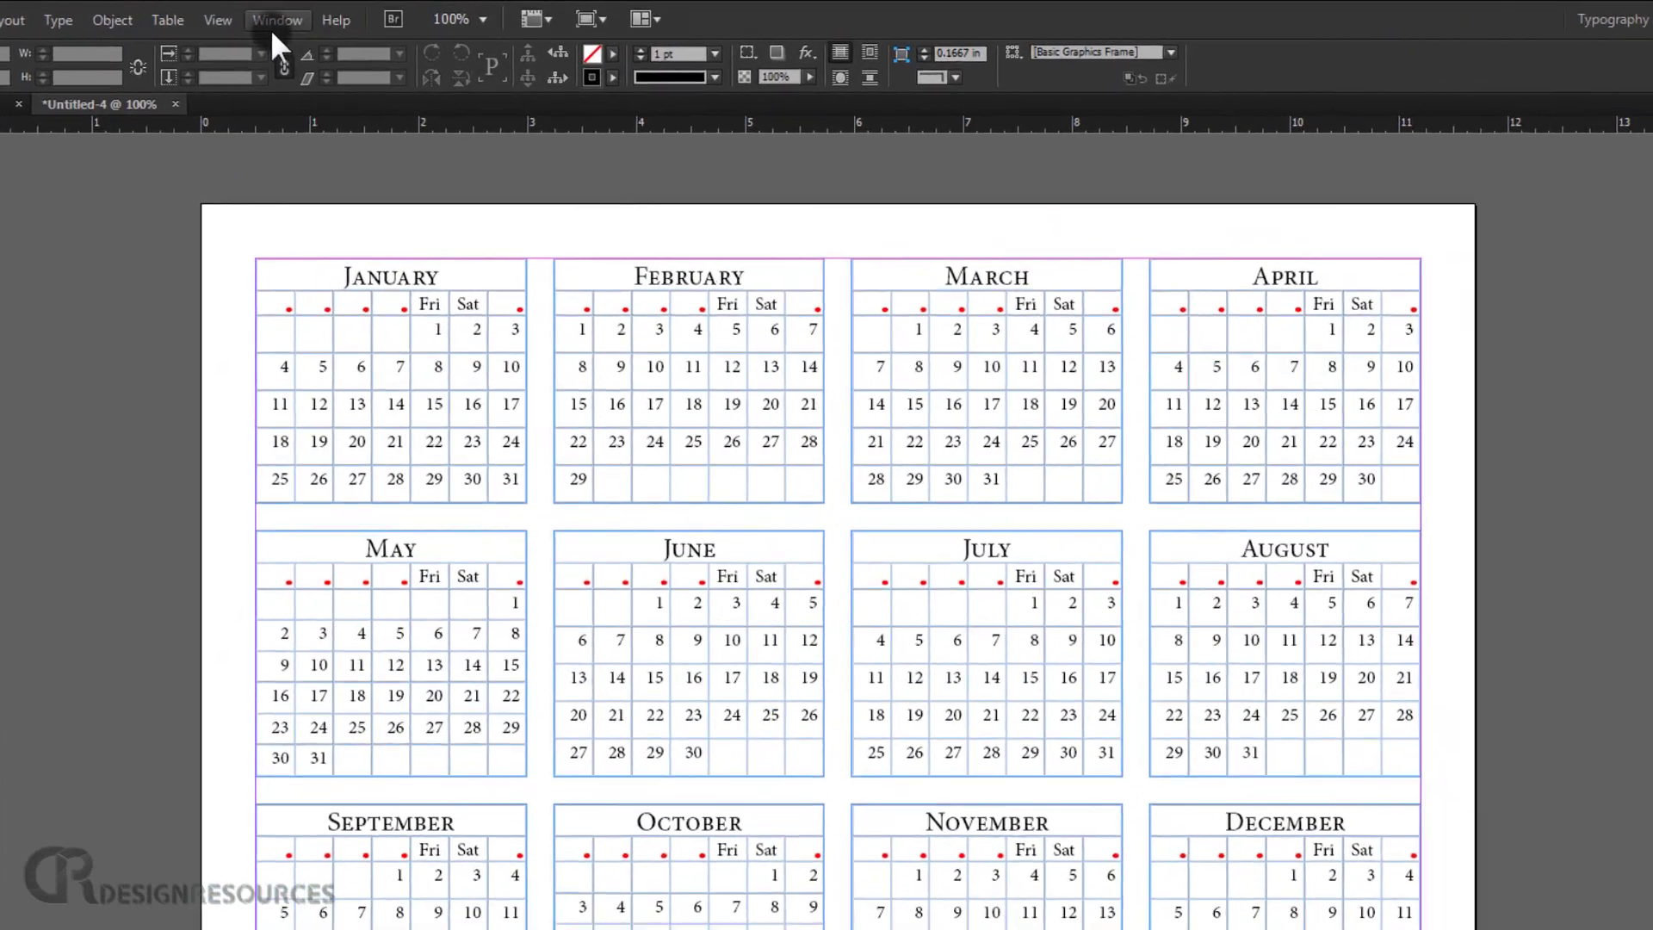
Edit the cal_base paragraph style to use the Bebas Neue font family in Regular style
left_click(336, 16)
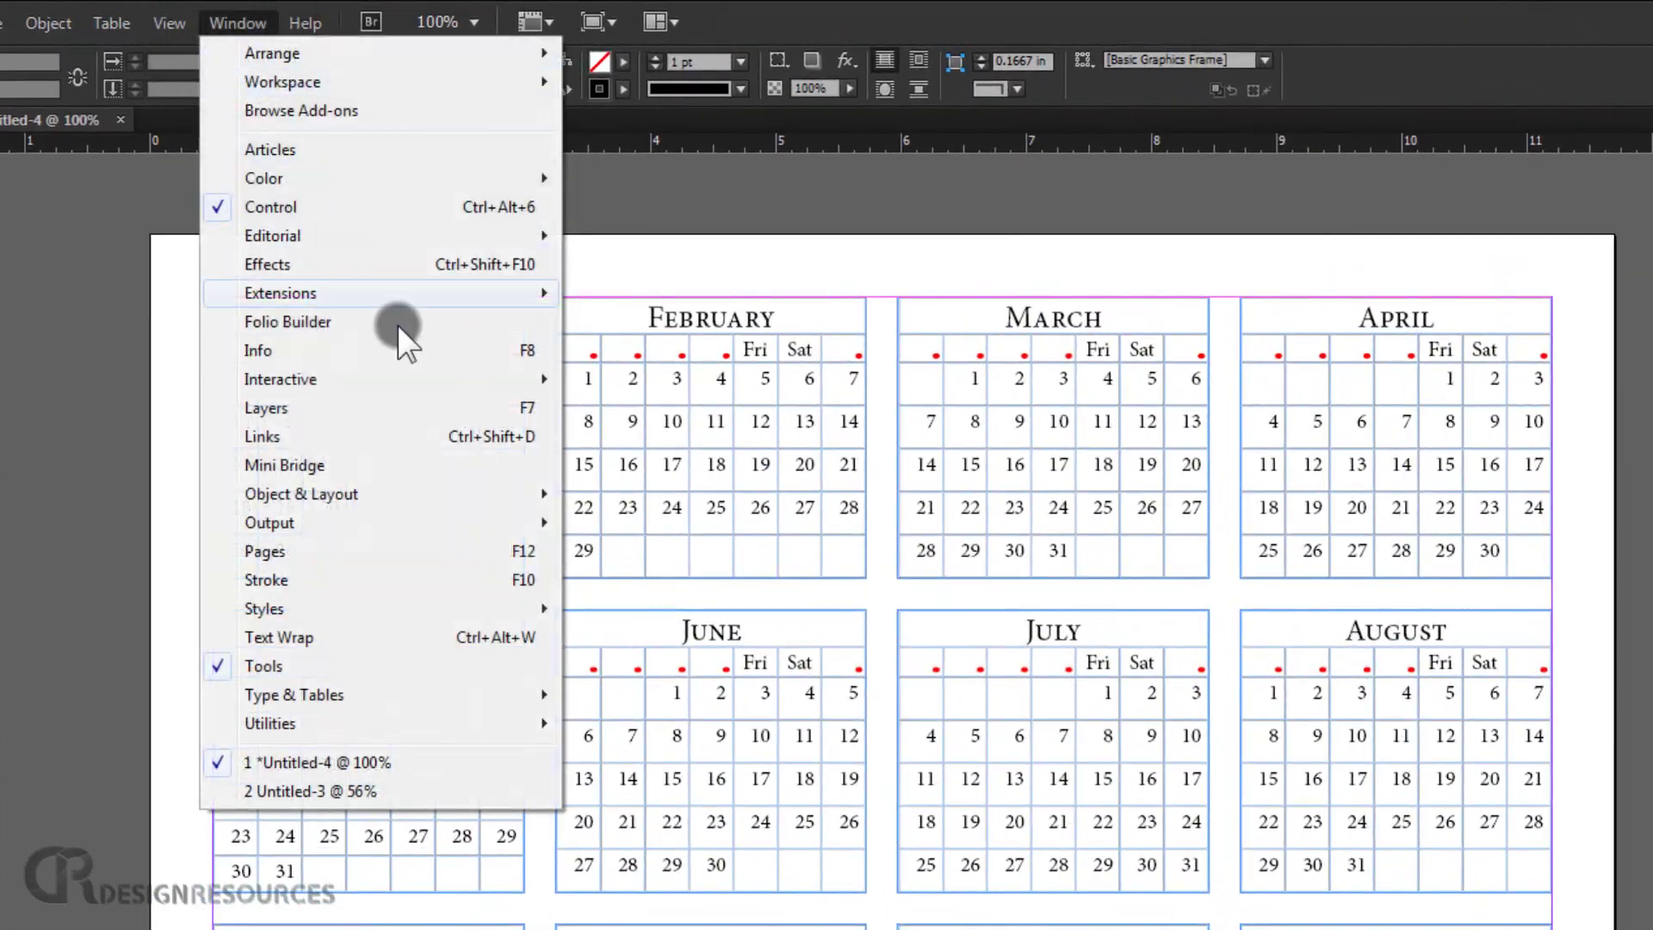
mouse_move(308, 711)
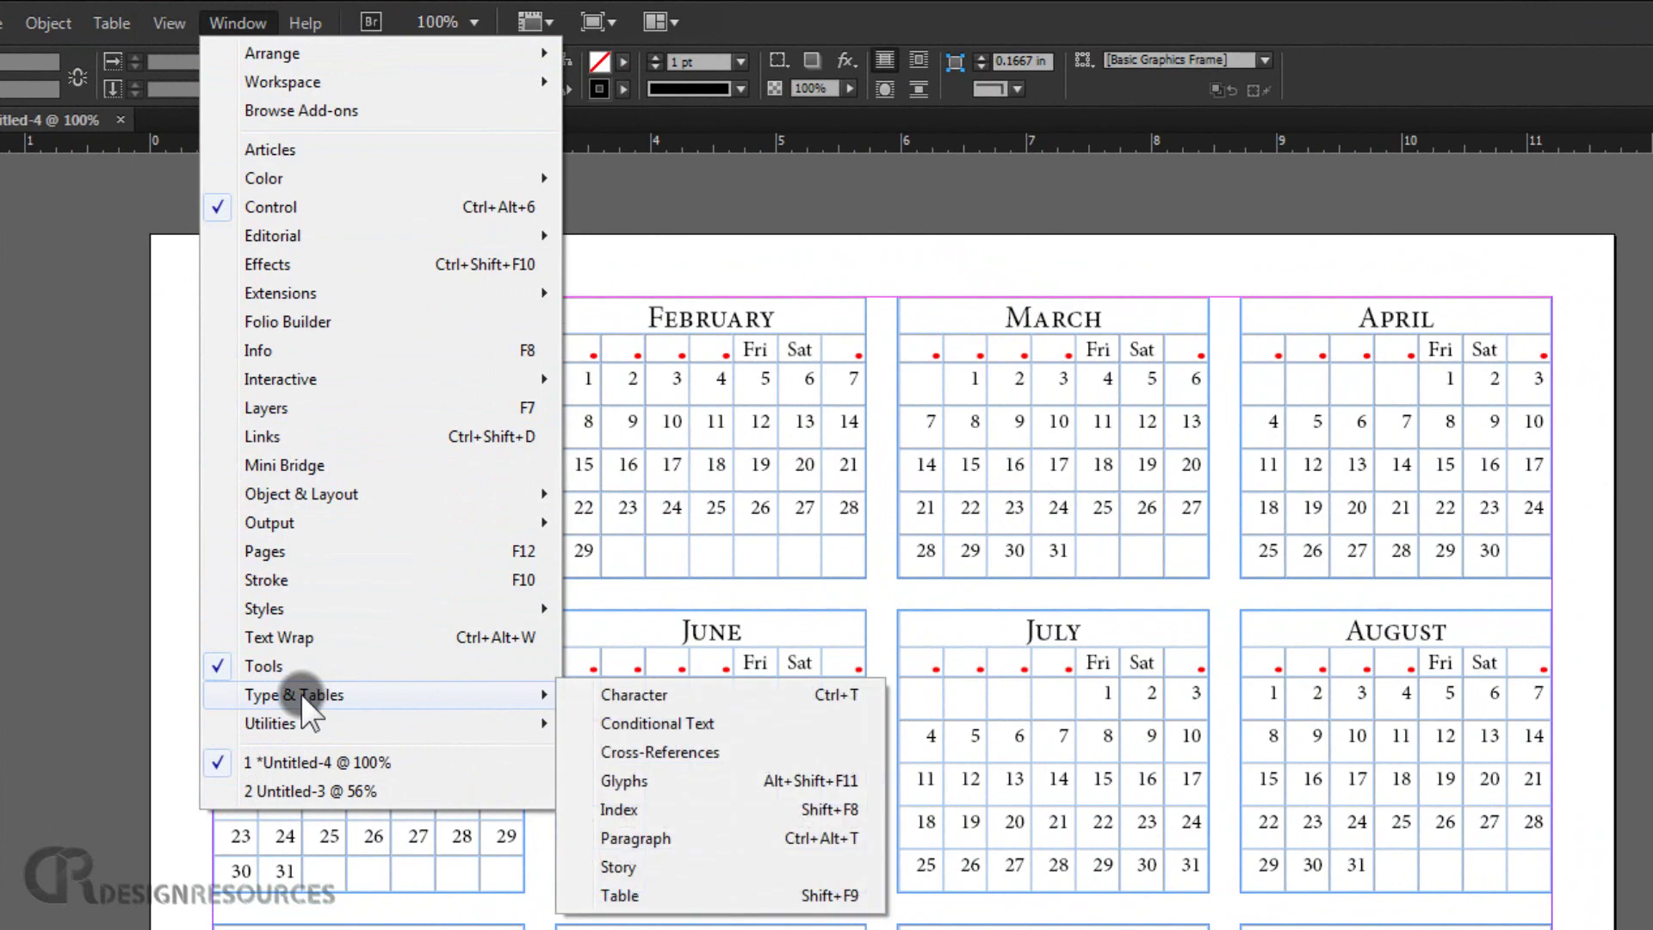
left_click(632, 845)
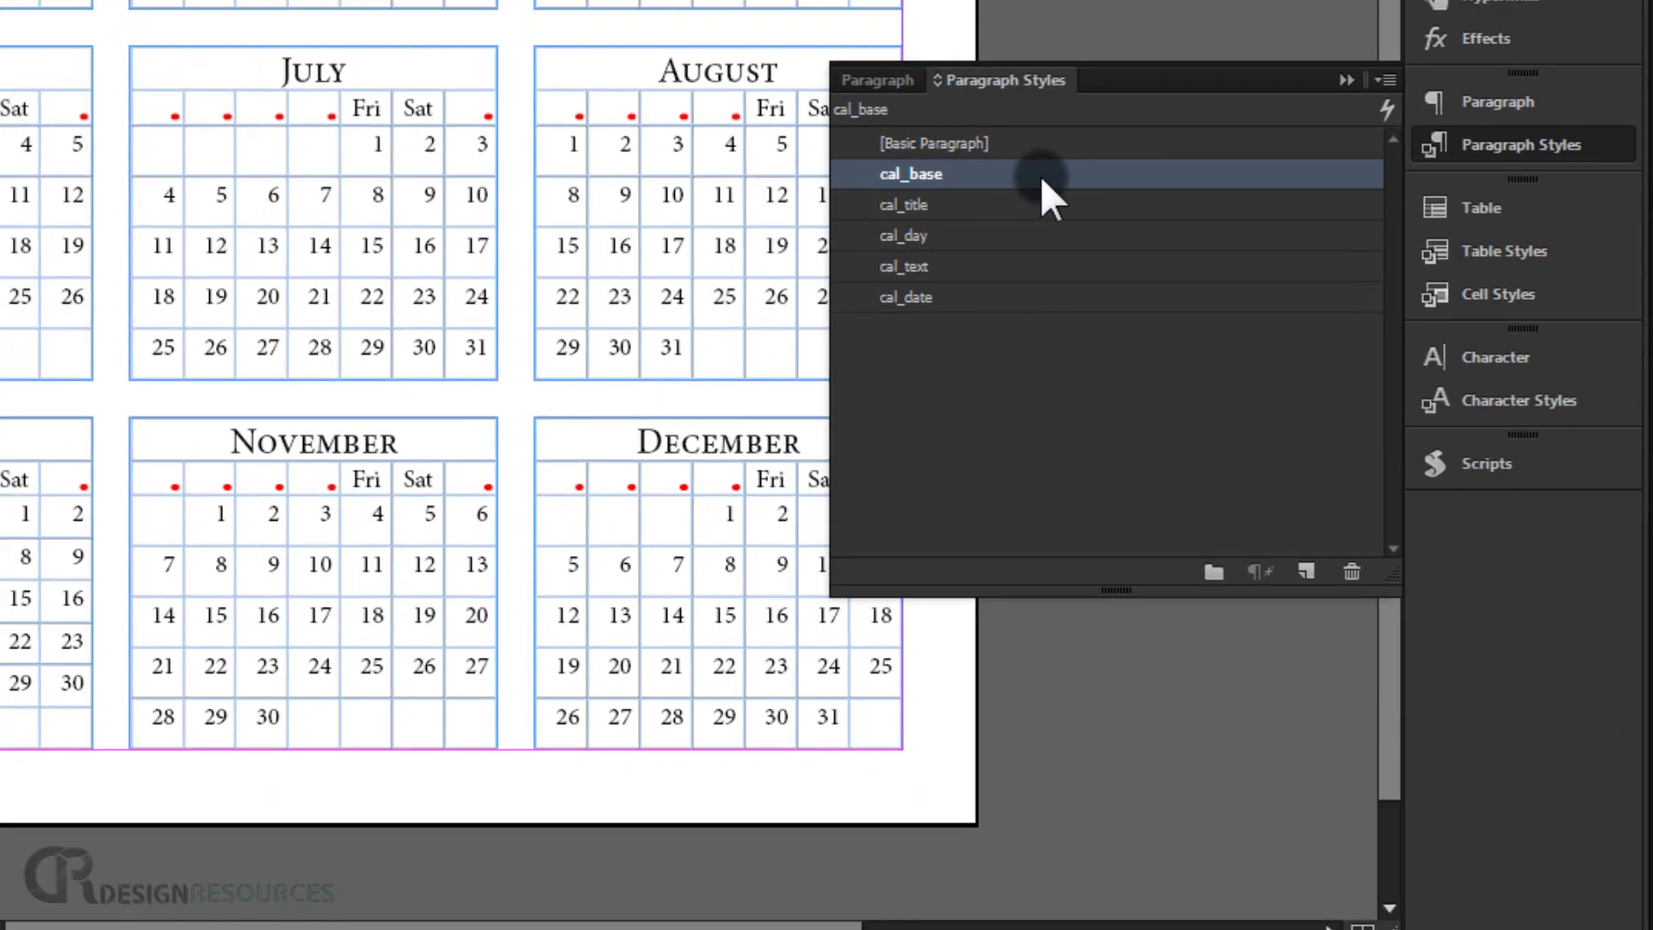
double_click(1051, 138)
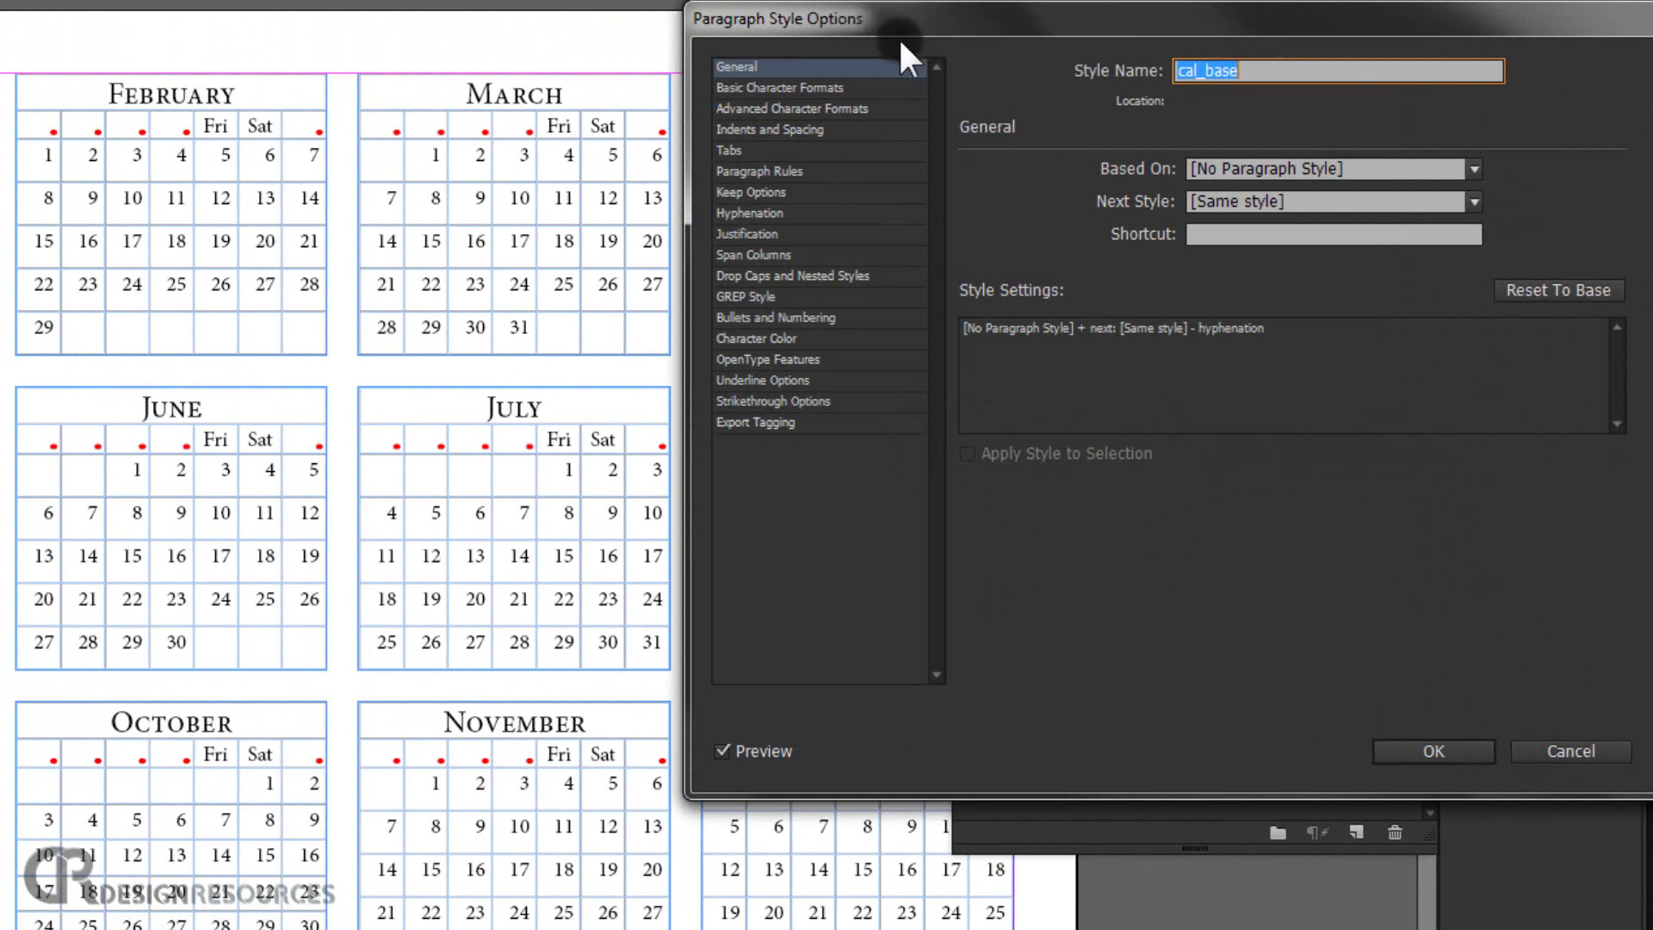
left_click(841, 87)
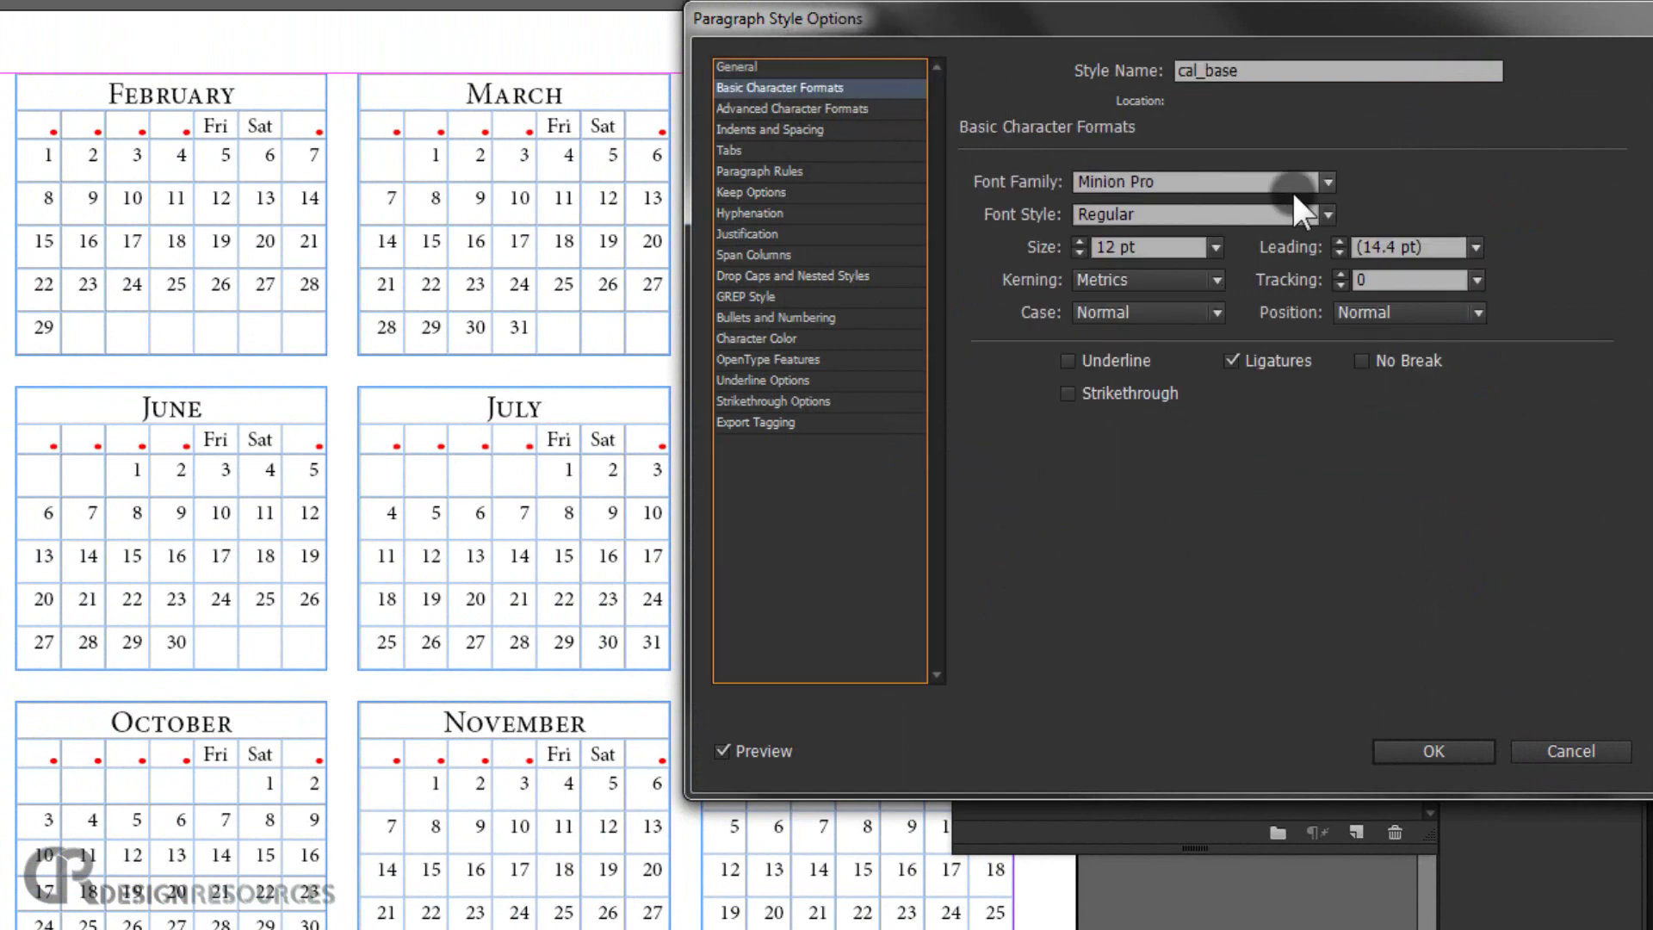
left_click(1160, 181)
type("Bebas Neue")
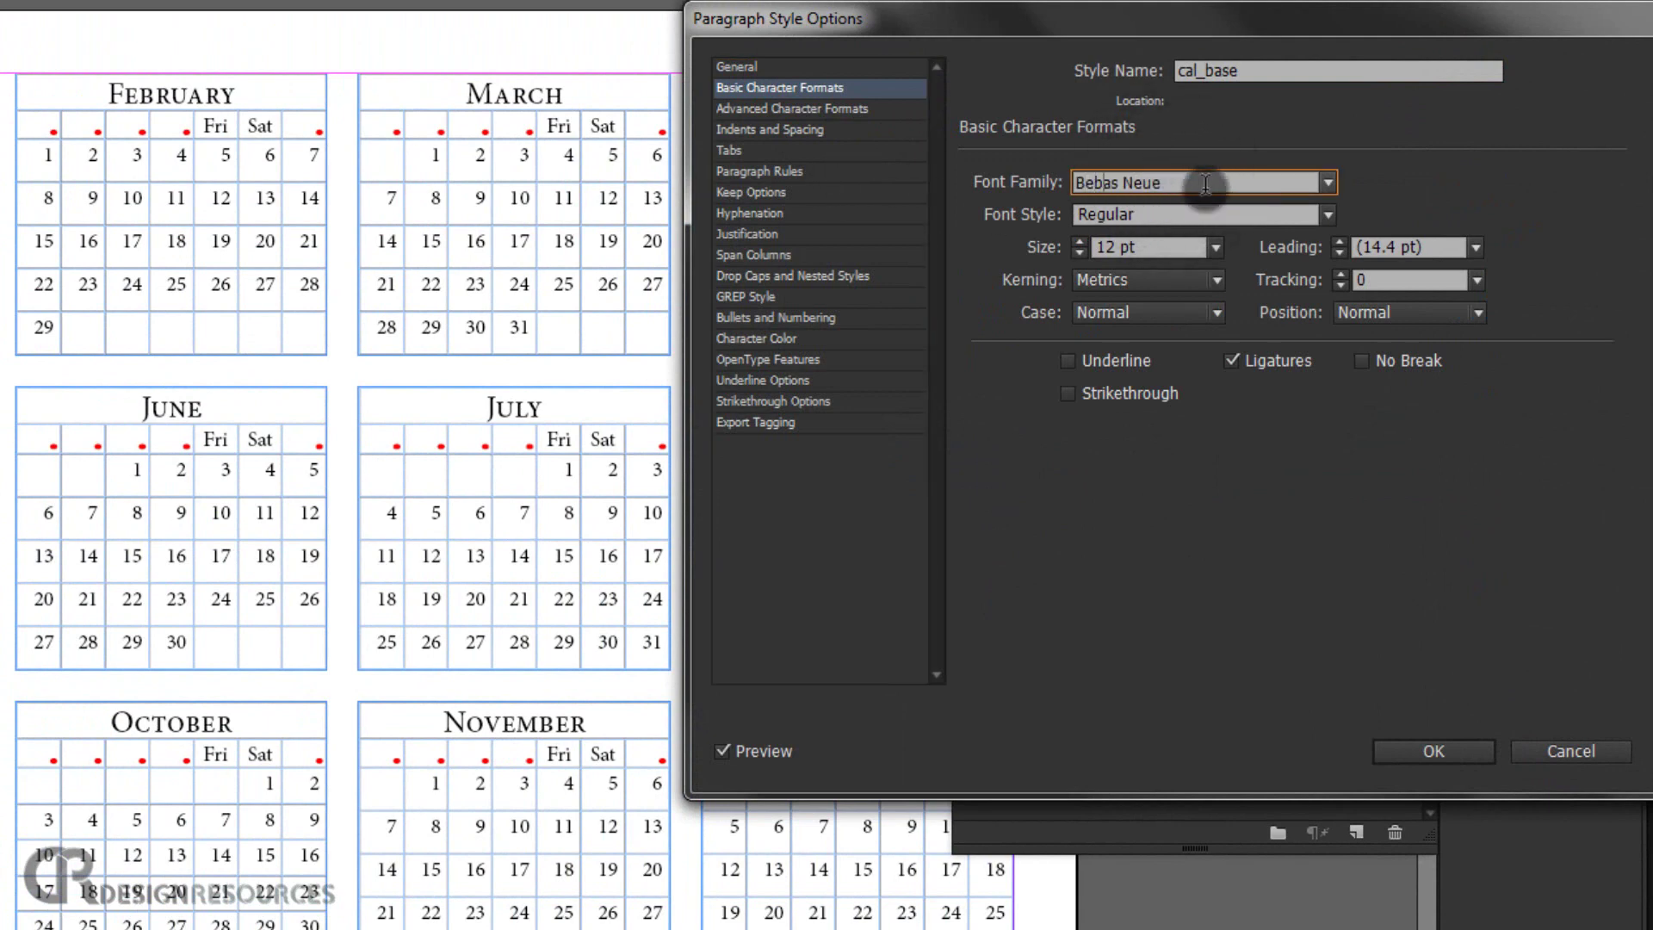
left_click(1202, 219)
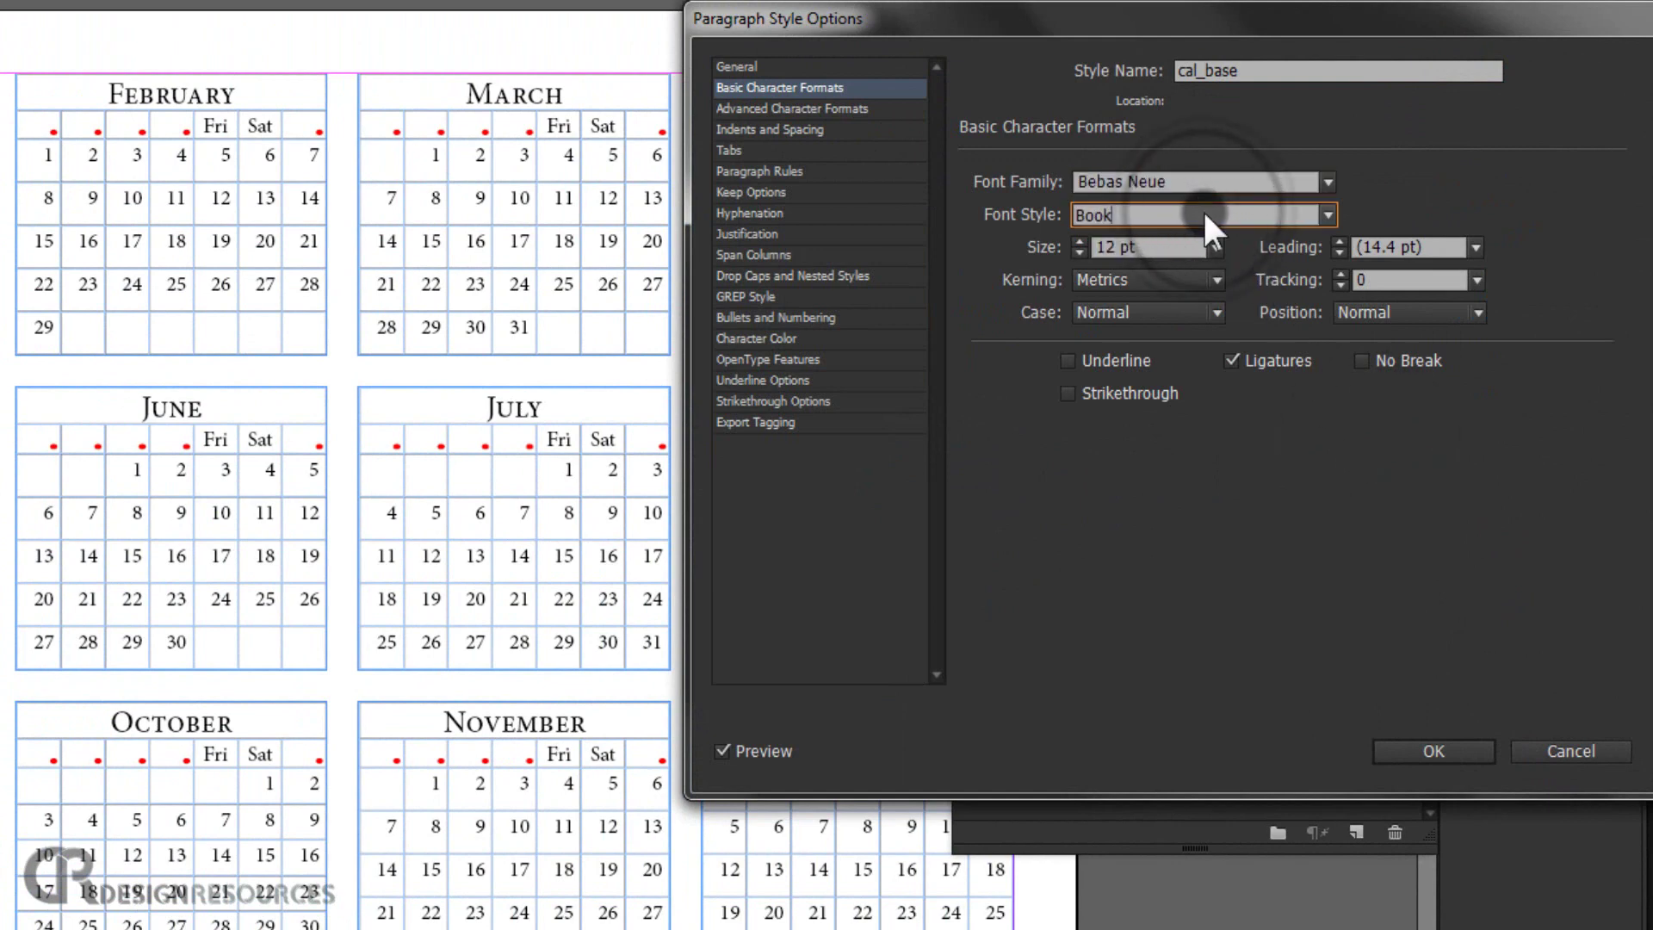
left_click(1326, 212)
left_click(1119, 318)
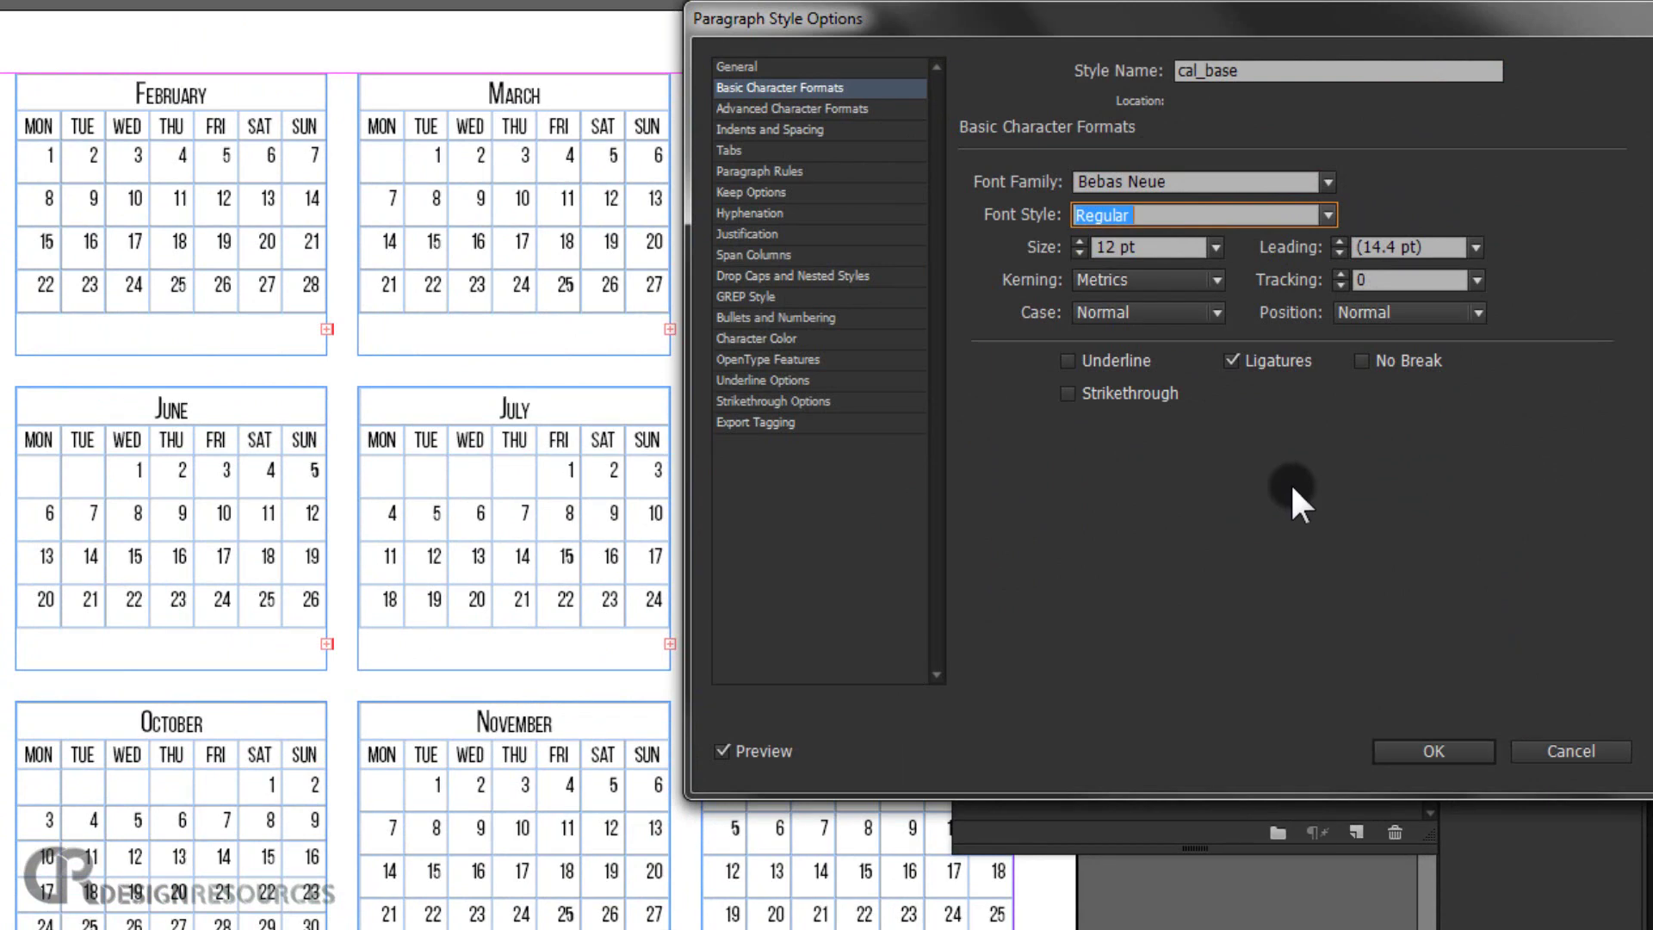
Set the cal_base style's font size to 9 pt and its alignment to Center
left_click(1080, 248)
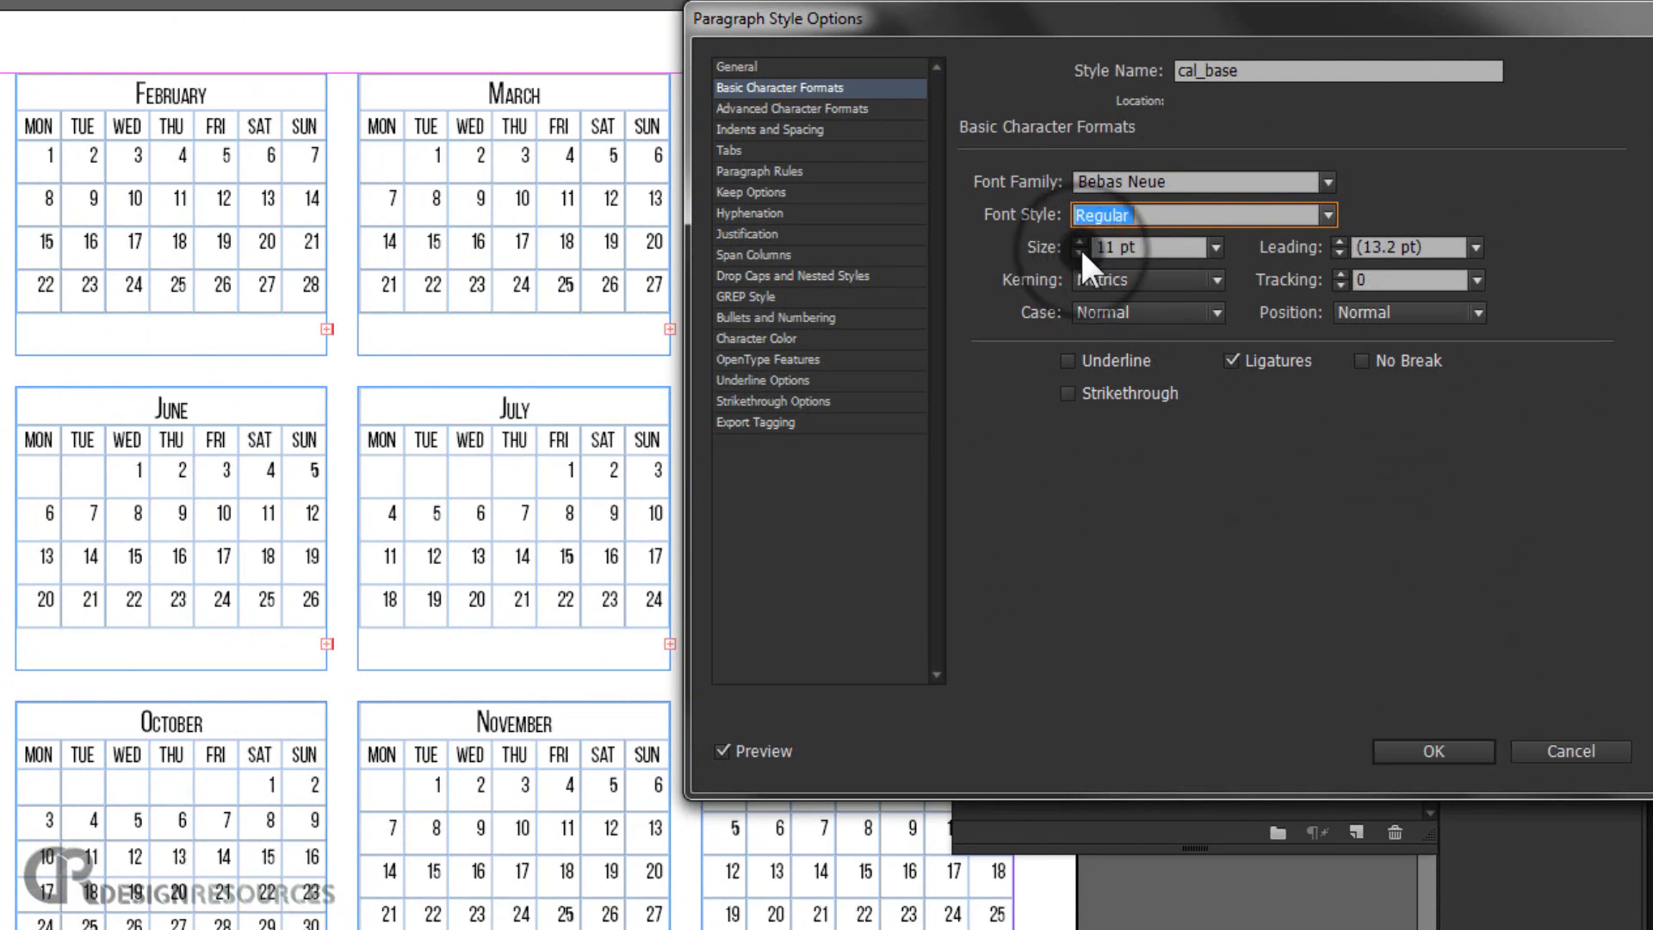
left_click(1079, 248)
left_click(1079, 248)
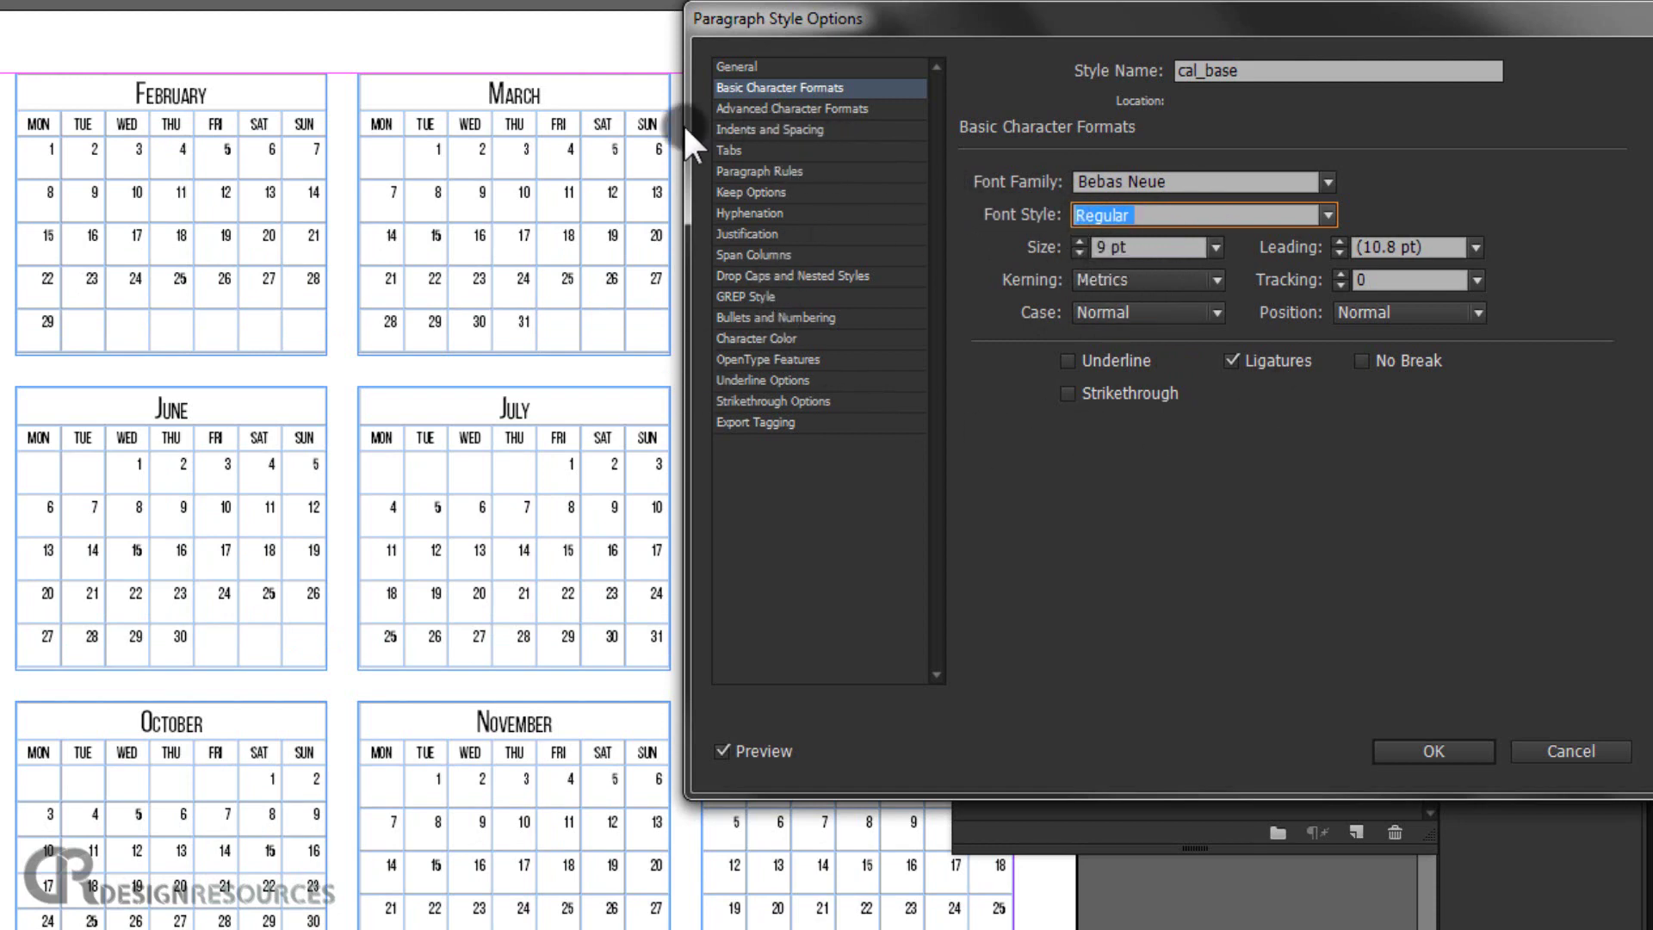
left_click(768, 129)
left_click(1145, 180)
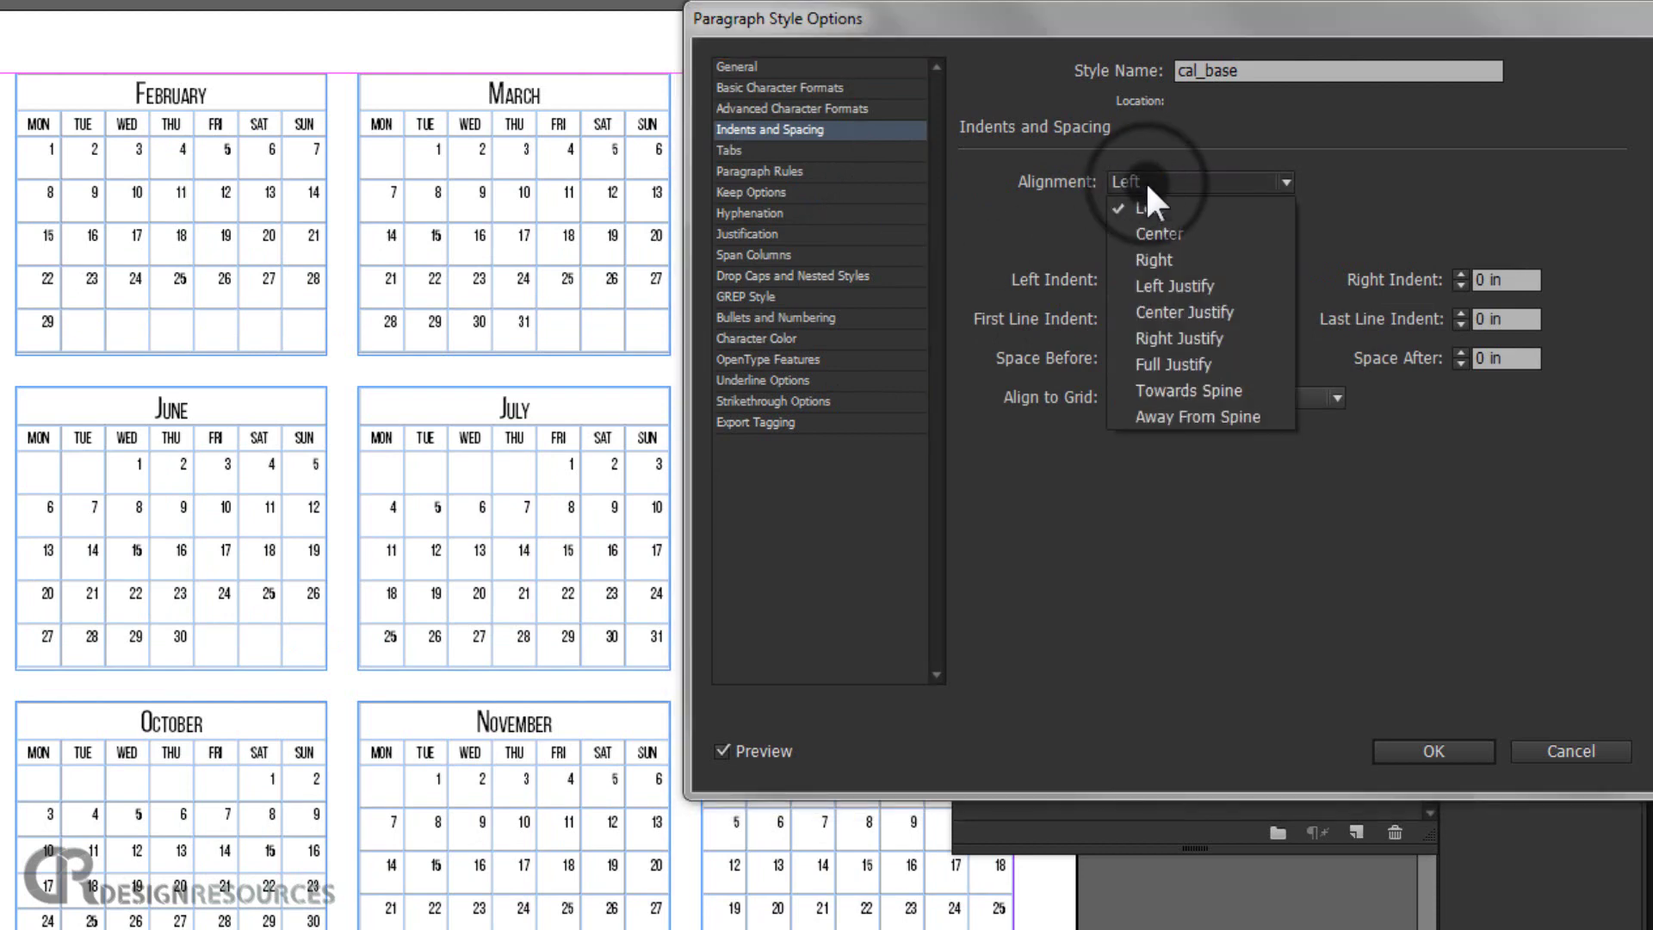
left_click(1178, 228)
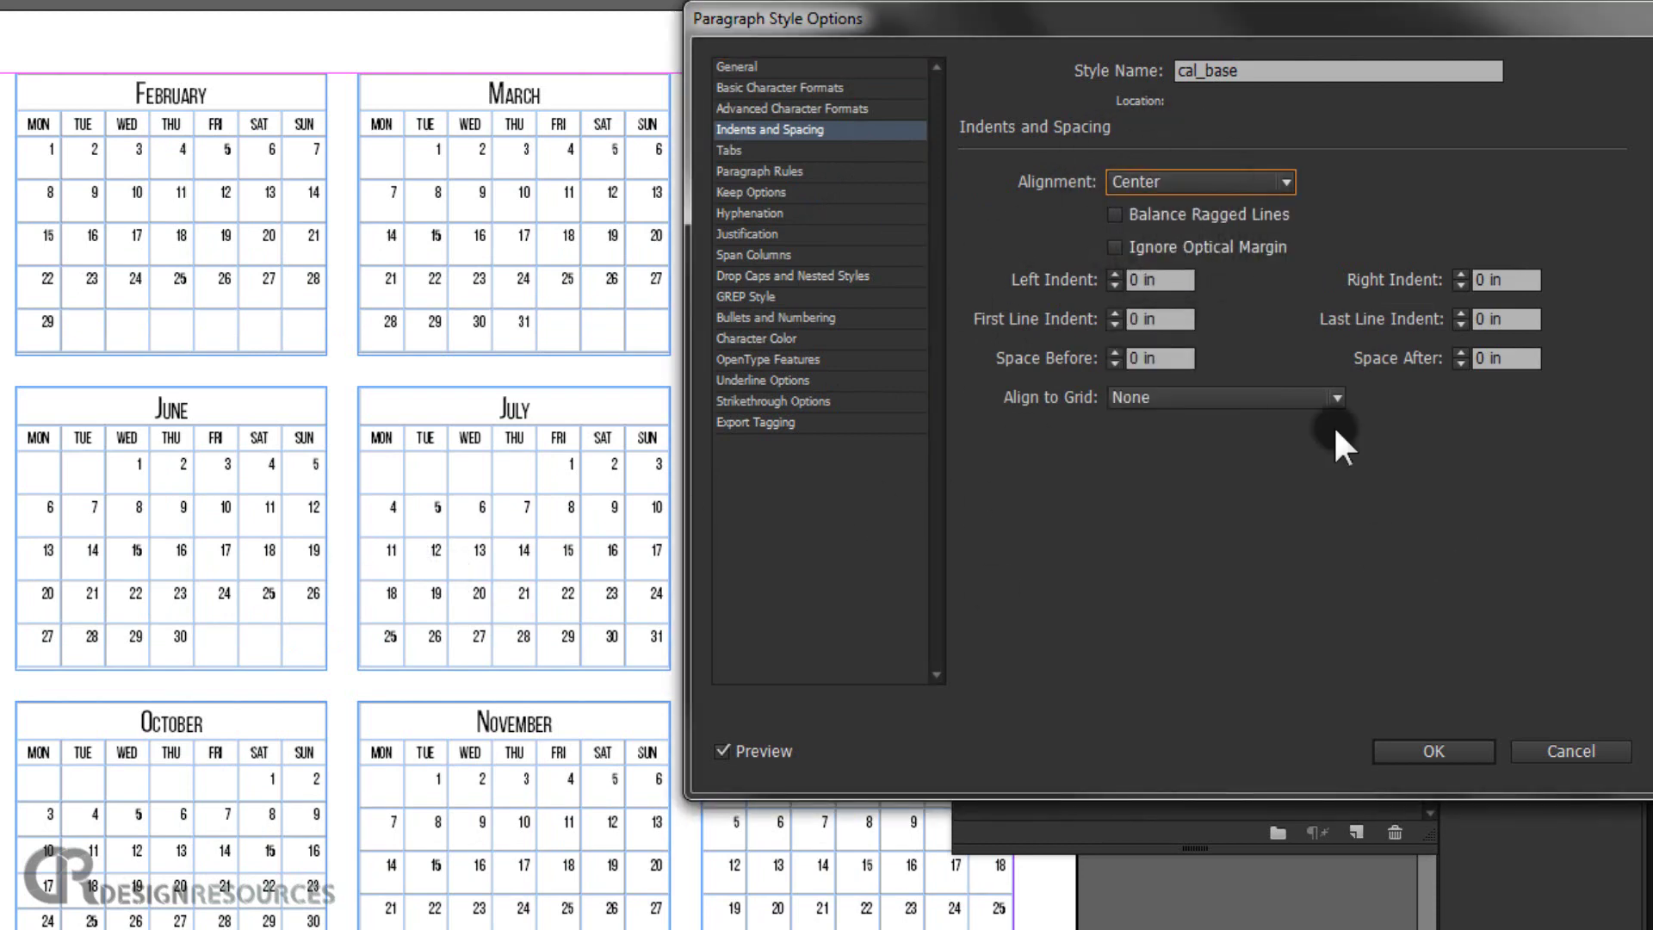
Set the cal_base style's kerning to Optical and apply the style changes
left_click(778, 86)
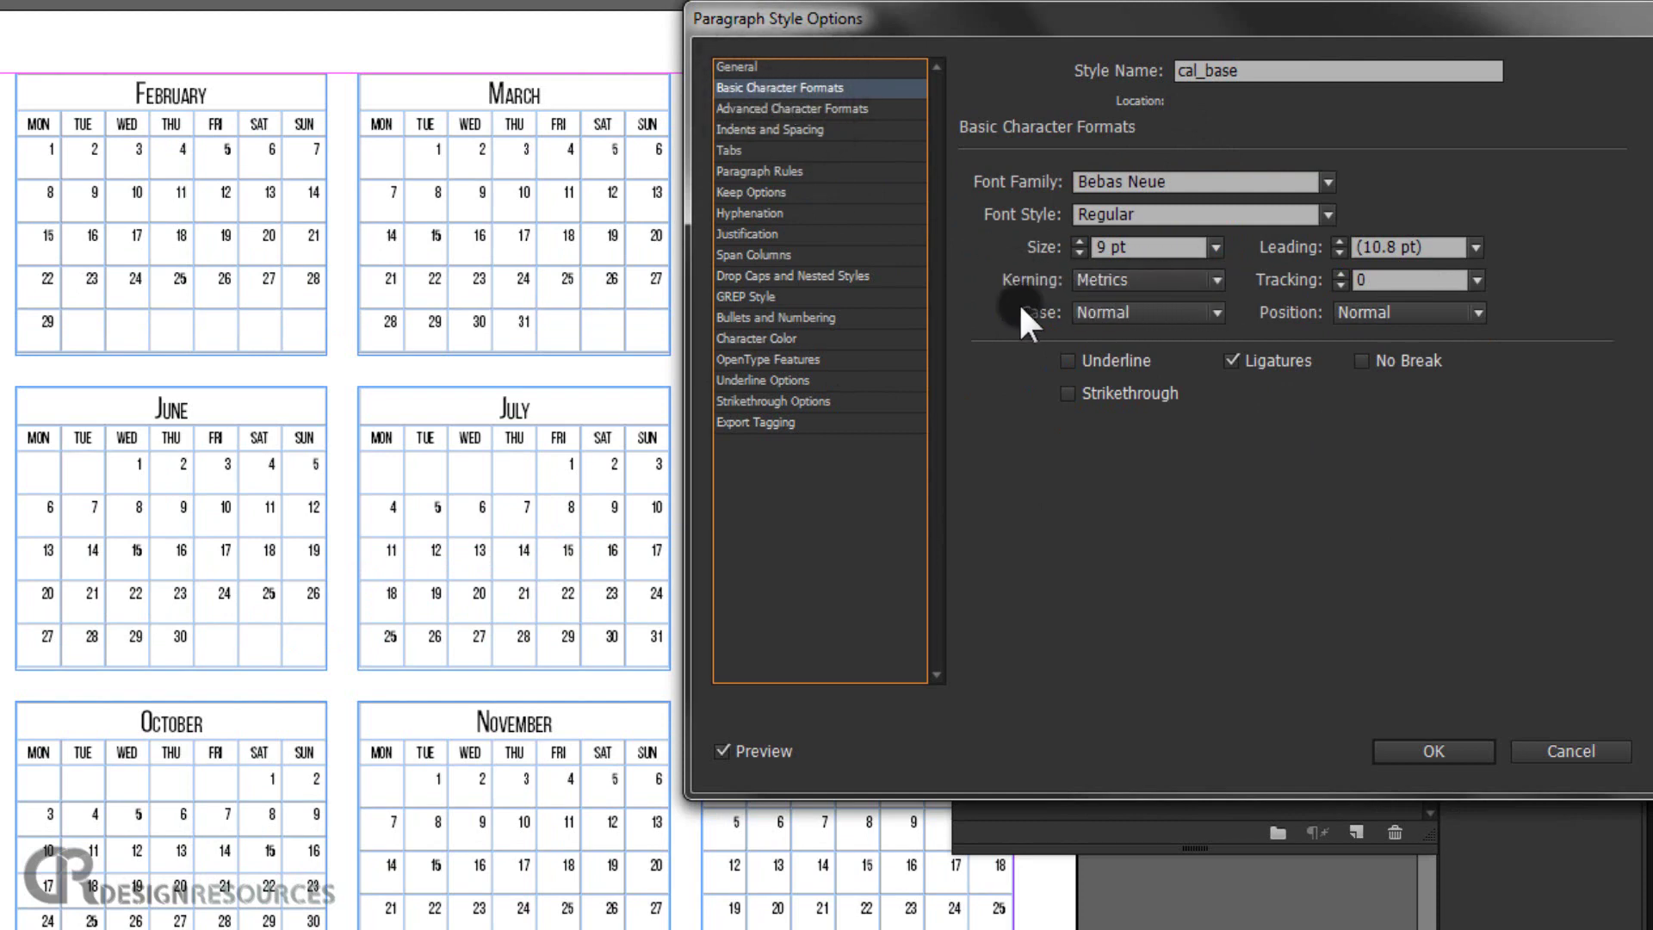
left_click(1133, 278)
left_click(1125, 307)
left_click(561, 300)
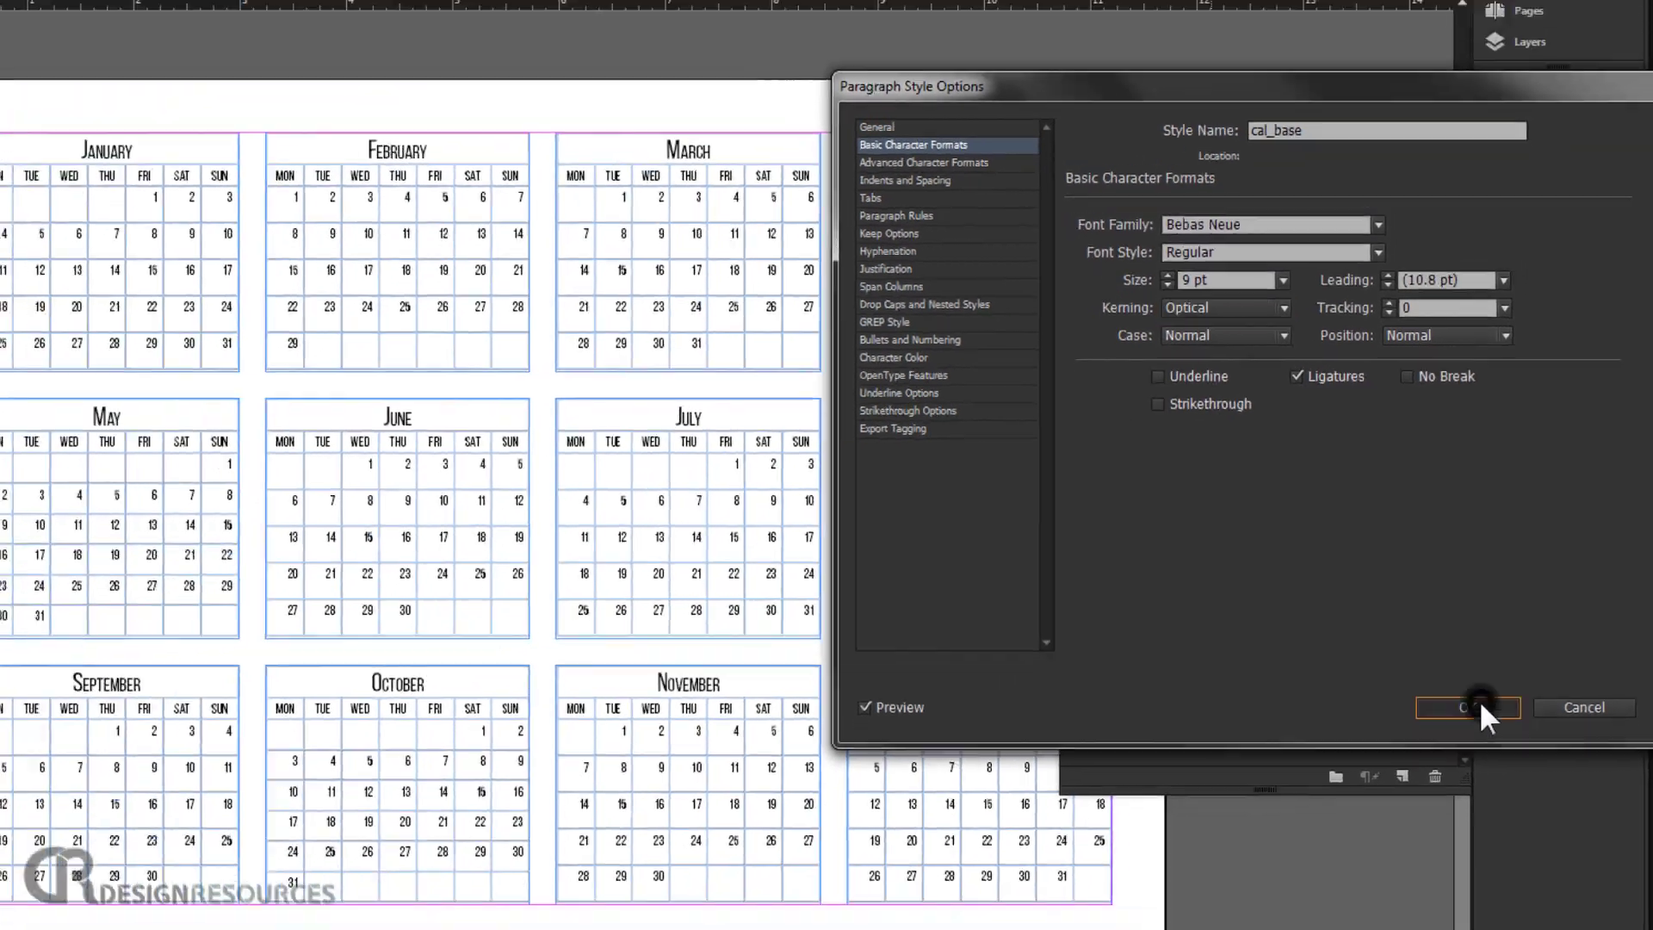
left_click(1434, 751)
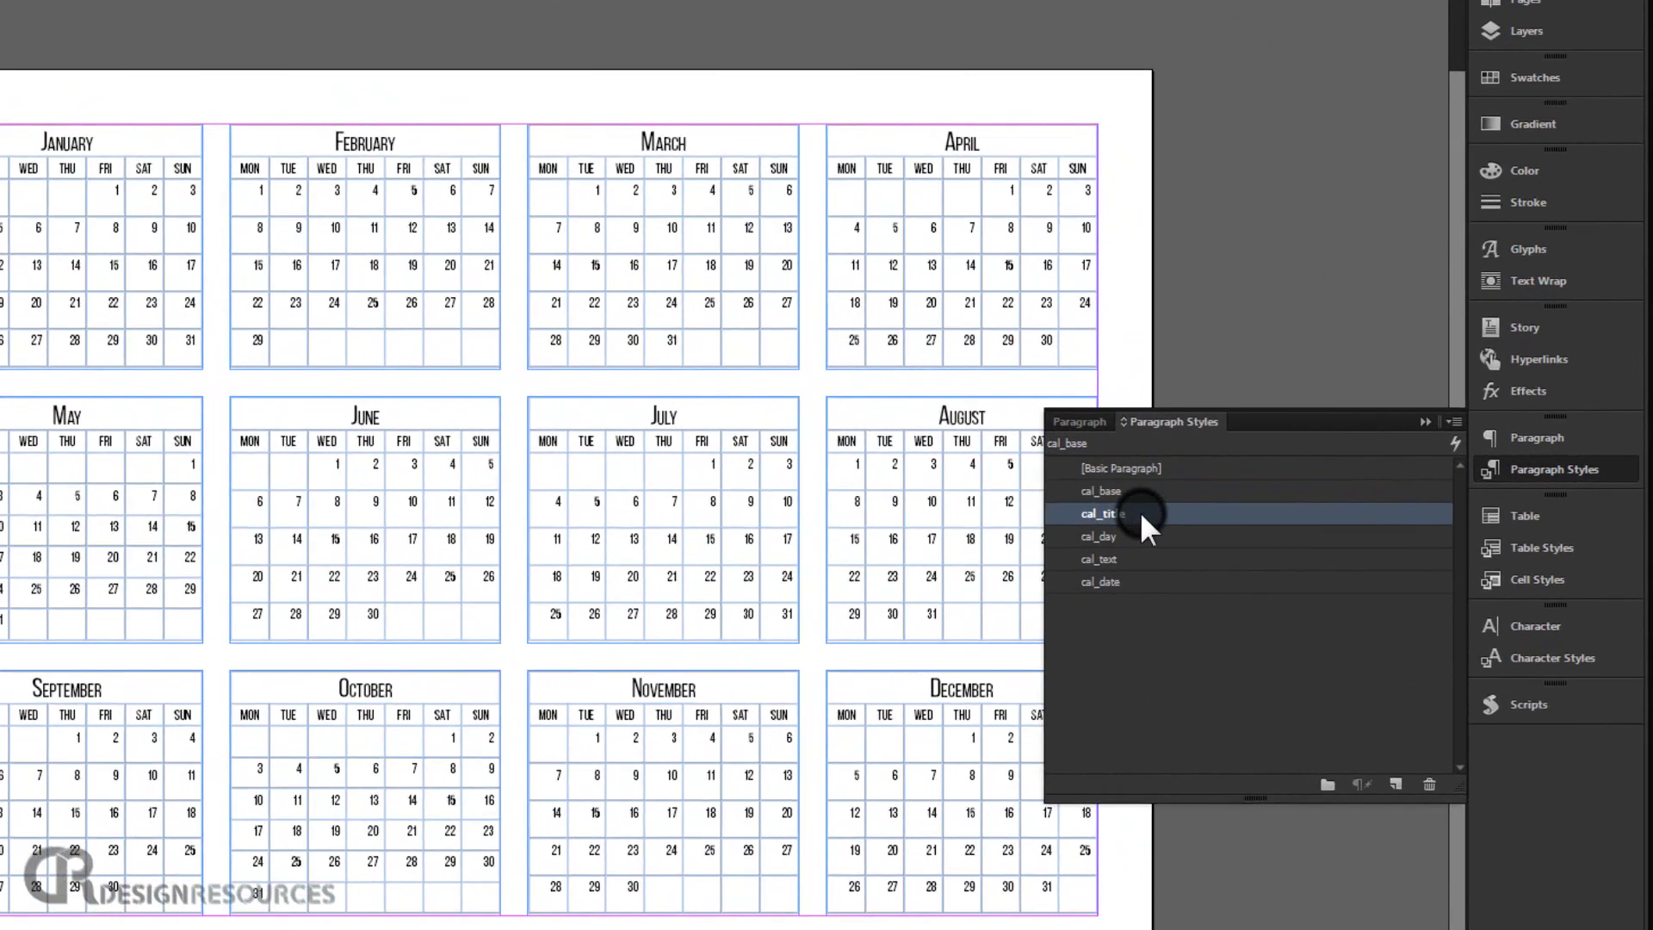
Edit the cal_title paragraph style and set its case to Normal
double_click(1264, 504)
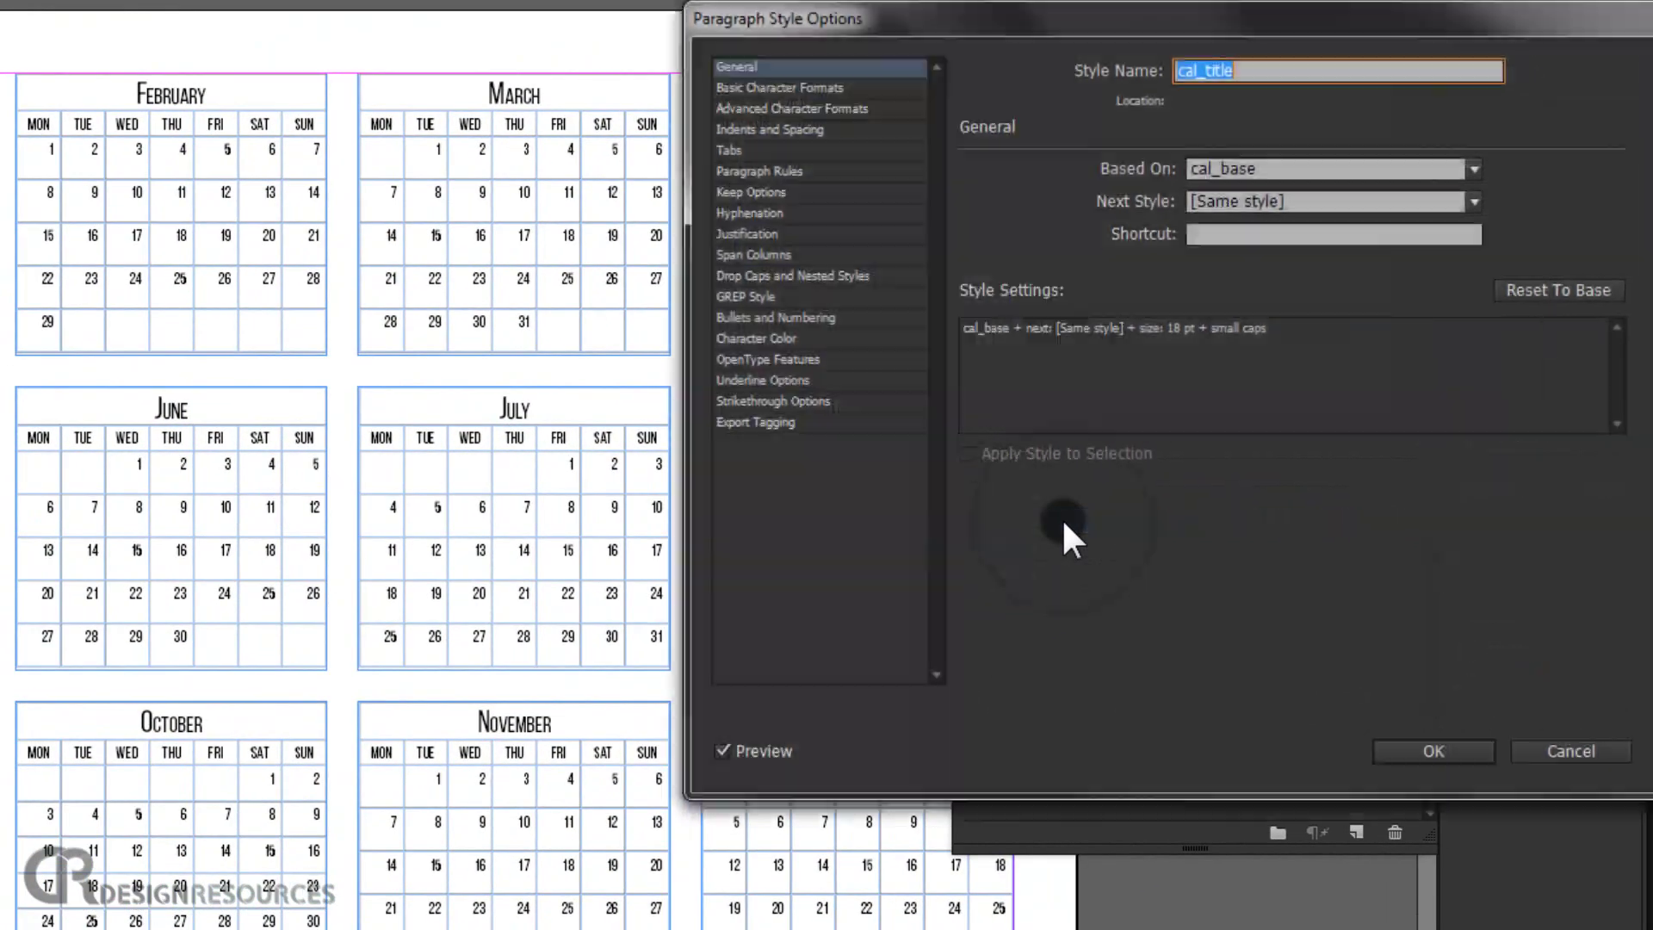
left_click(757, 88)
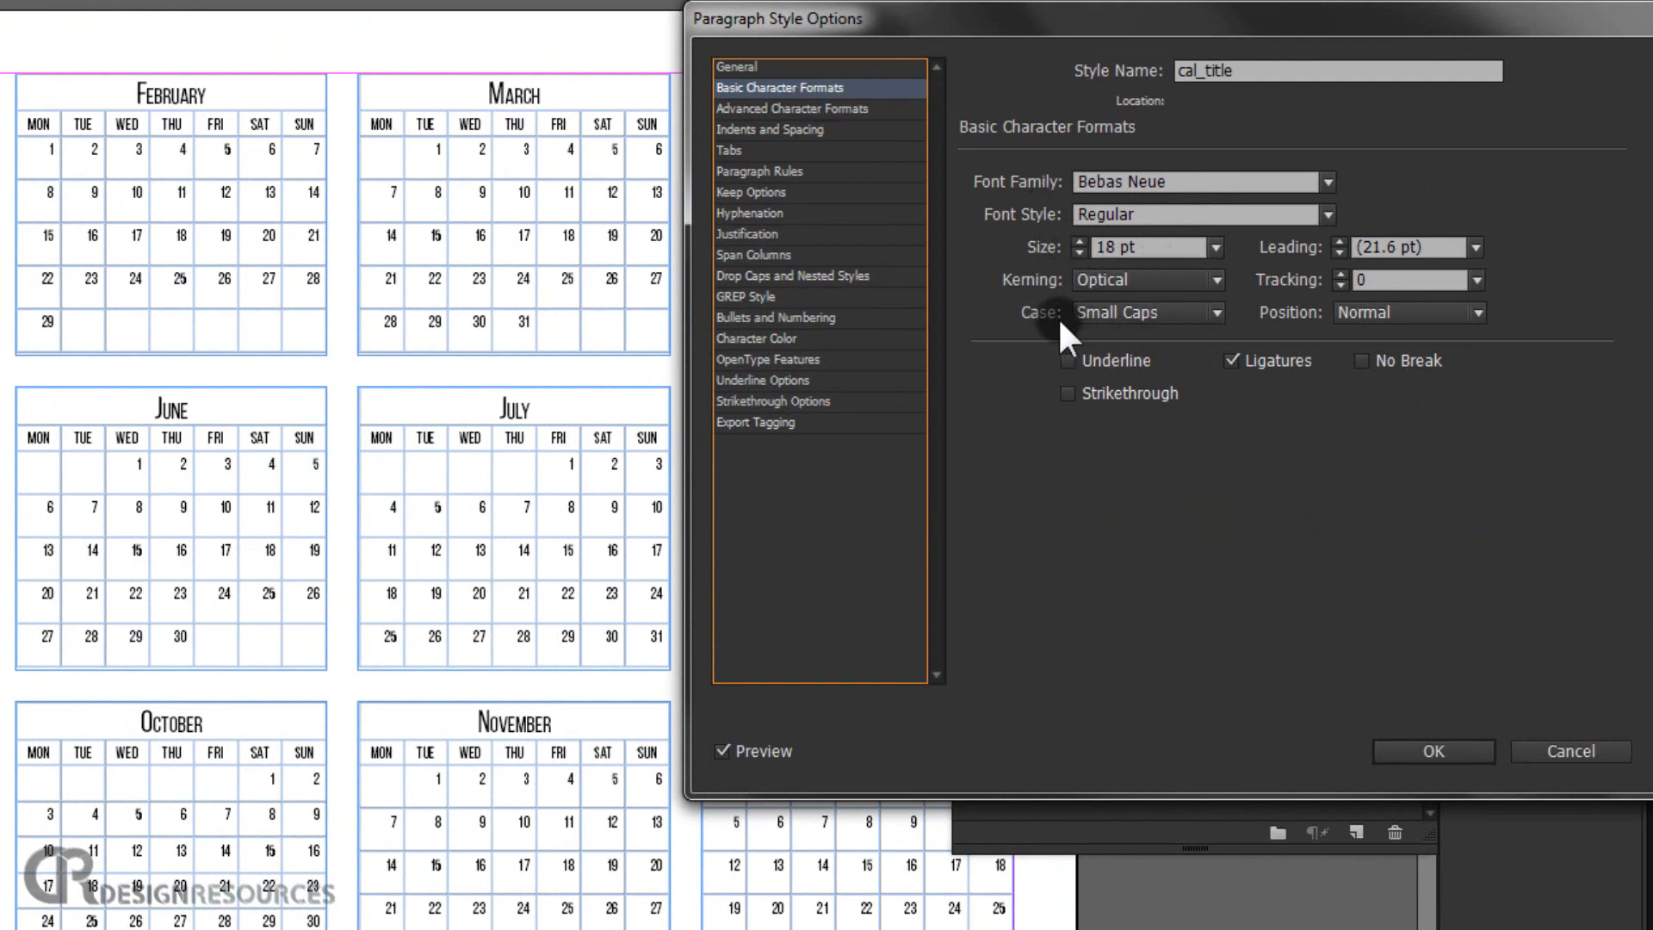
left_click(1149, 312)
left_click(1157, 328)
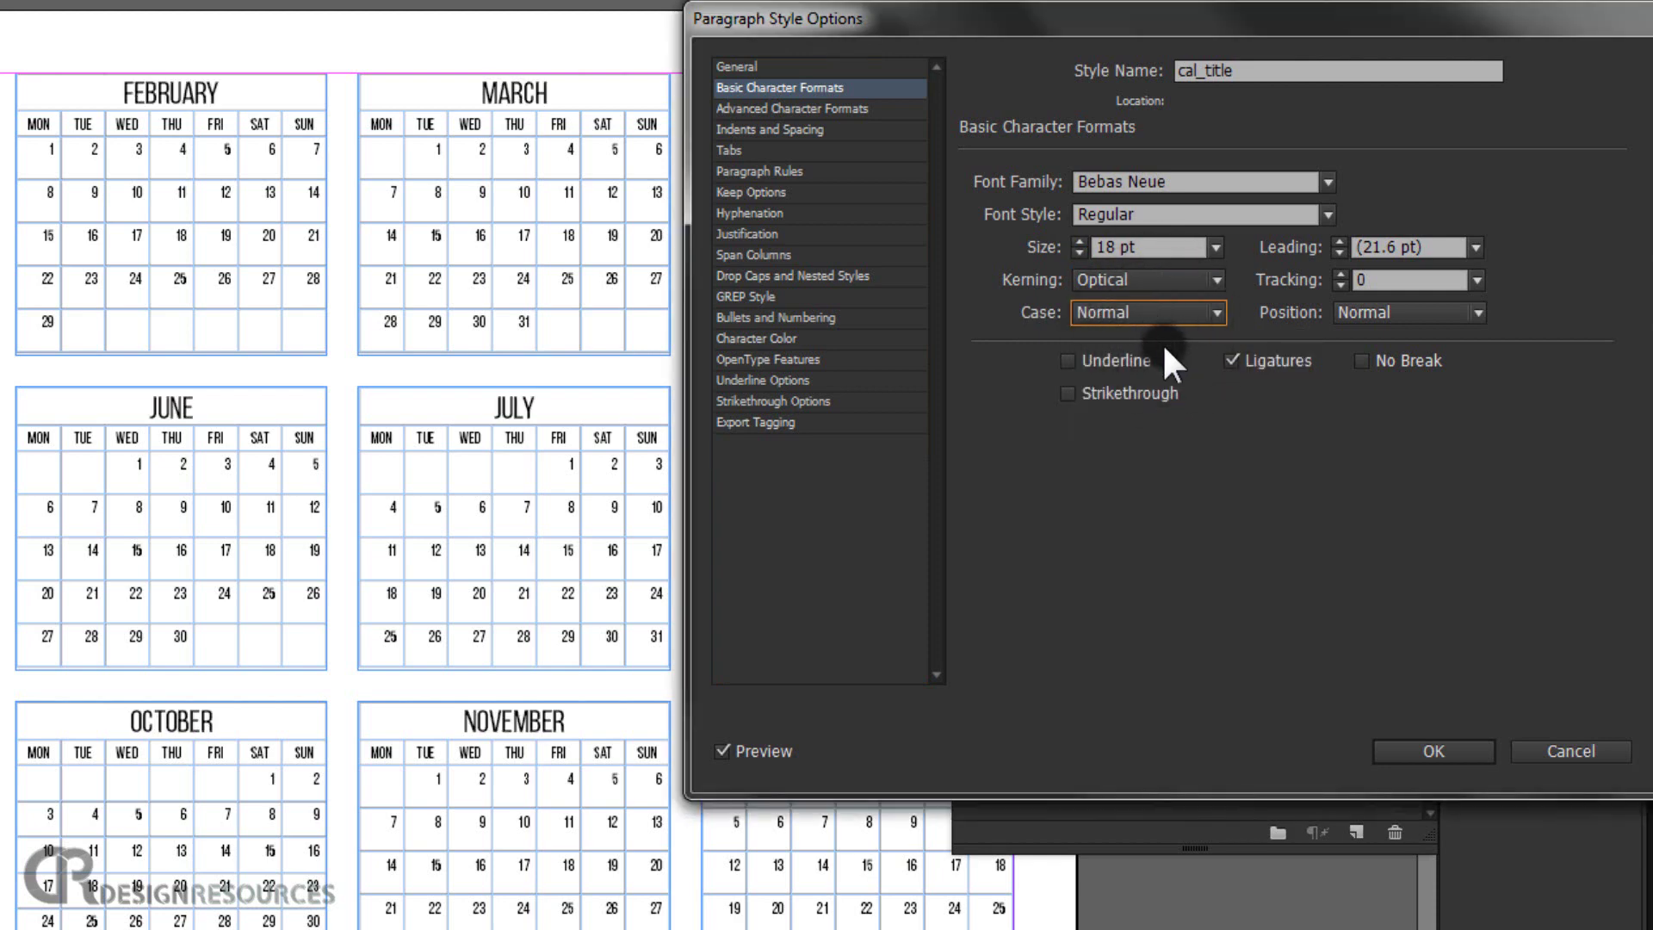
left_click(1119, 314)
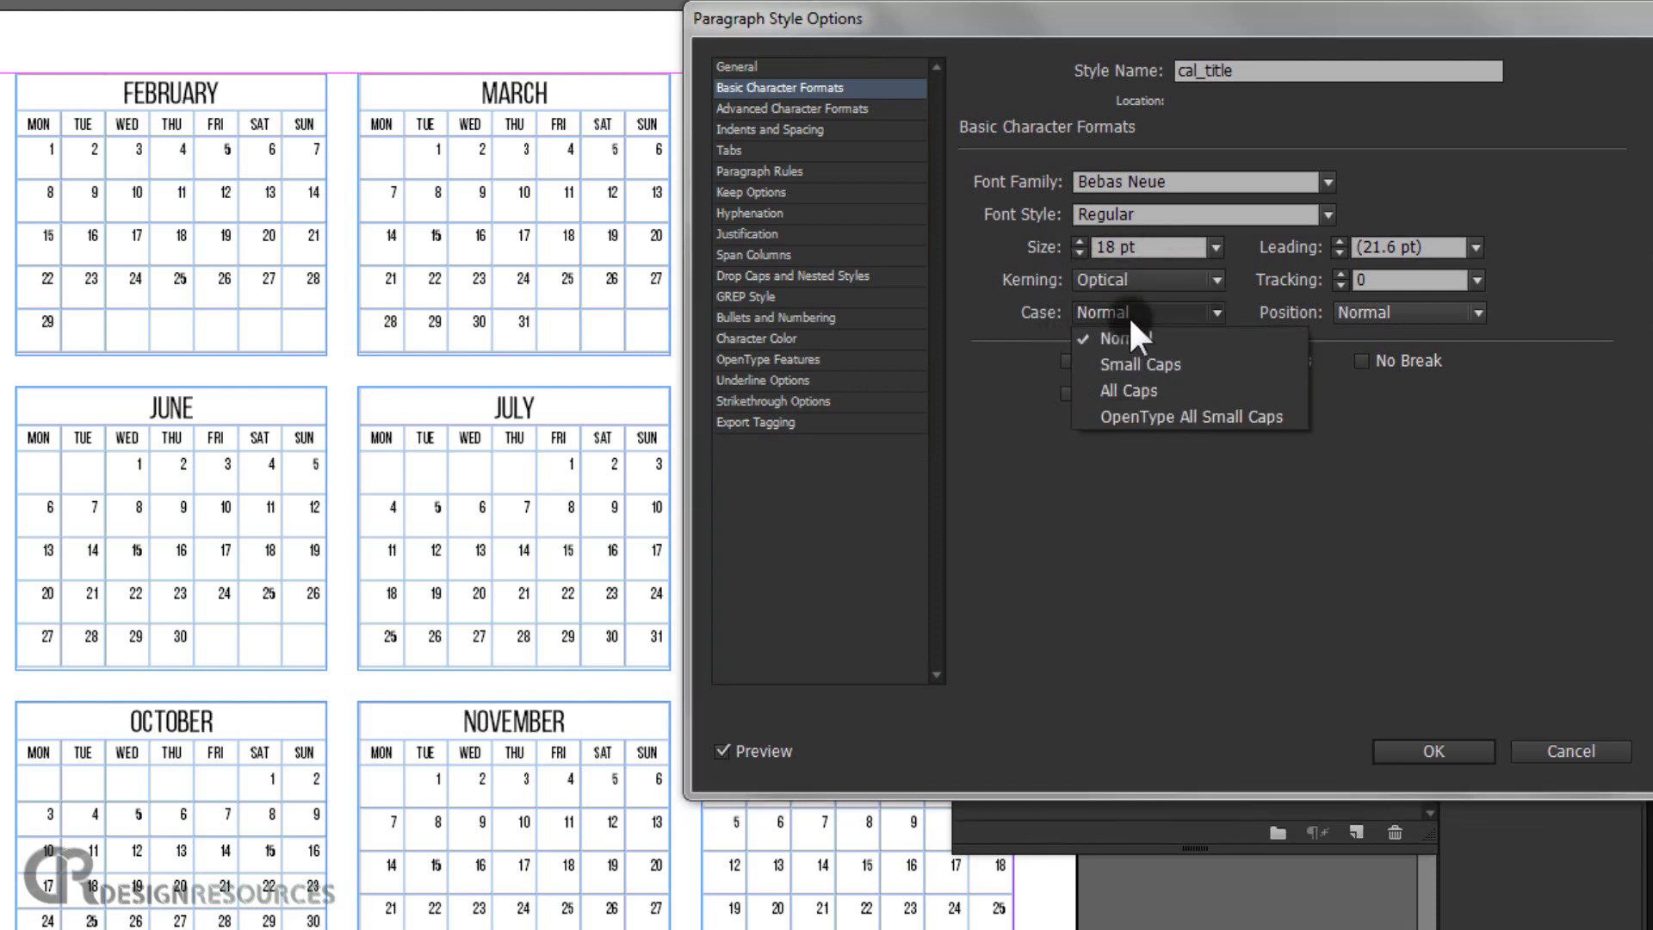
left_click(1130, 319)
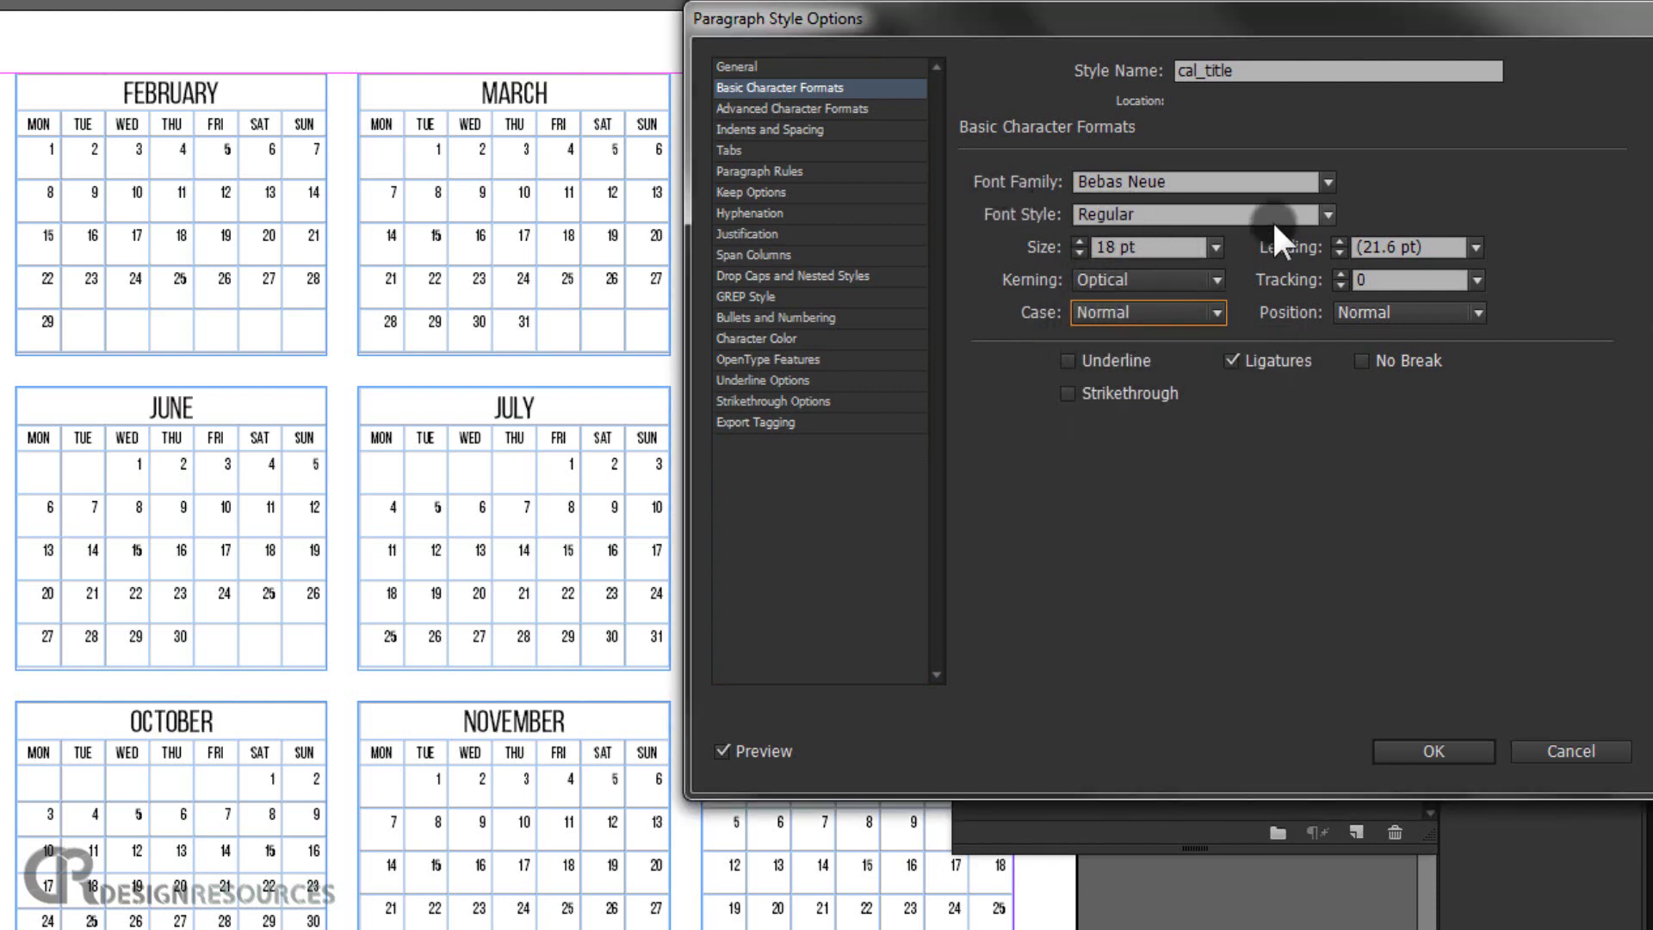
Try the Bold font style on the cal_title style and return it to Regular
left_click(1328, 214)
left_click(1156, 319)
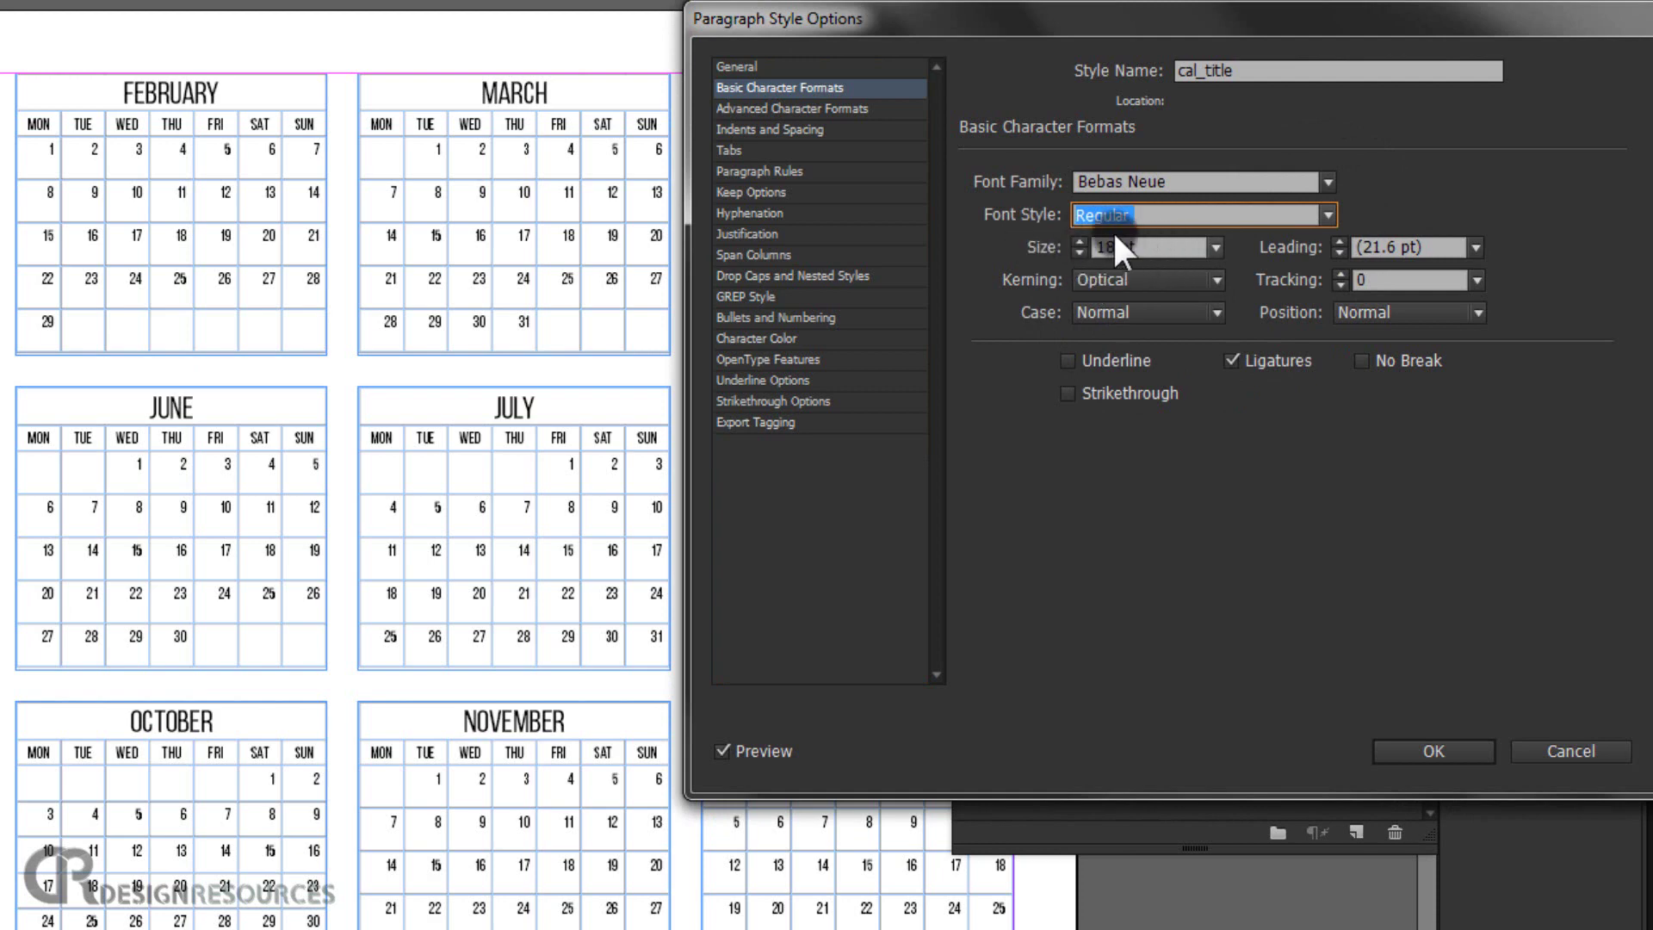
left_click(1328, 214)
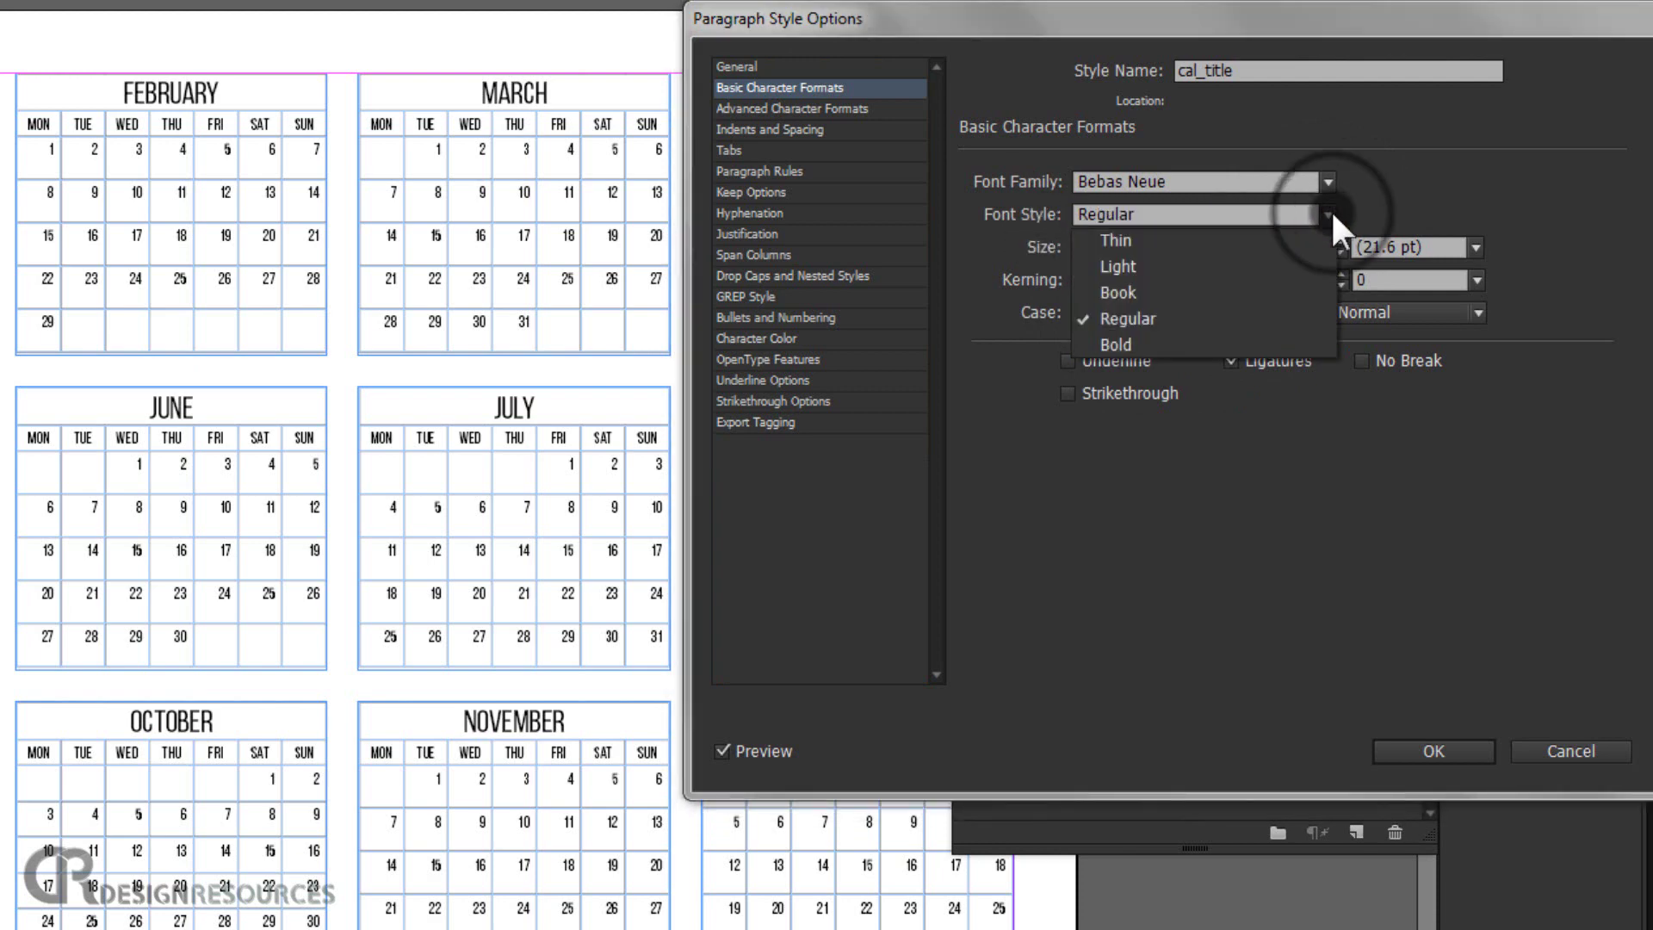
left_click(1188, 342)
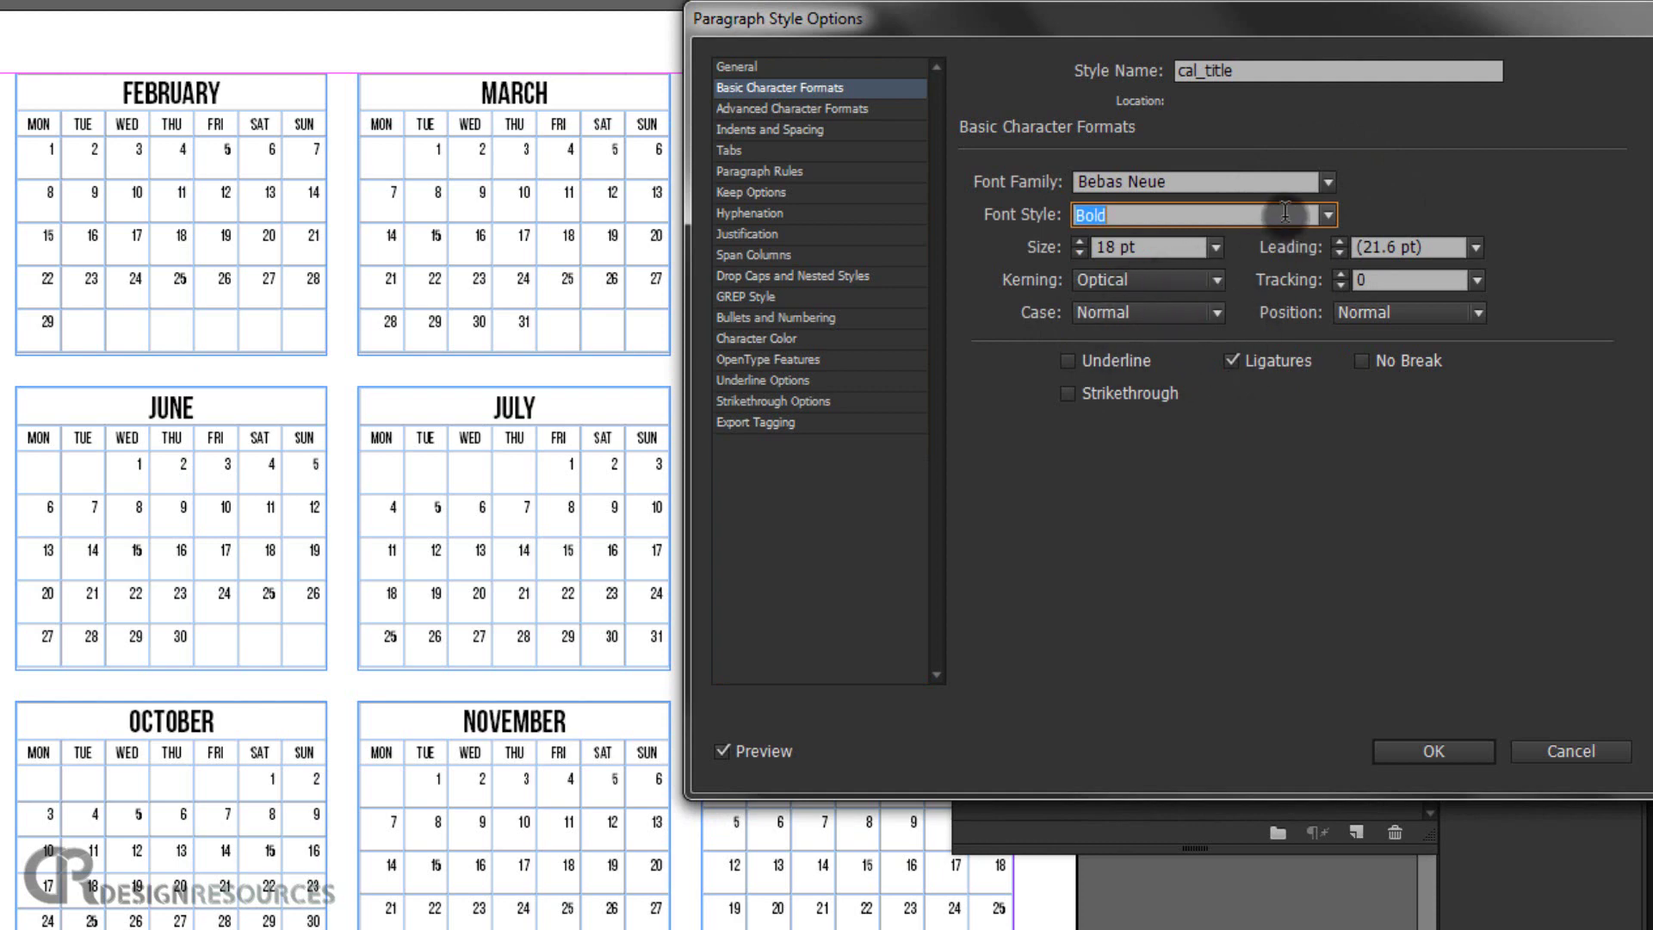
left_click(1327, 214)
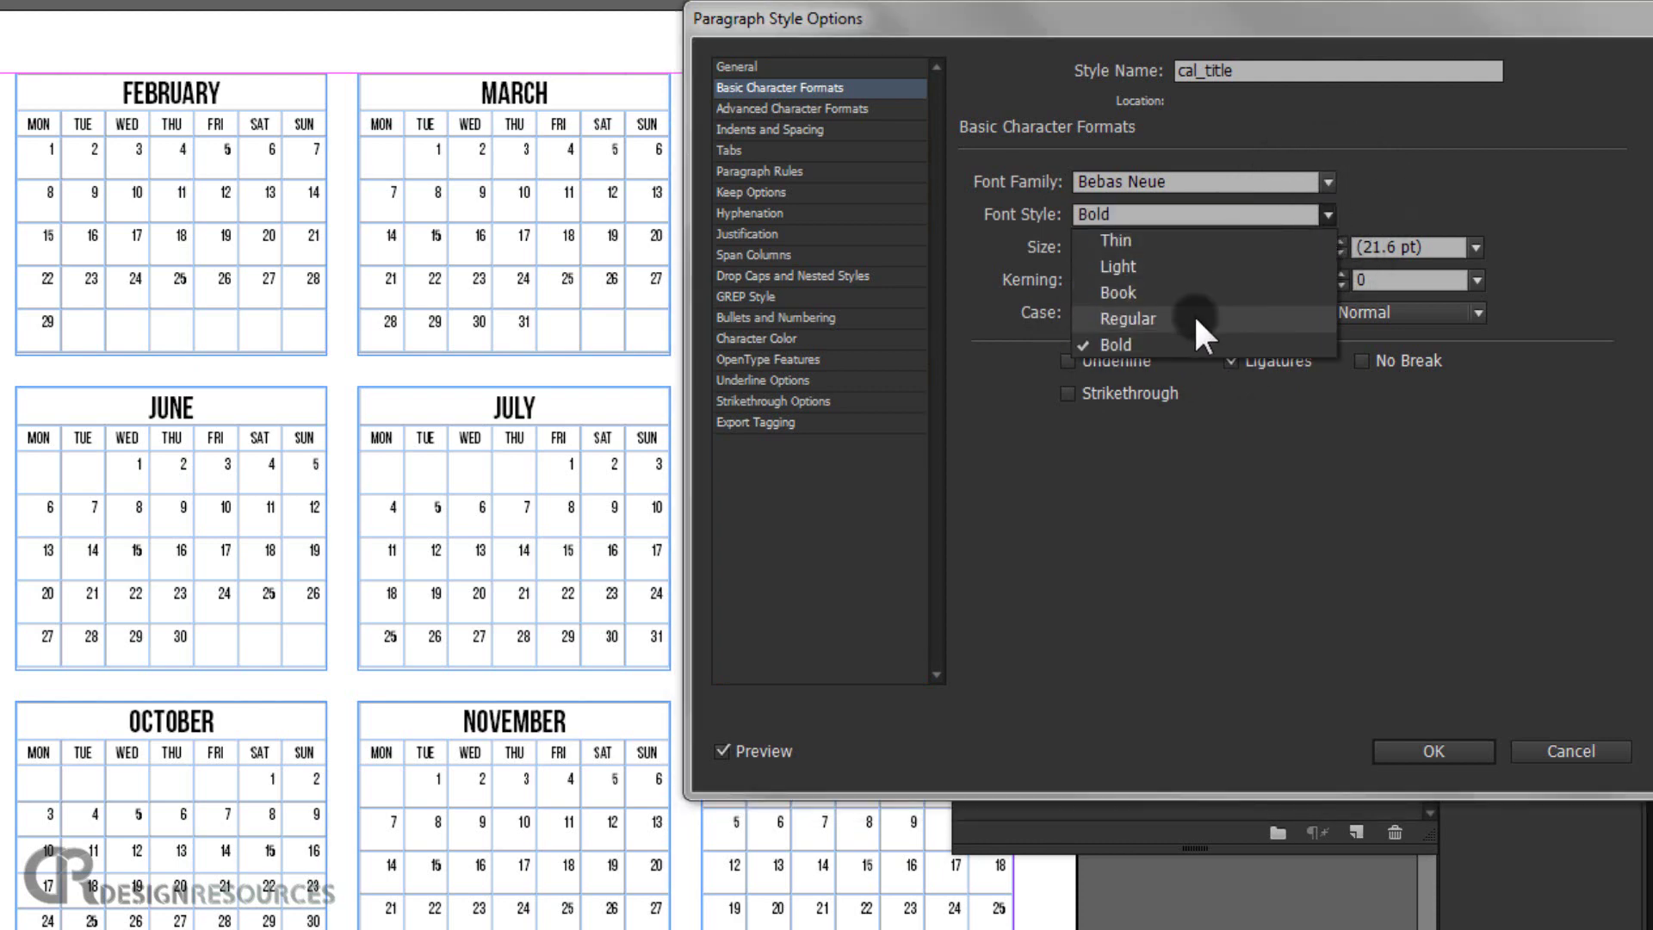
left_click(1195, 318)
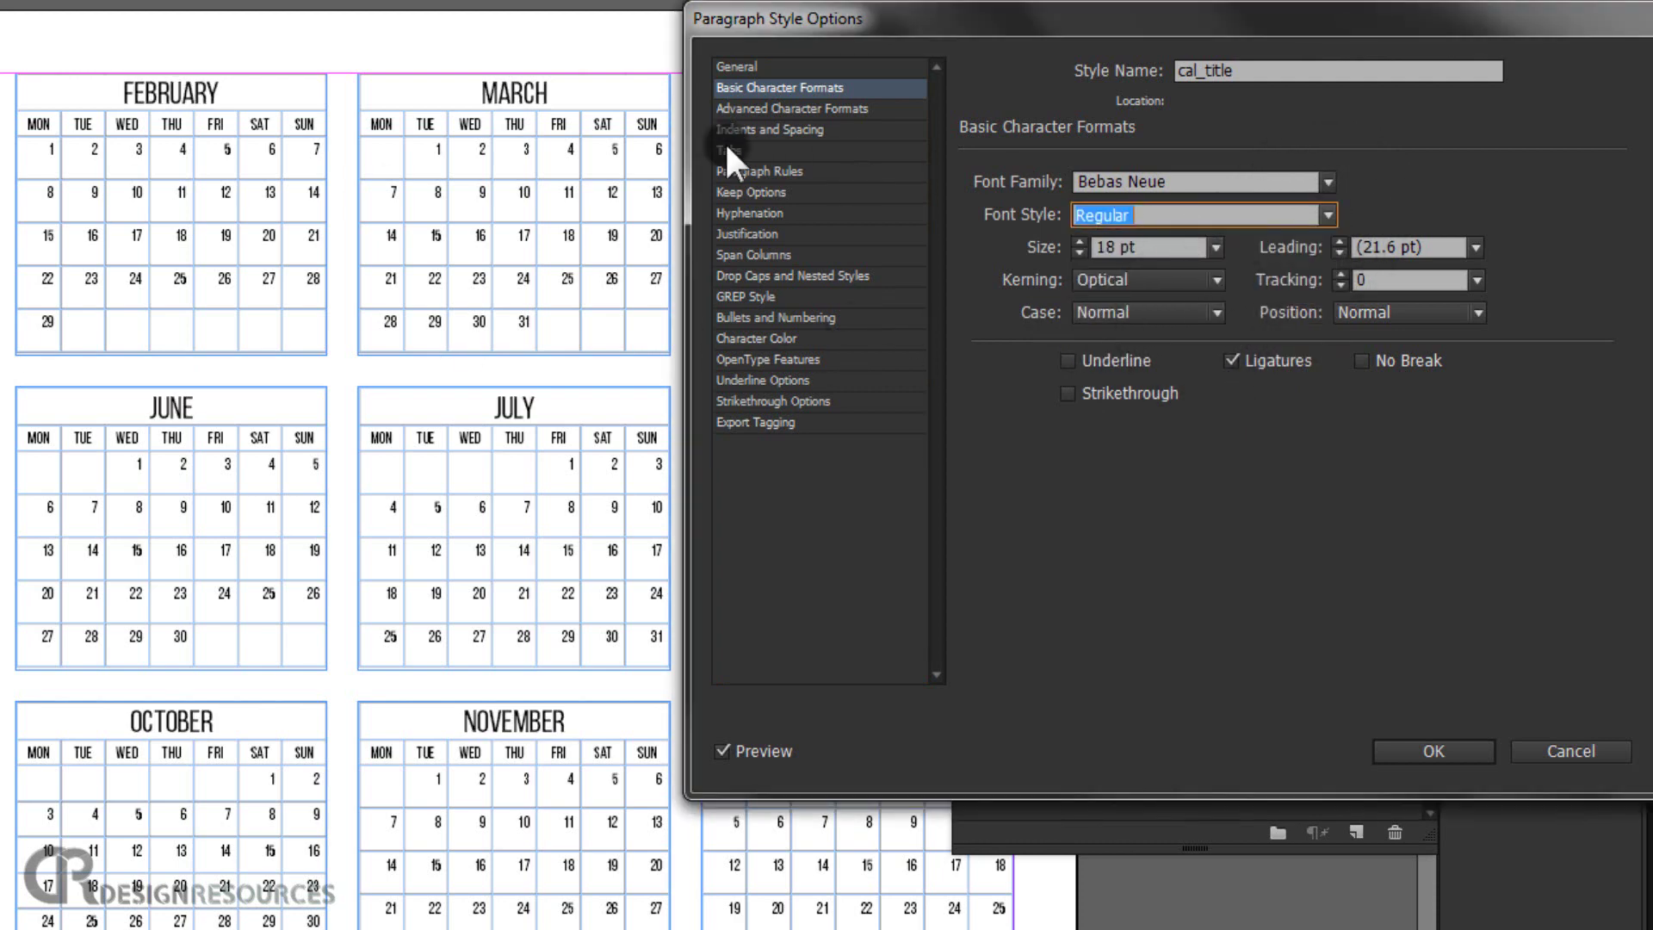
Check the cal_title style's indents and spacing, keep its Center alignment, and apply the style changes
left_click(747, 107)
left_click(748, 129)
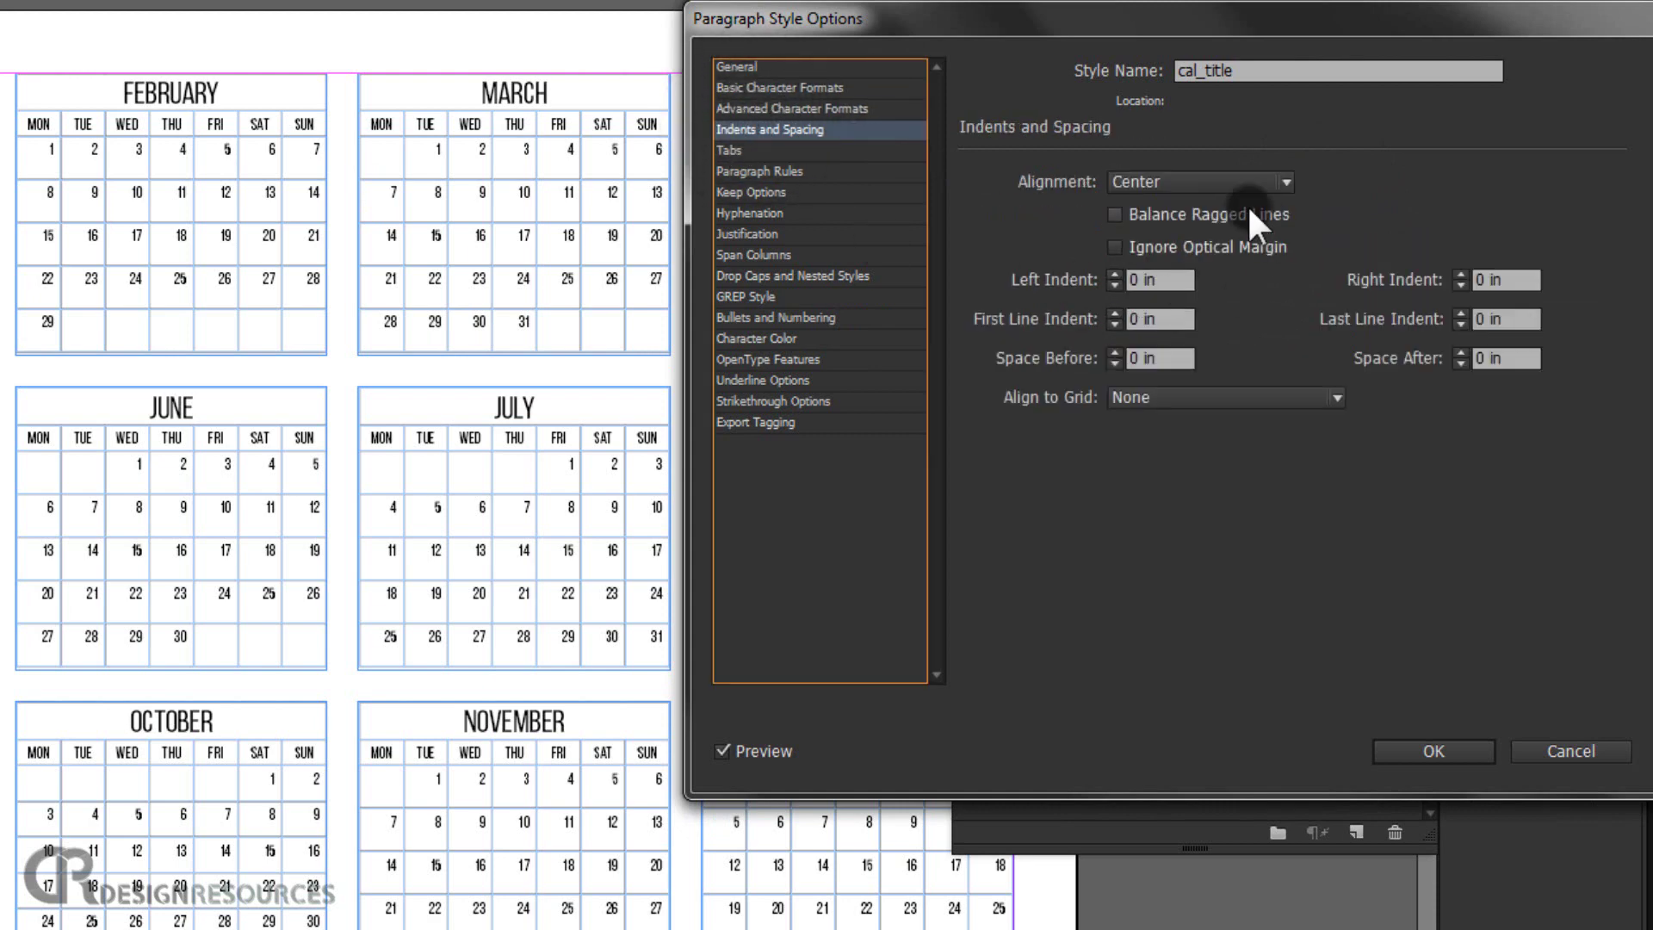
left_click(1399, 748)
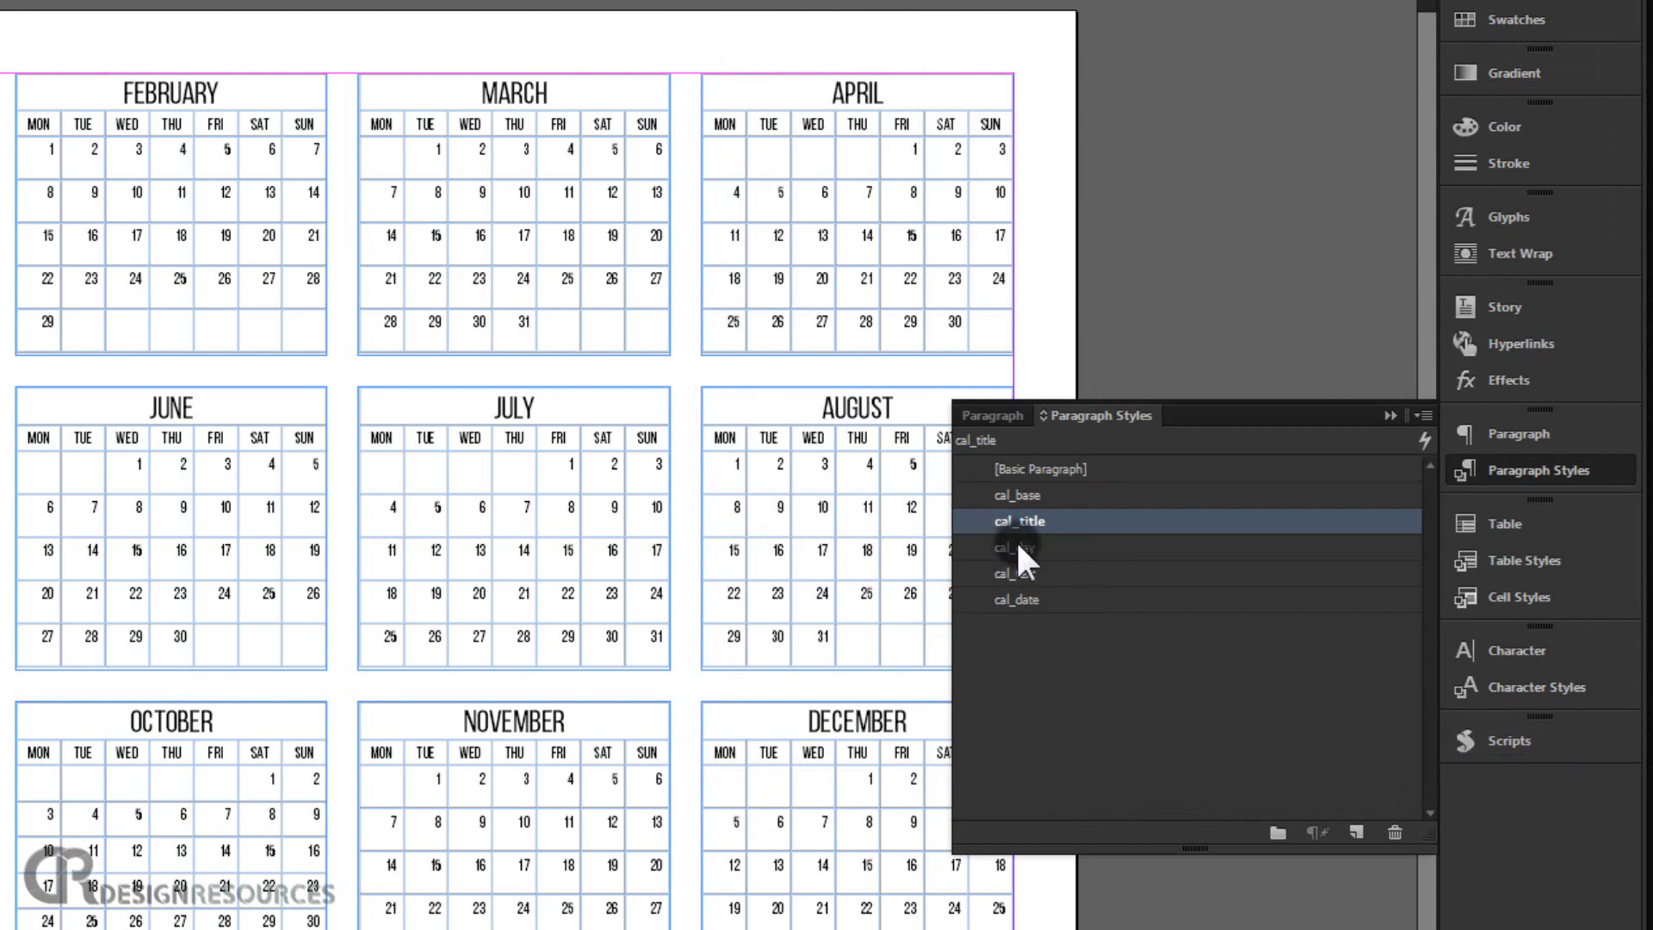
Set the cal_day paragraph style's font size to 11 pt, keep its Center alignment, and apply the style changes
double_click(1082, 545)
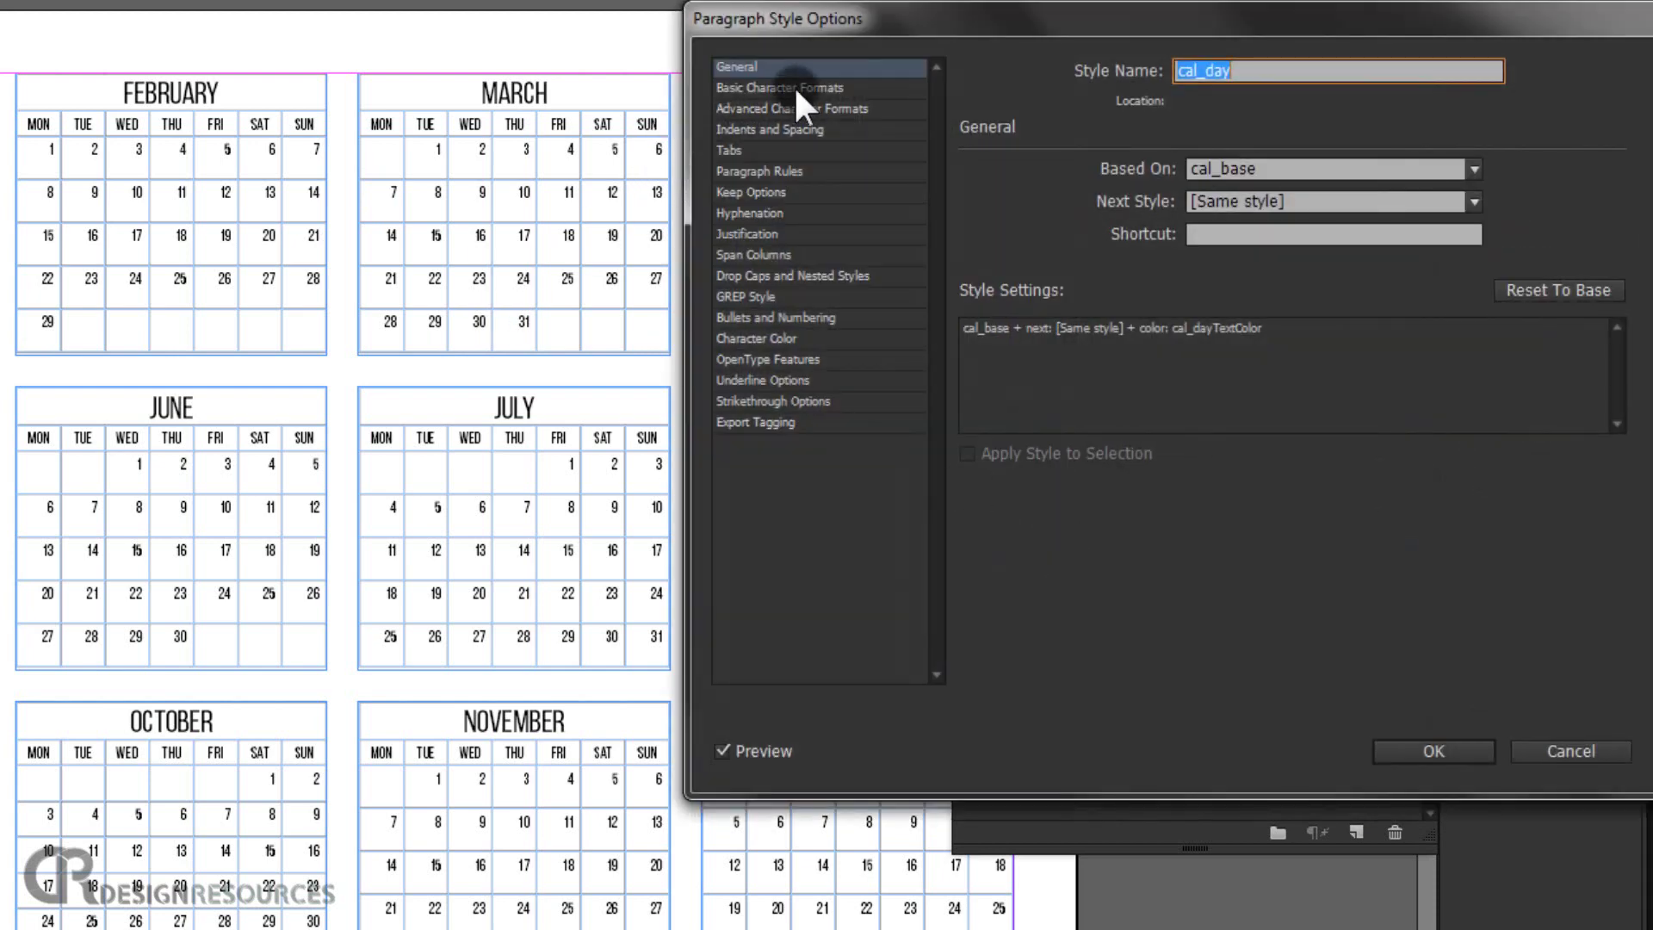
left_click(771, 86)
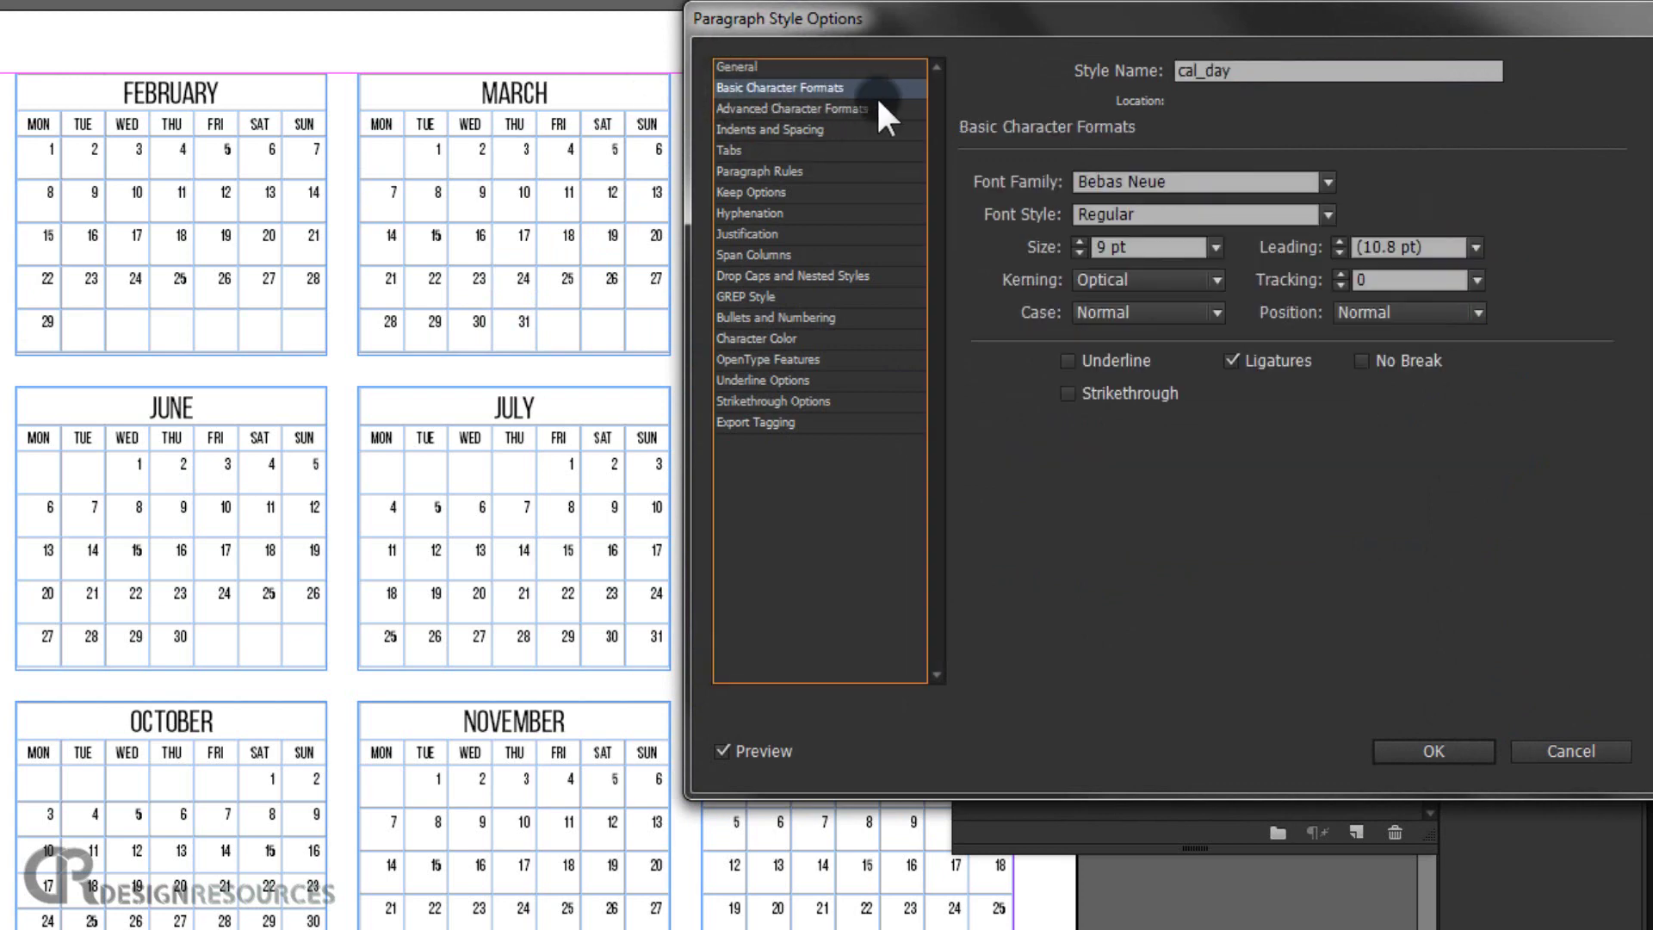
left_click(1079, 241)
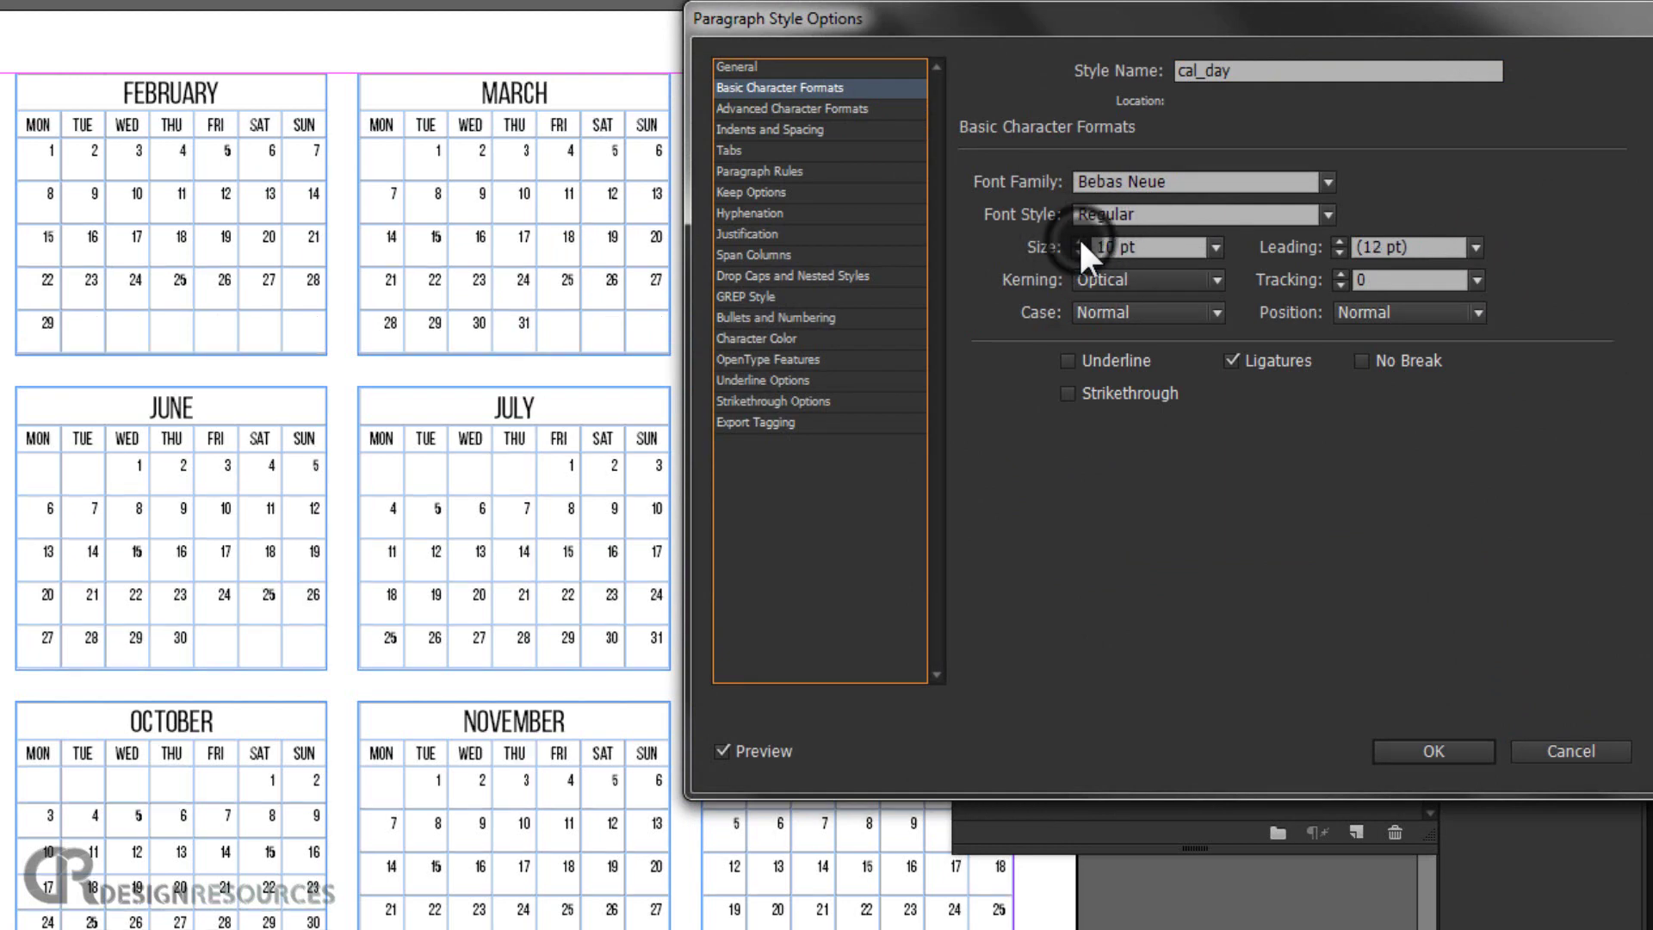
left_click(1079, 241)
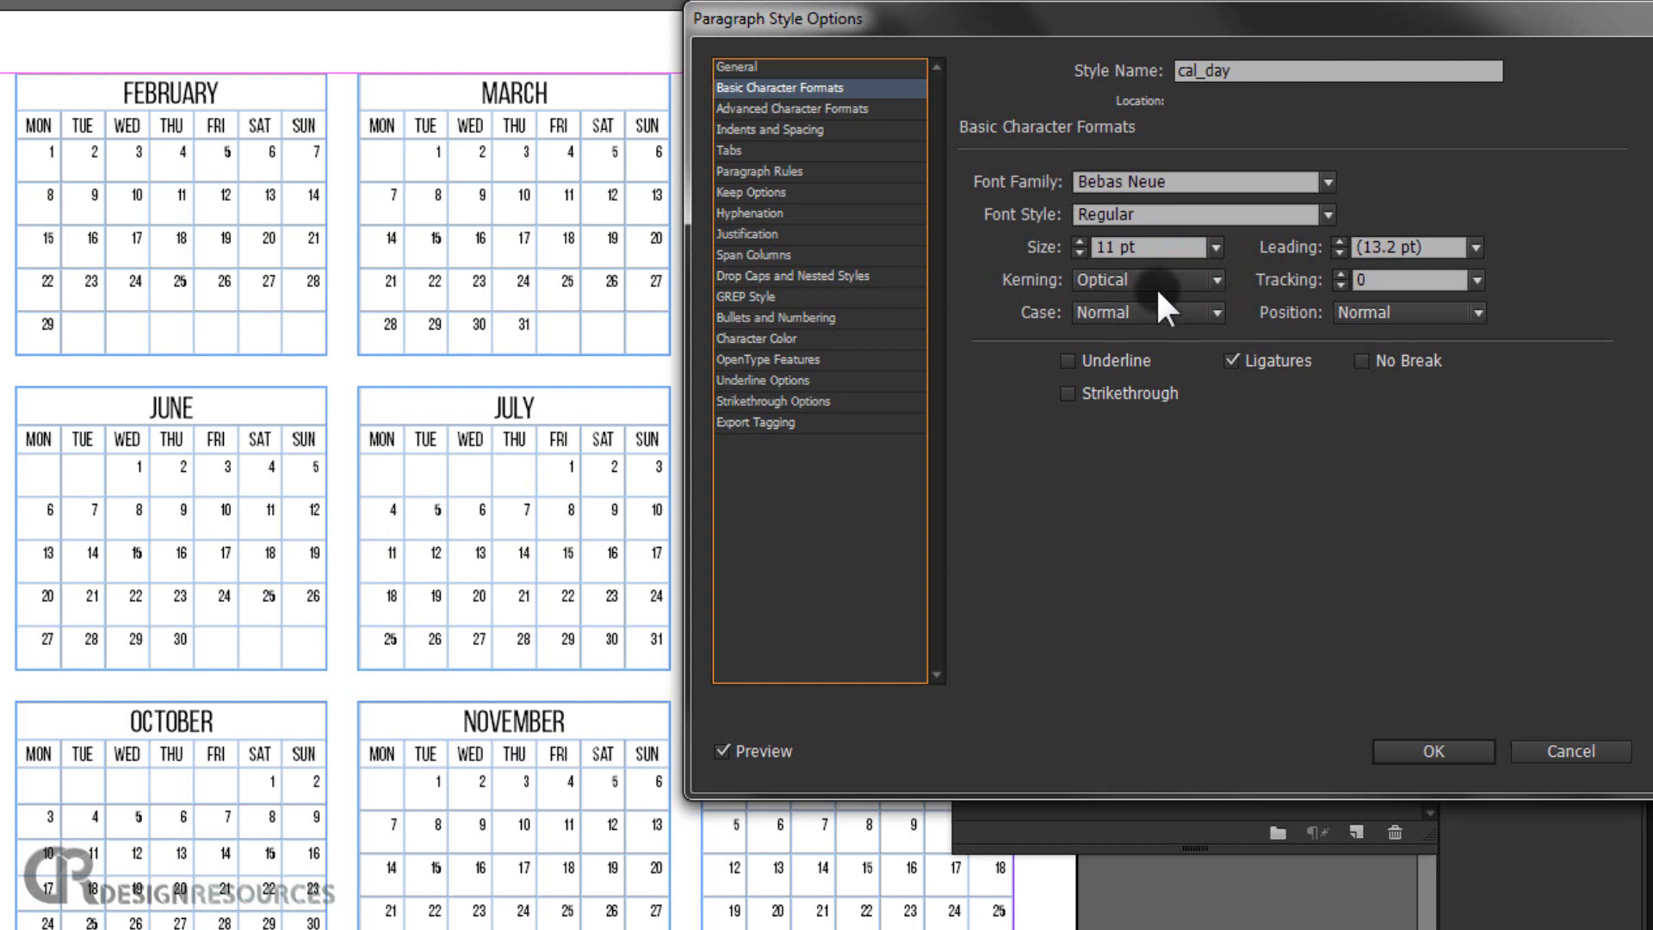
left_click(785, 131)
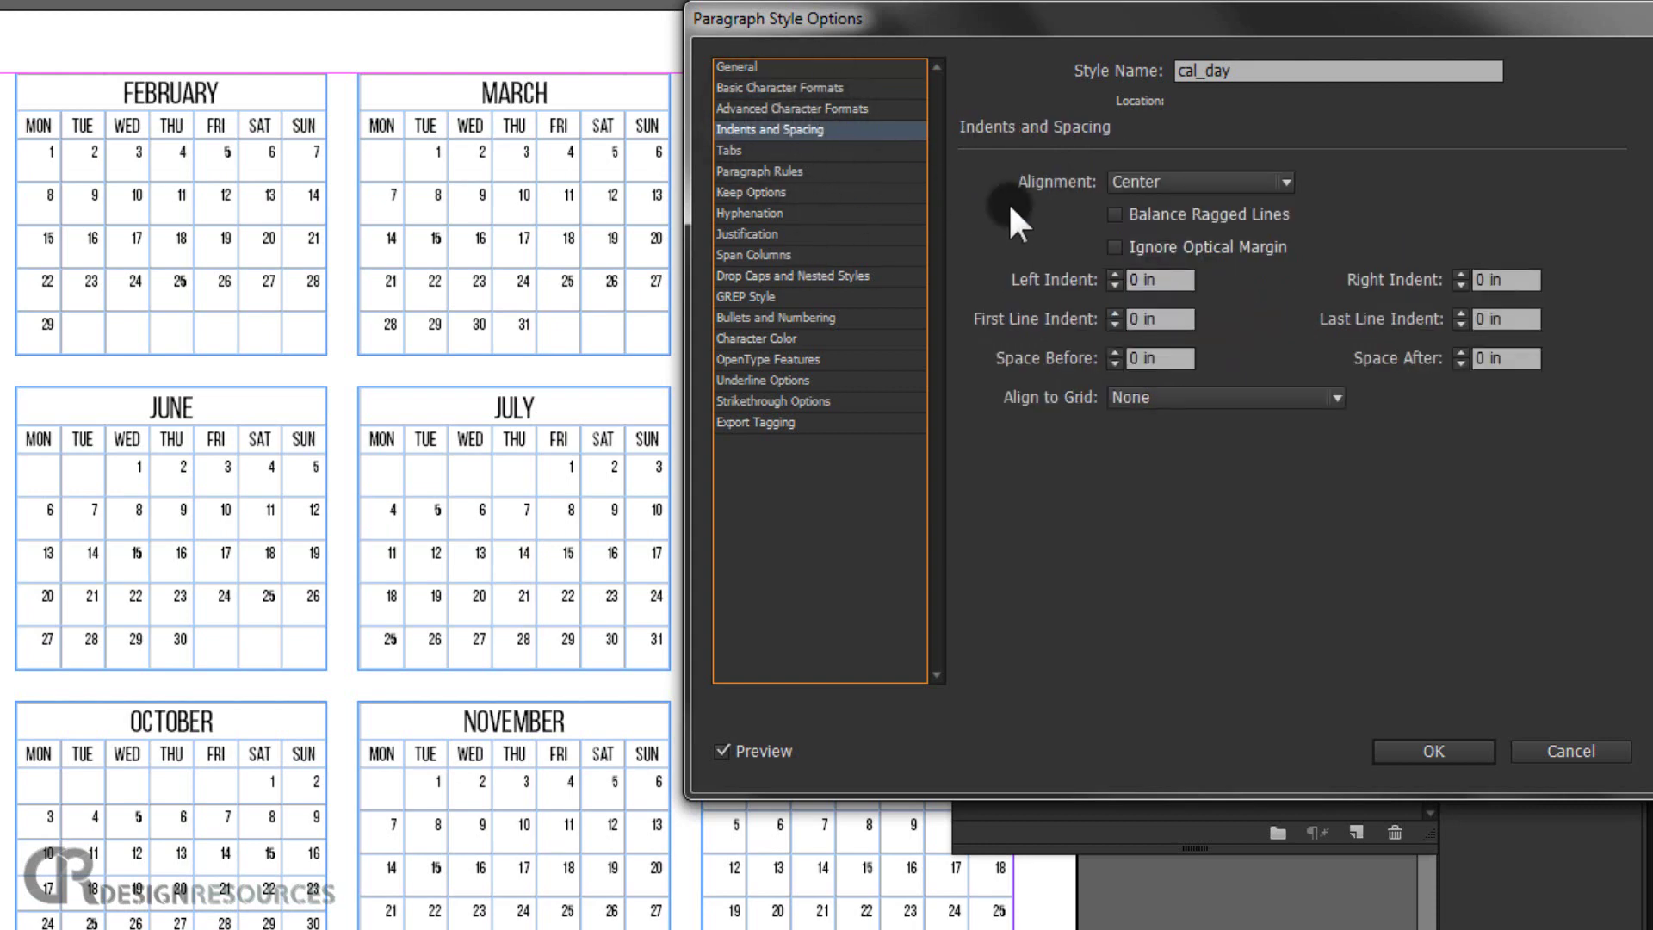
left_click(780, 86)
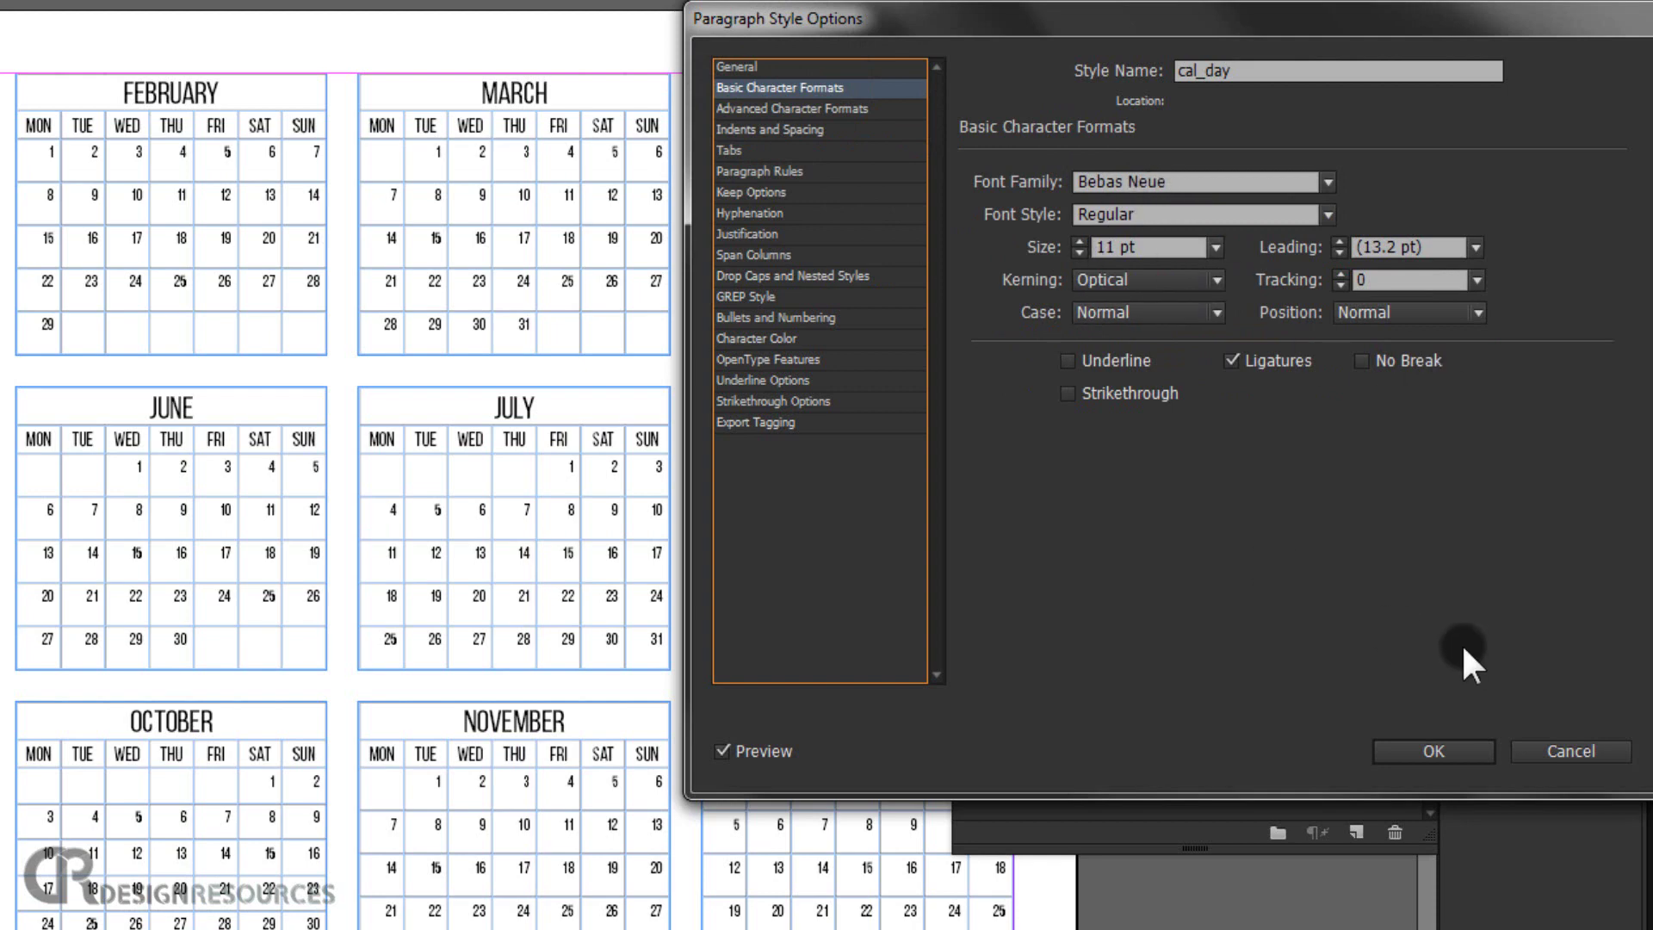
left_click(1436, 749)
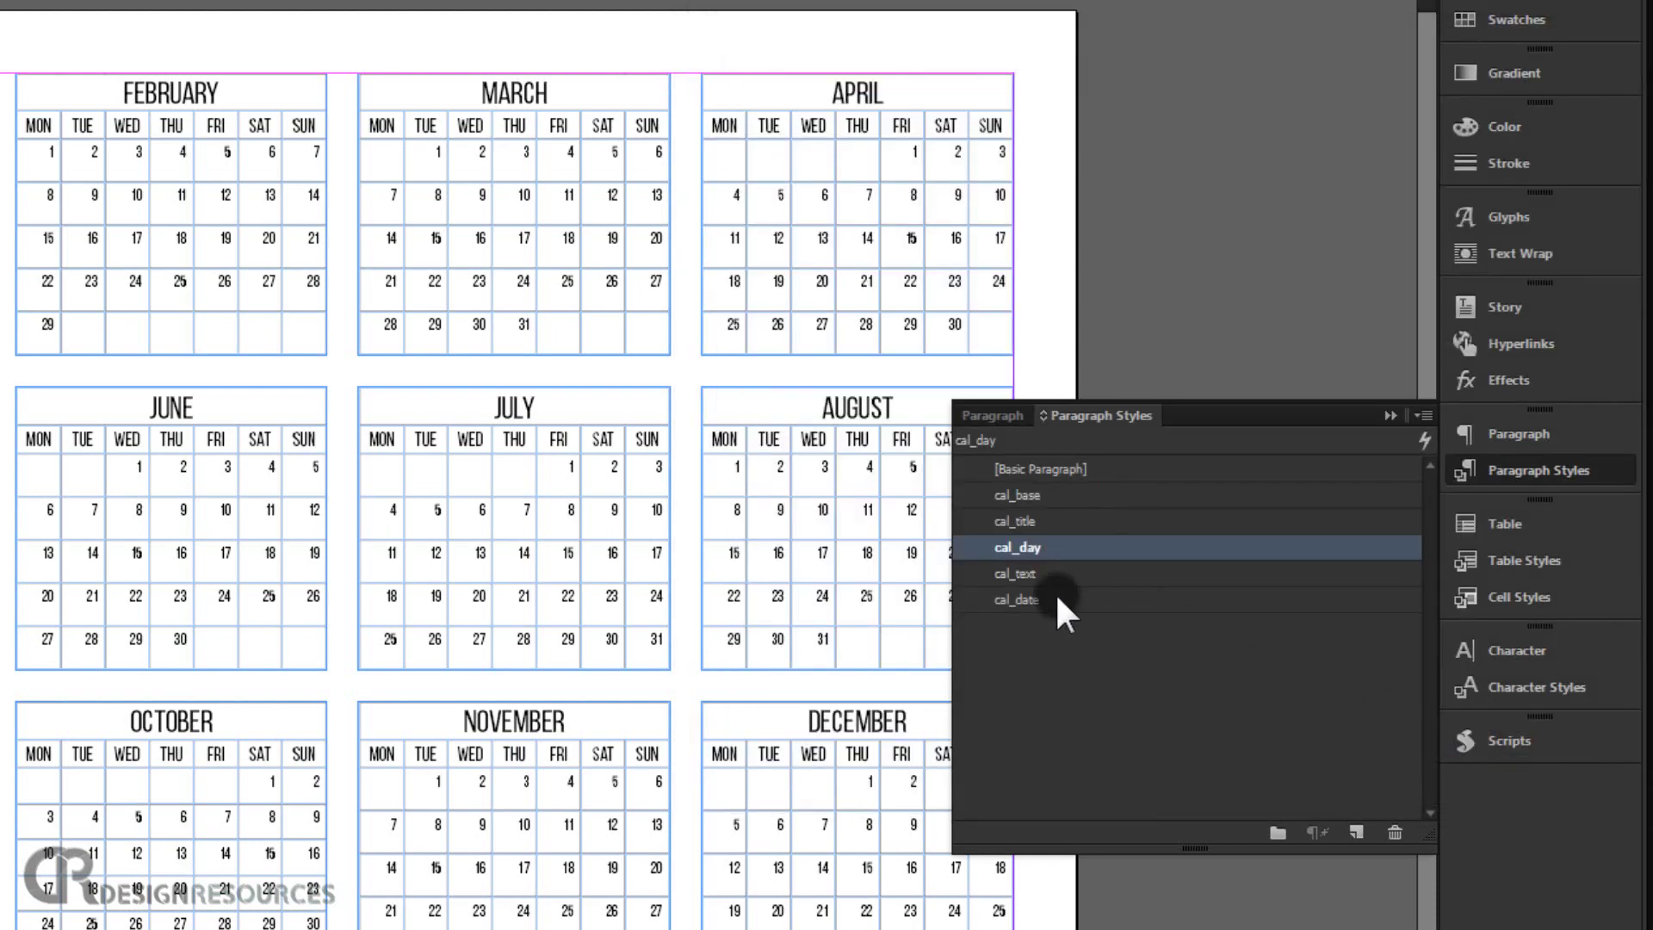
Try a 10 pt size on the cal_text paragraph style, return it to 9 pt, and confirm with Center alignment kept
double_click(1058, 574)
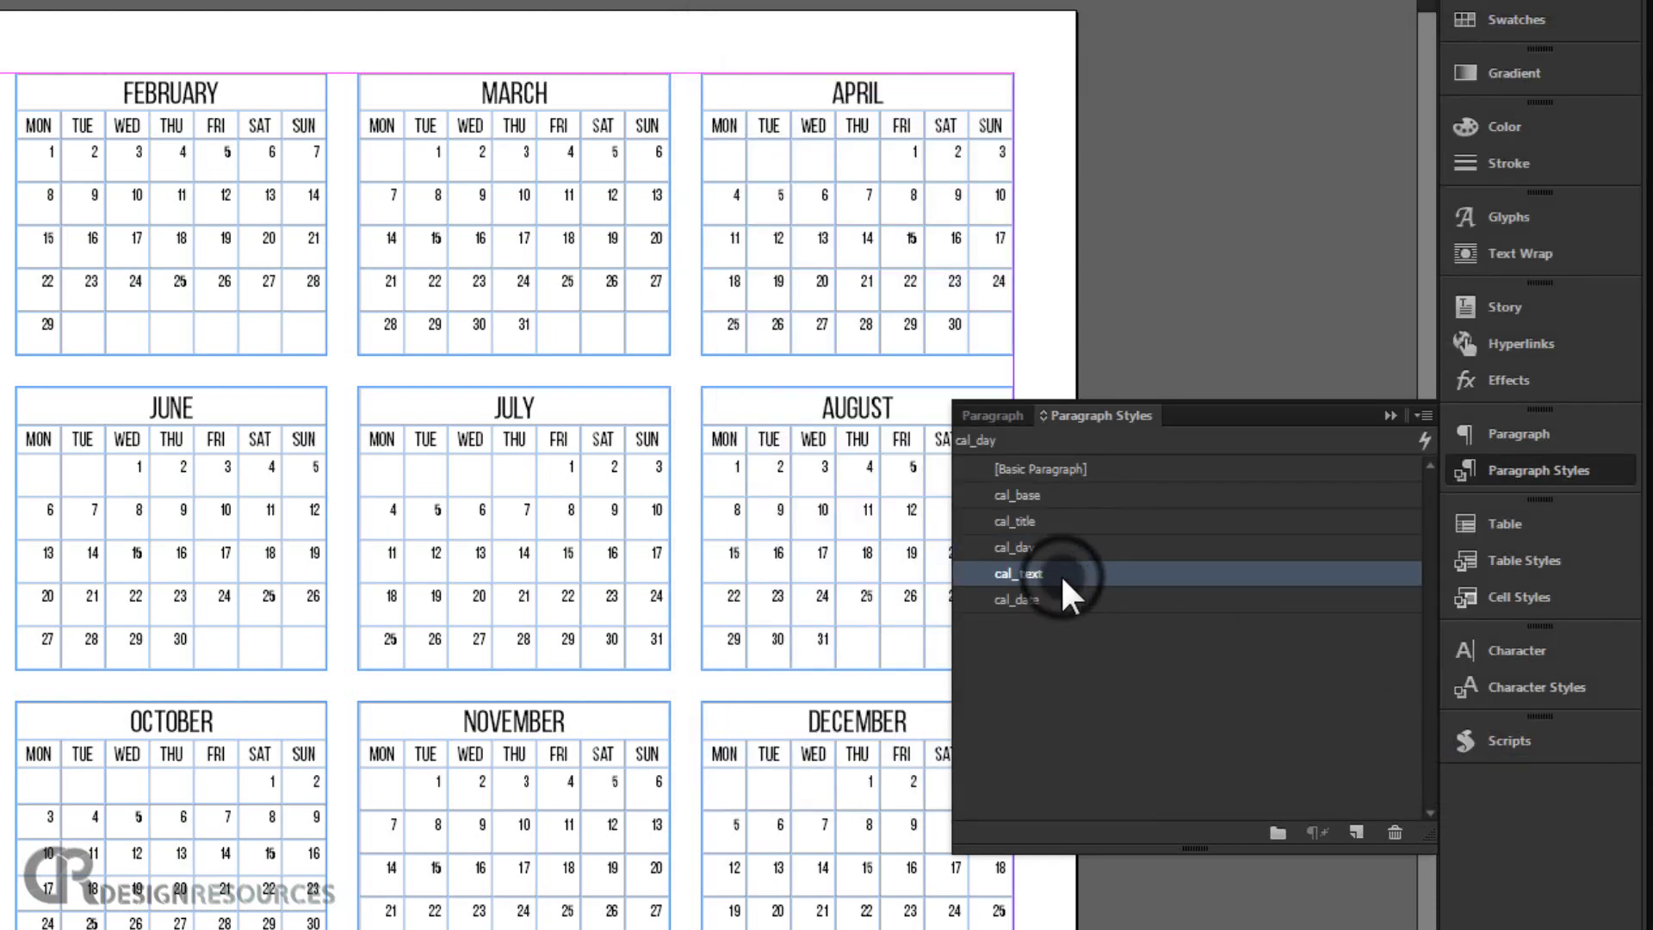
left_click(761, 86)
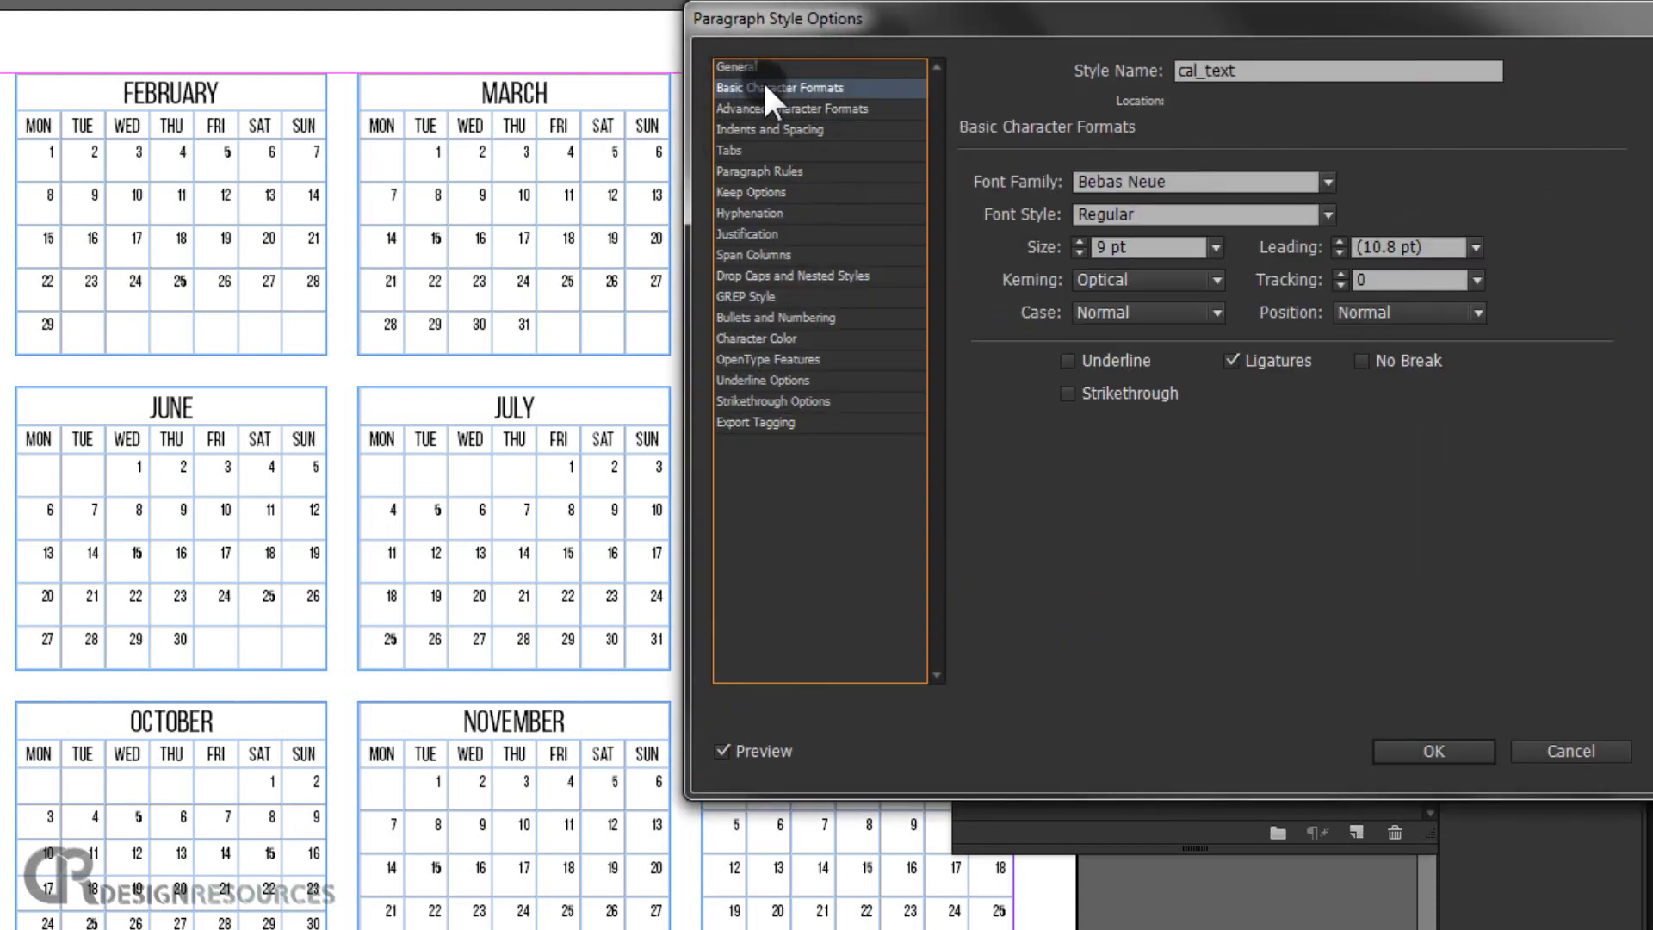
left_click(1080, 241)
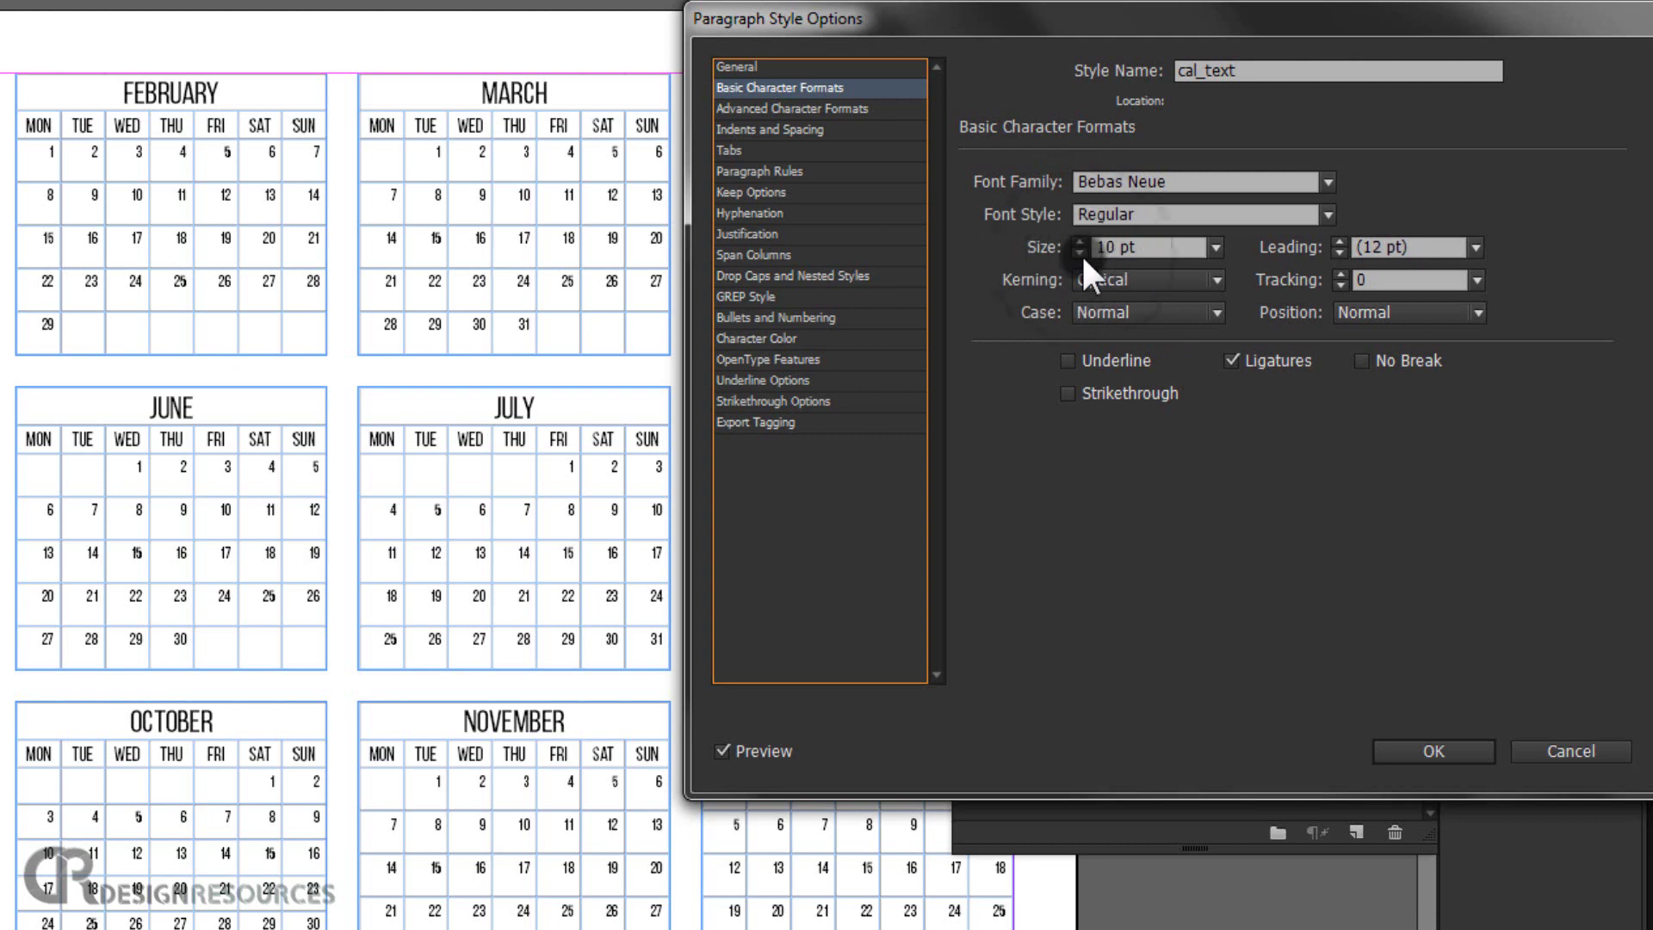
left_click(1079, 252)
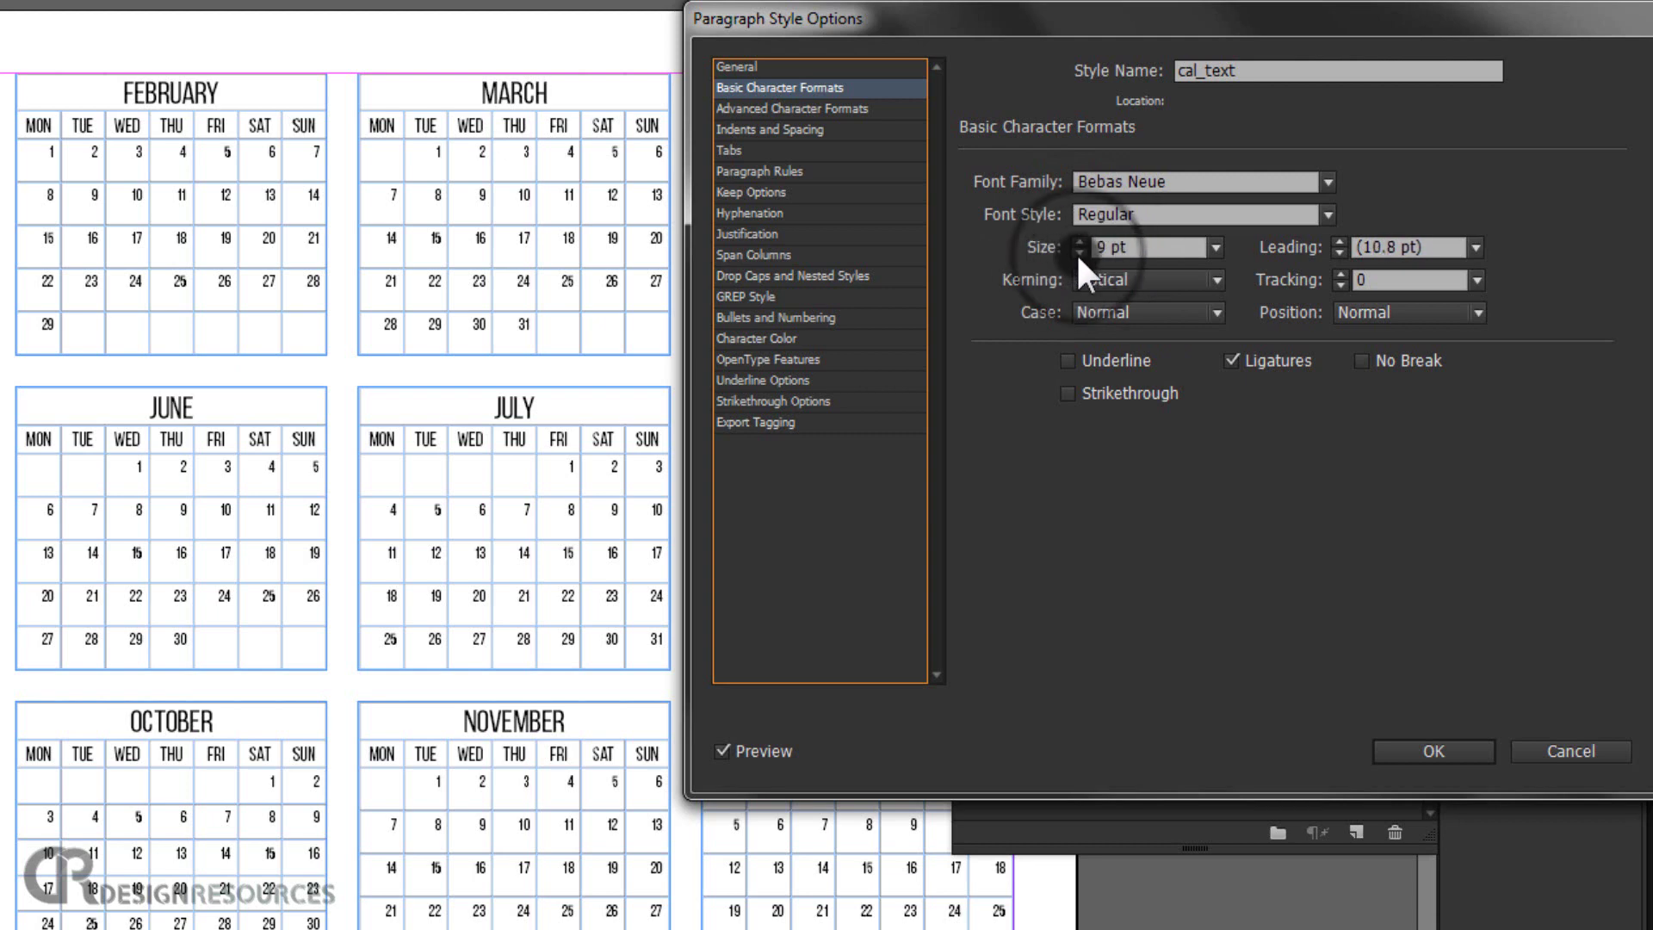
left_click(774, 129)
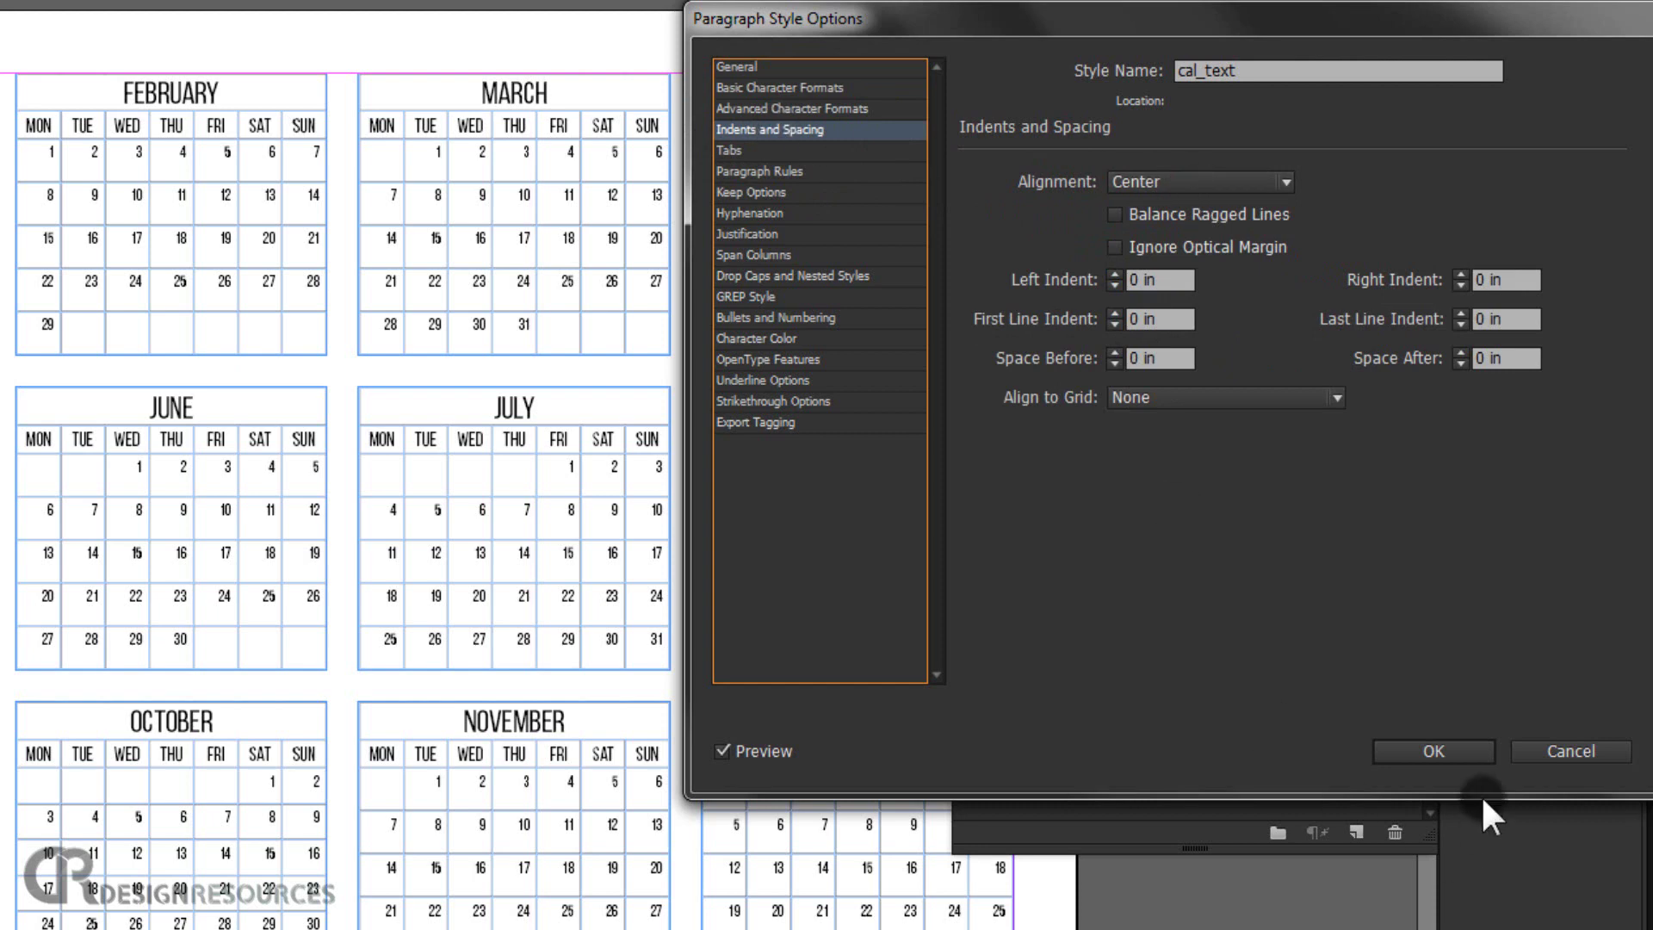
left_click(1422, 750)
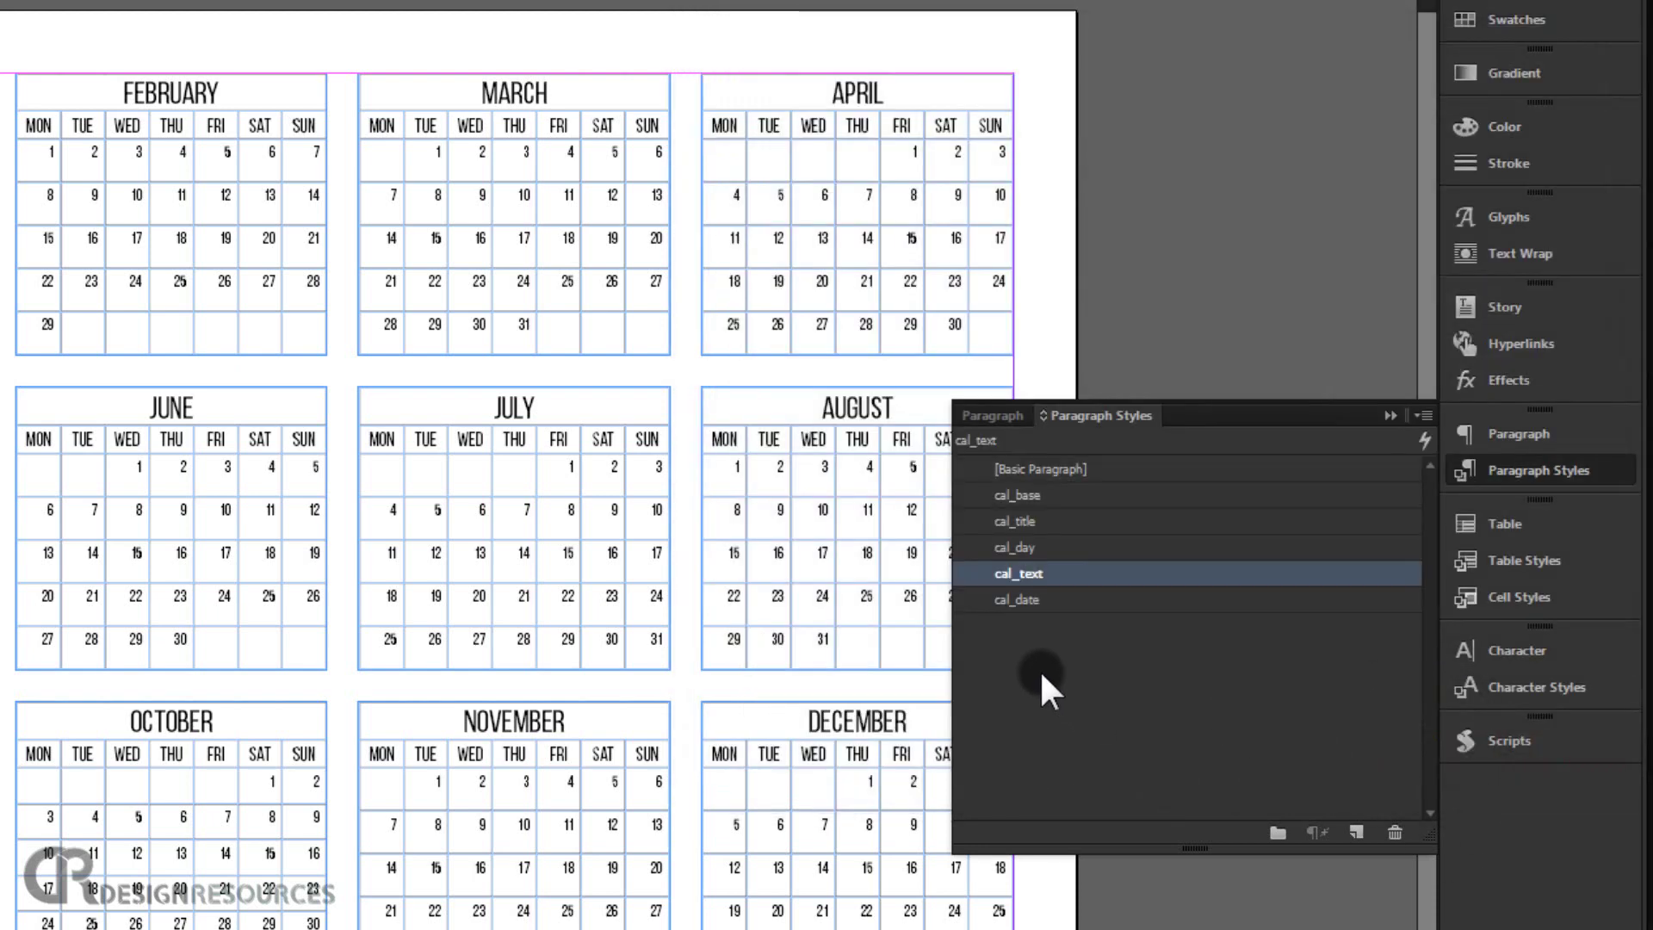
Edit the cal_date paragraph style and set its alignment to Center
double_click(1016, 596)
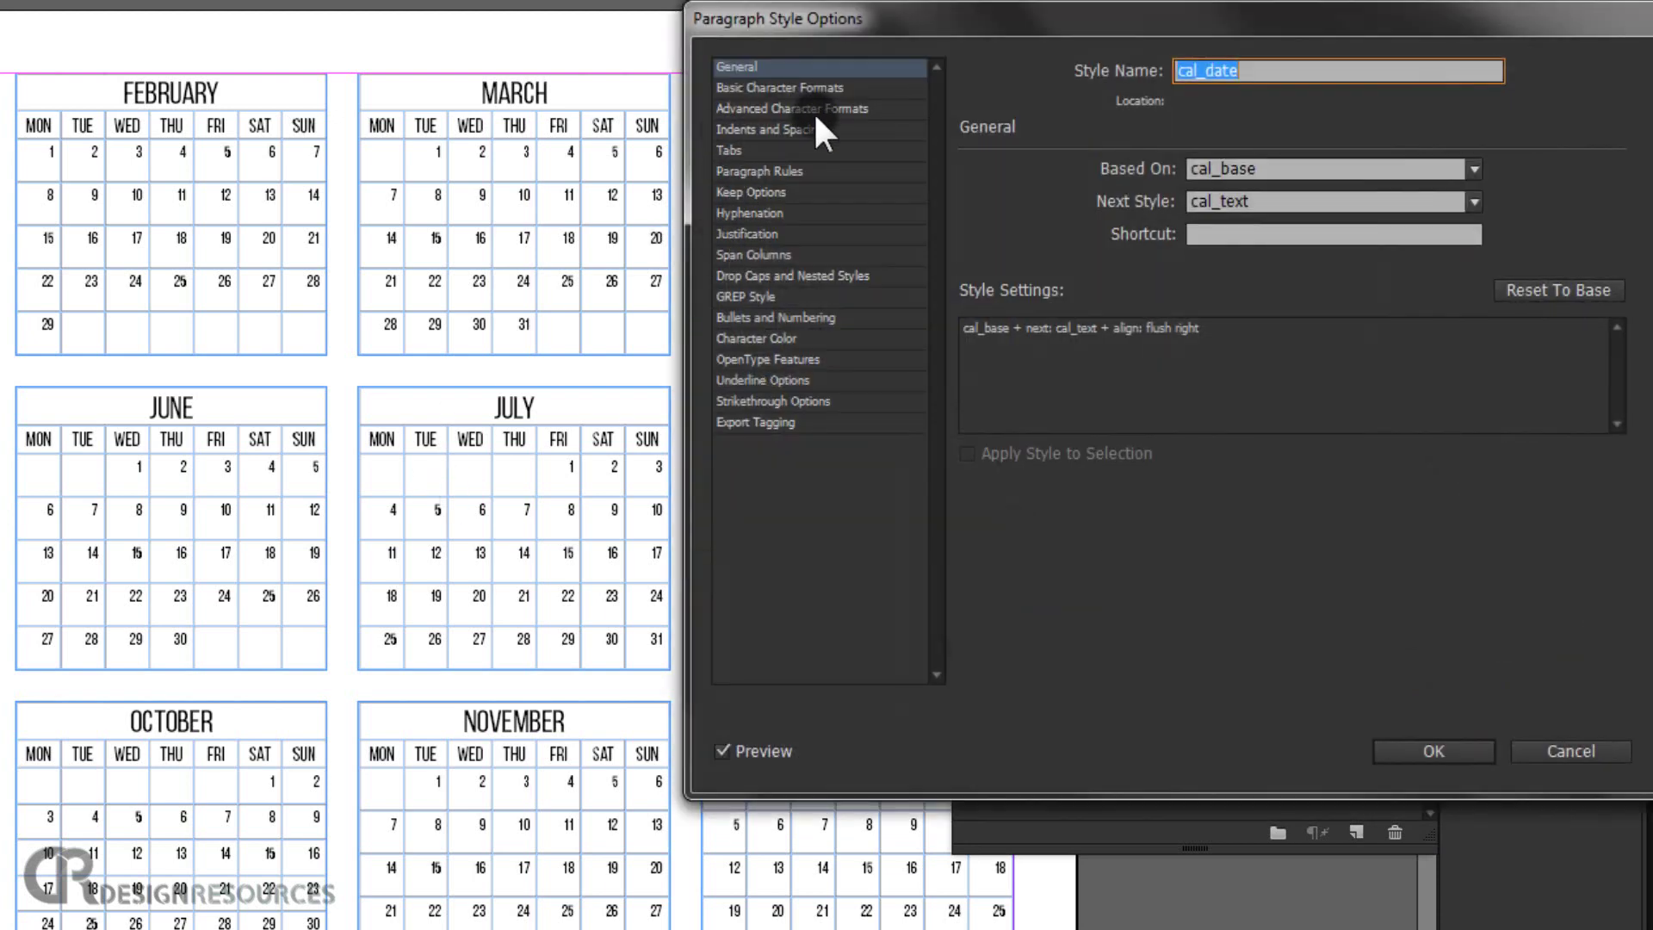
left_click(762, 129)
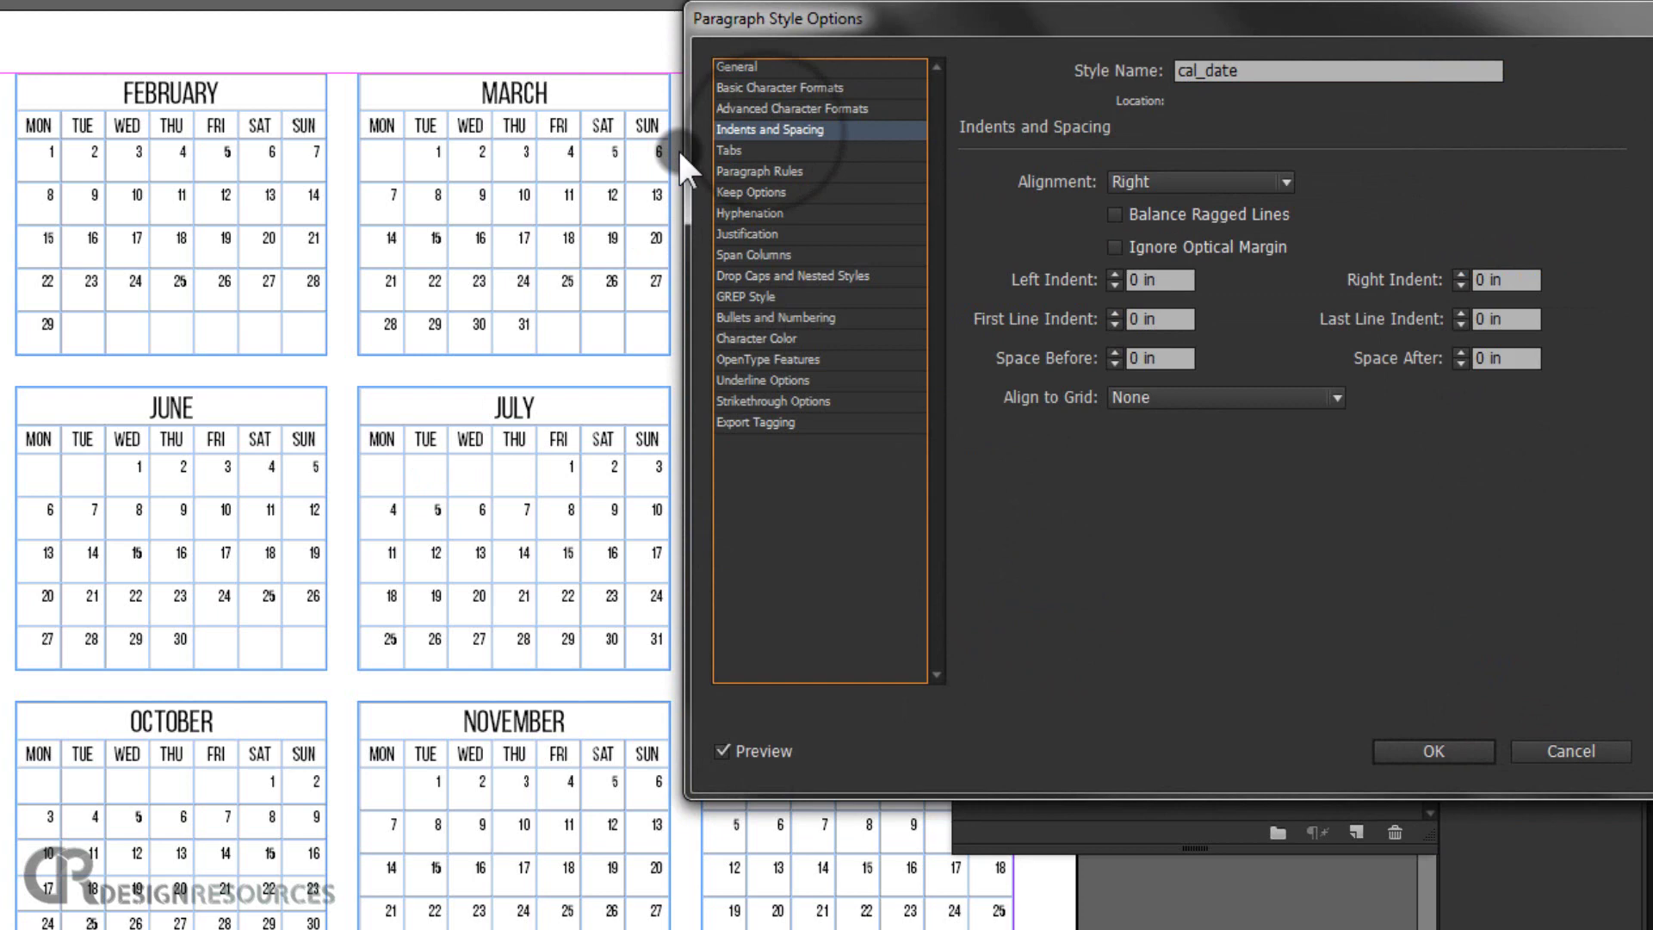
left_click(1148, 180)
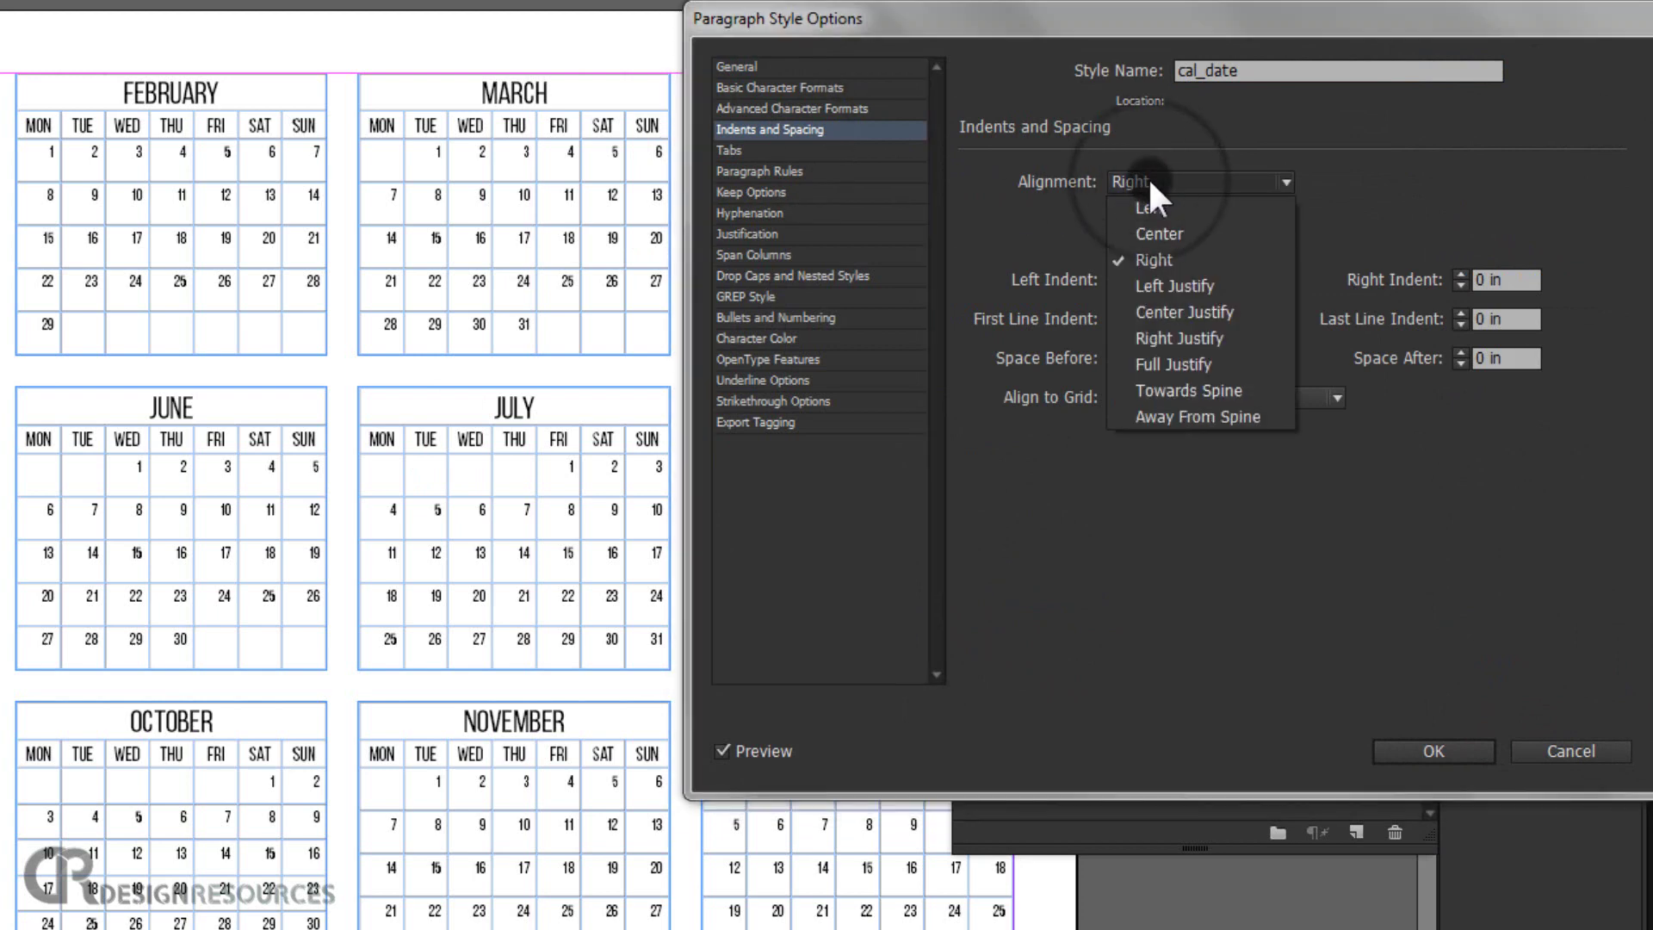
left_click(1202, 231)
left_click(521, 164)
left_click(294, 164)
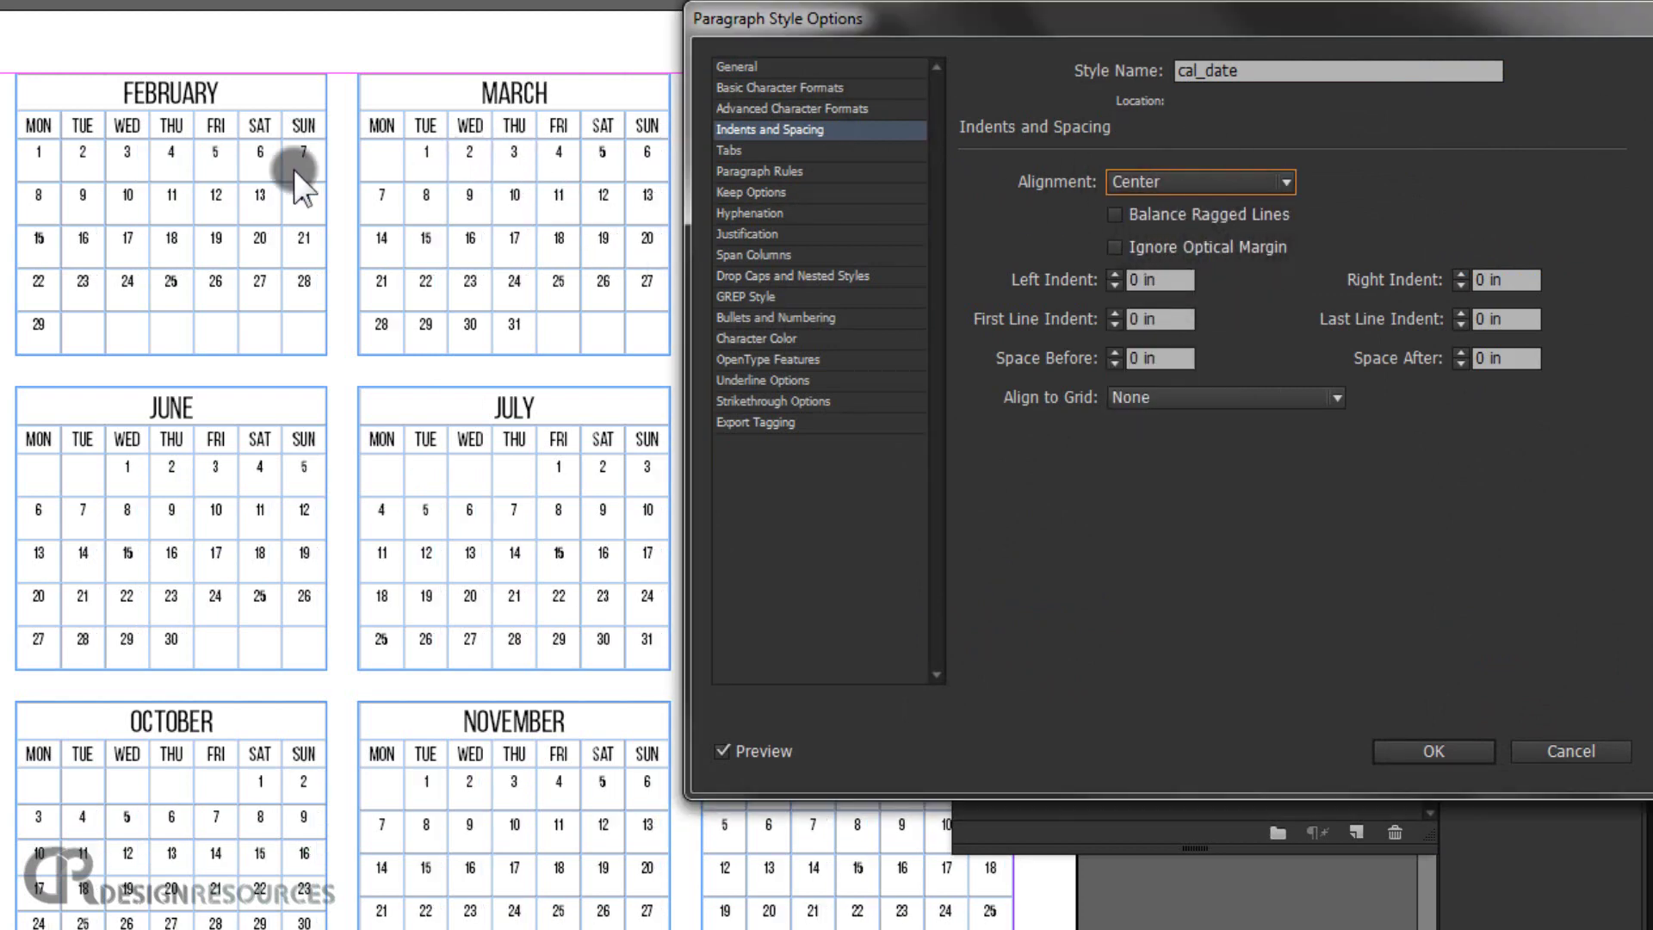
left_click(225, 162)
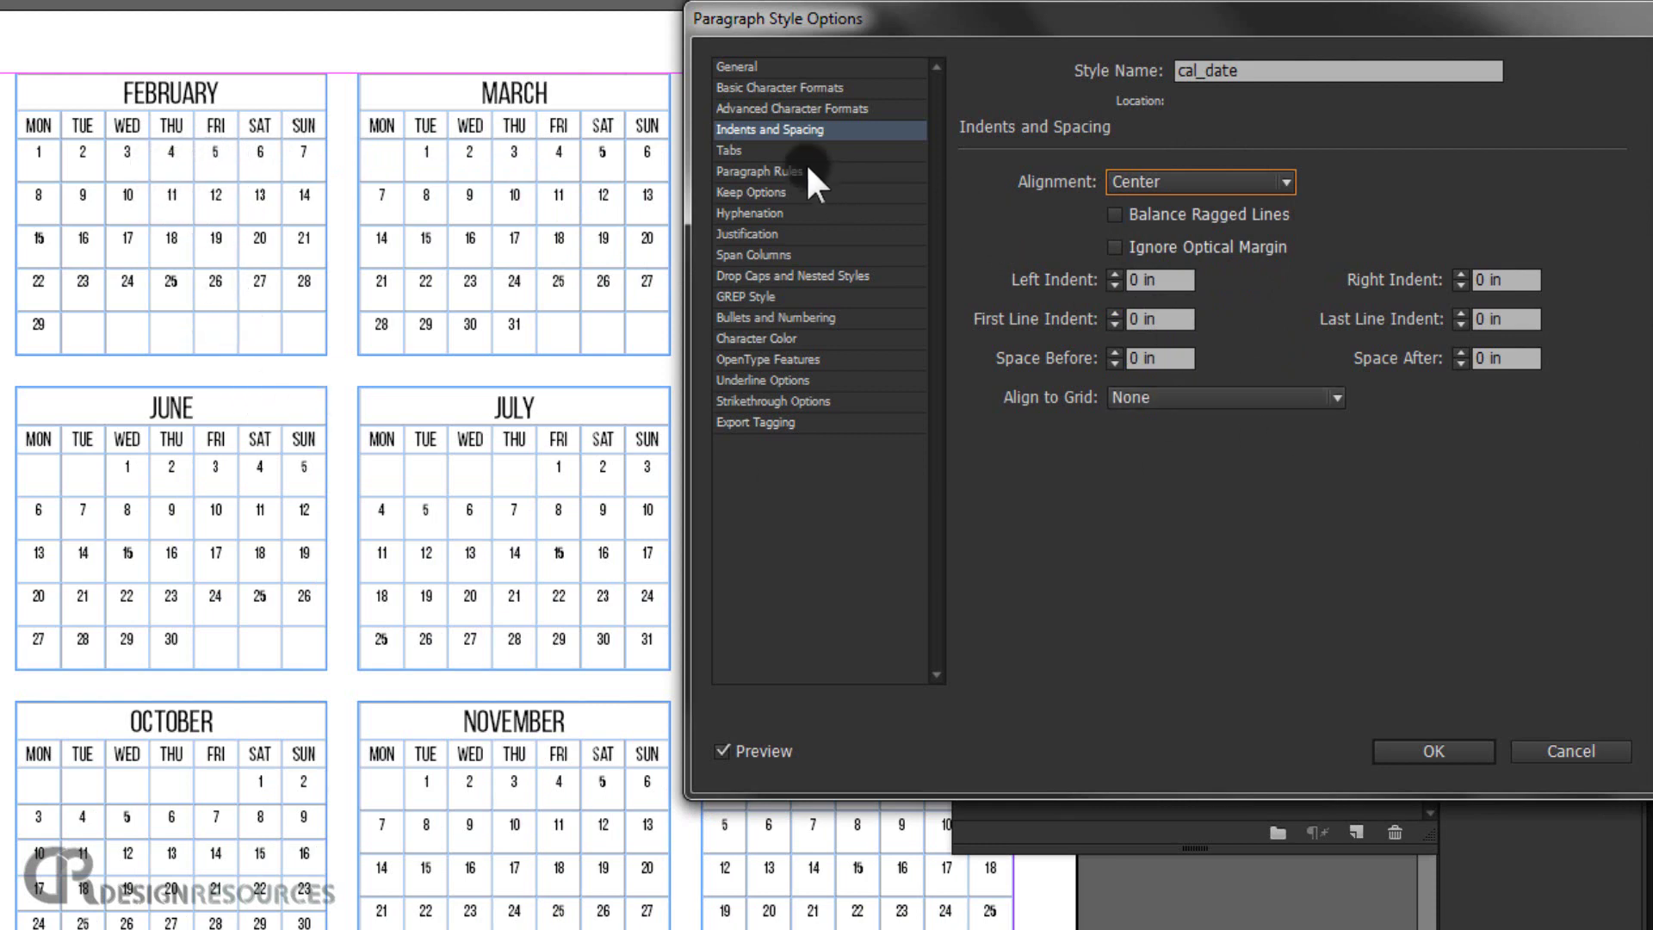
Set the cal_date style's font size to 11 pt after trying 12 pt
left_click(769, 88)
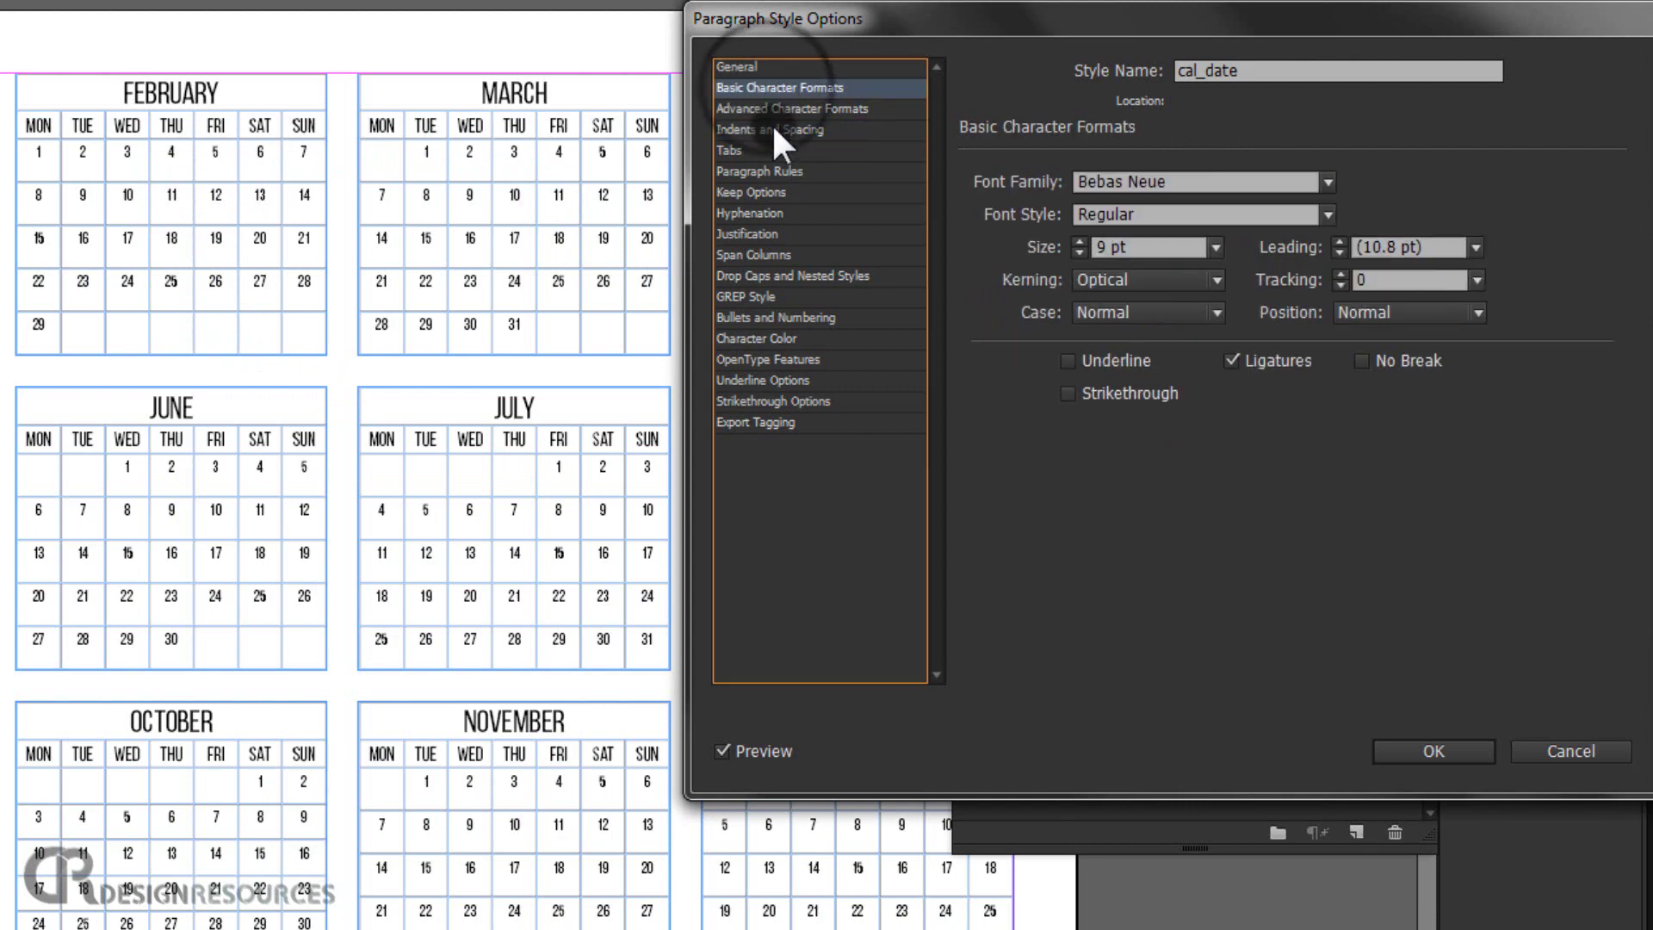
left_click(1081, 241)
left_click(1081, 241)
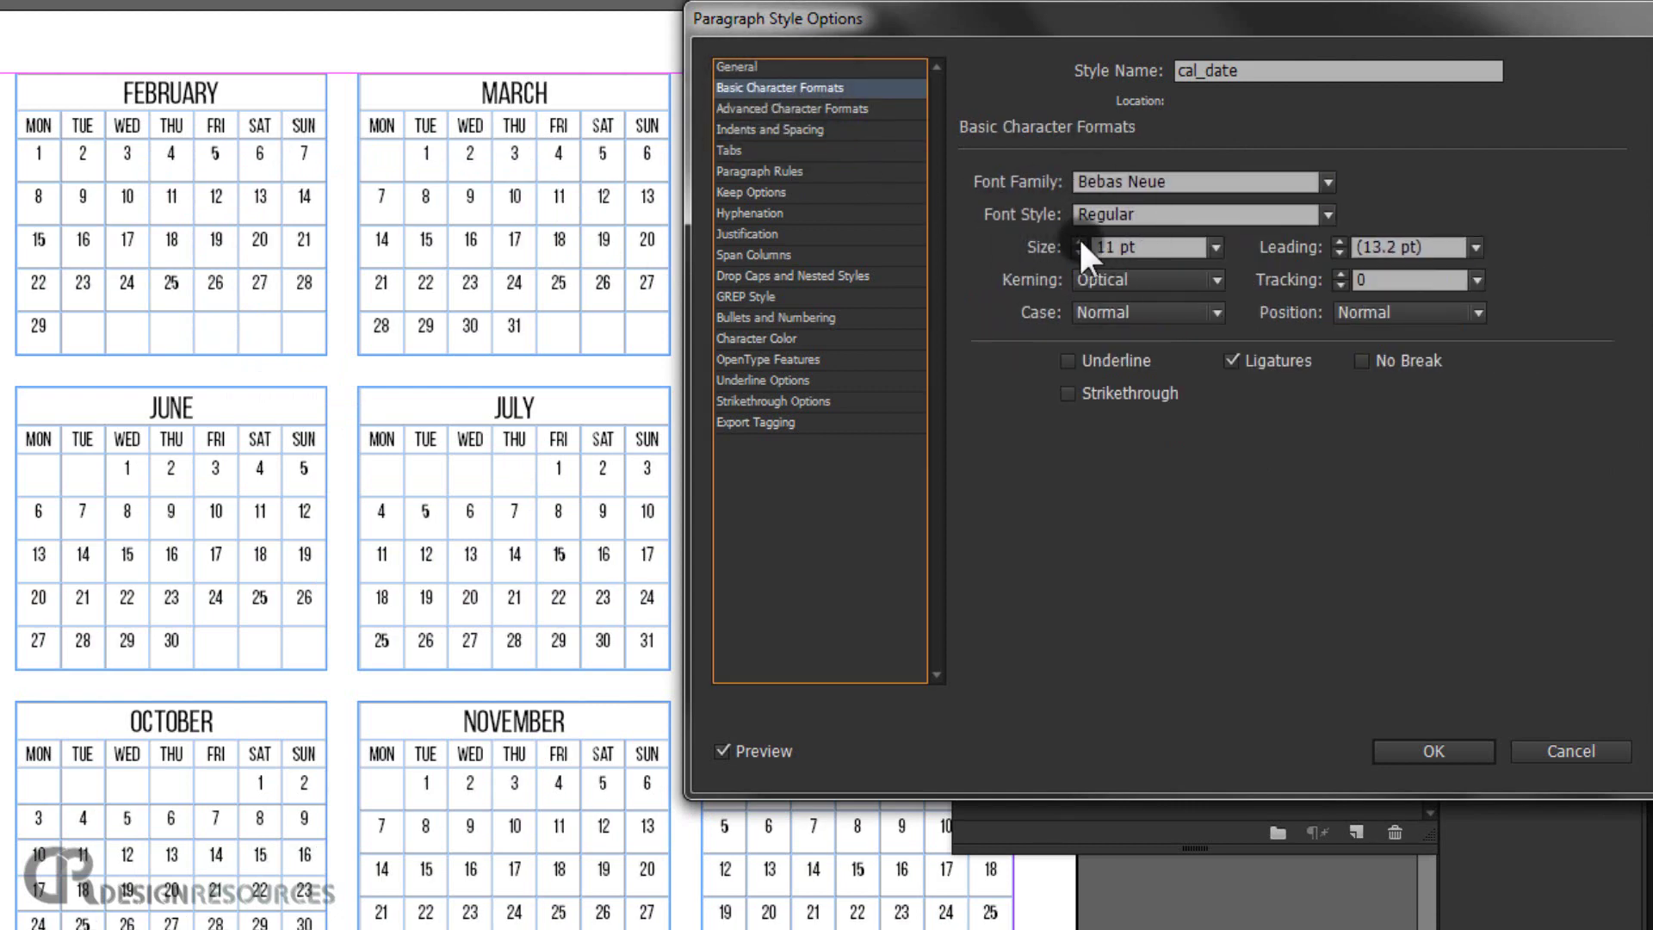
left_click(1082, 241)
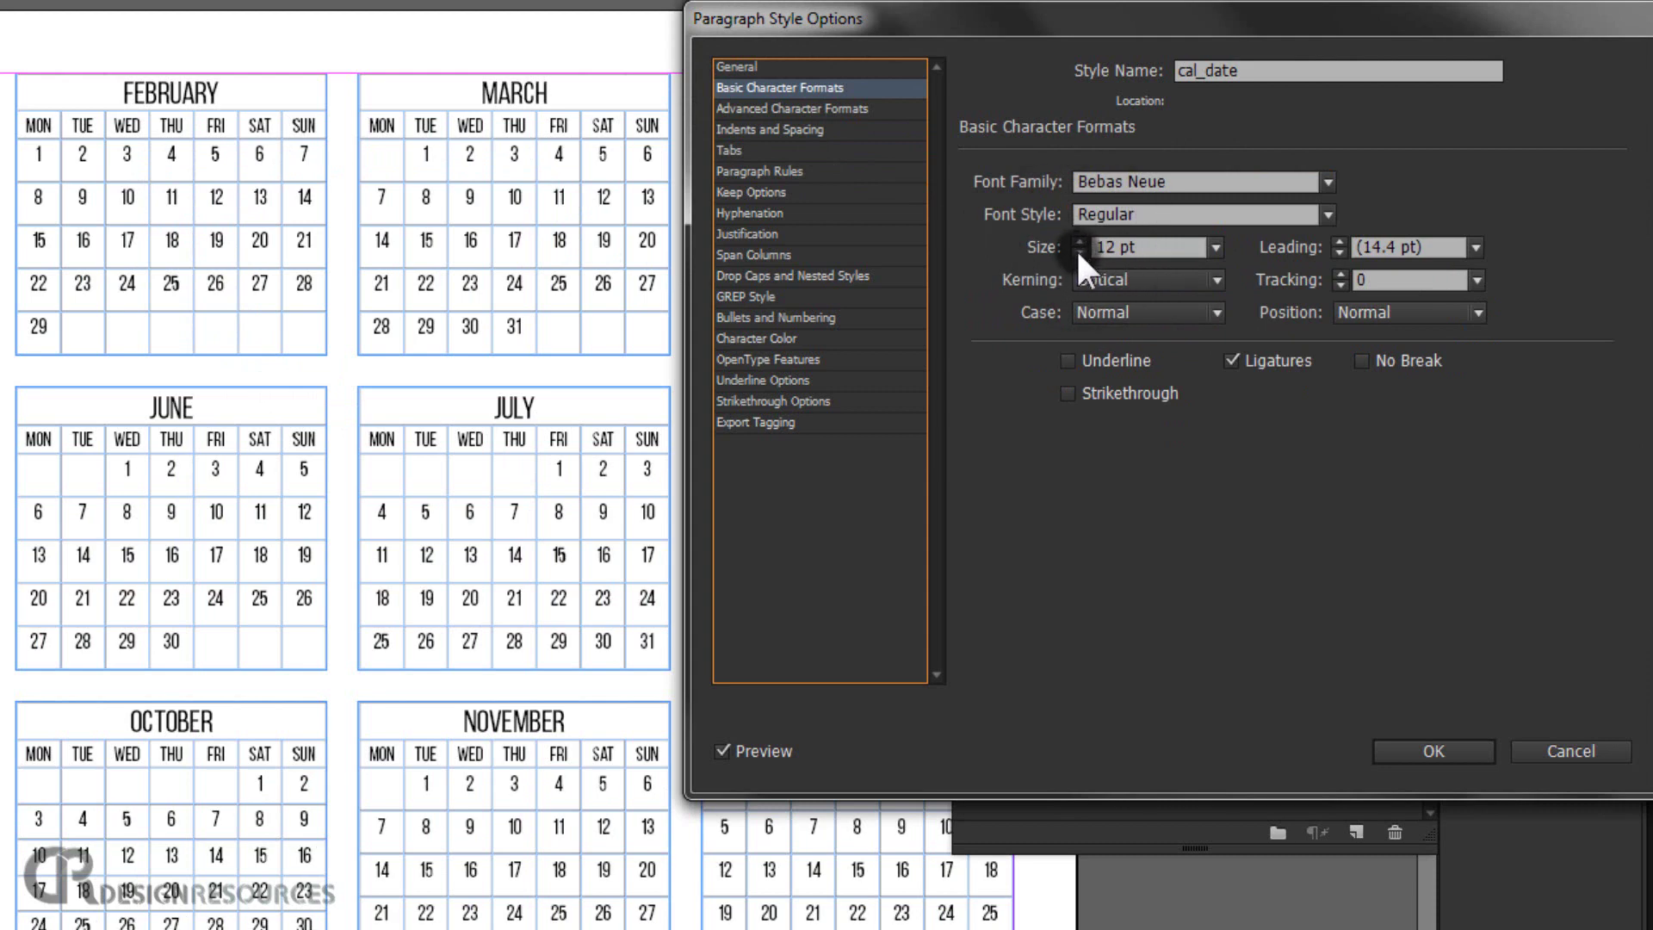
left_click(1076, 248)
left_click(1074, 238)
left_click(1079, 251)
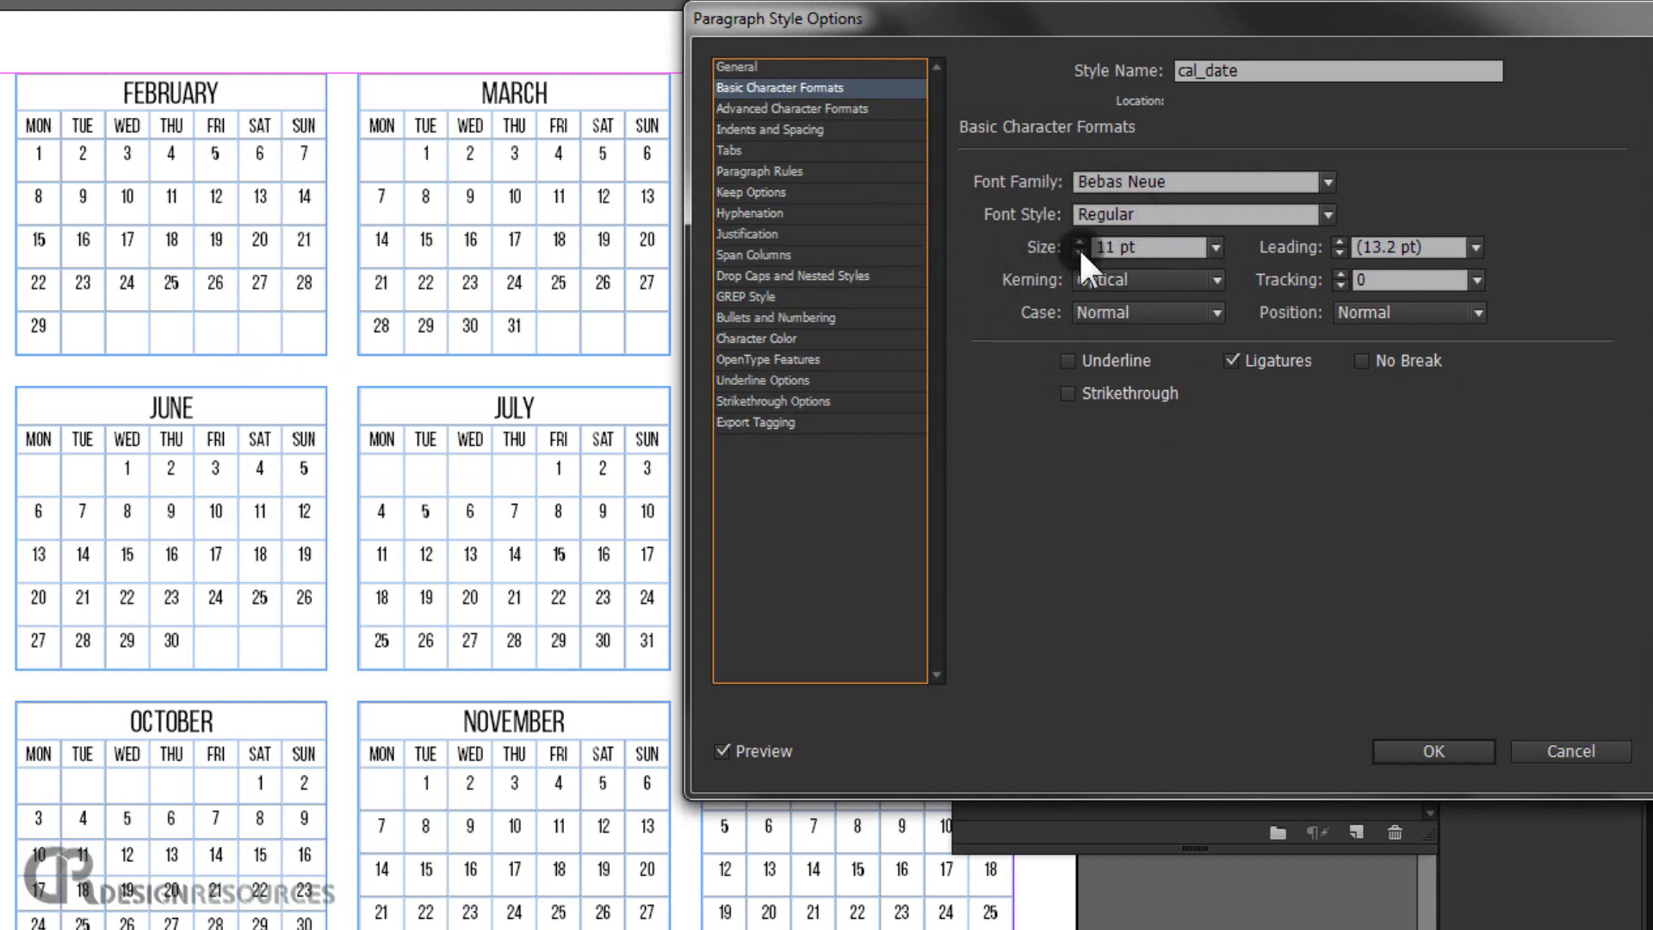
Check the cal_date style's font style, advanced character formats and indents, and apply the style changes
left_click(1328, 215)
left_click(1330, 210)
left_click(779, 108)
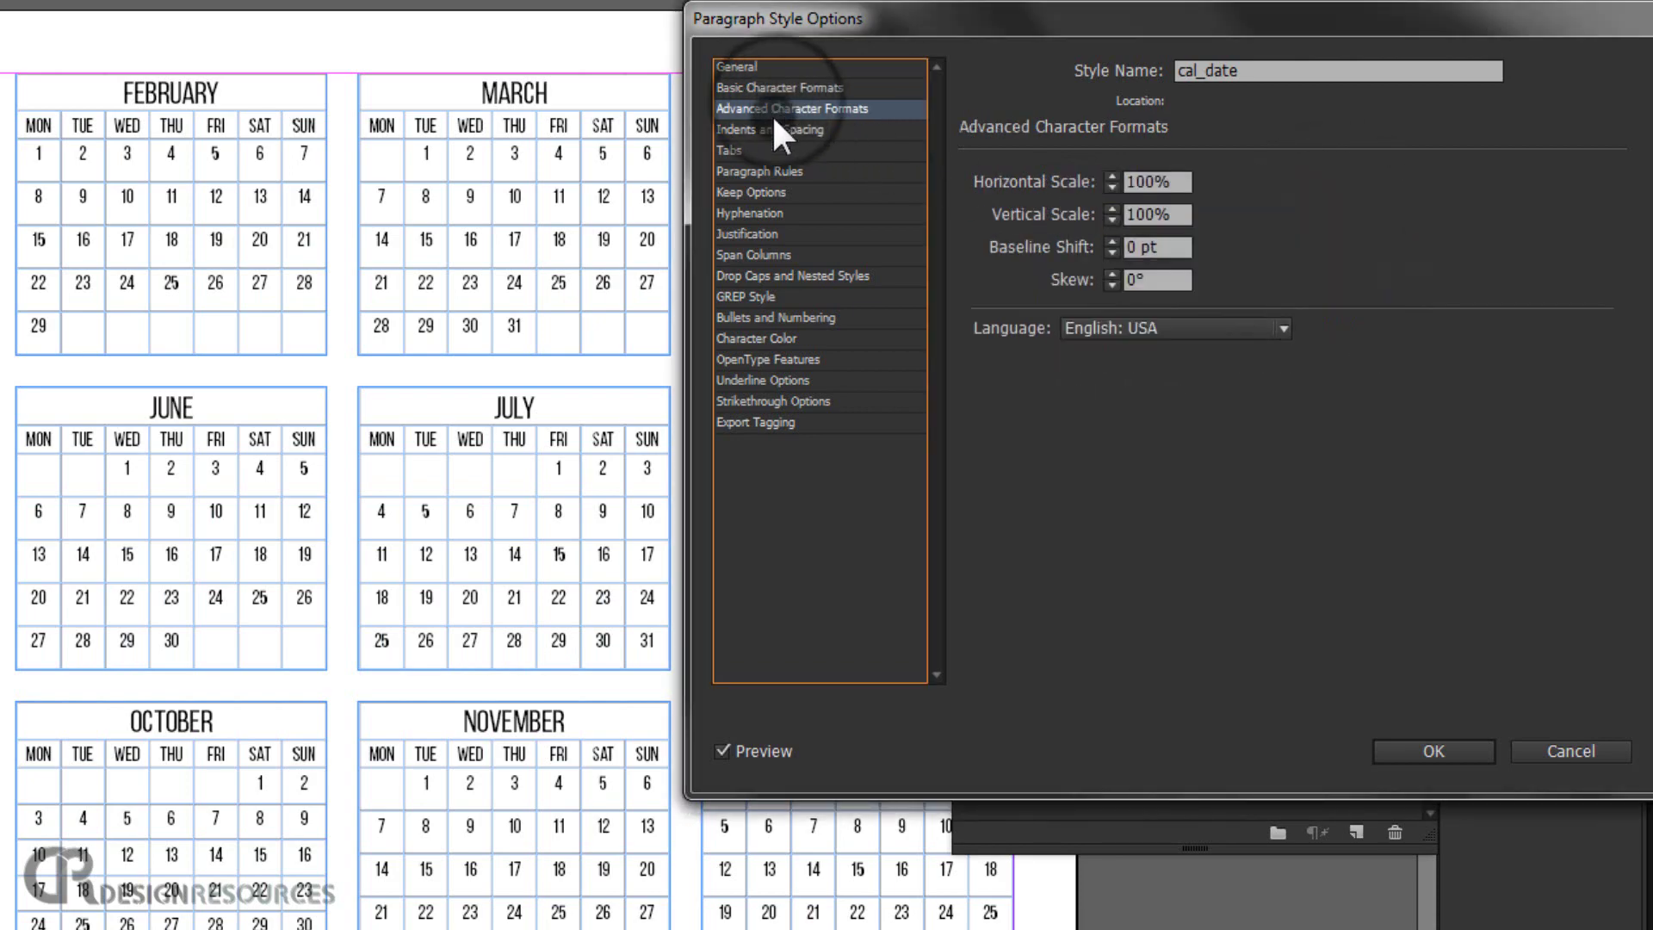
left_click(774, 127)
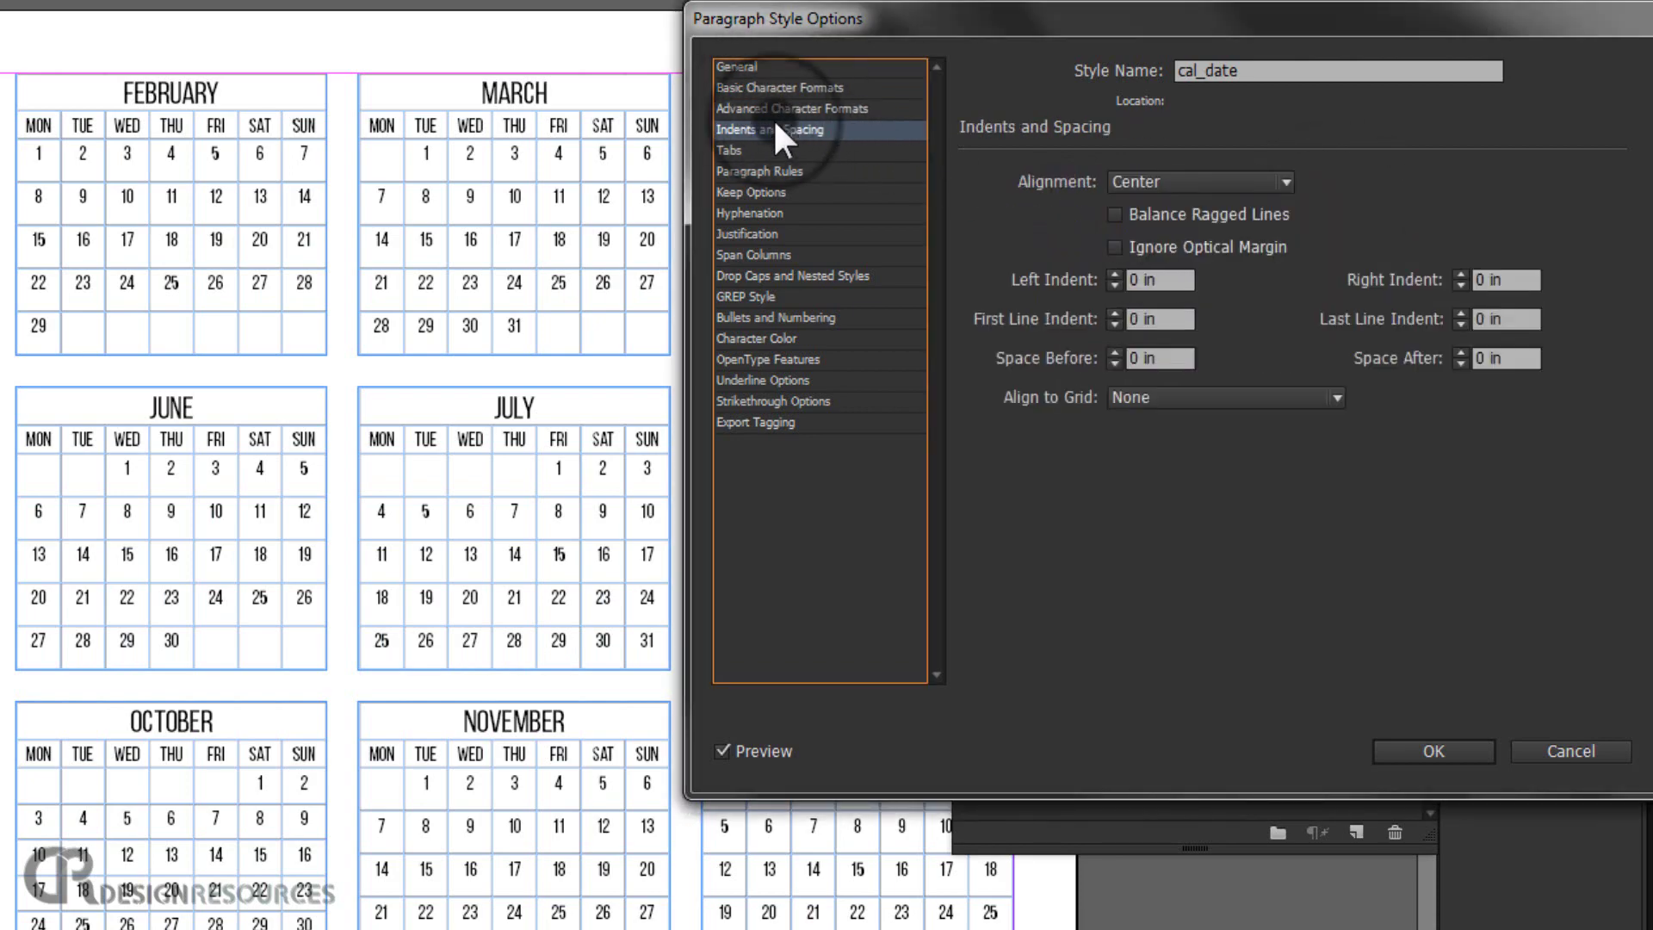
left_click(1438, 725)
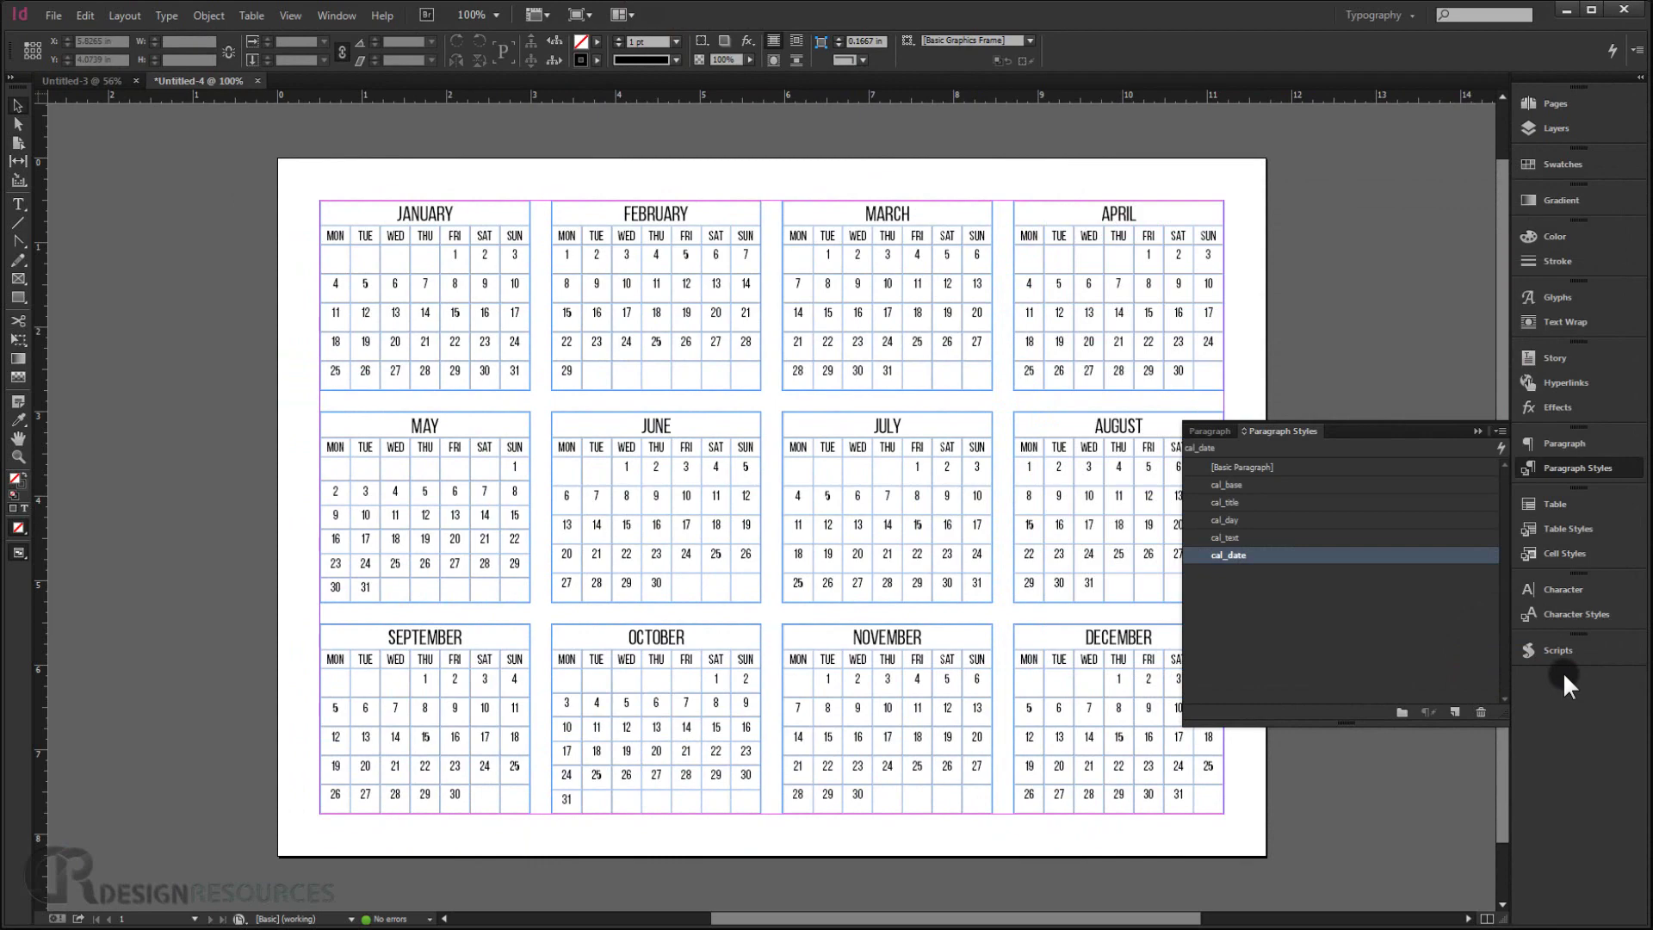
Examine the restyled calendar up close and as a whole page
left_click(1477, 431)
left_click(1025, 591, "ctrl")
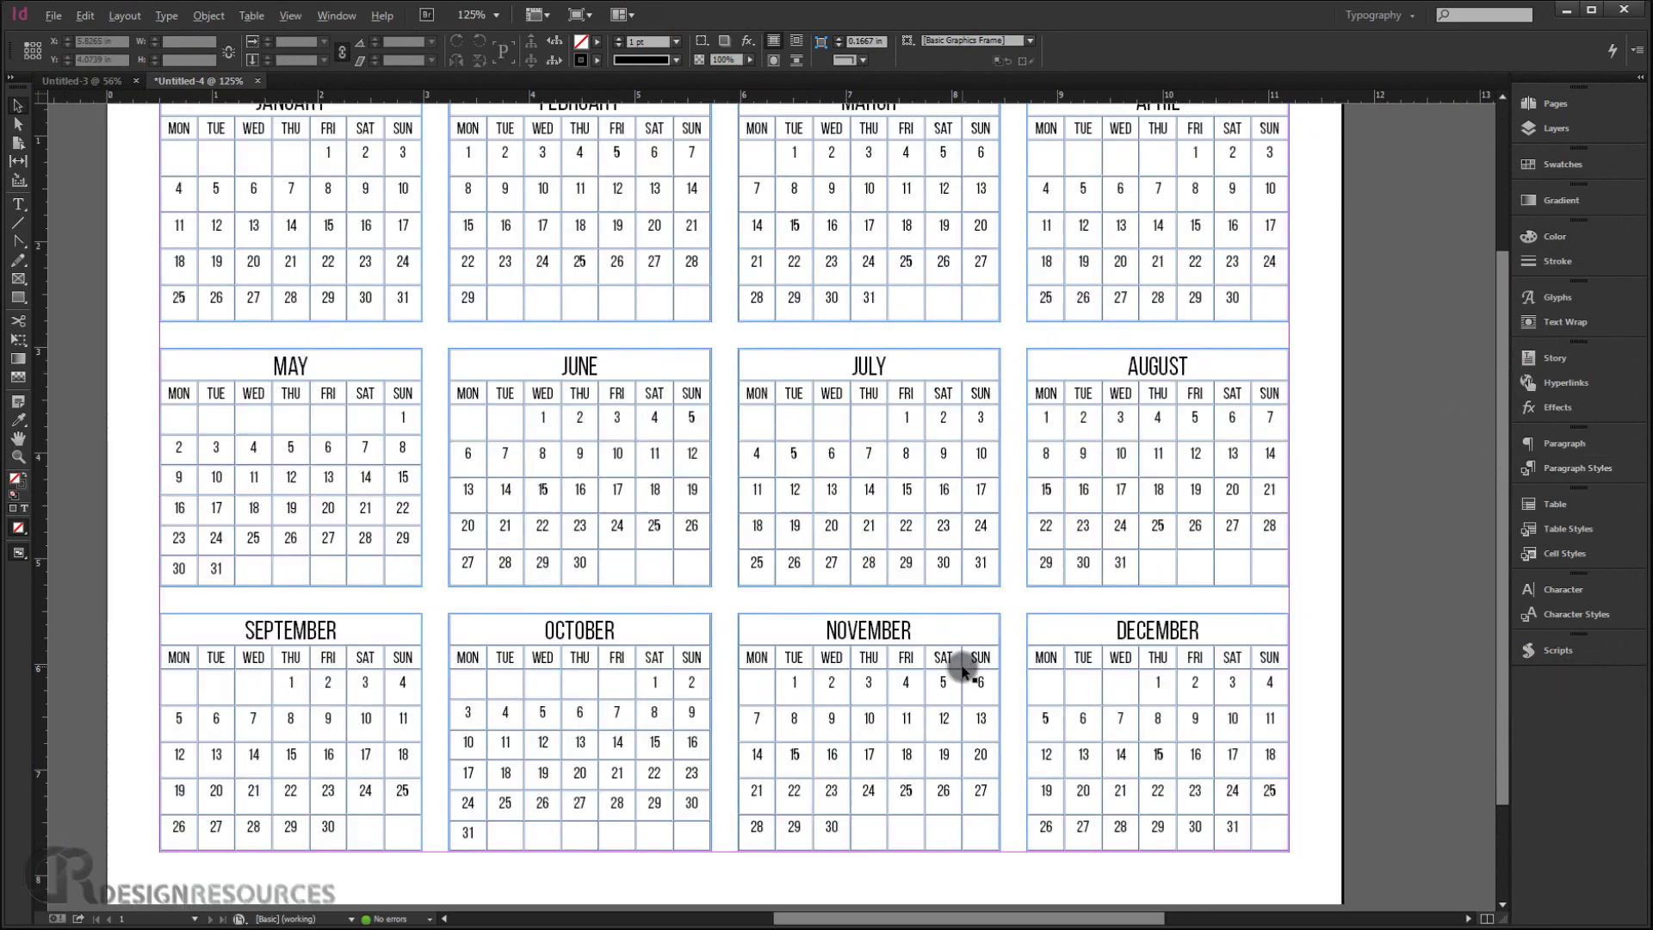
left_click_drag(757, 628, 885, 572)
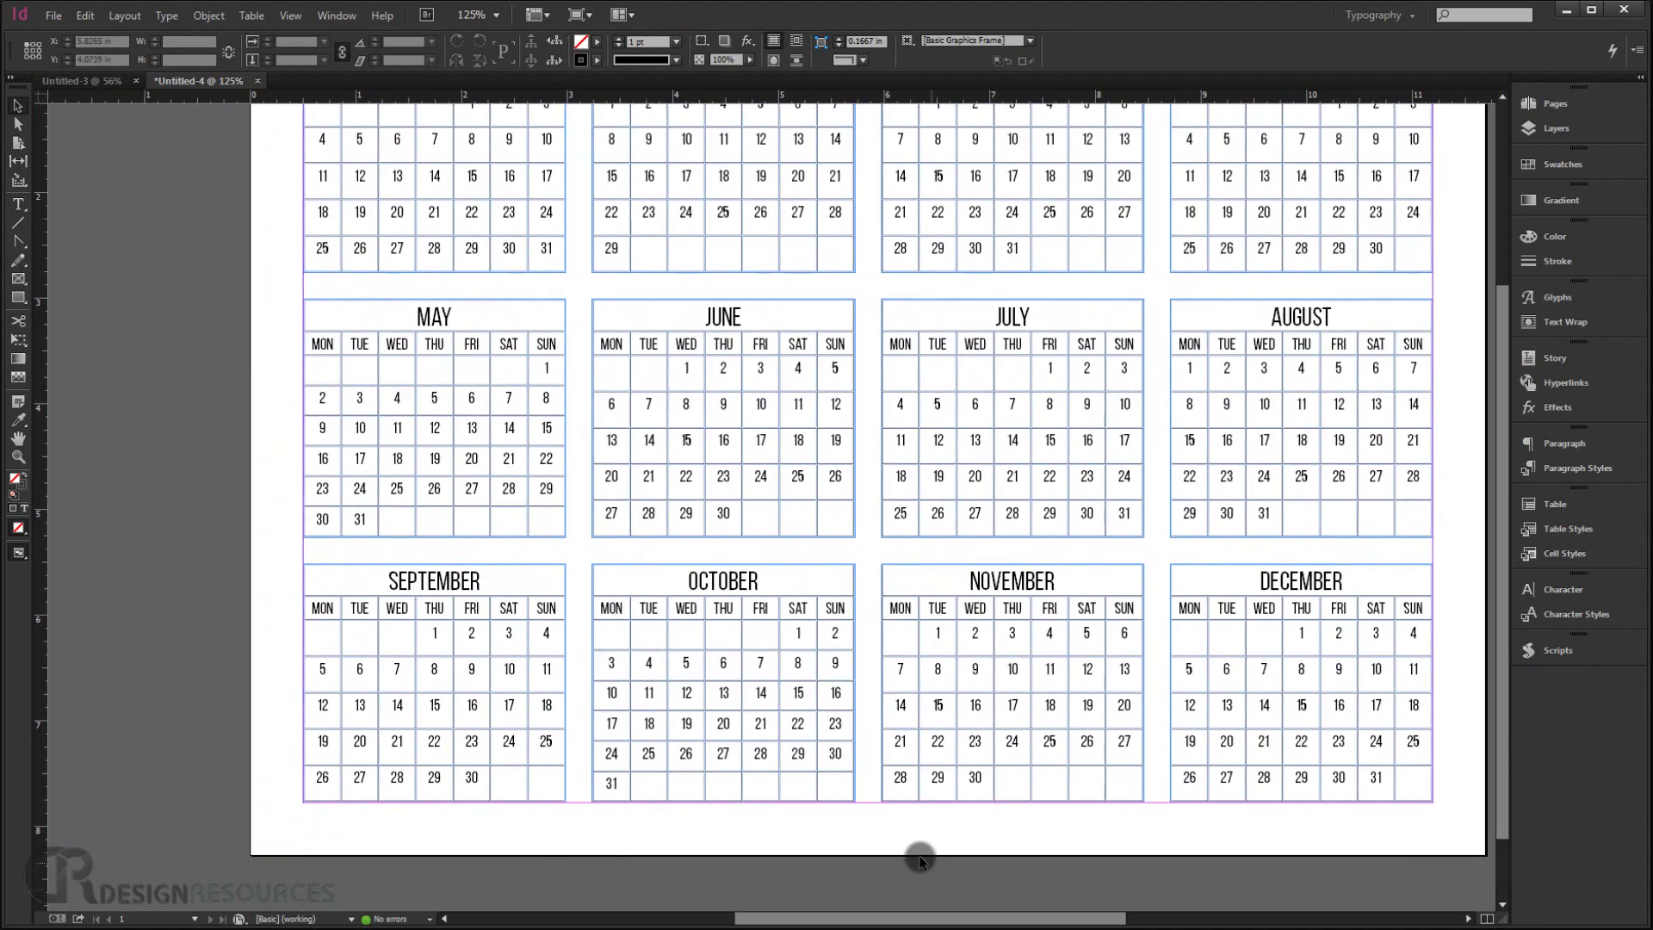
scroll(863, 756, "down", 2)
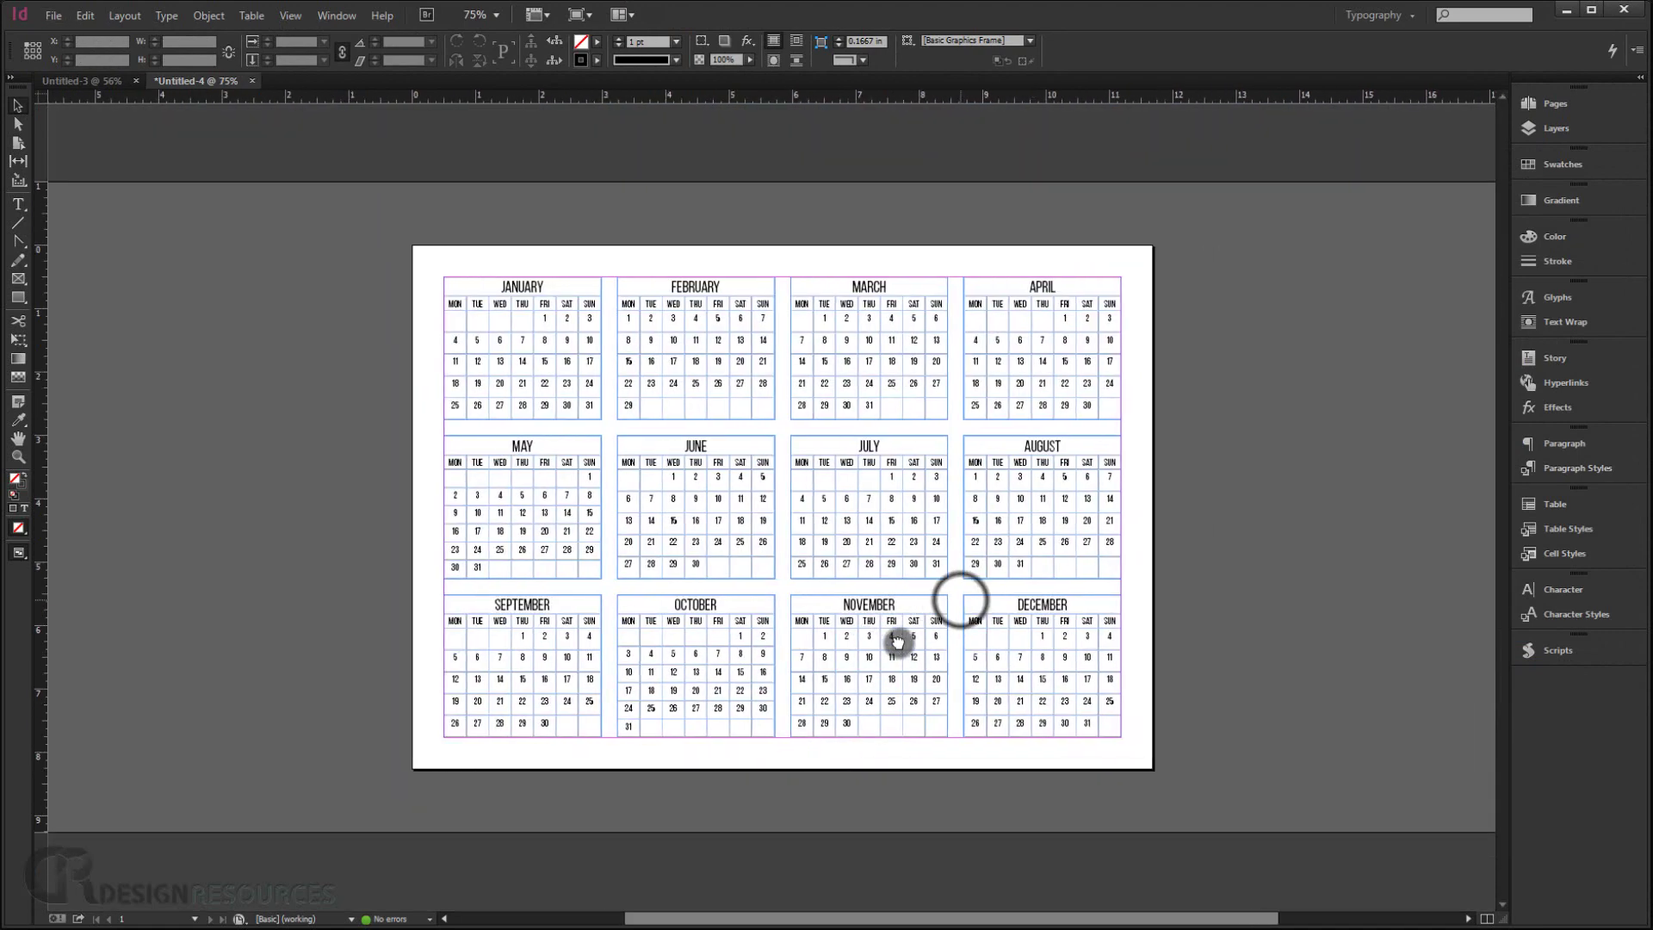
scroll(886, 609, "up", 1)
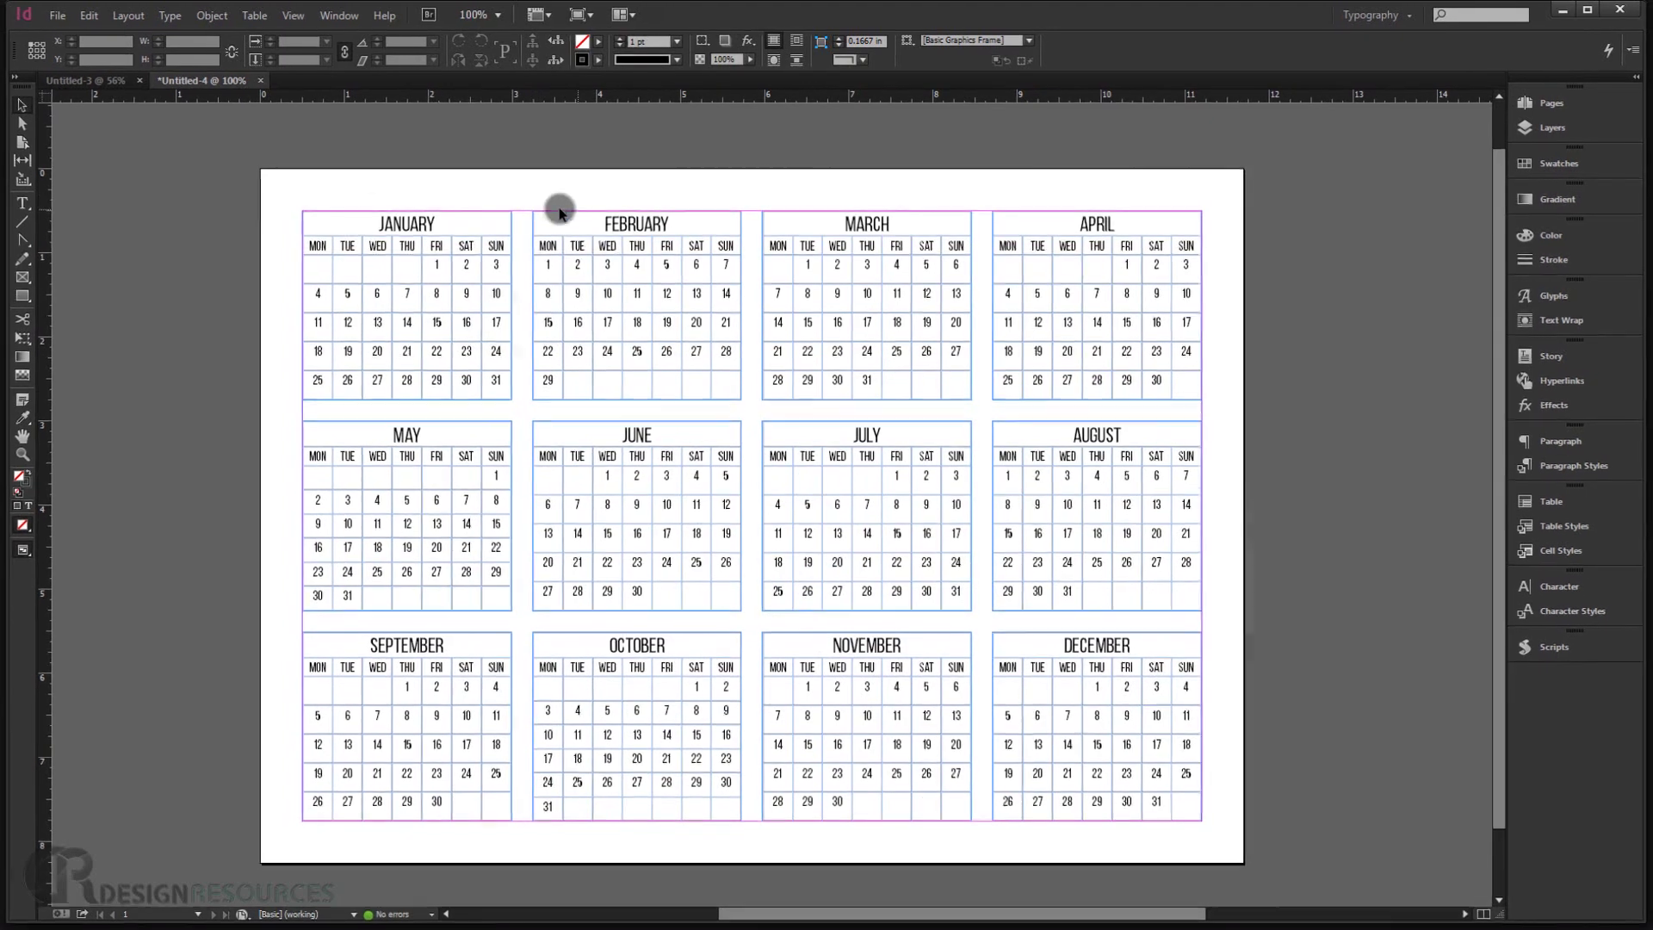
Edit the cal_base cell style so that its cell stroke color is [None]
double_click(801, 495)
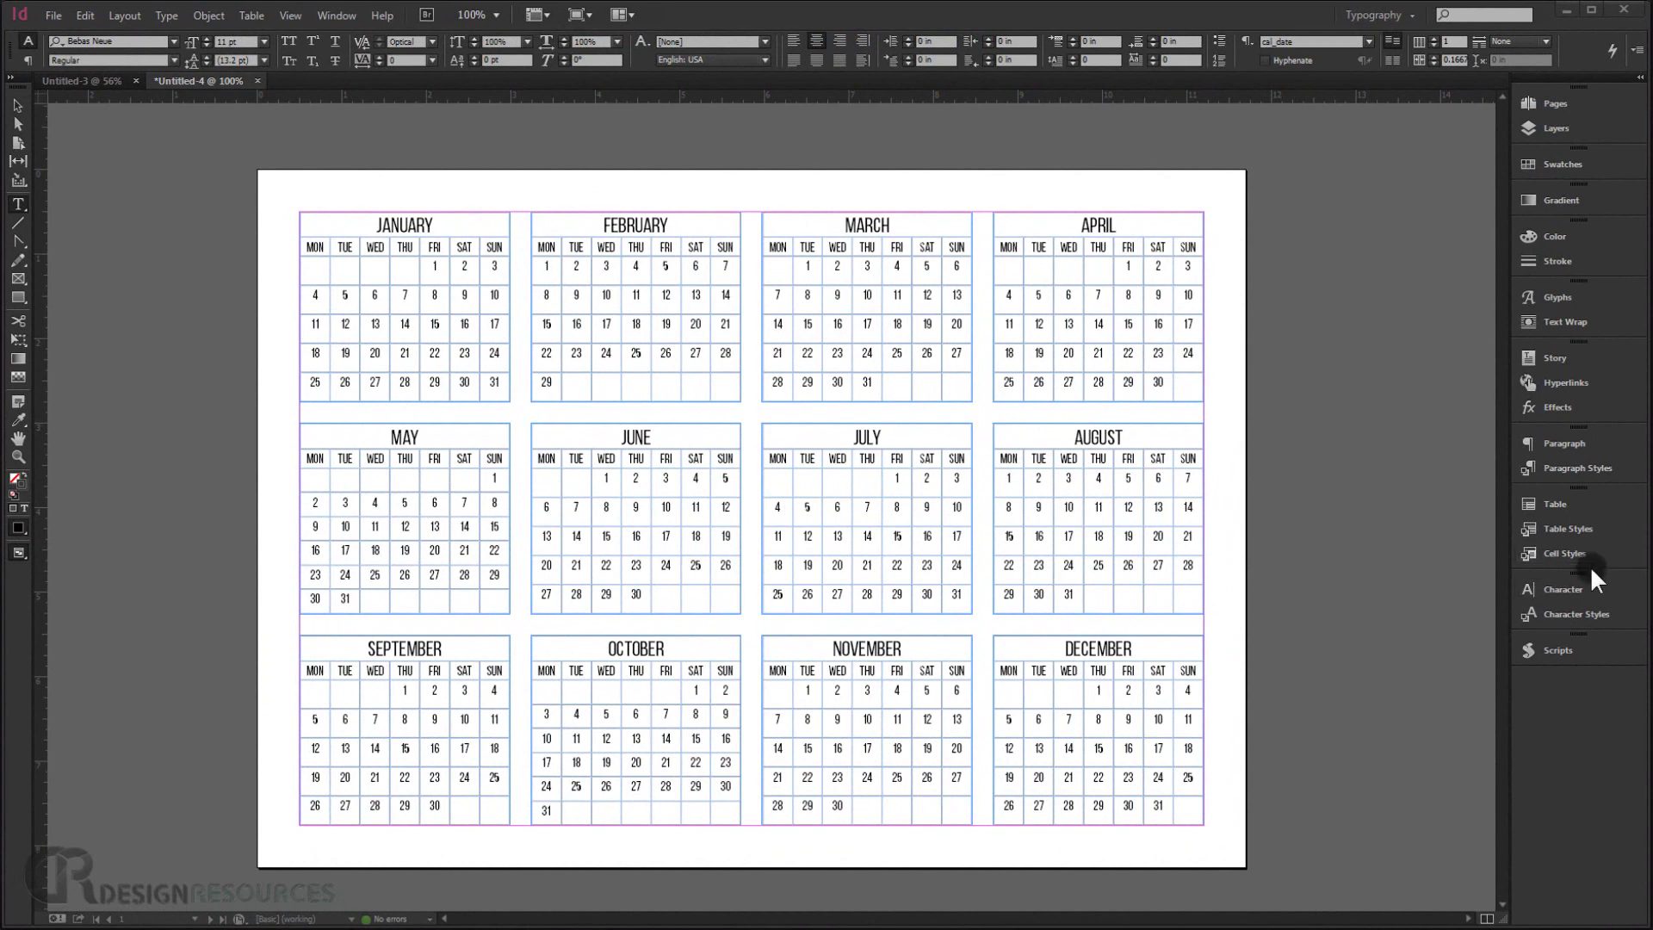
left_click(336, 16)
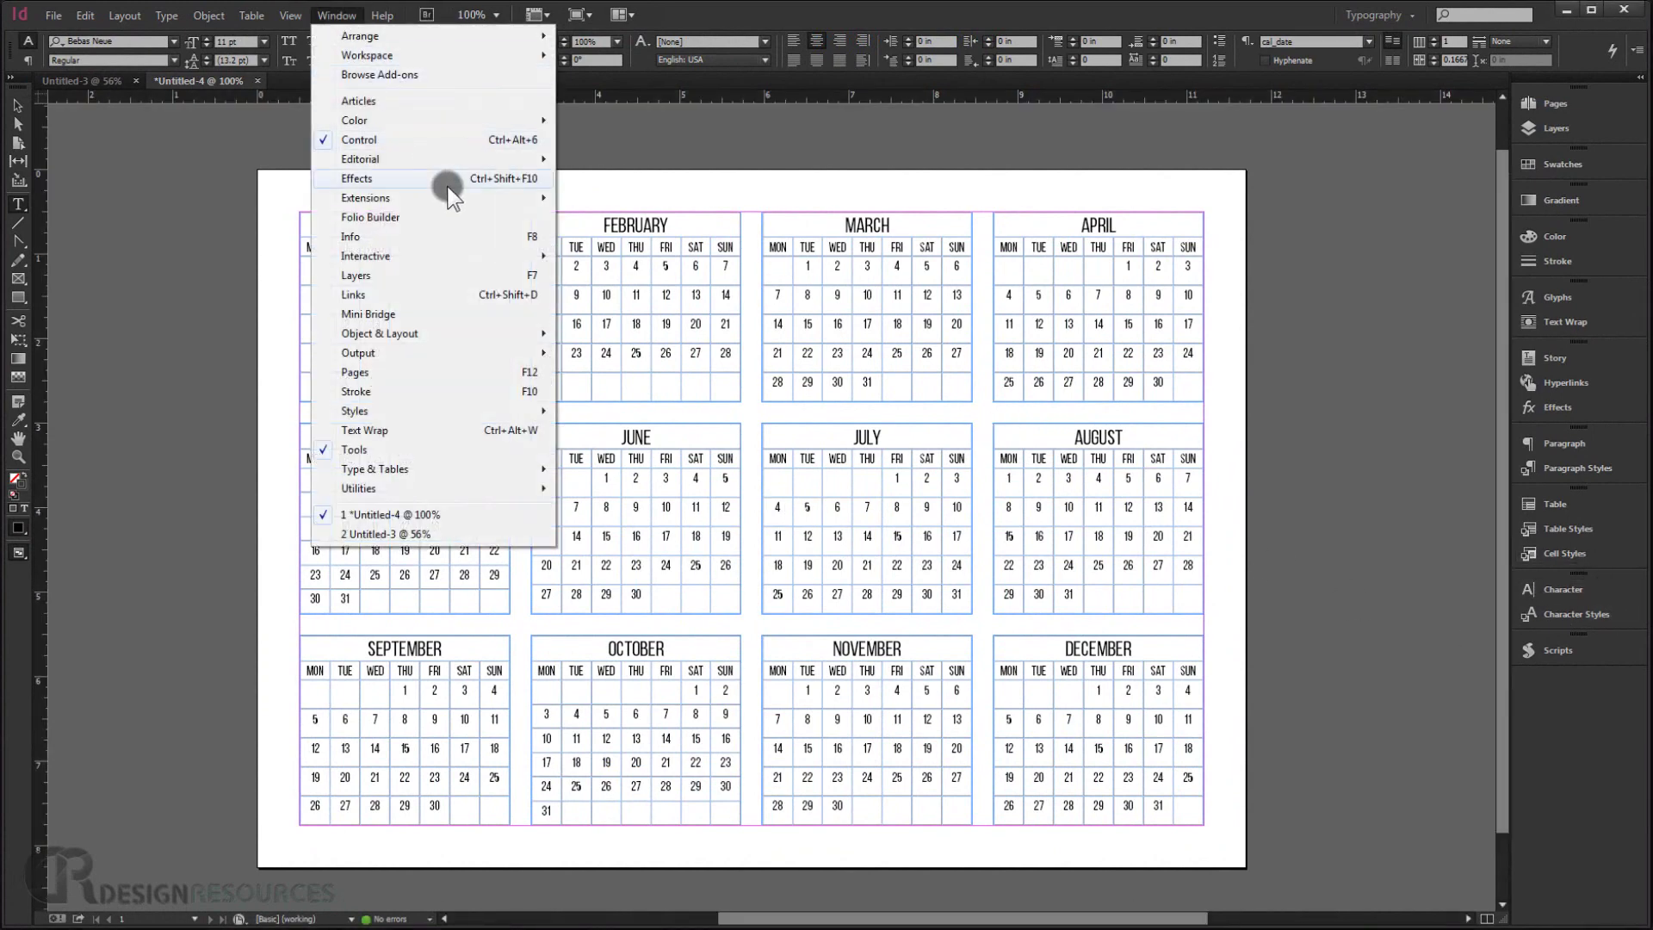
mouse_move(430, 472)
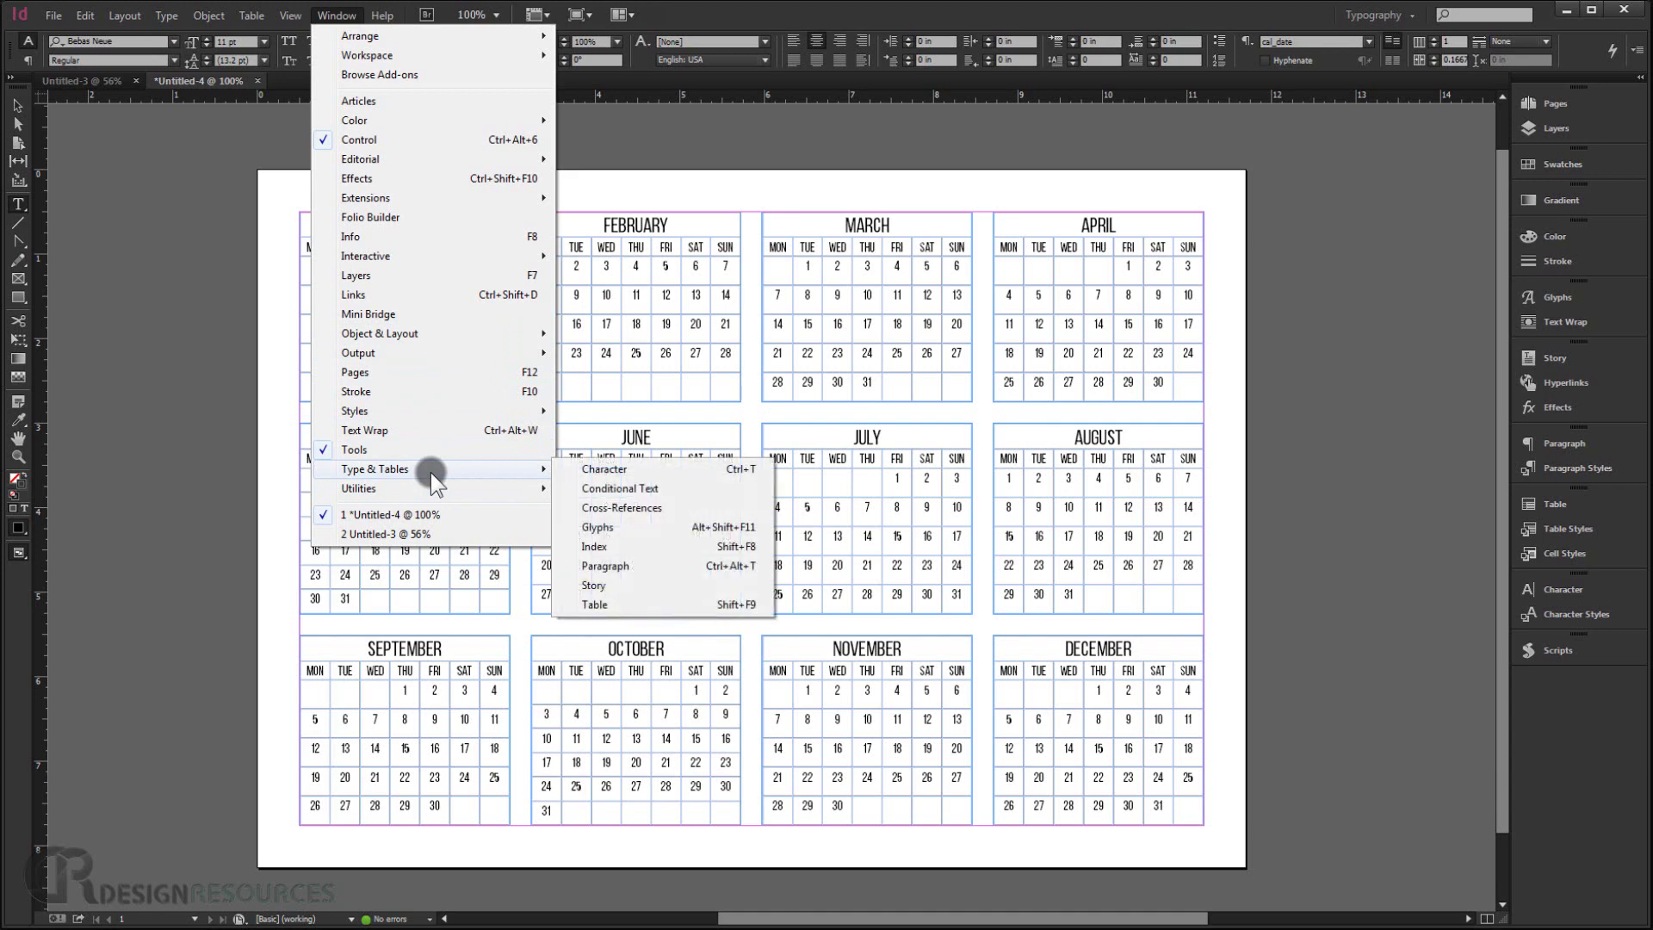
left_click(597, 605)
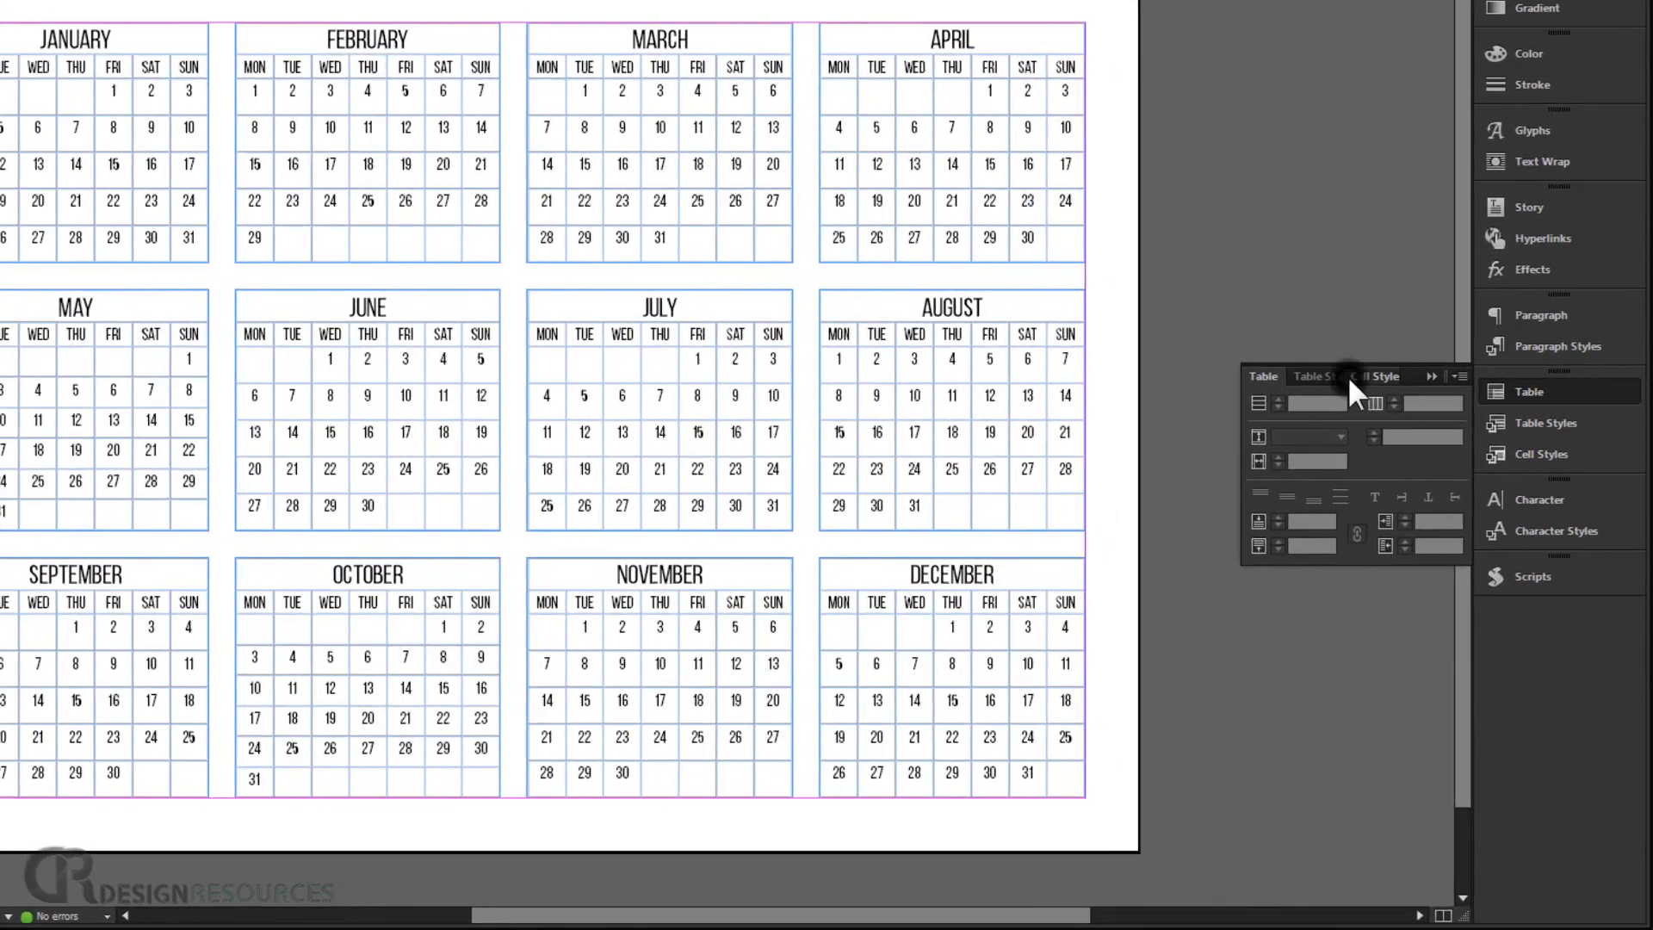
left_click(1430, 492)
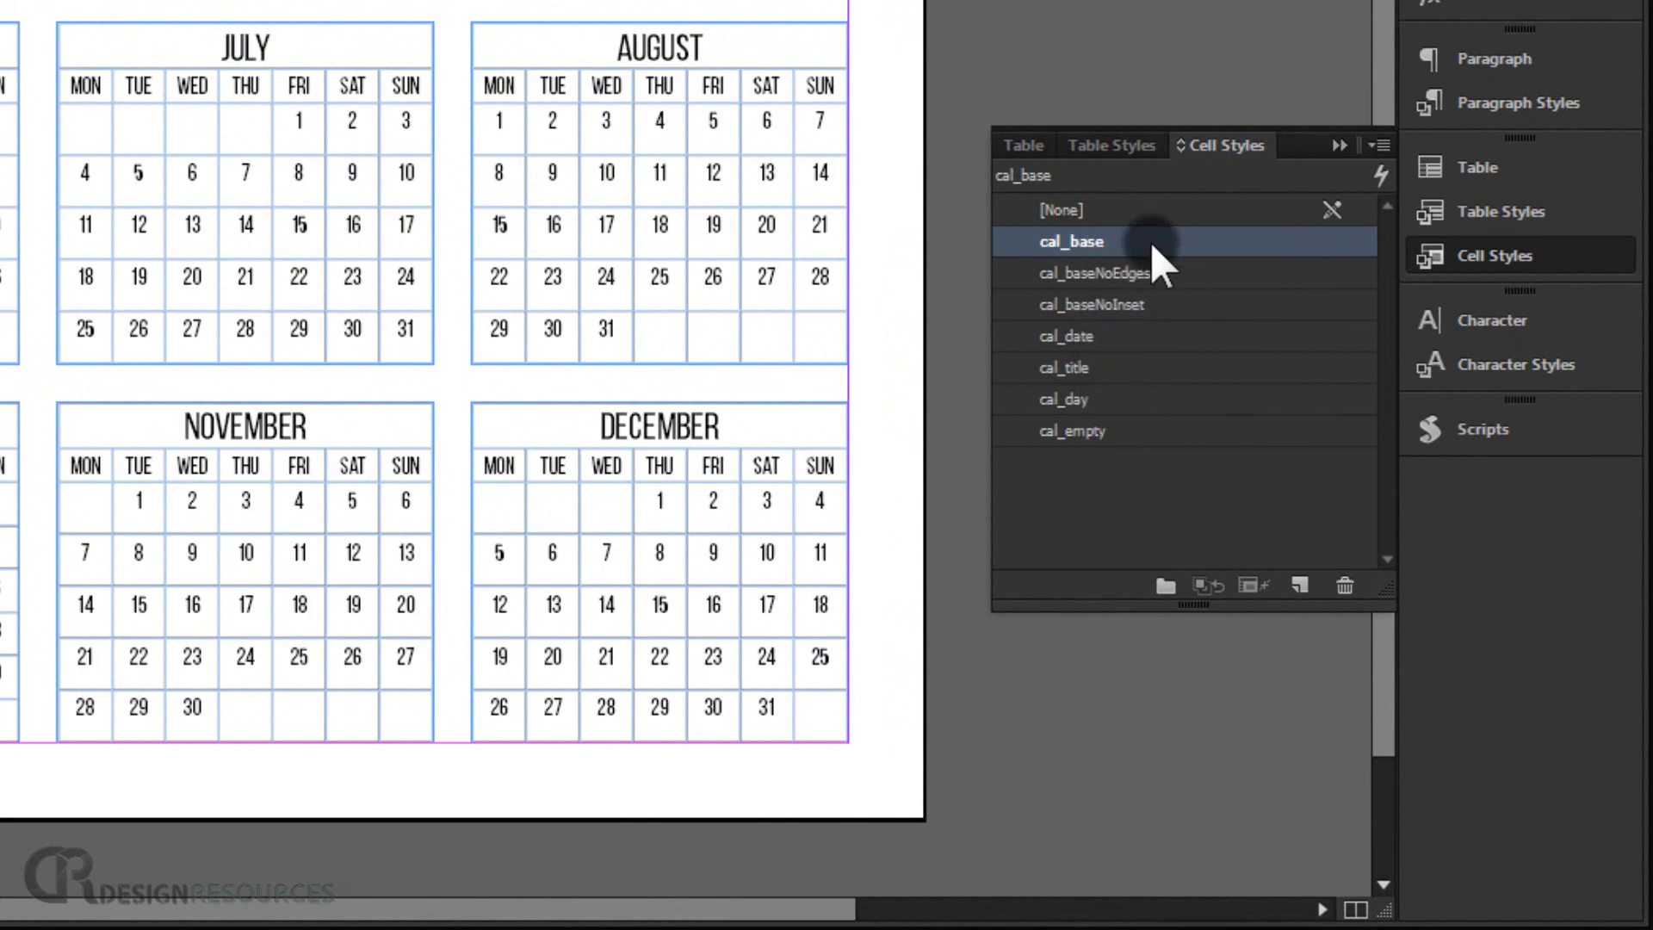
left_click(1149, 242)
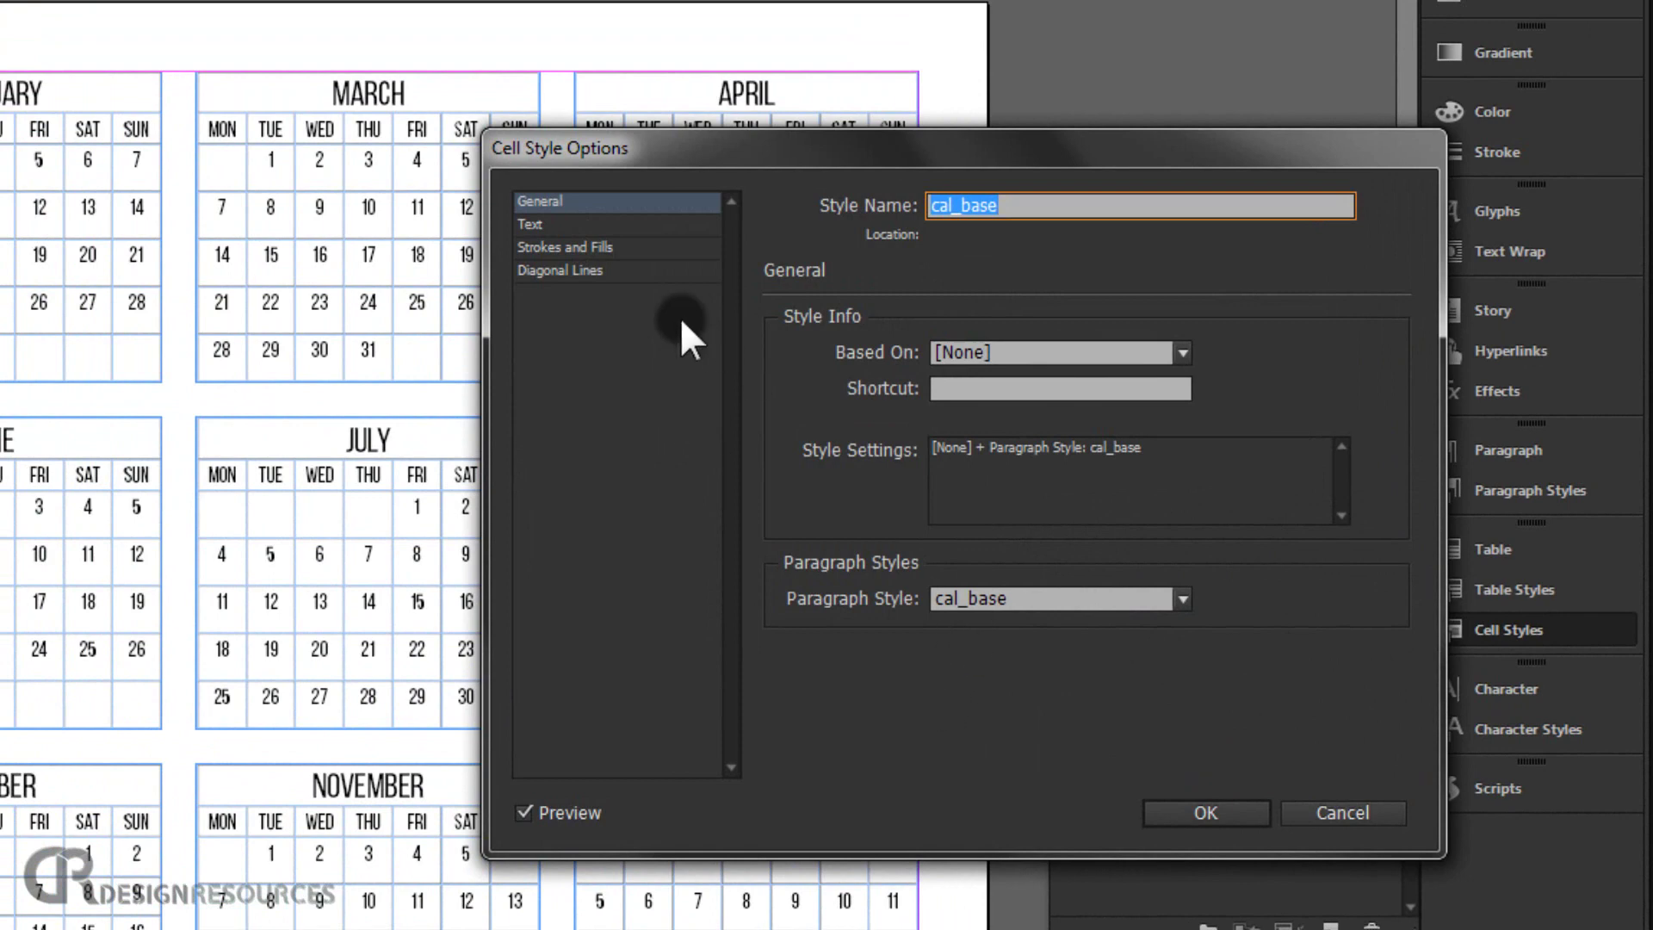
left_click(573, 247)
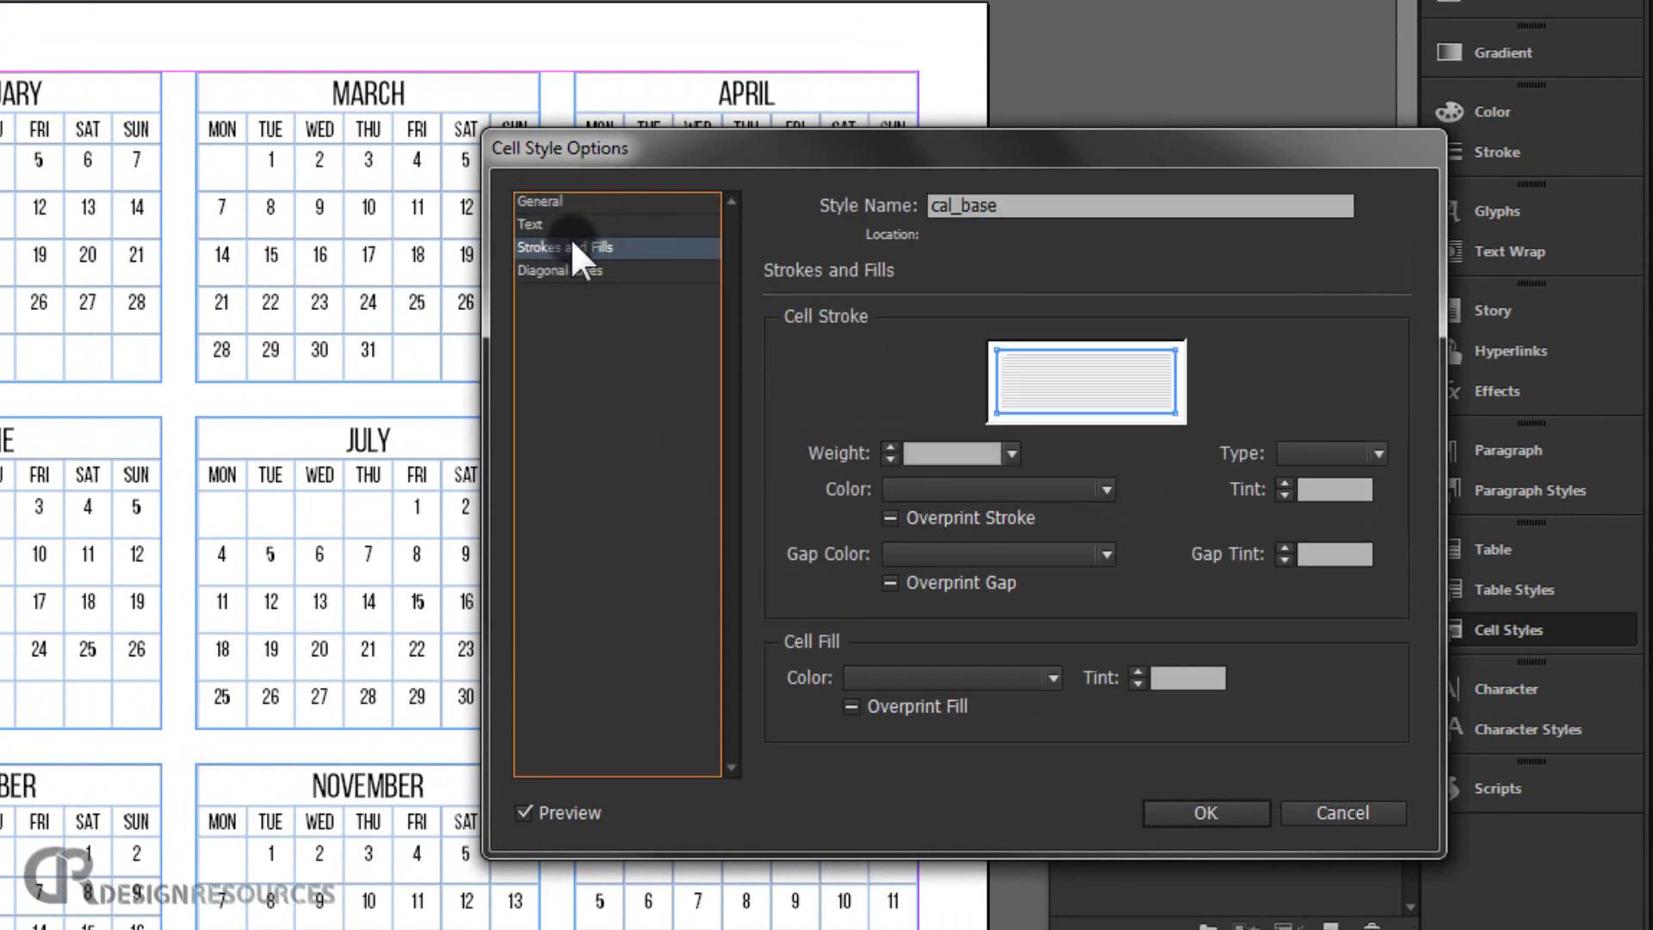
left_click(983, 487)
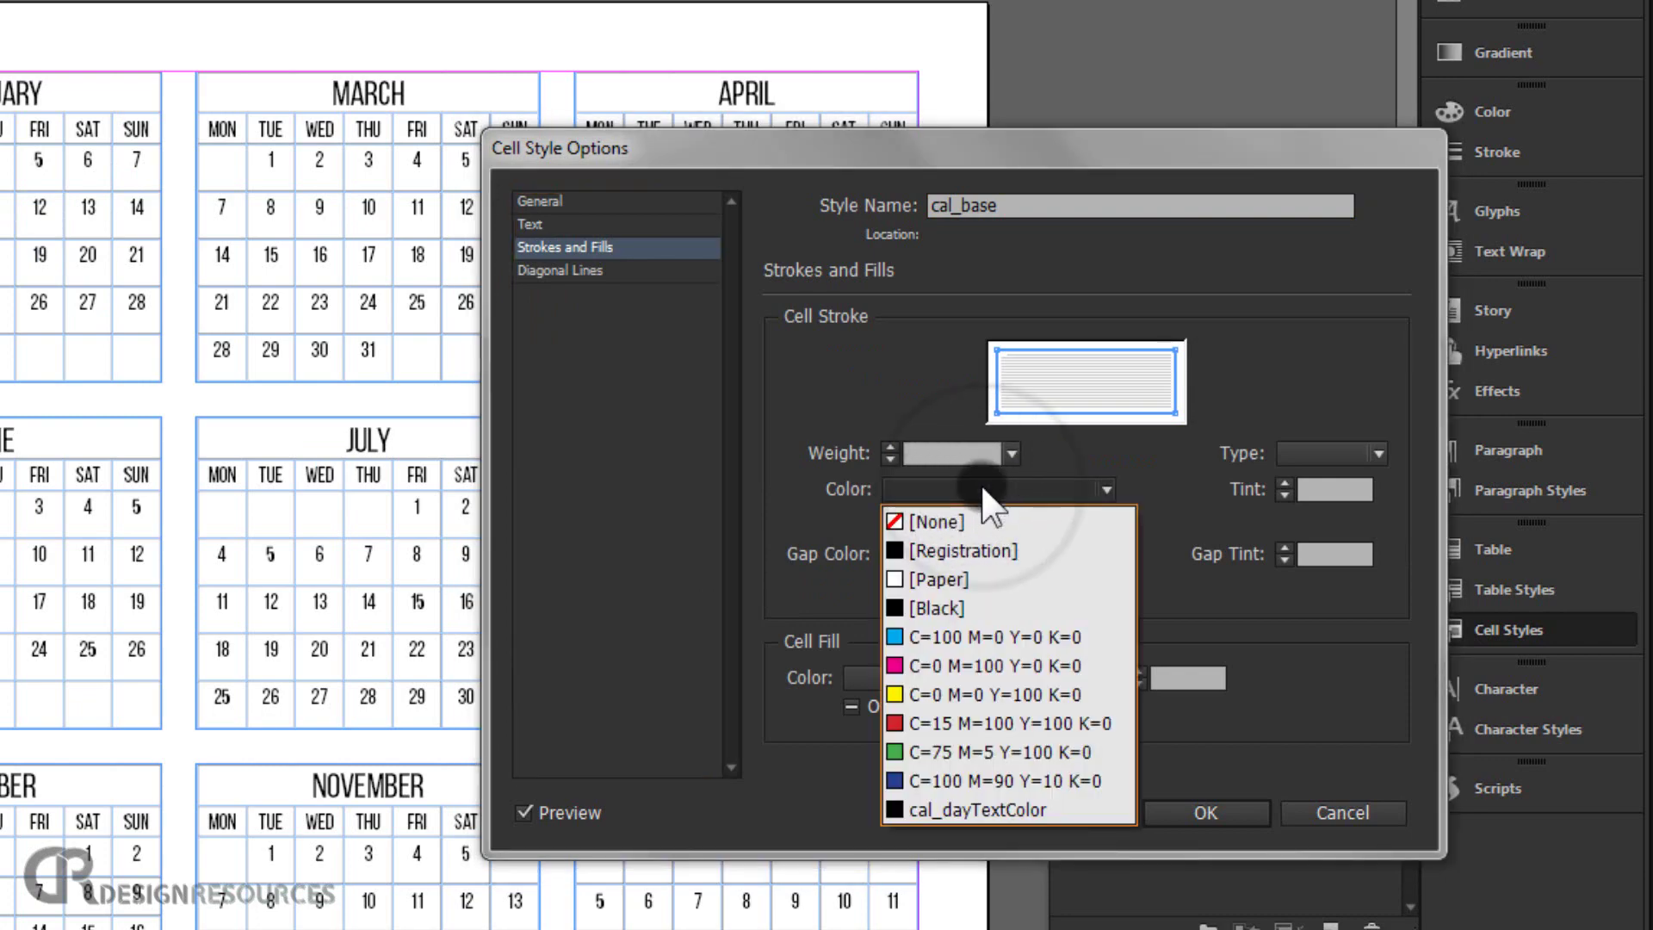
left_click(984, 522)
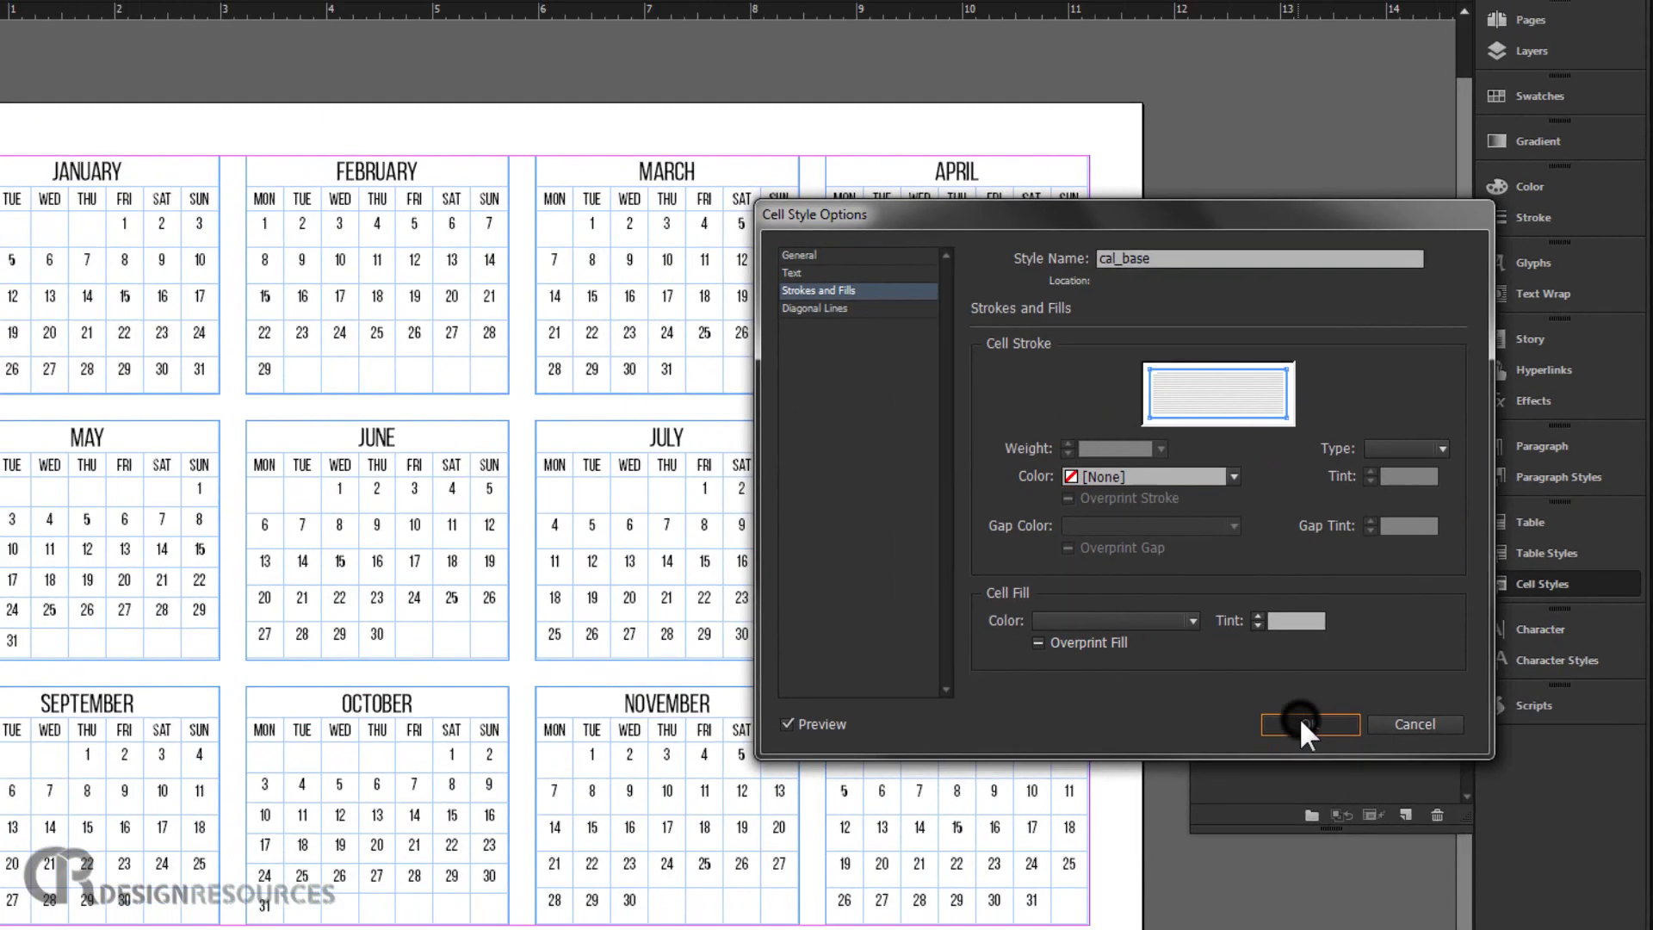
left_click(1302, 721)
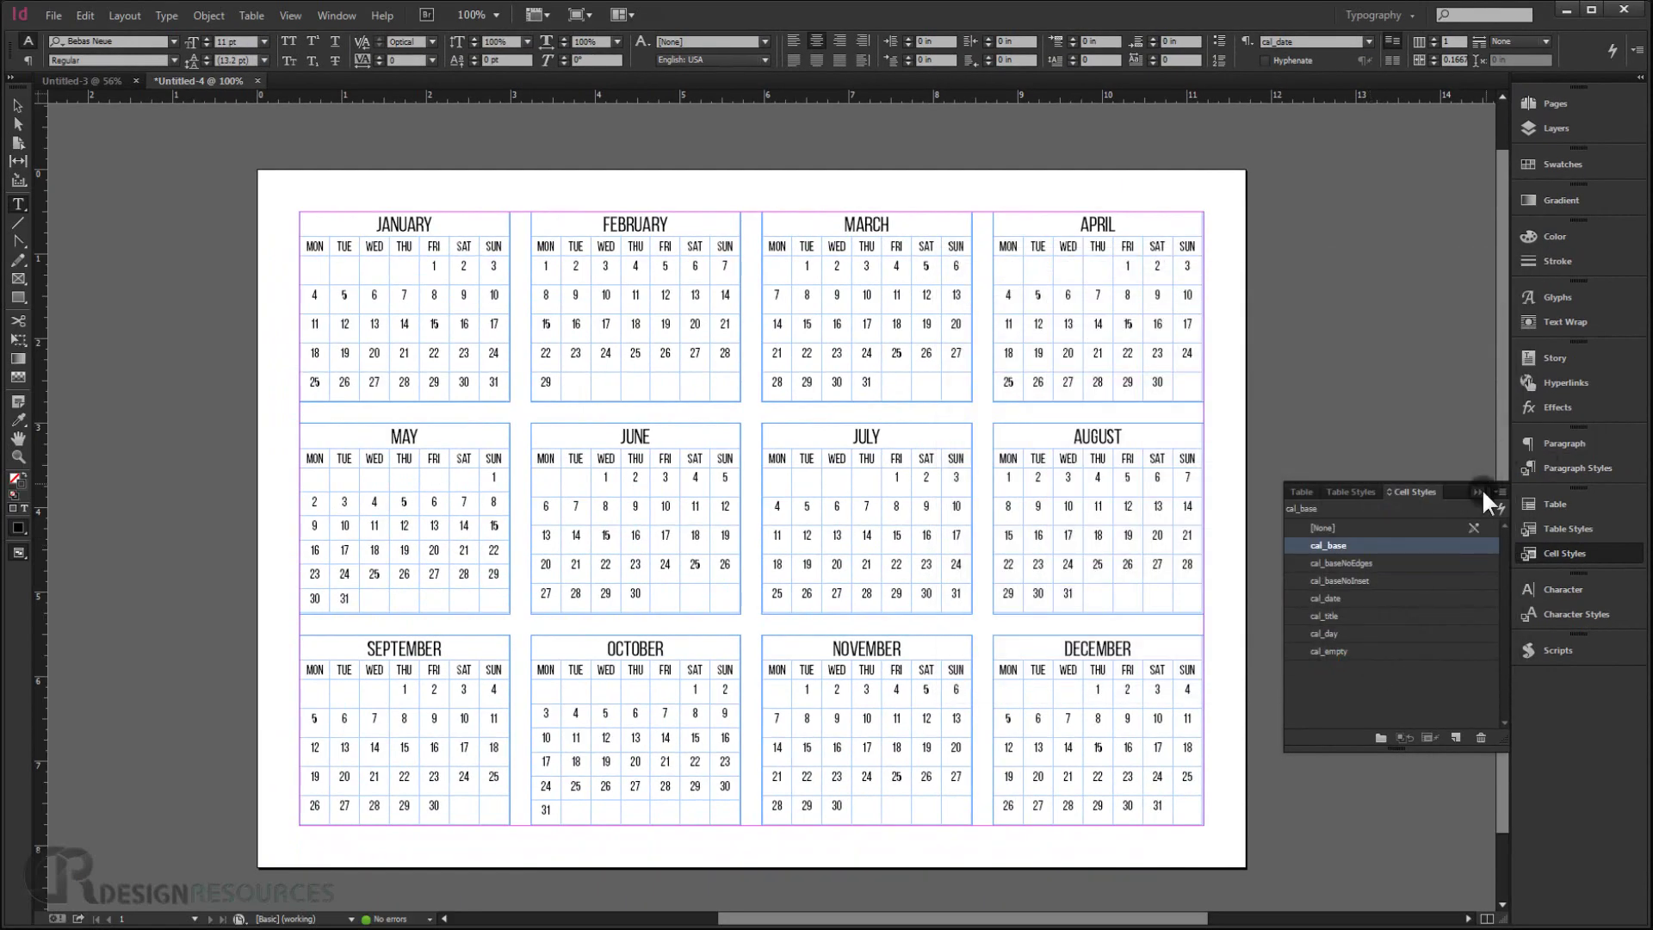
left_click(1477, 491)
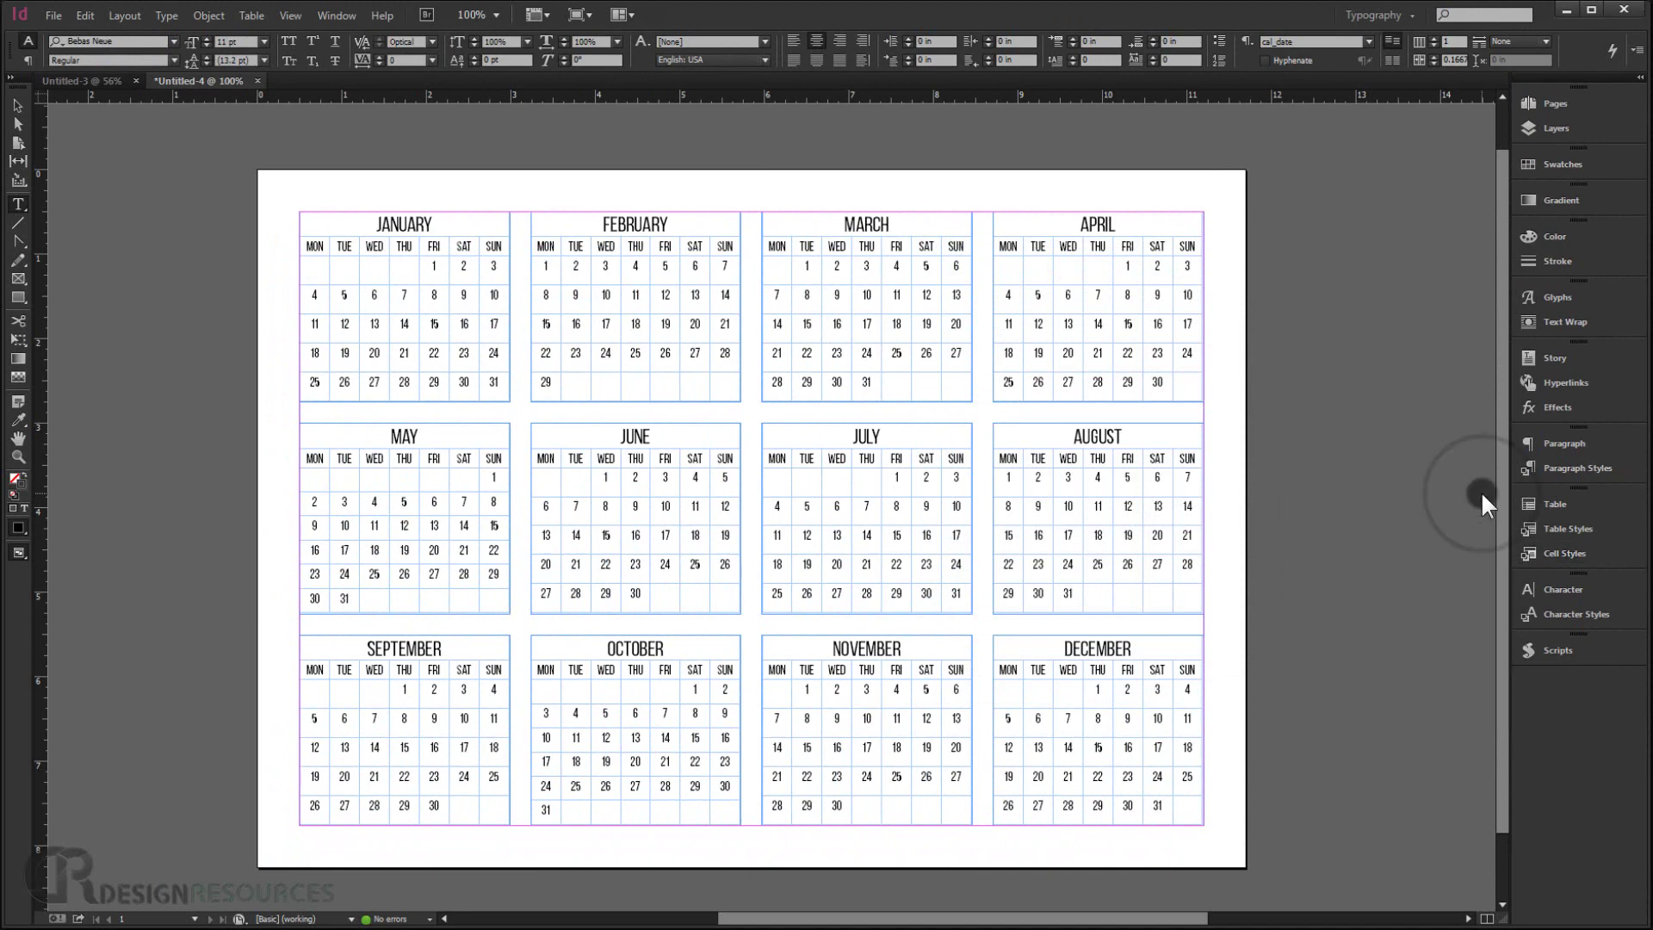
Preview the calendar page without guides and frame edges, and return to the normal view
left_click(573, 17)
left_click(592, 58)
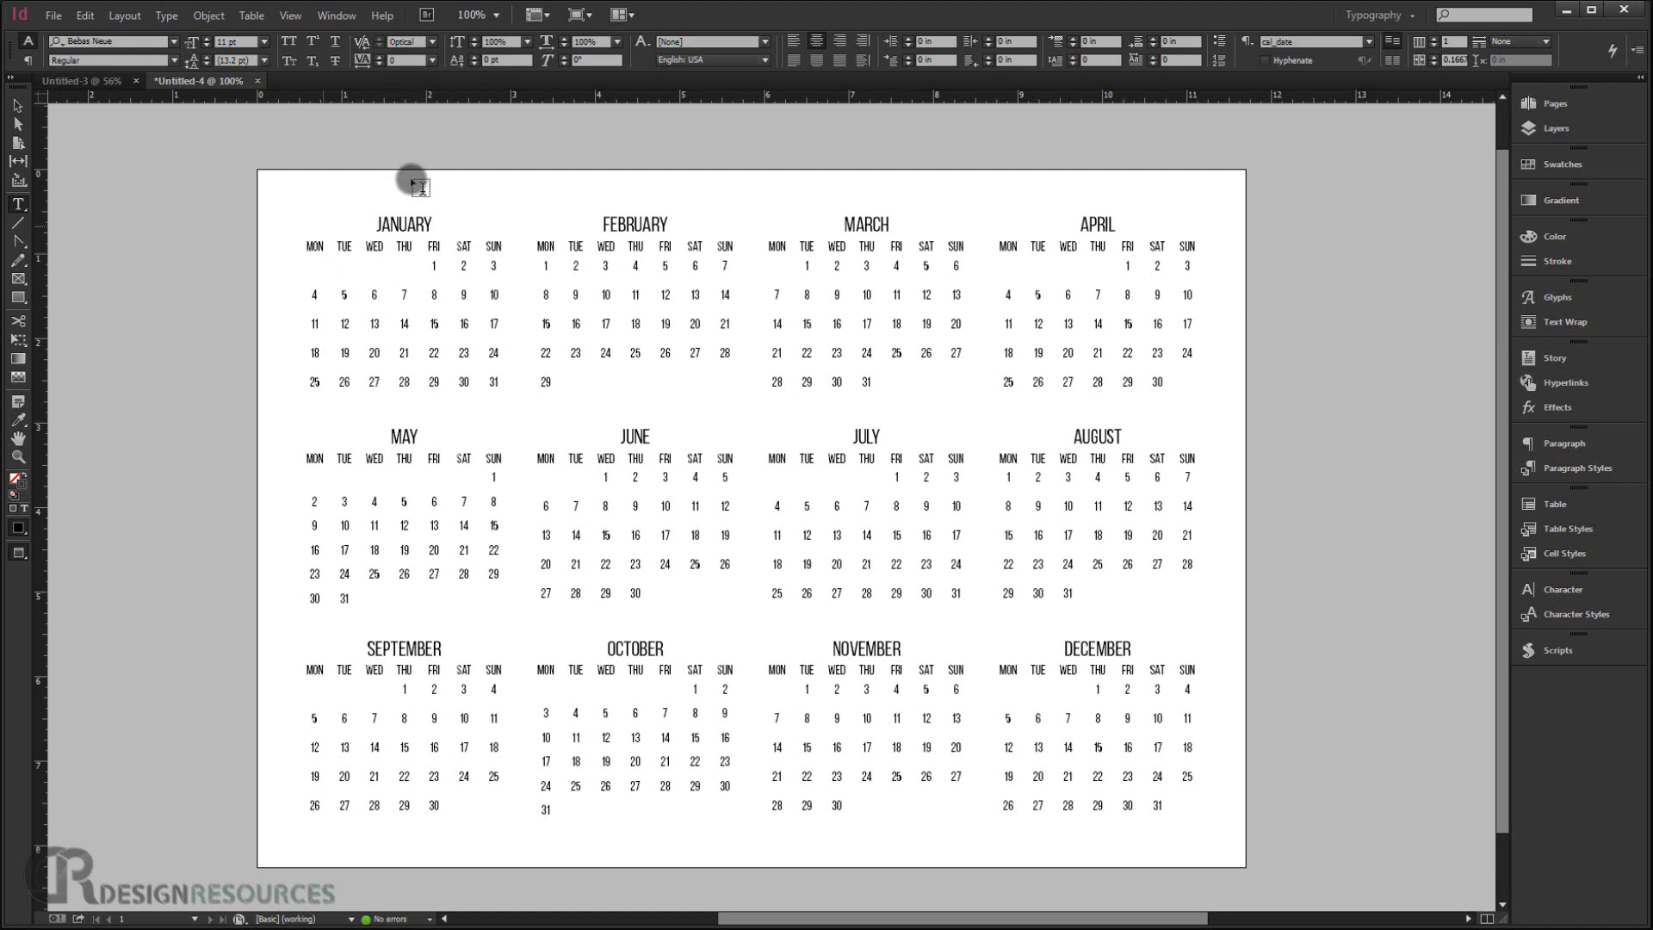
left_click(580, 13)
left_click(596, 59)
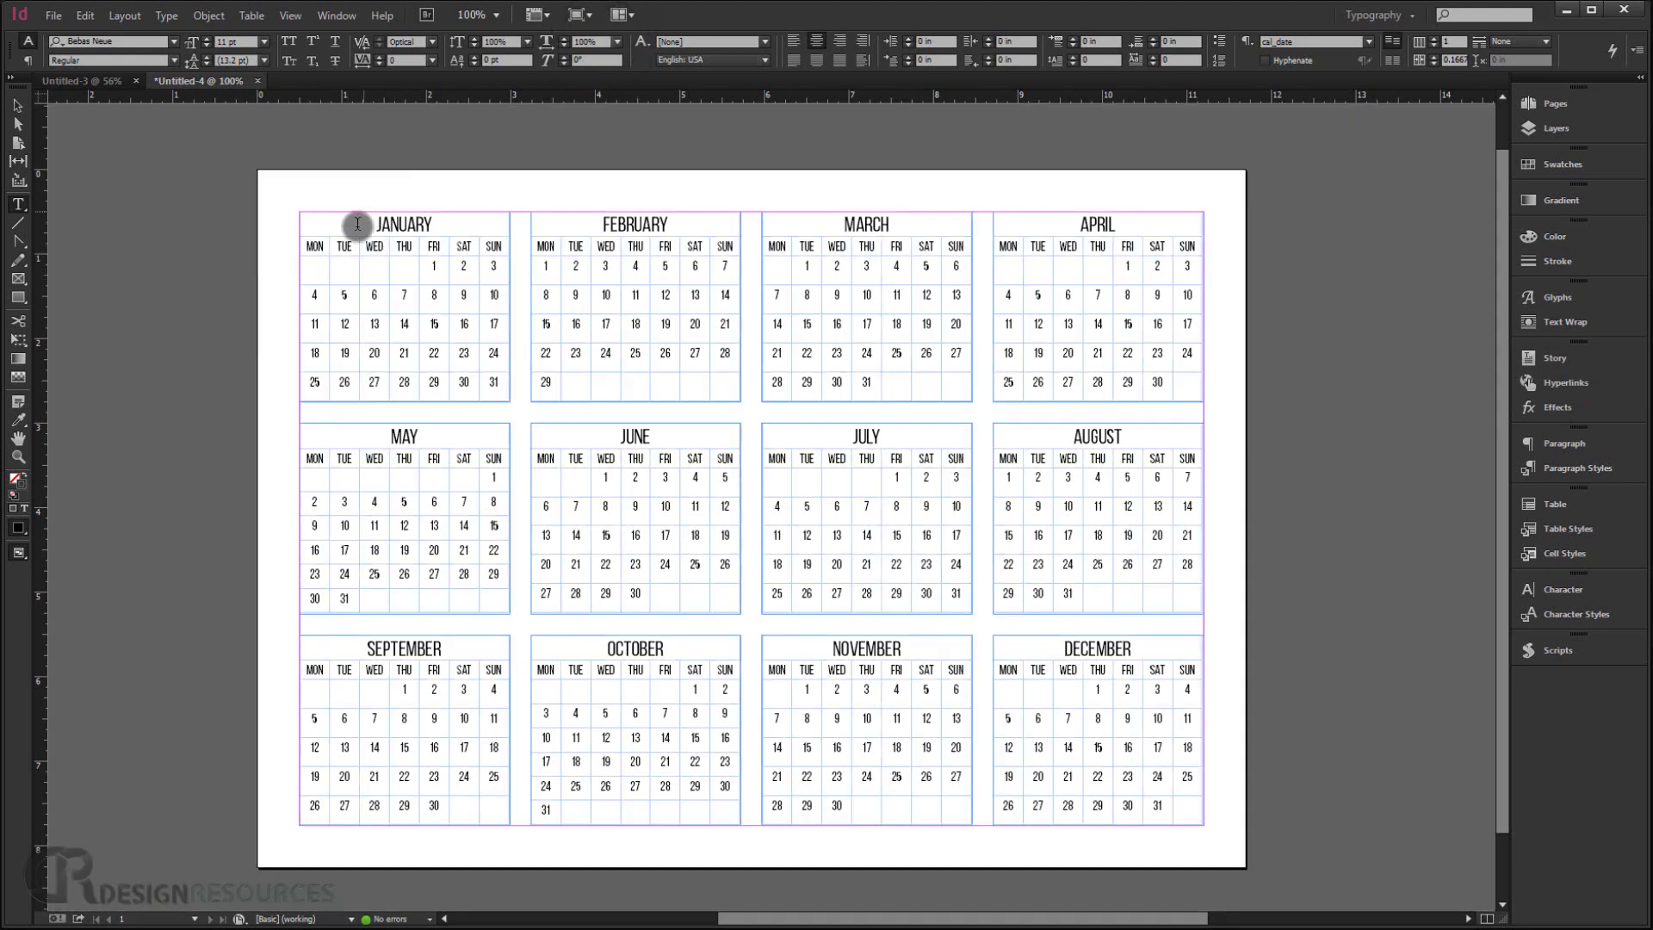
Give January's weekday header row a 0.5 pt stroke on its bottom edge only
left_click(309, 245)
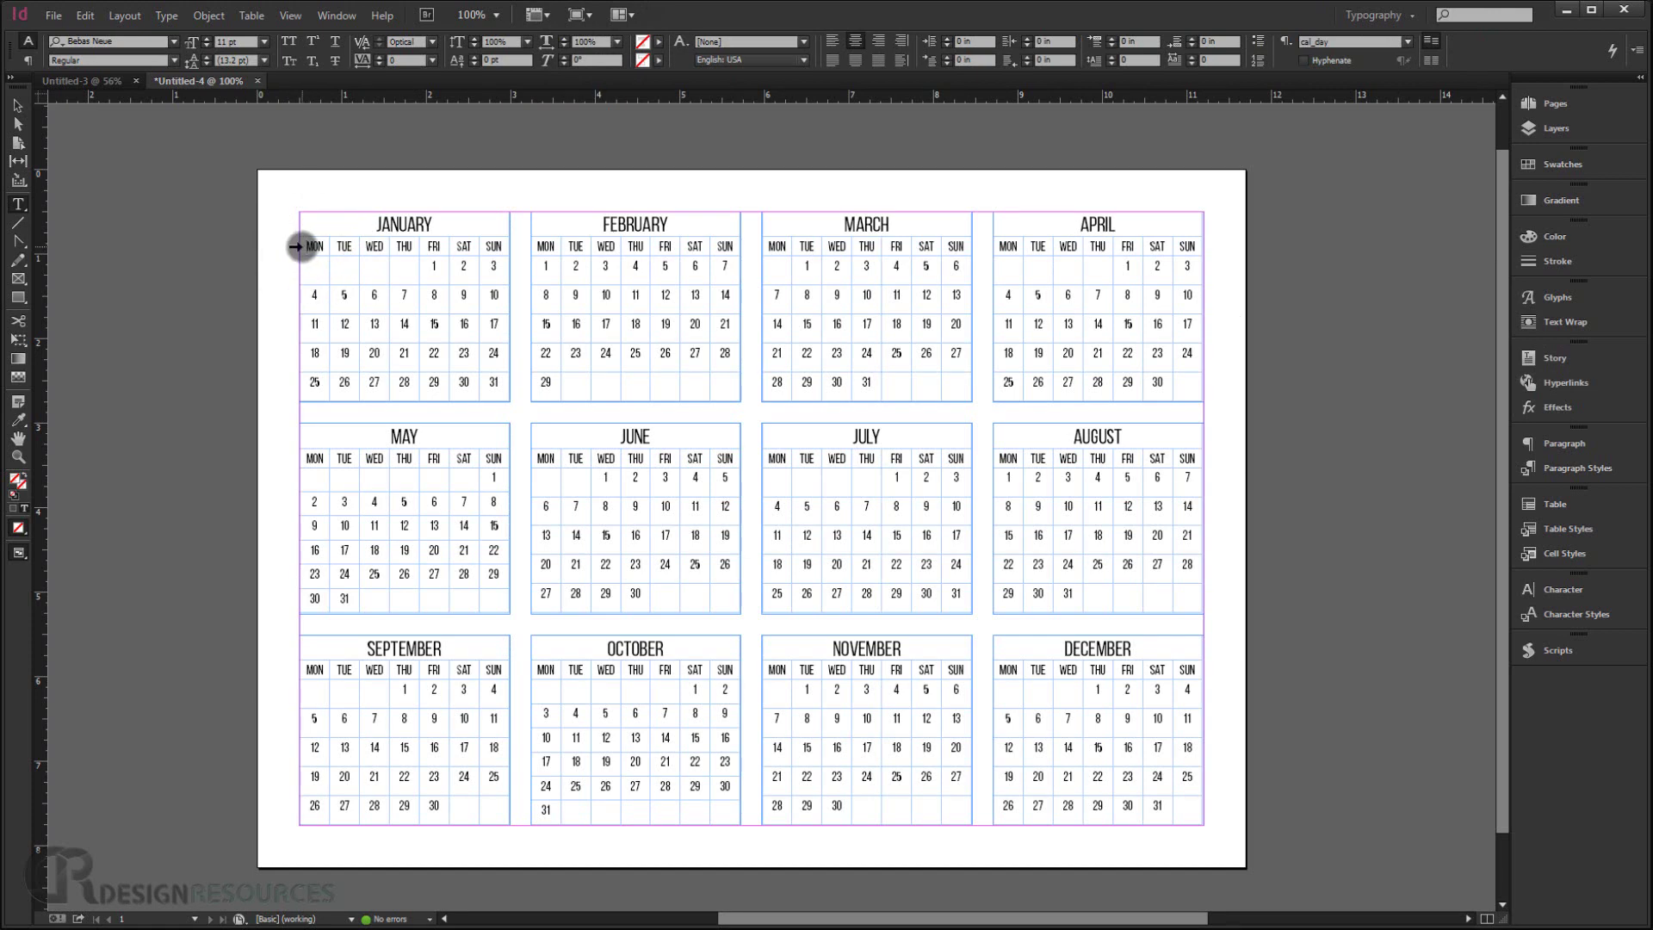
left_click(295, 246)
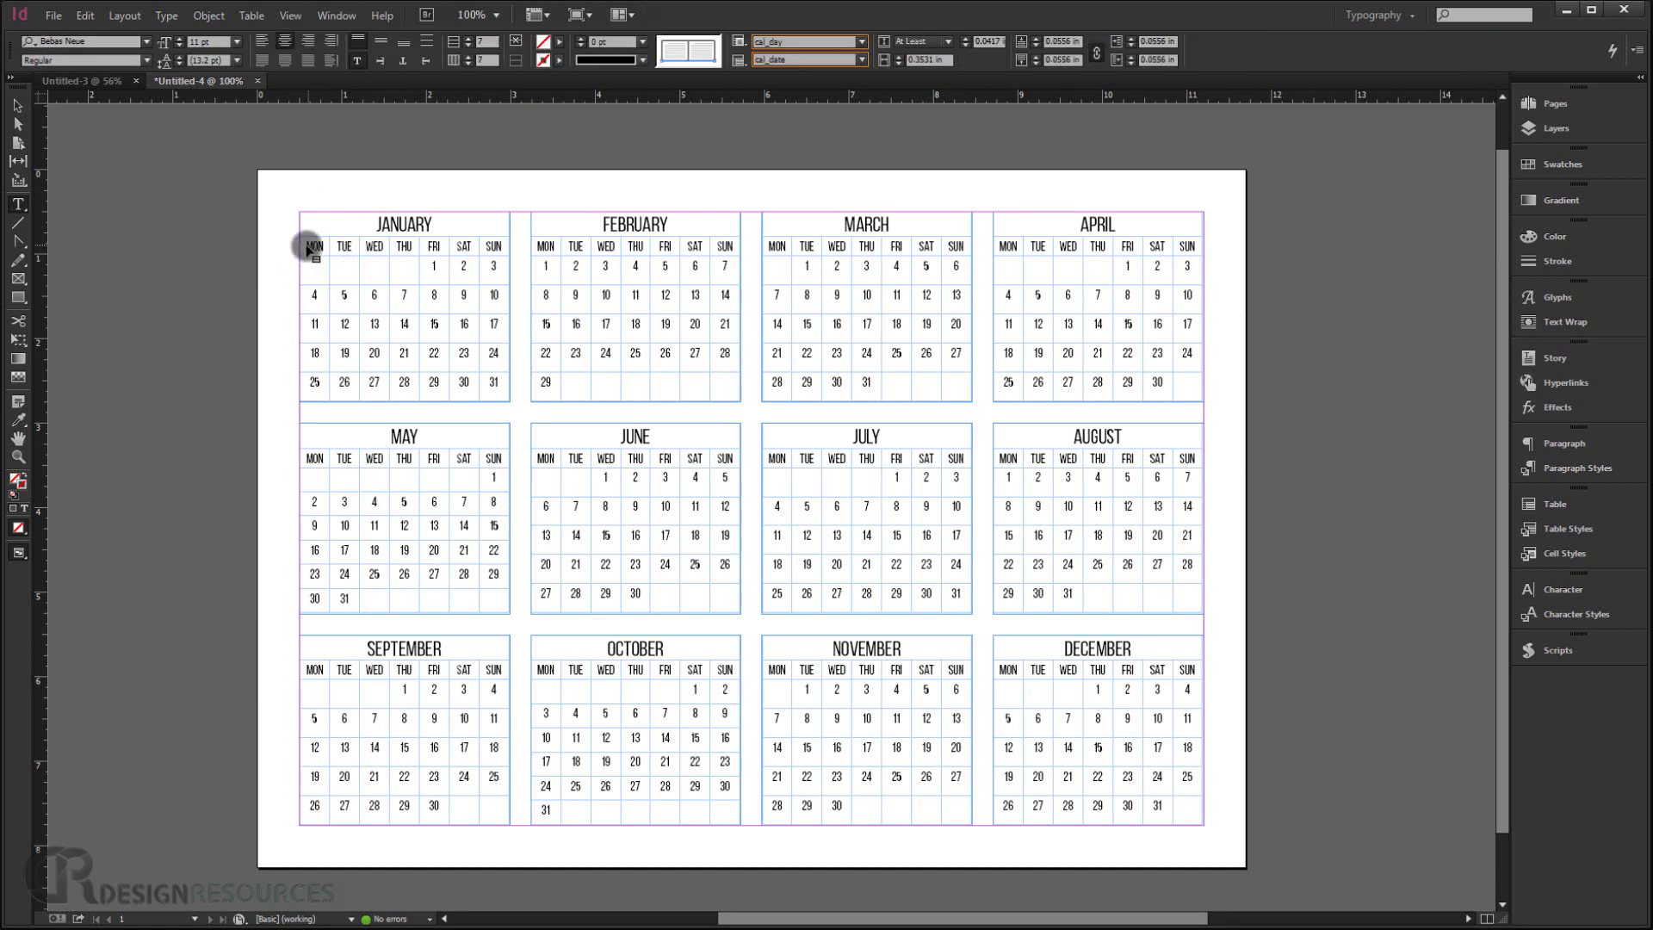
left_click(306, 248)
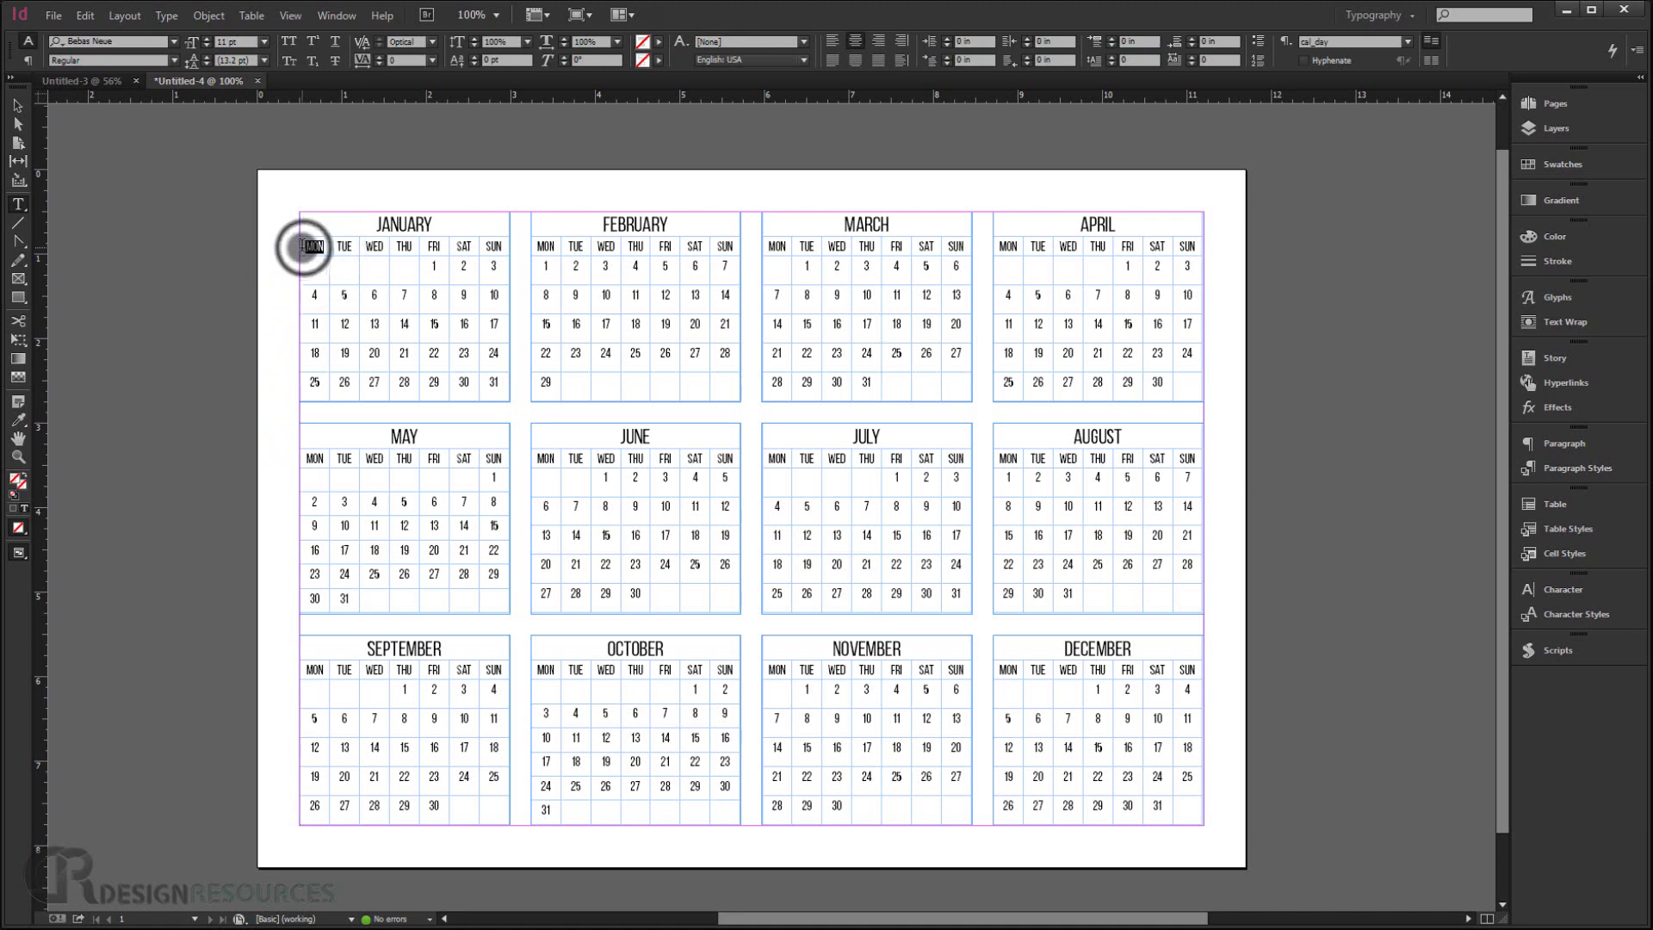
left_click(295, 247)
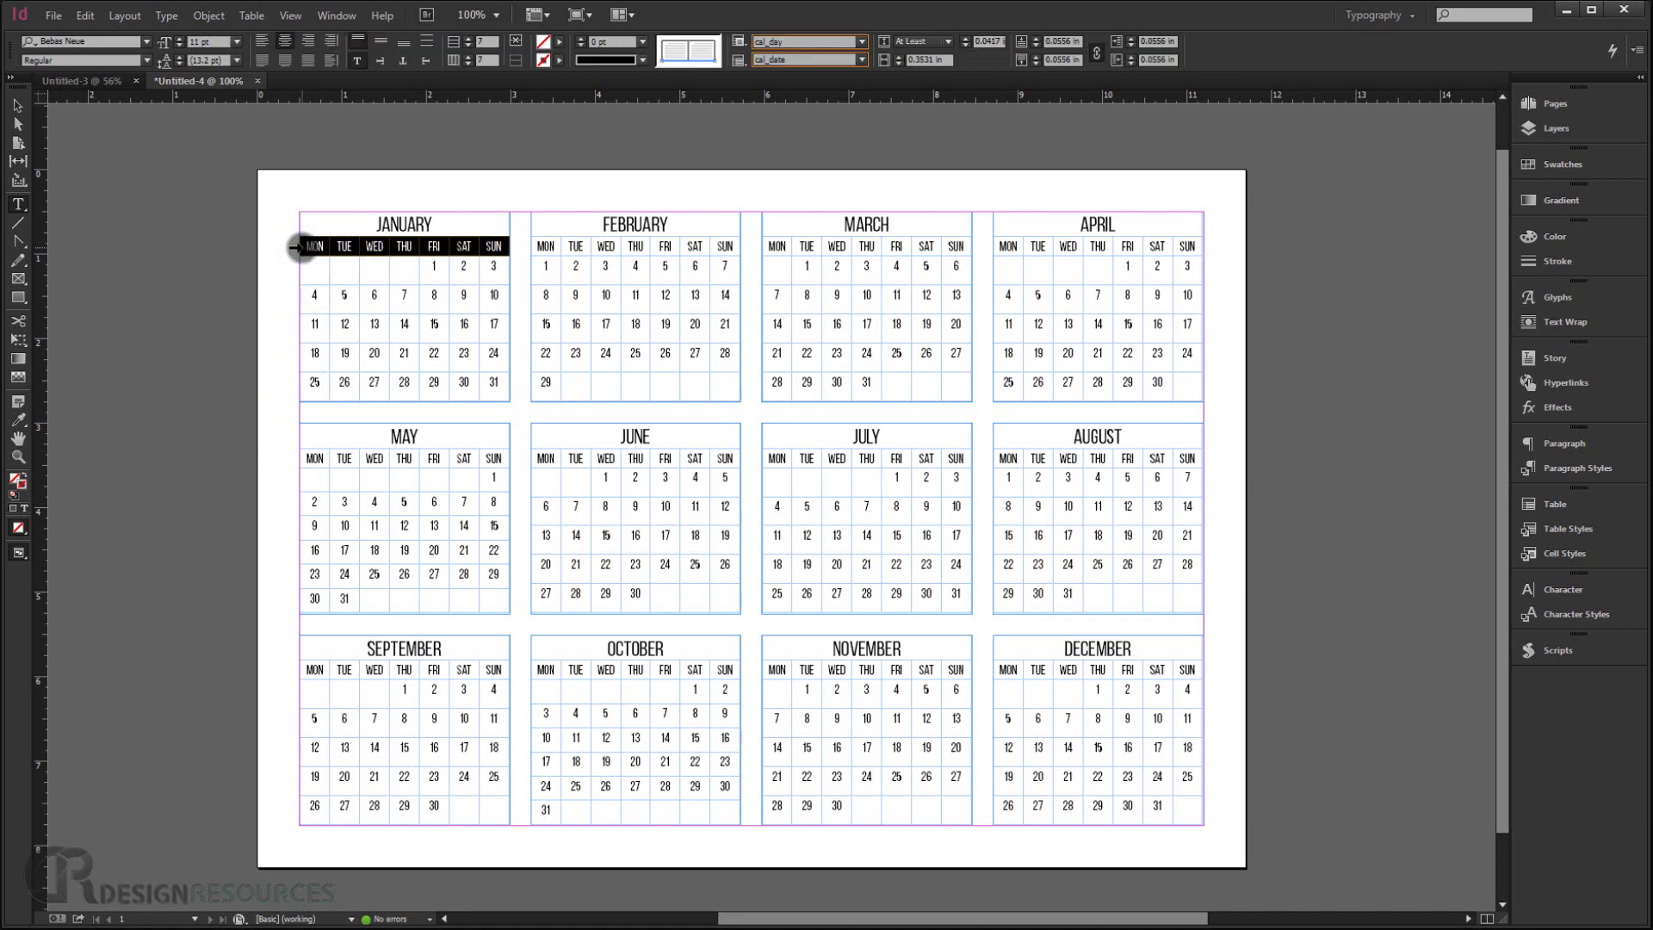
left_click(1587, 555)
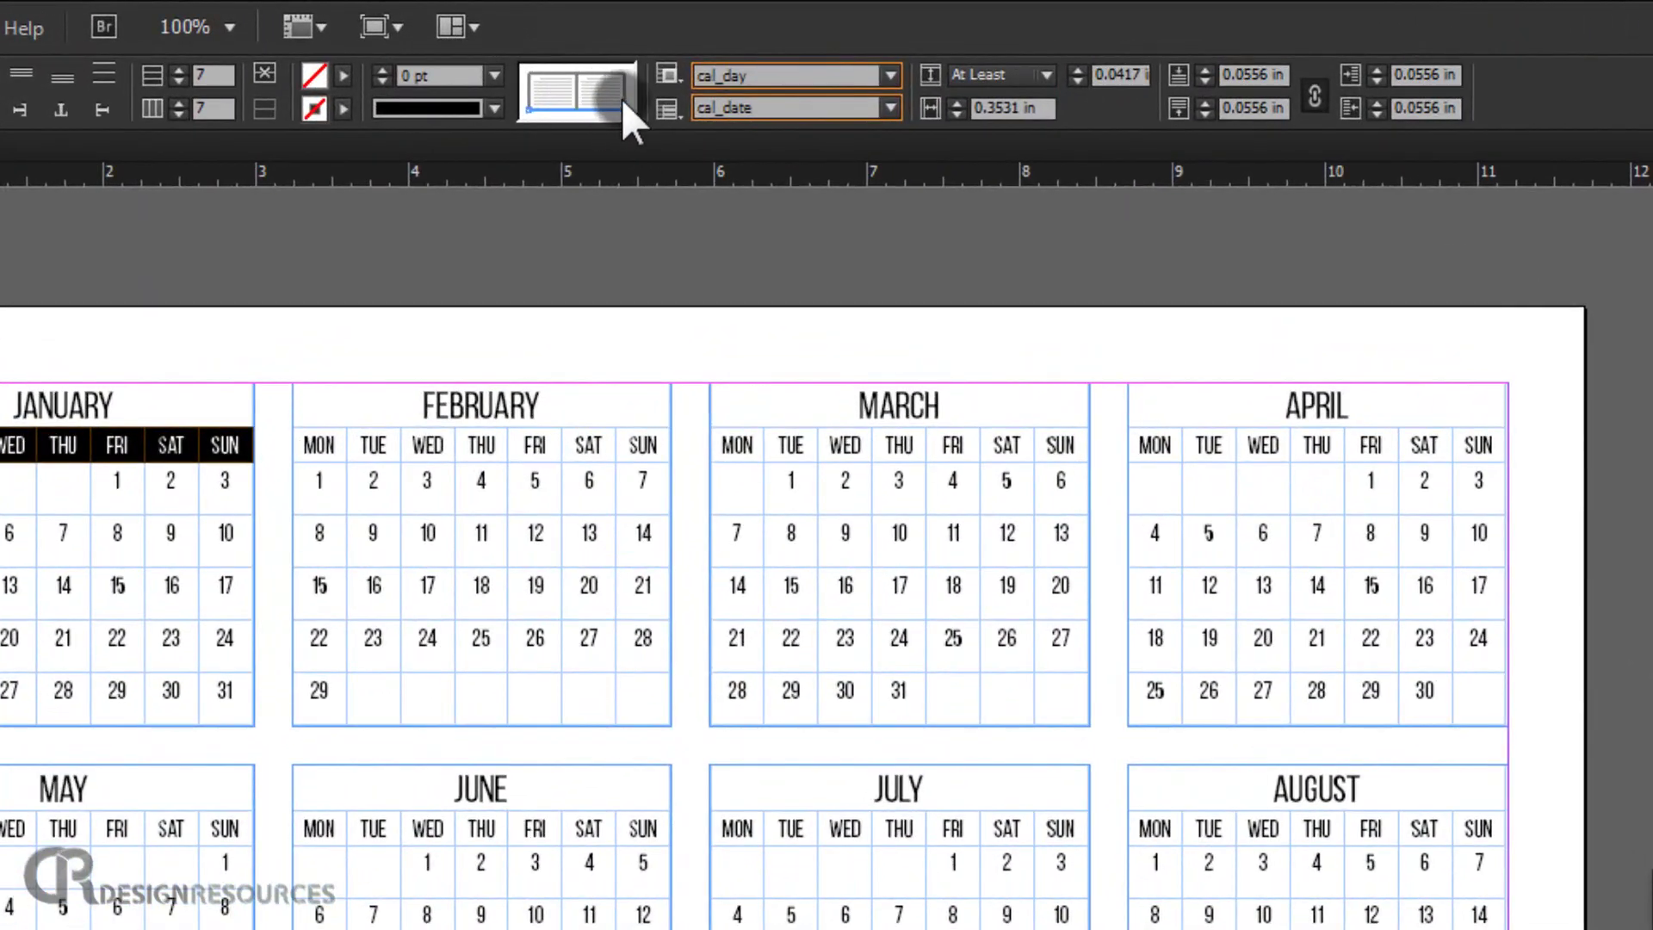
triple_click(575, 86)
left_click(529, 81)
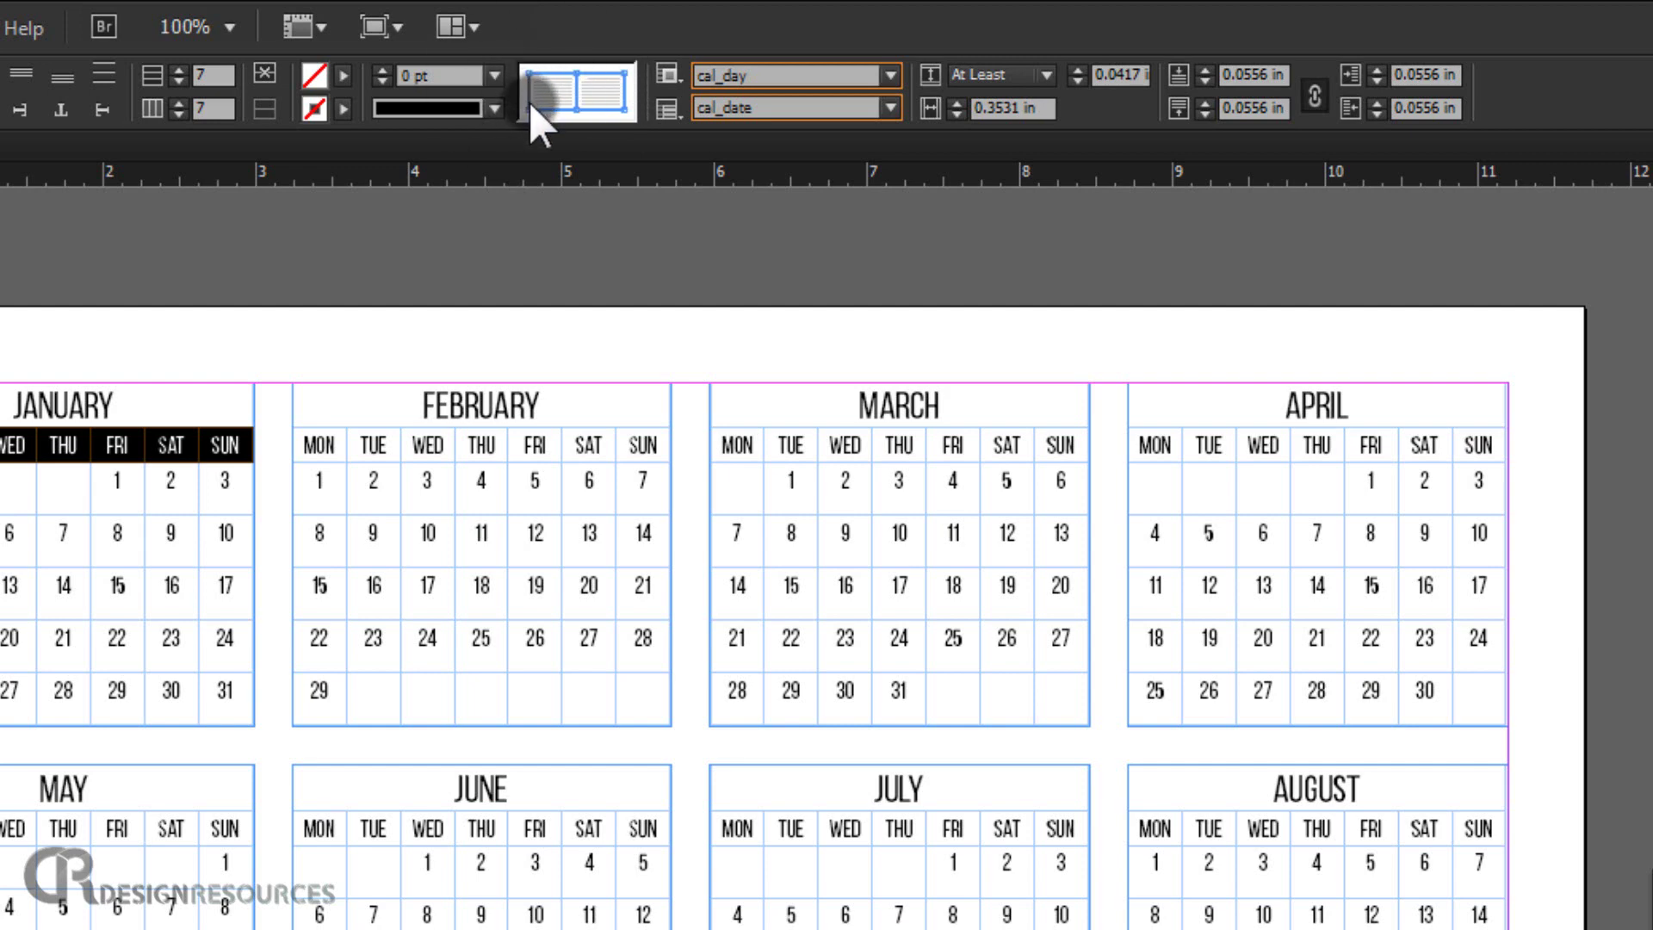
left_click(572, 80)
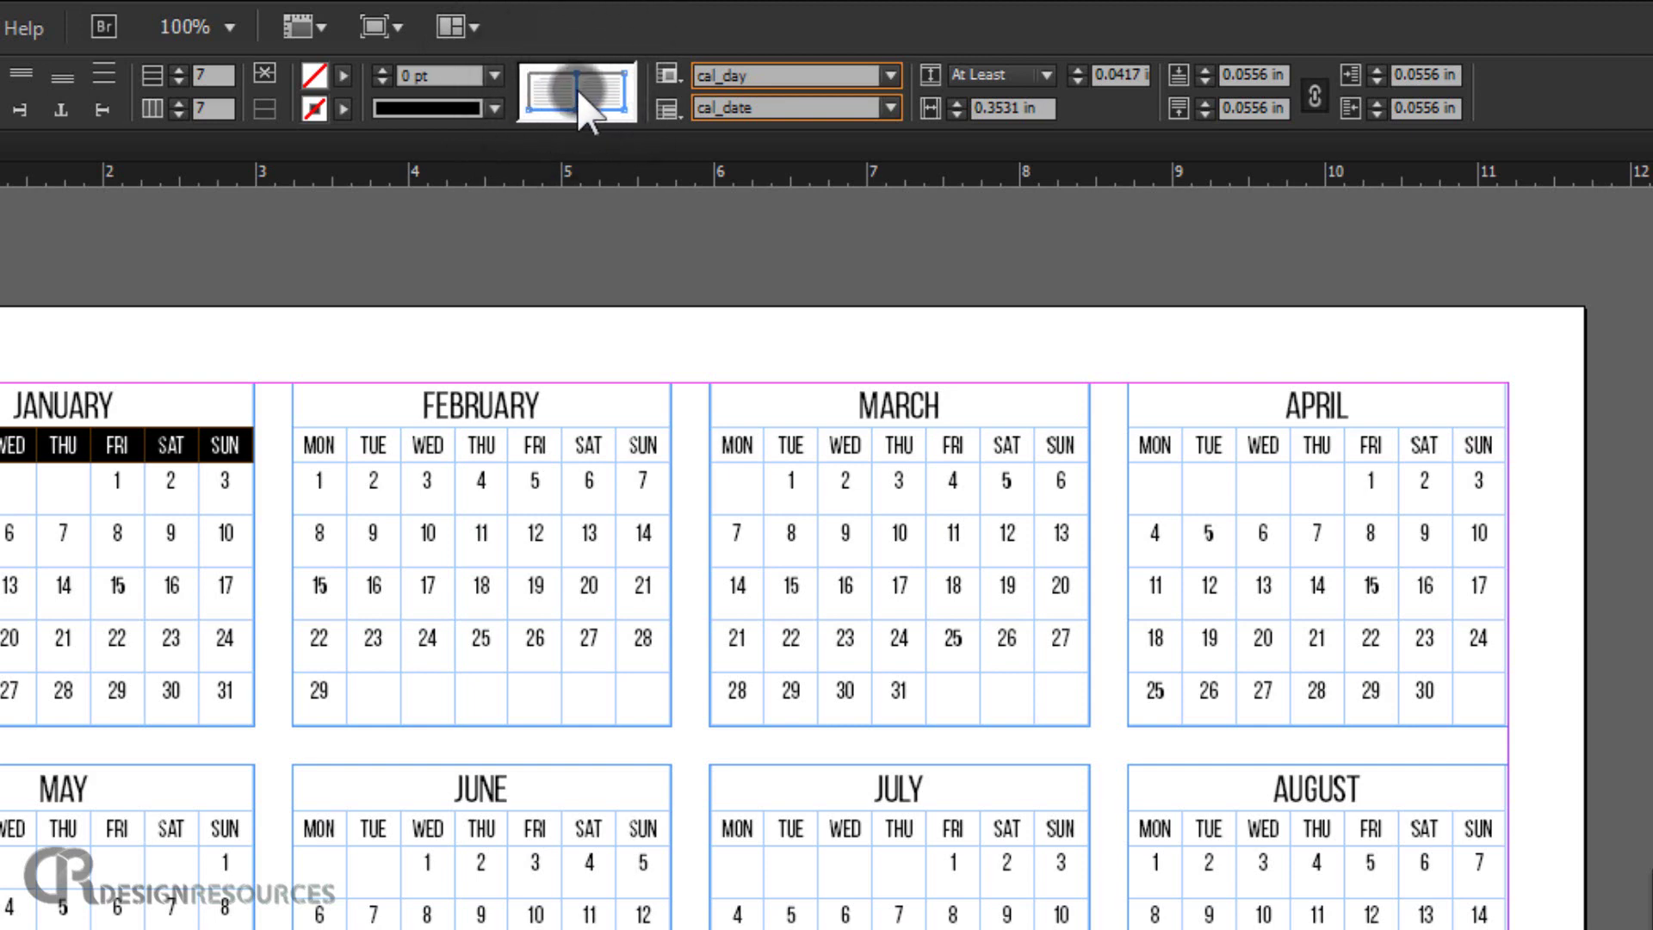
left_click(621, 88)
left_click(535, 107)
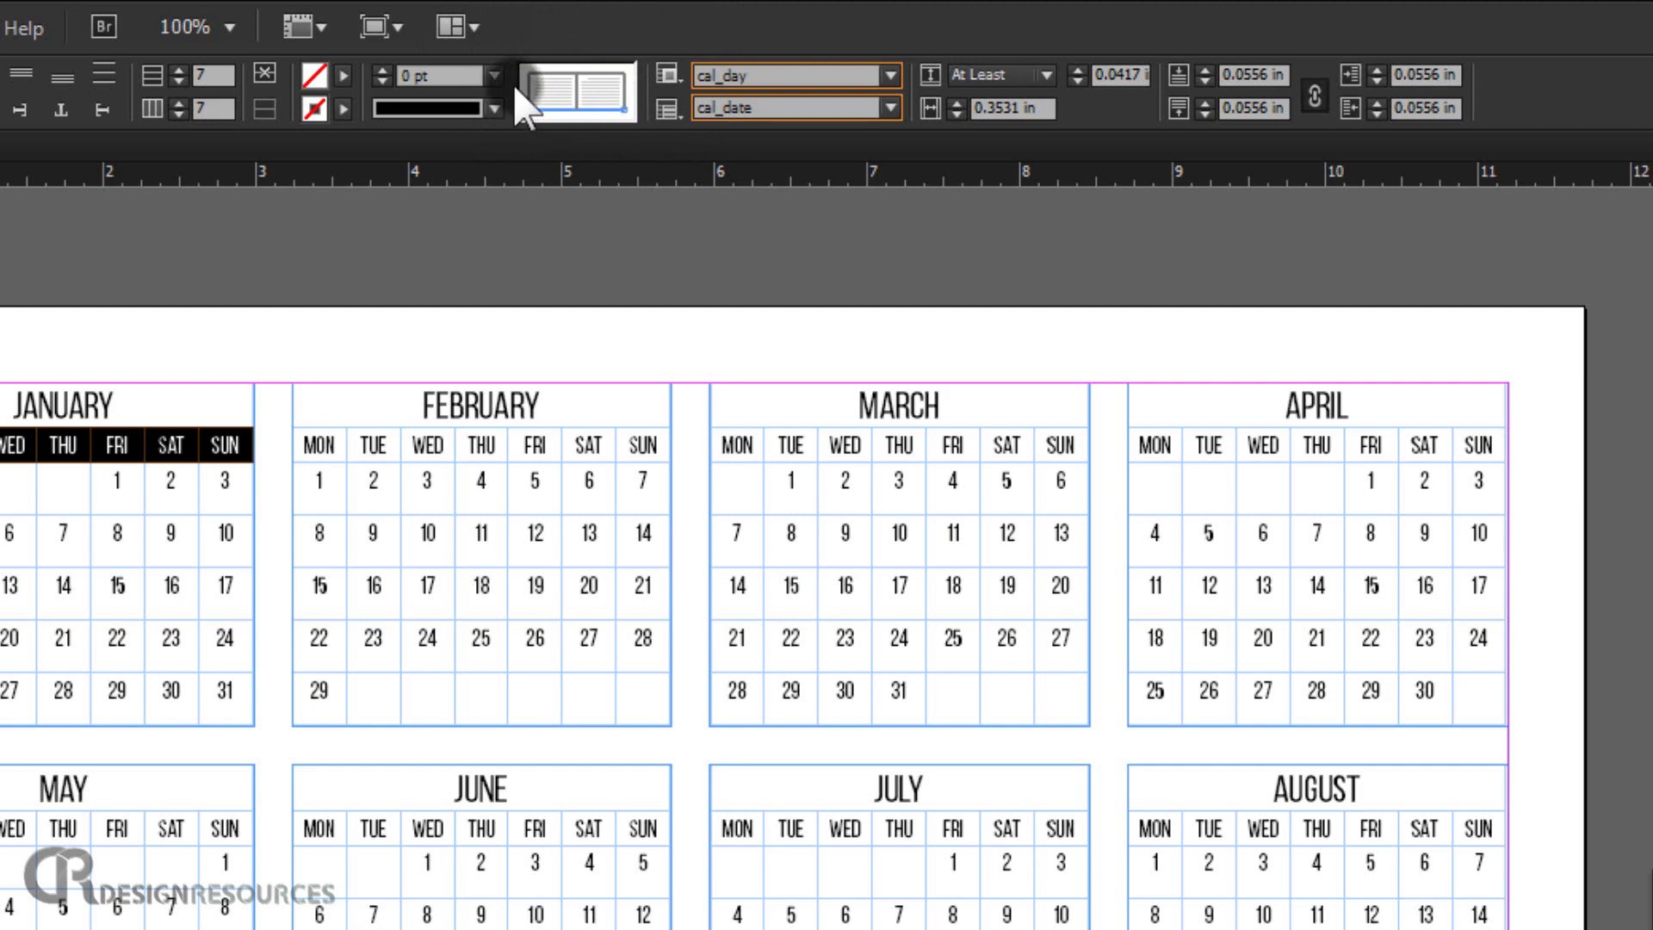
left_click(492, 70)
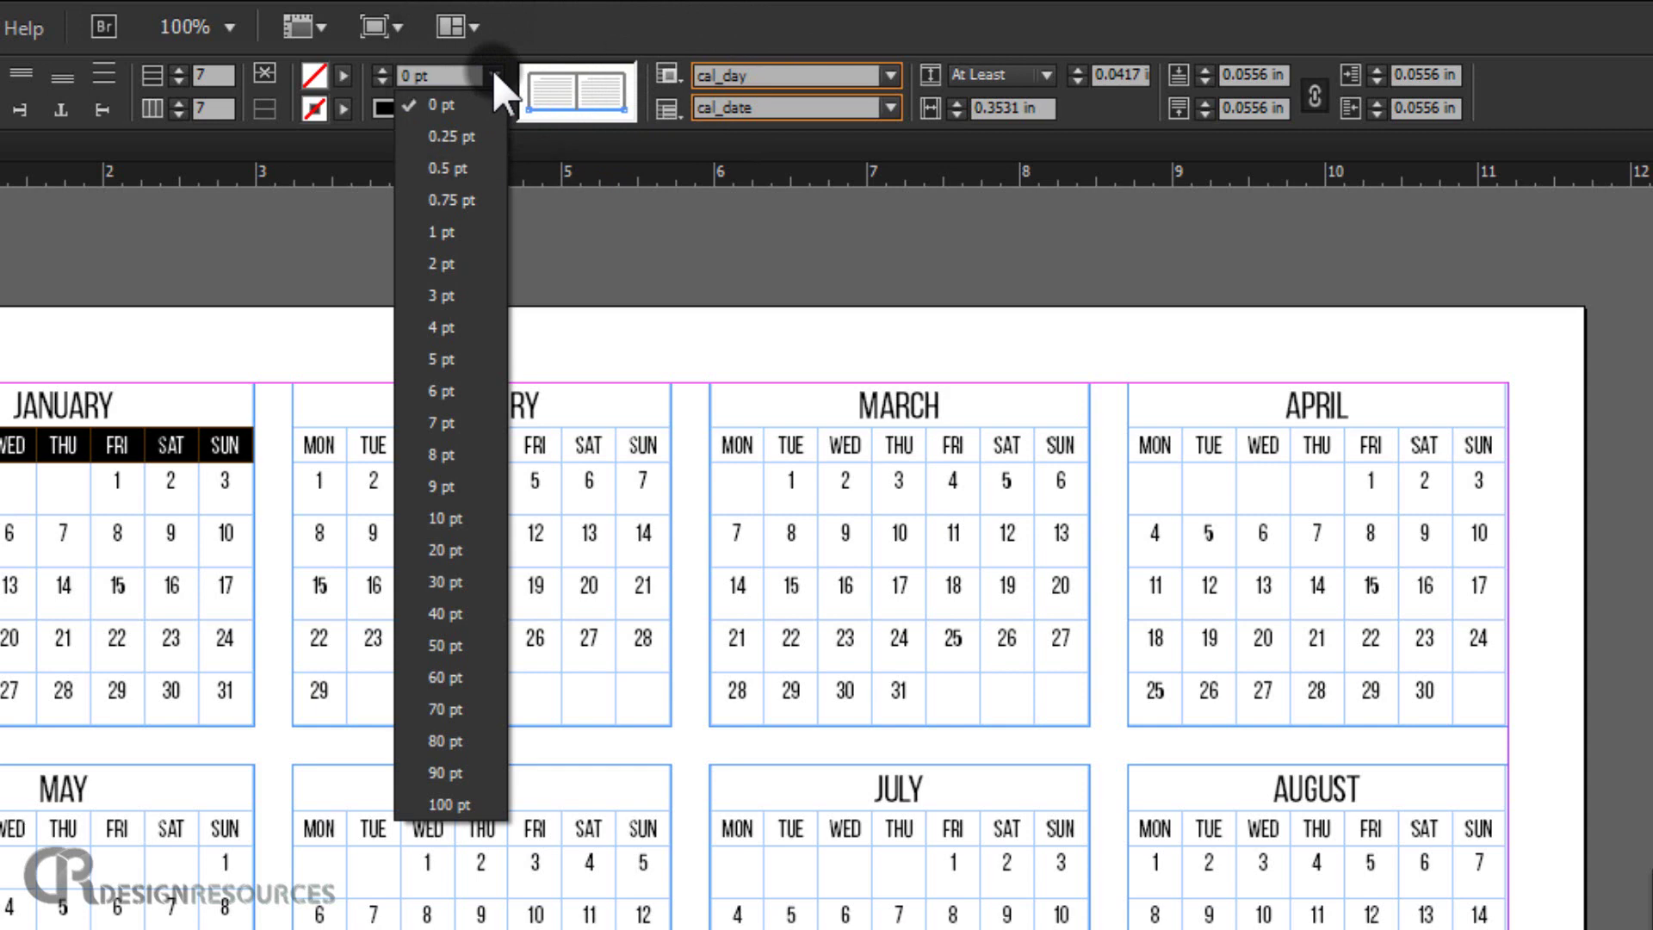
left_click(444, 168)
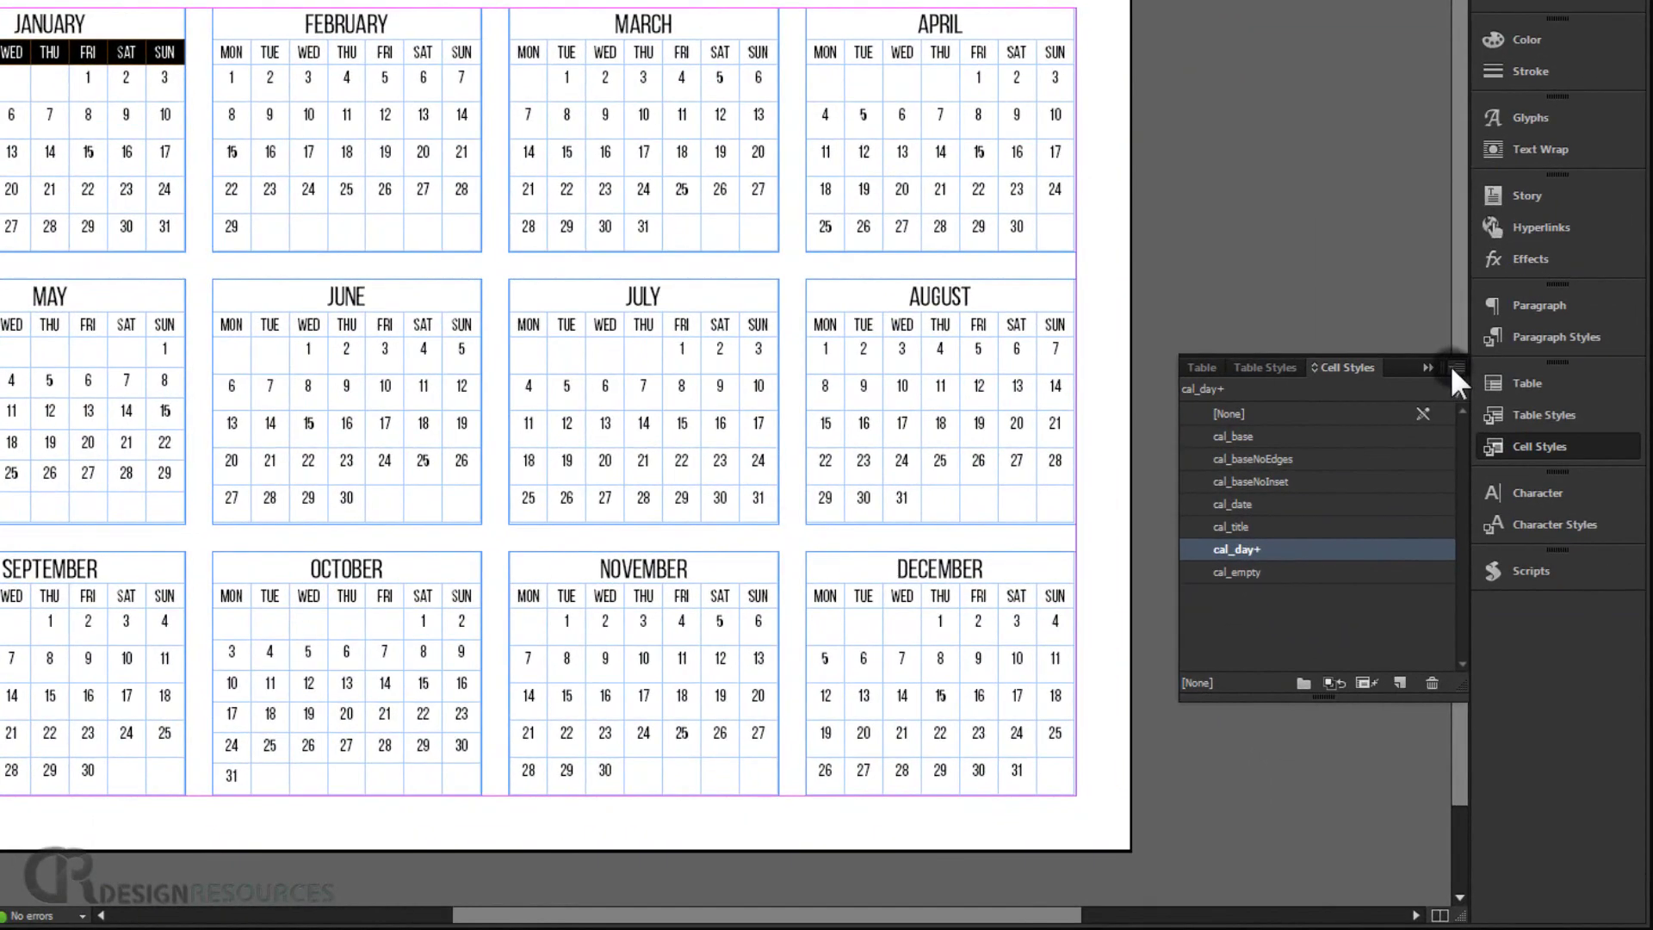
Create a cell style named Under Line, based on cal_day, from the selected weekday row
left_click(1453, 367)
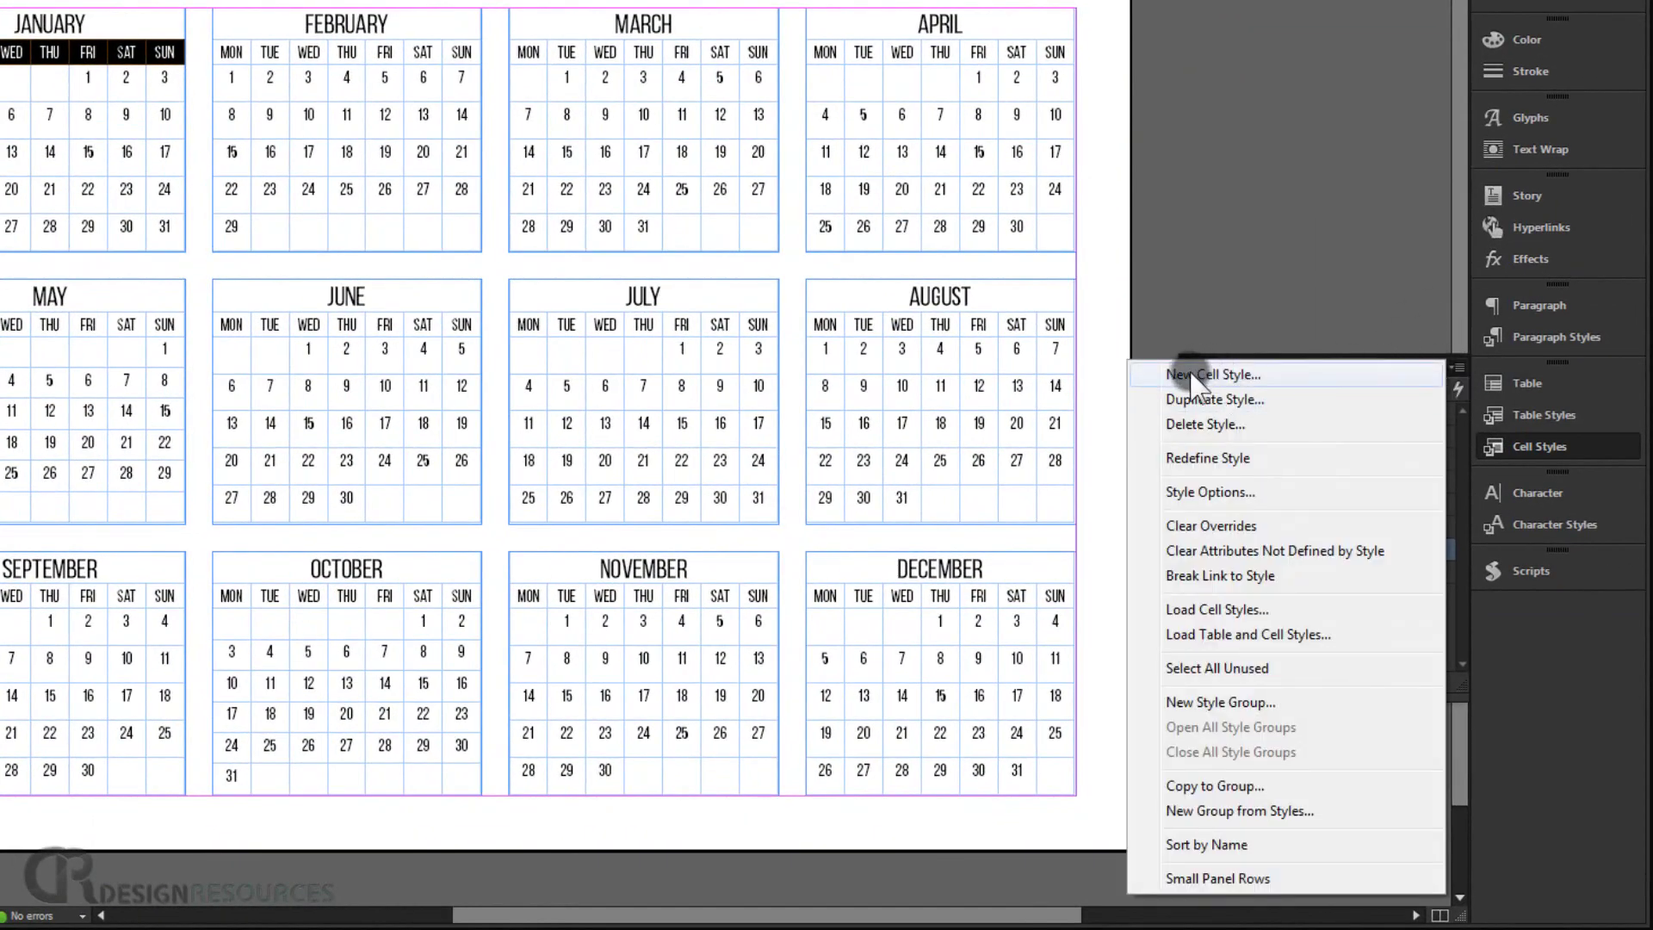
left_click(1192, 376)
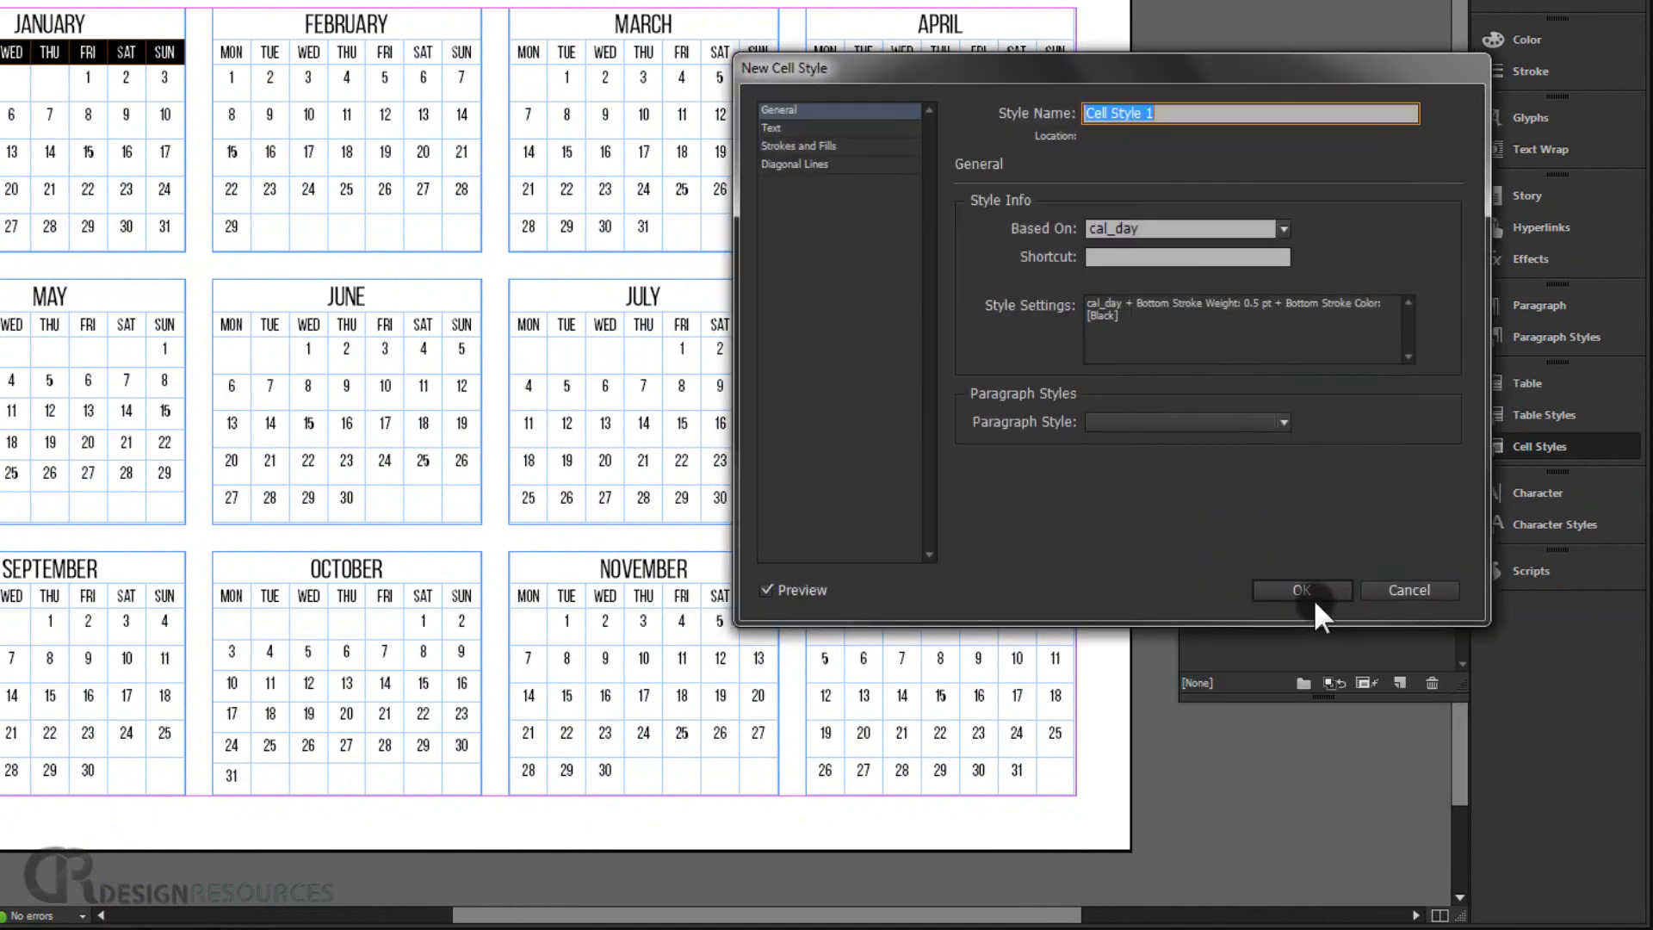
left_click(1193, 112)
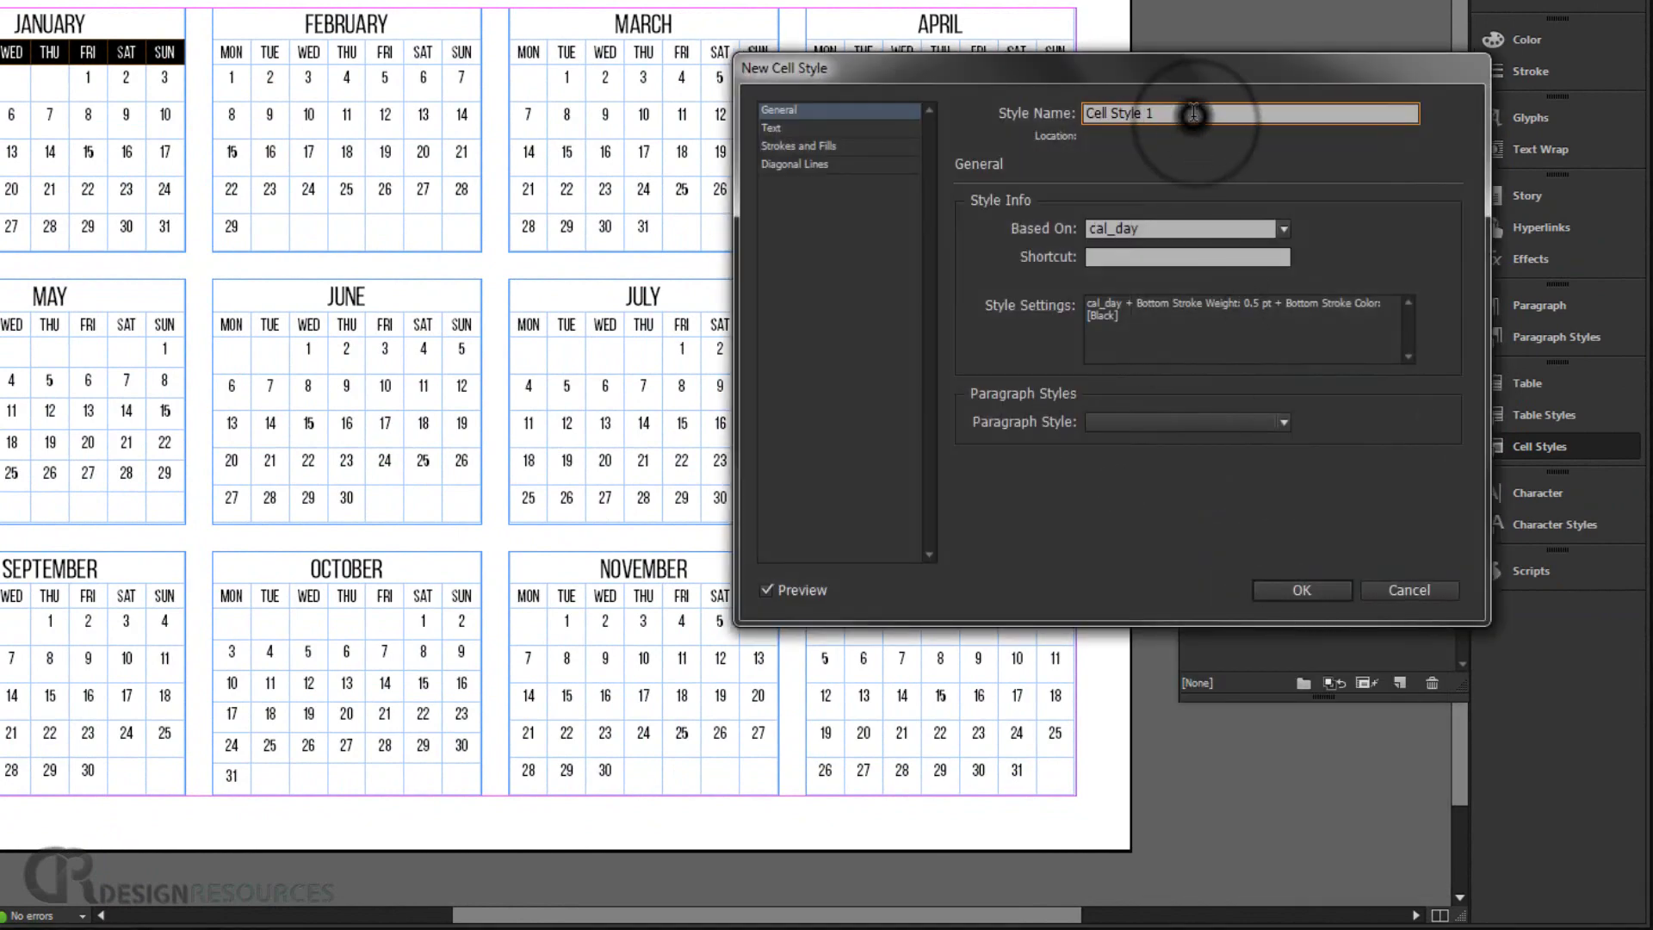
left_click(772, 113)
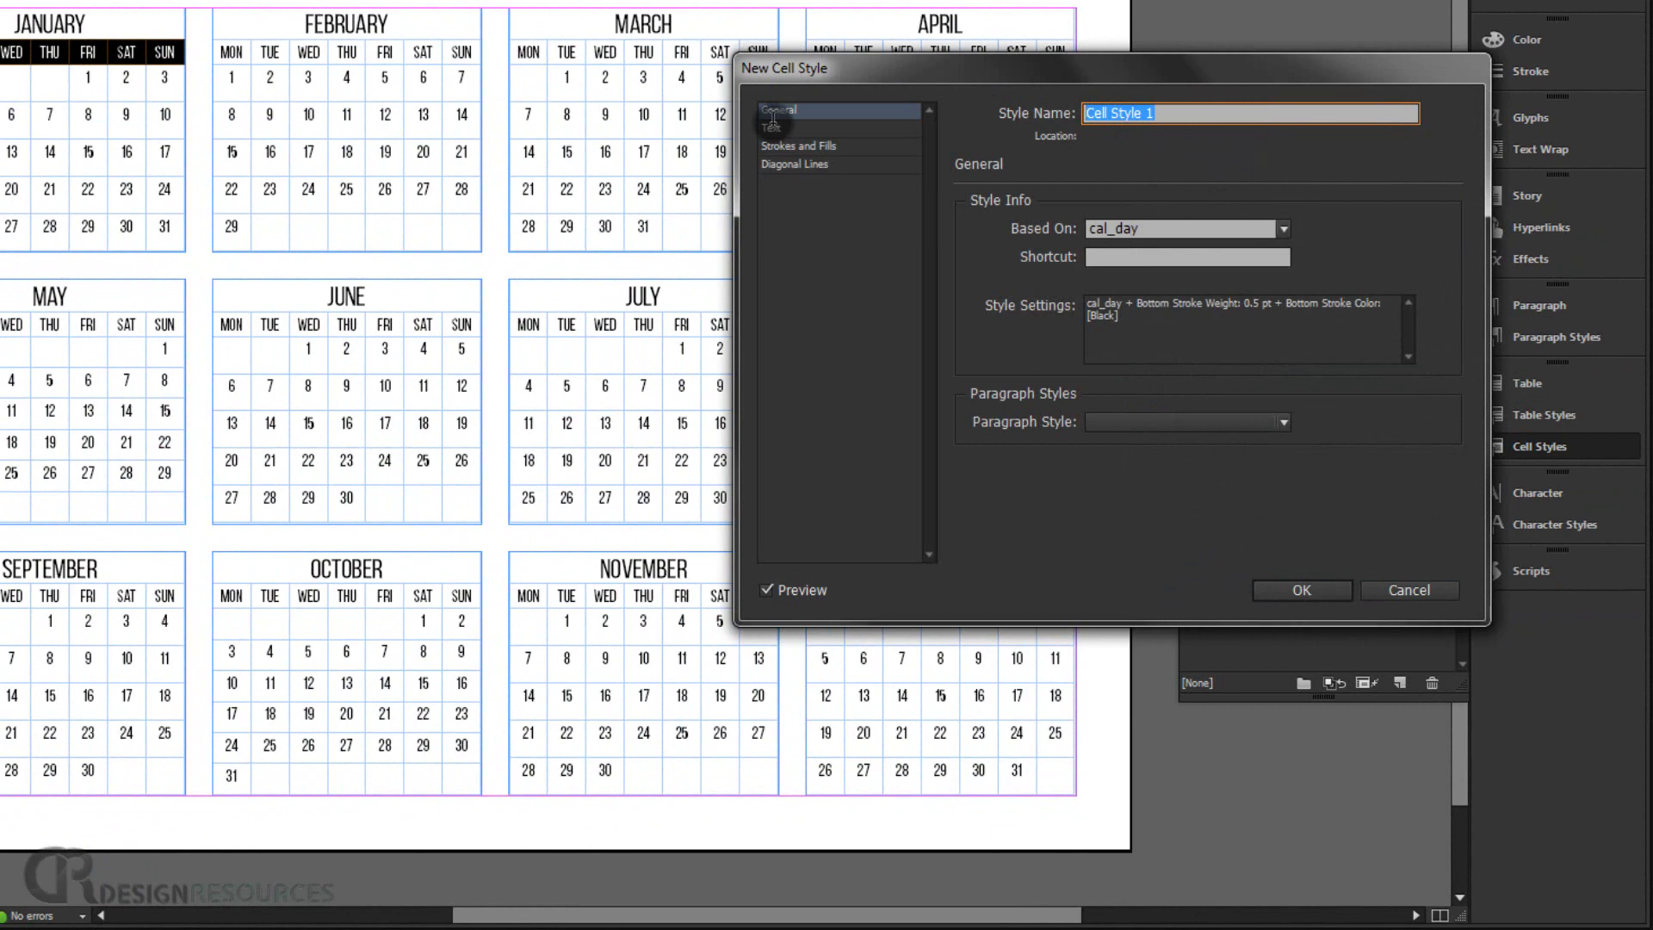
type("Under Line")
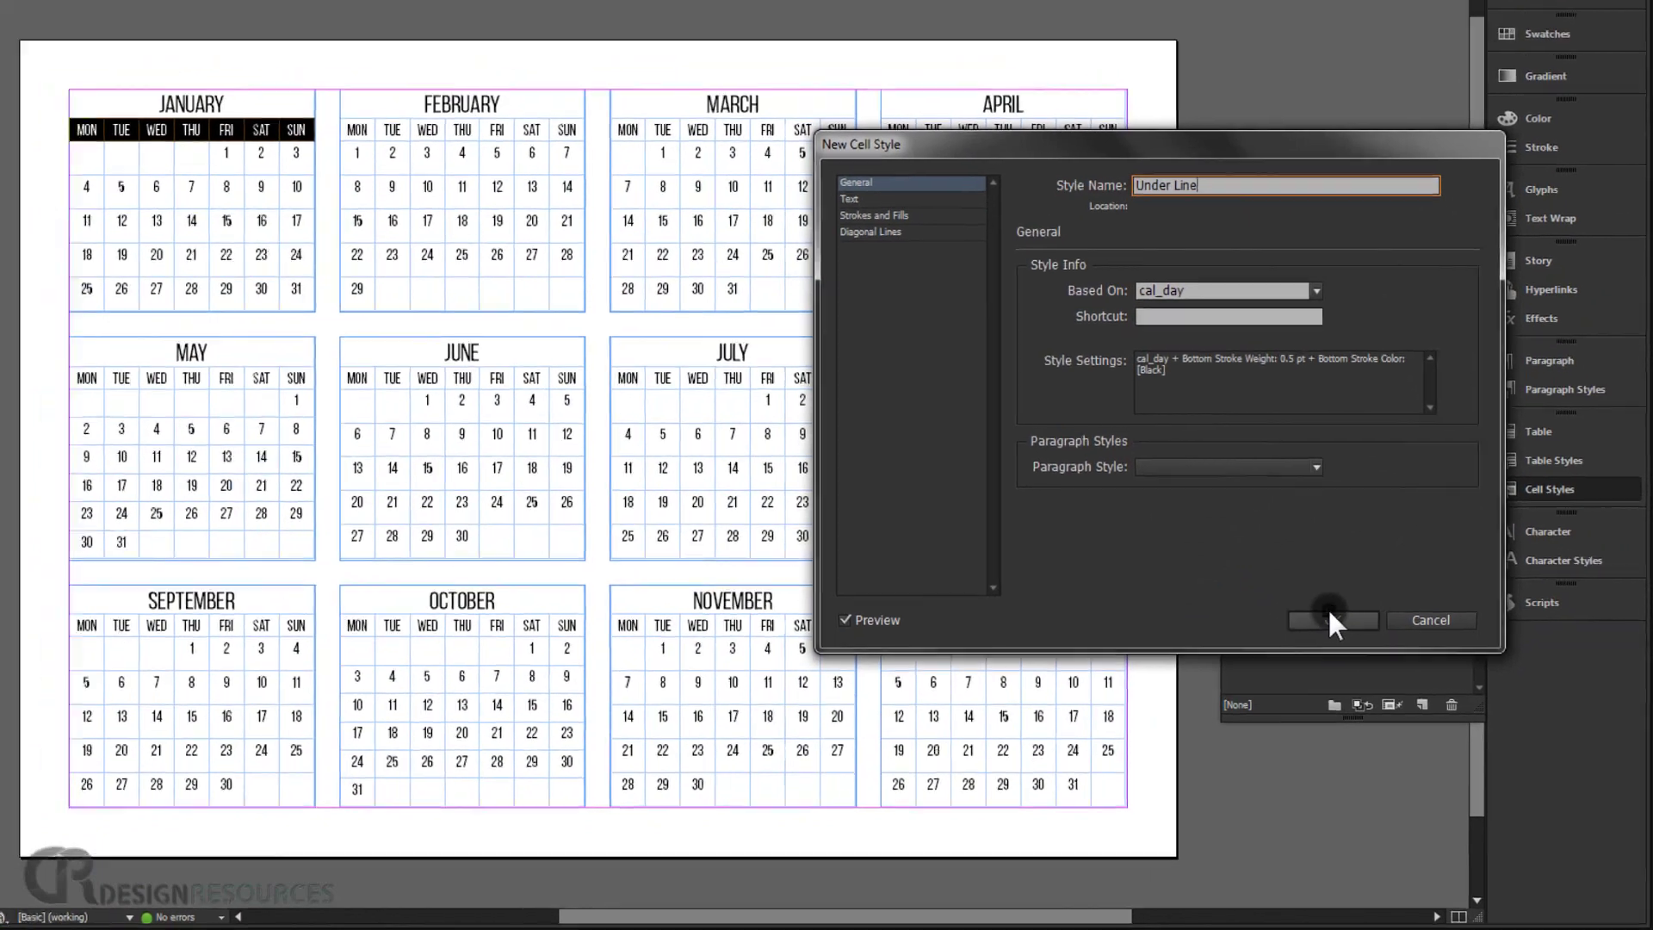
left_click(1302, 590)
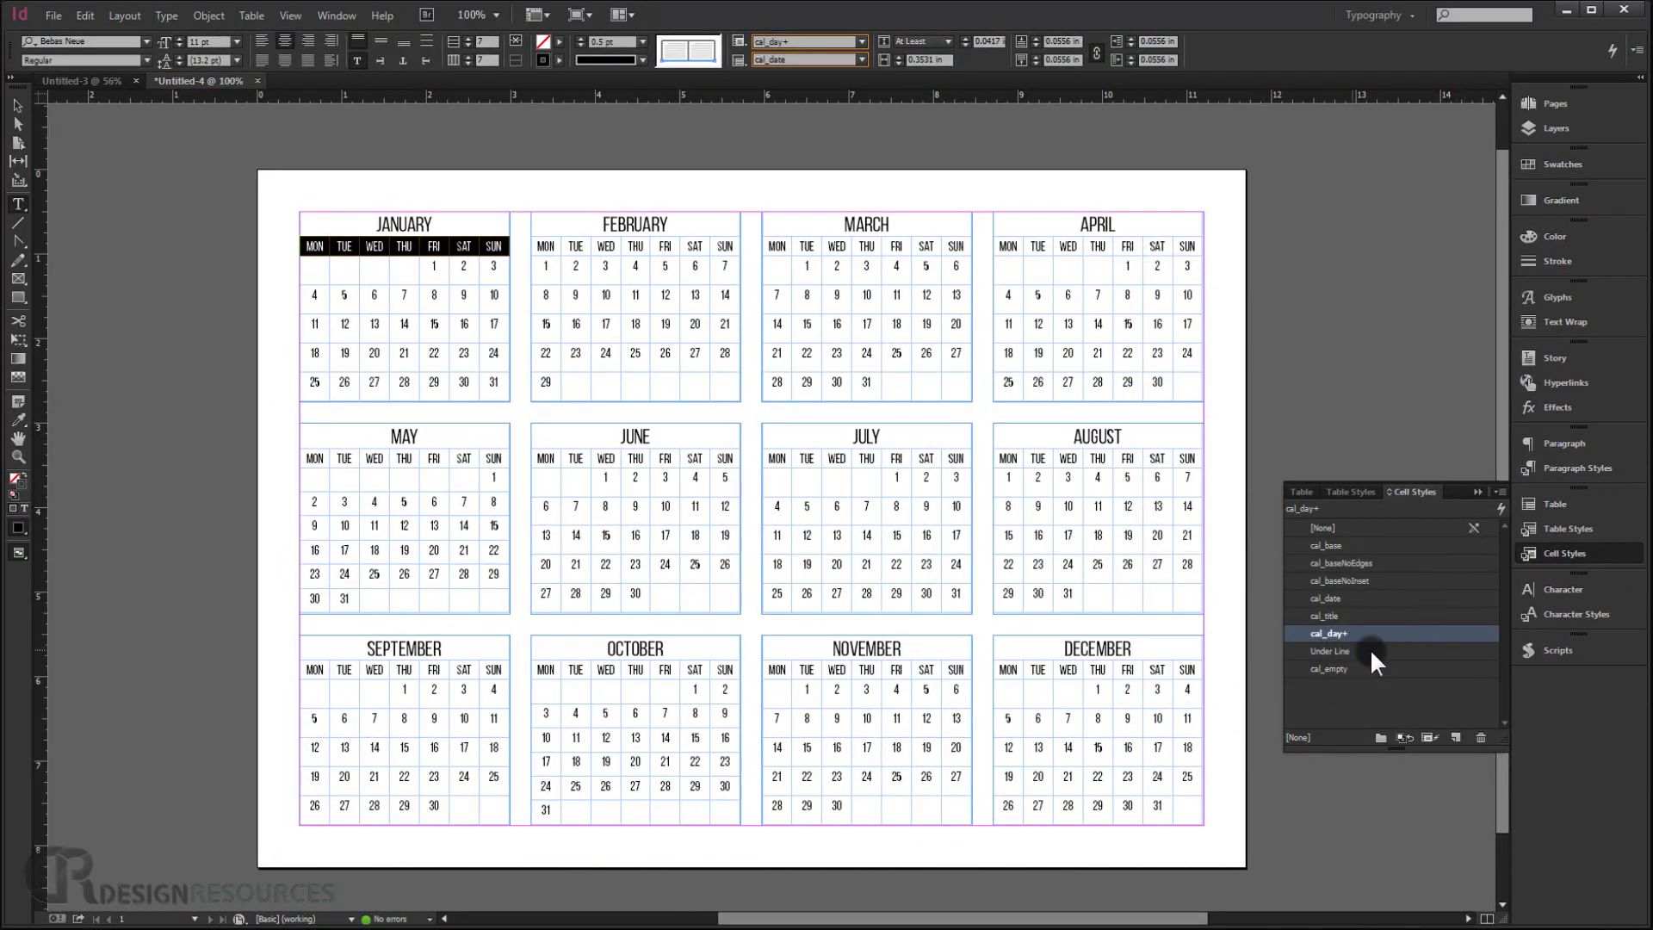
Preview the page without guides to check the line under January's weekday names
left_click(18, 105)
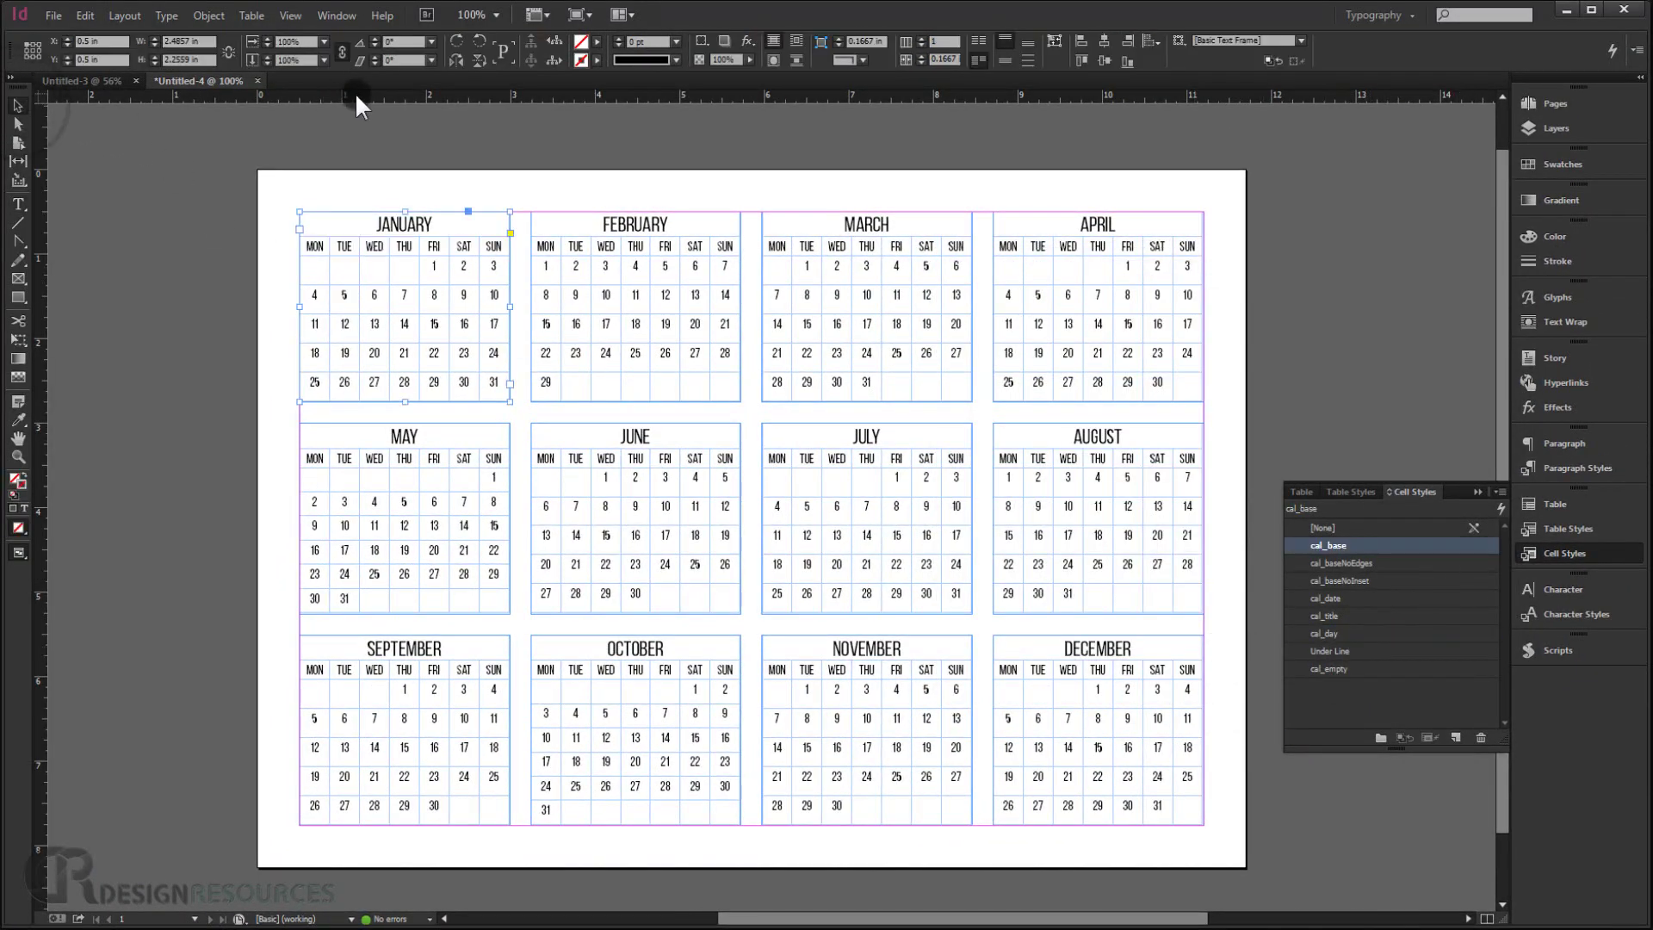
left_click(575, 15)
left_click(611, 67)
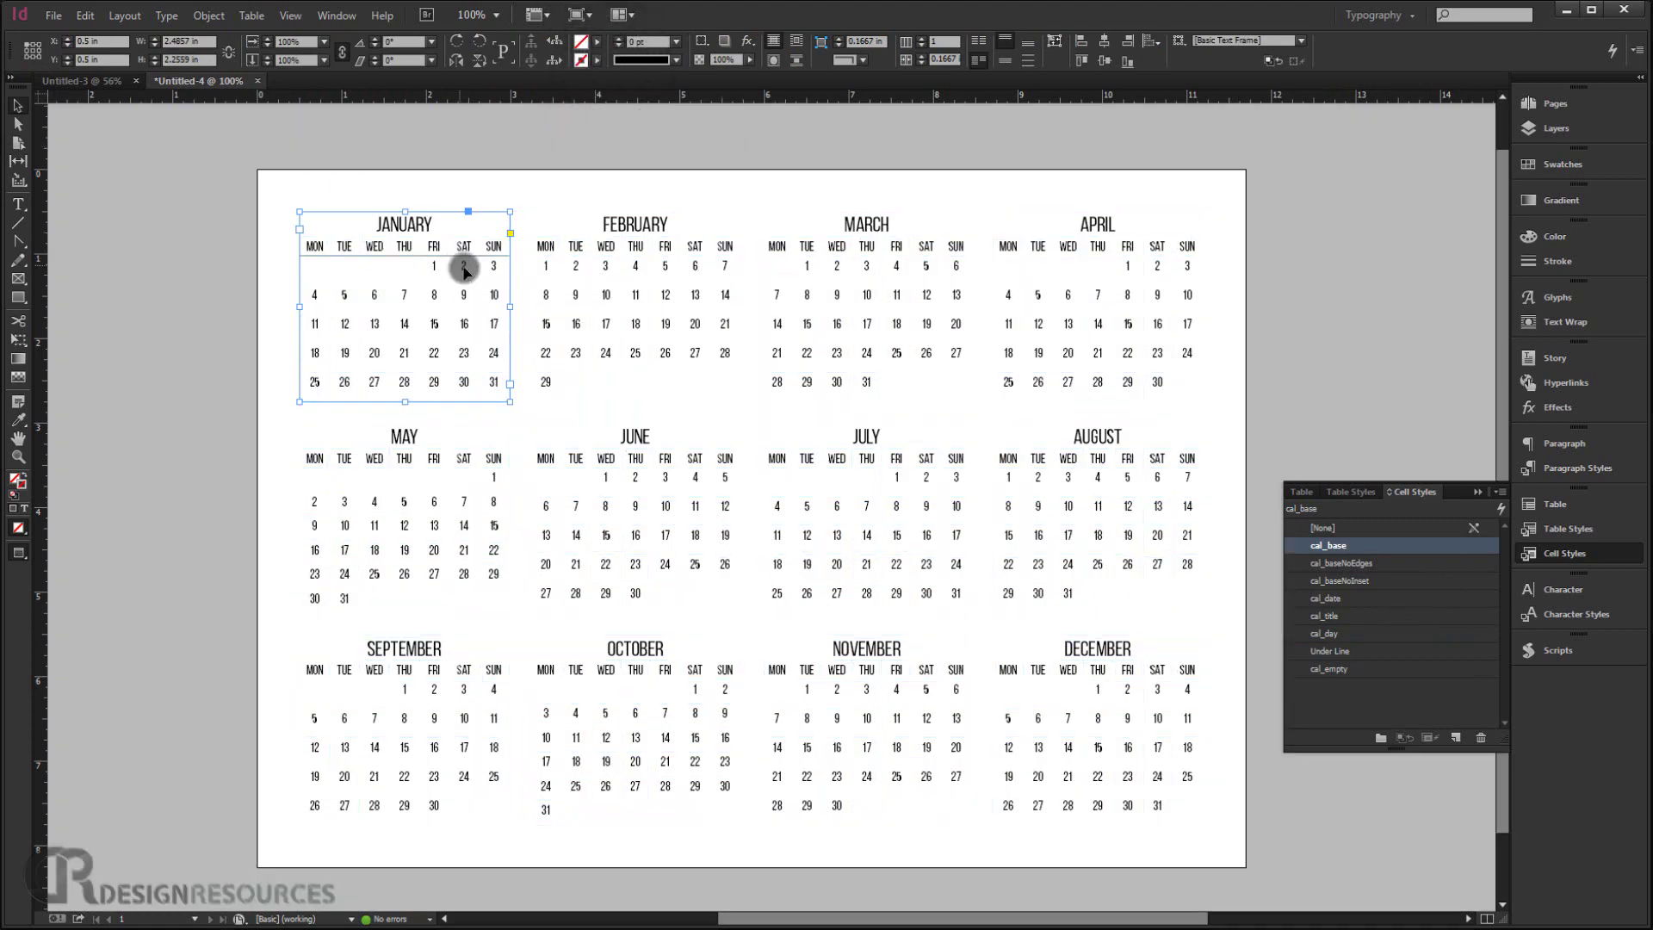
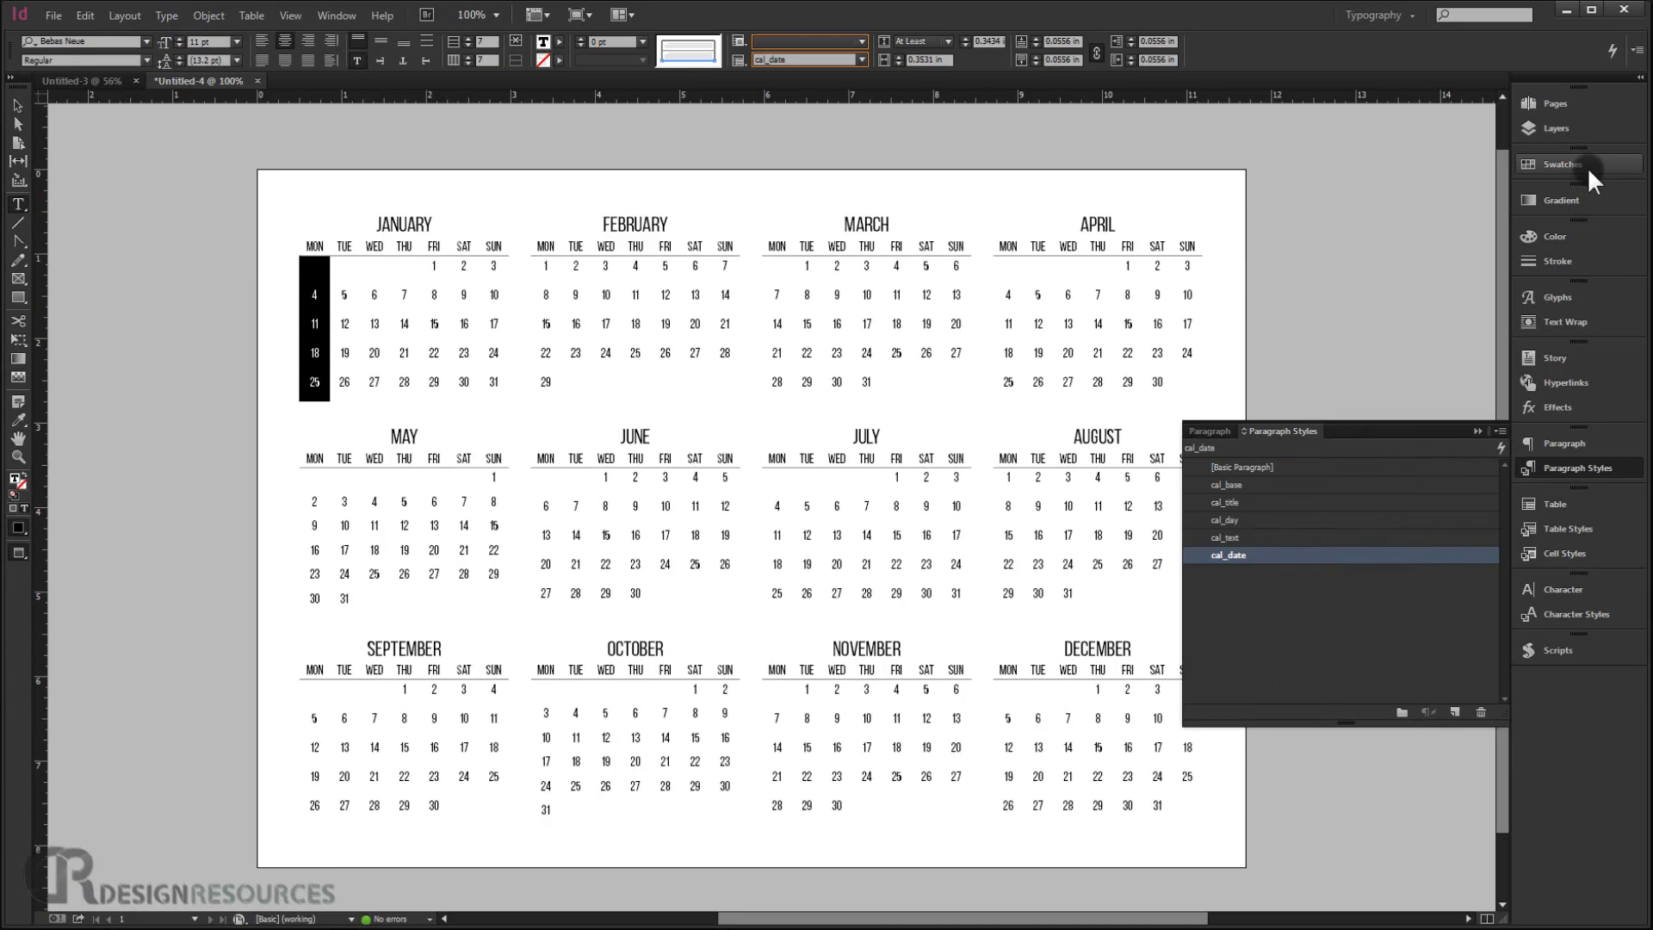
Color the dates in January's Monday column with the red swatch and show the paragraph styles
left_click(1588, 164)
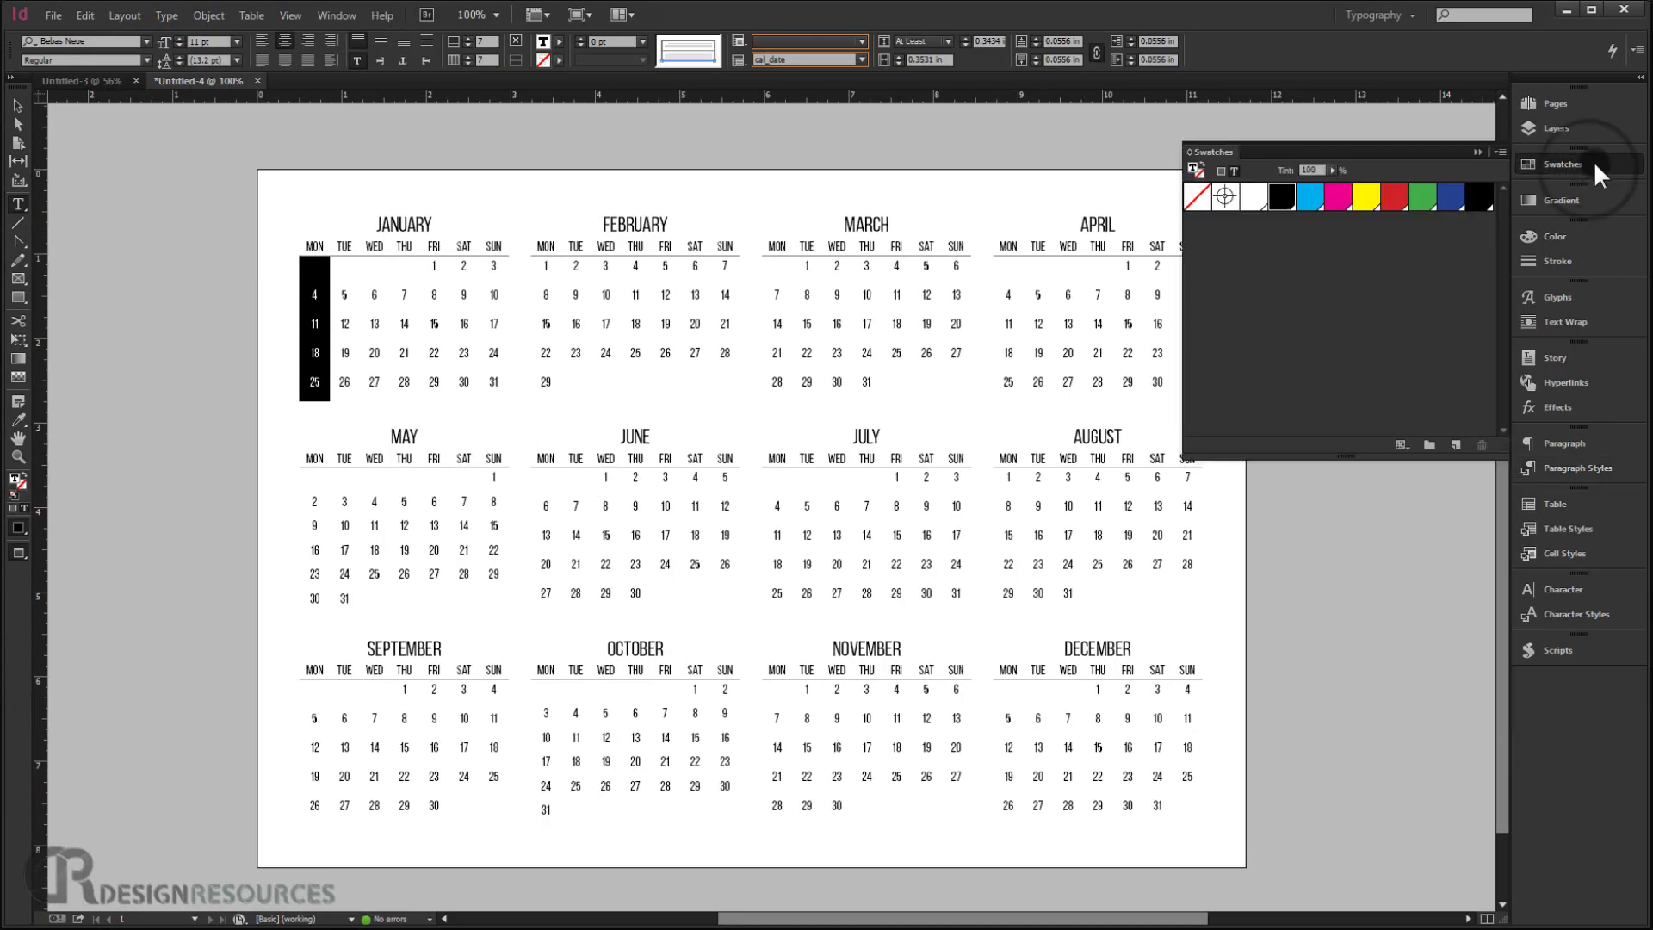
left_click(1396, 198)
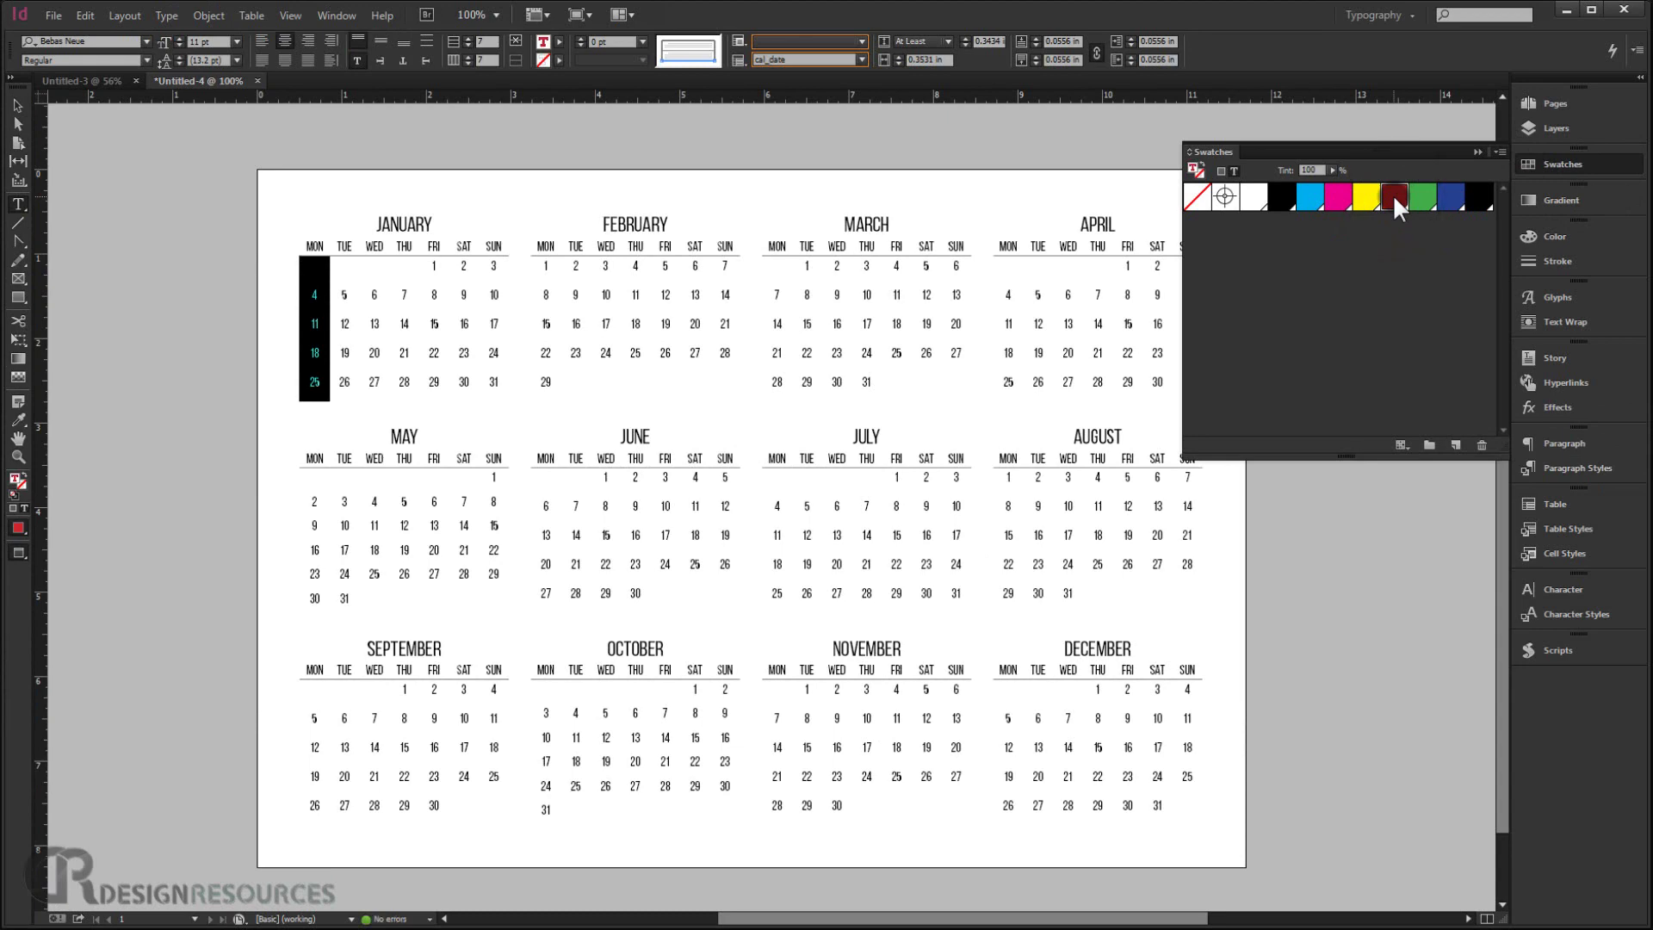
left_click(1558, 467)
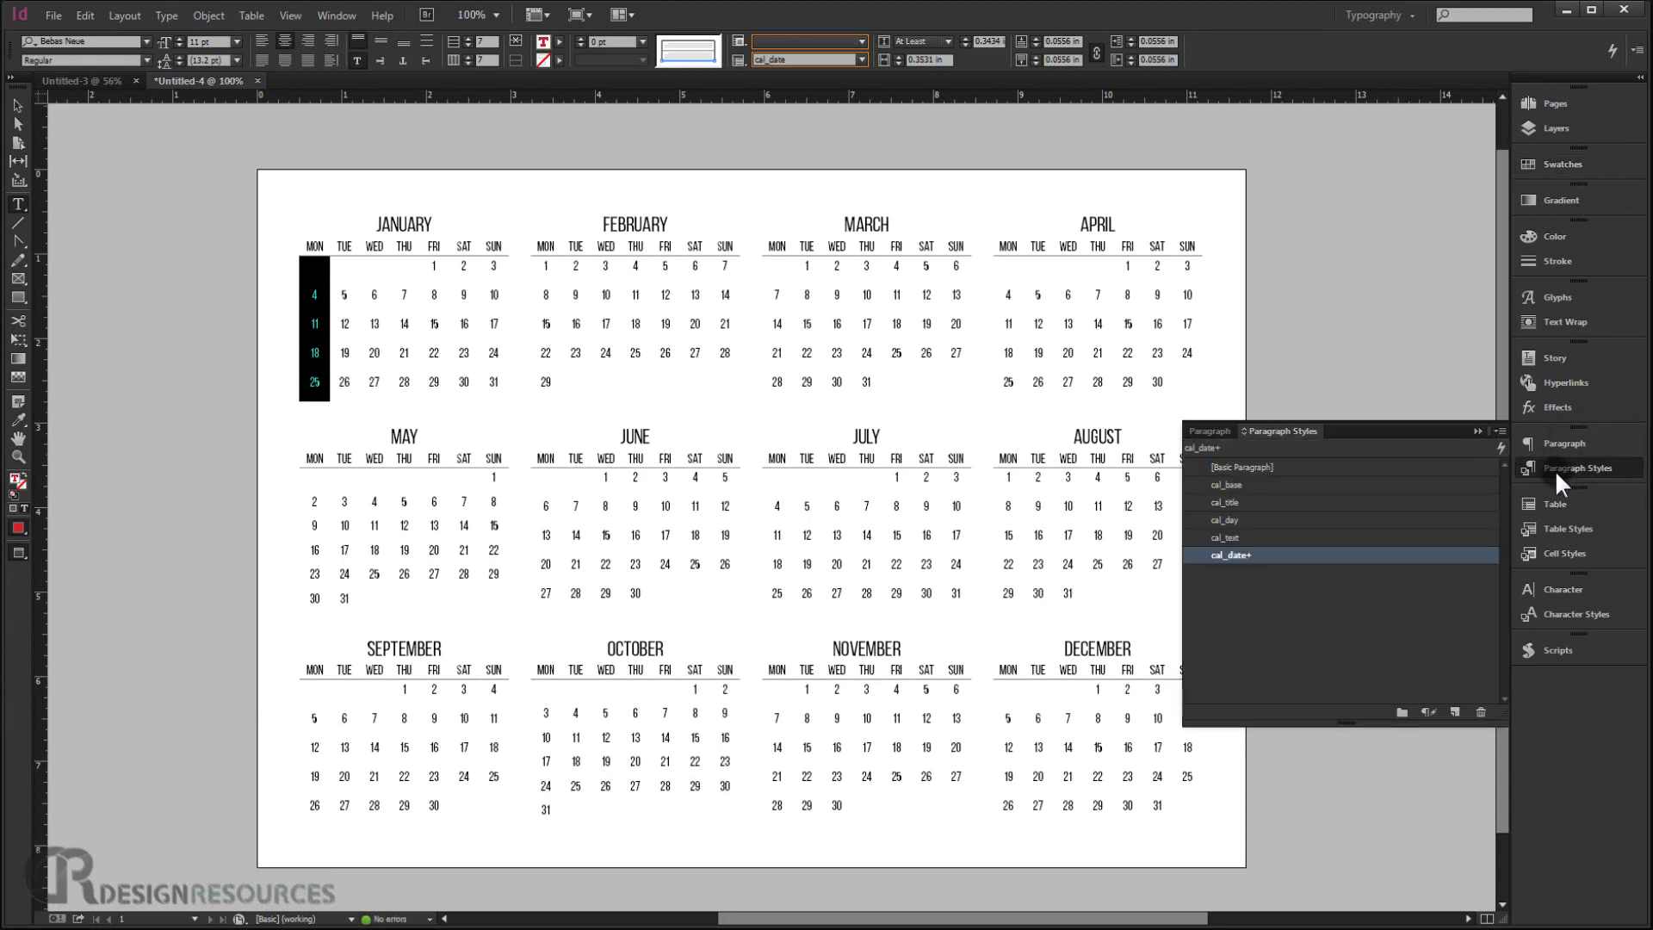
Create a paragraph style named Red color, based on cal_date, from the selected red Monday dates
left_click(1499, 431)
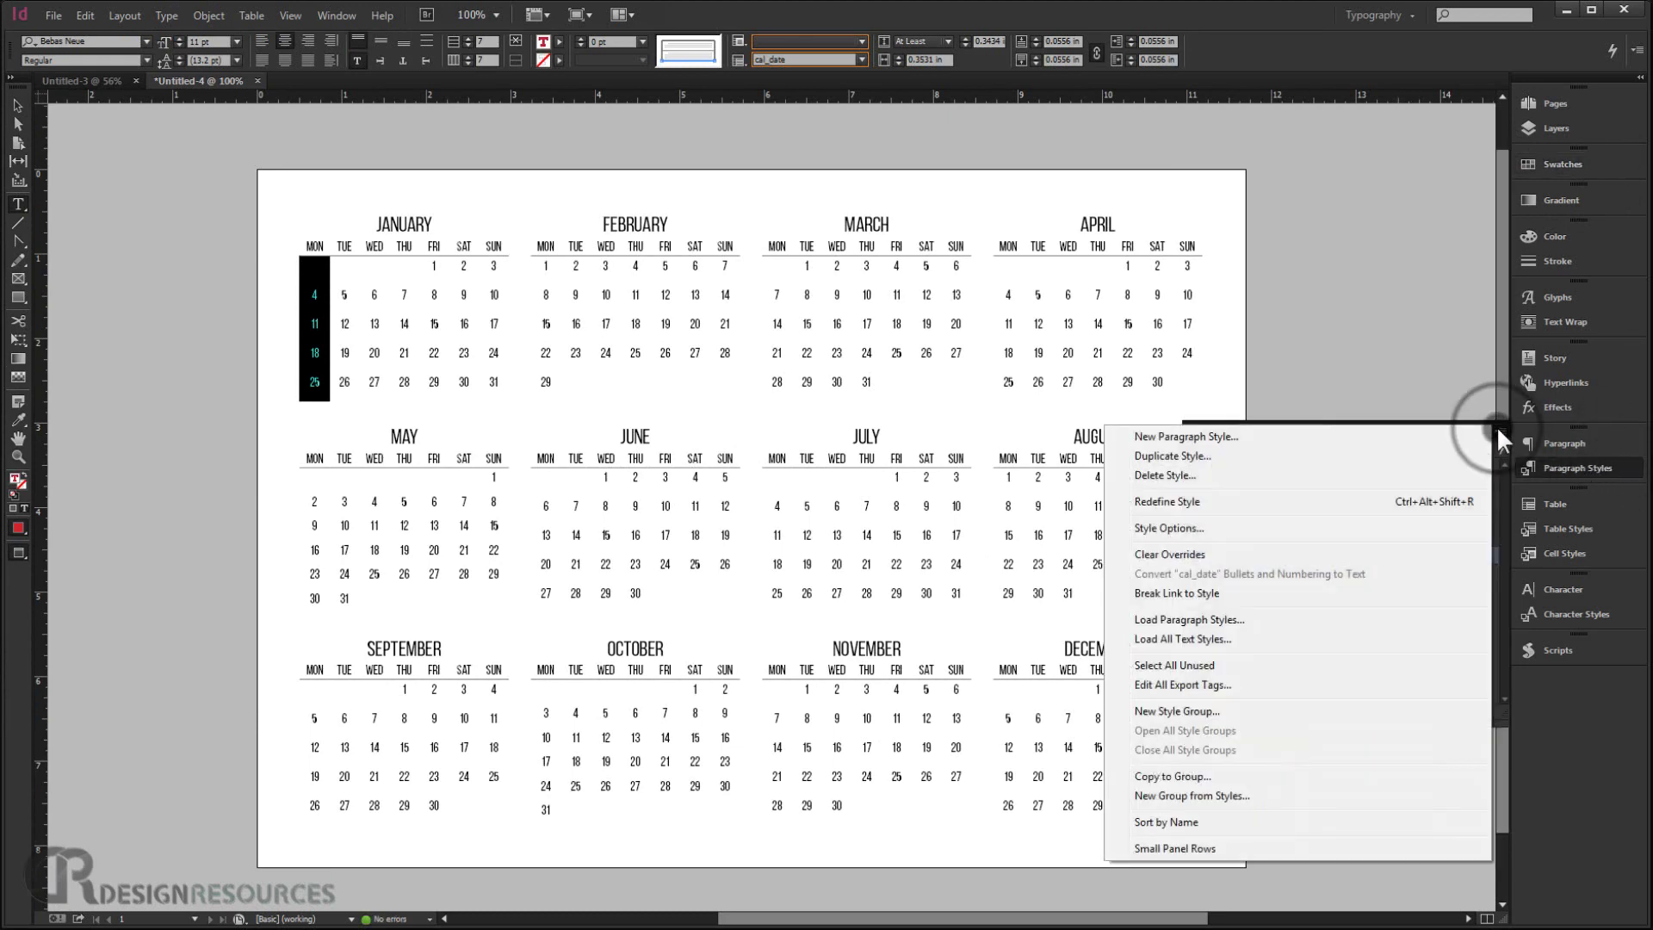
left_click(1187, 437)
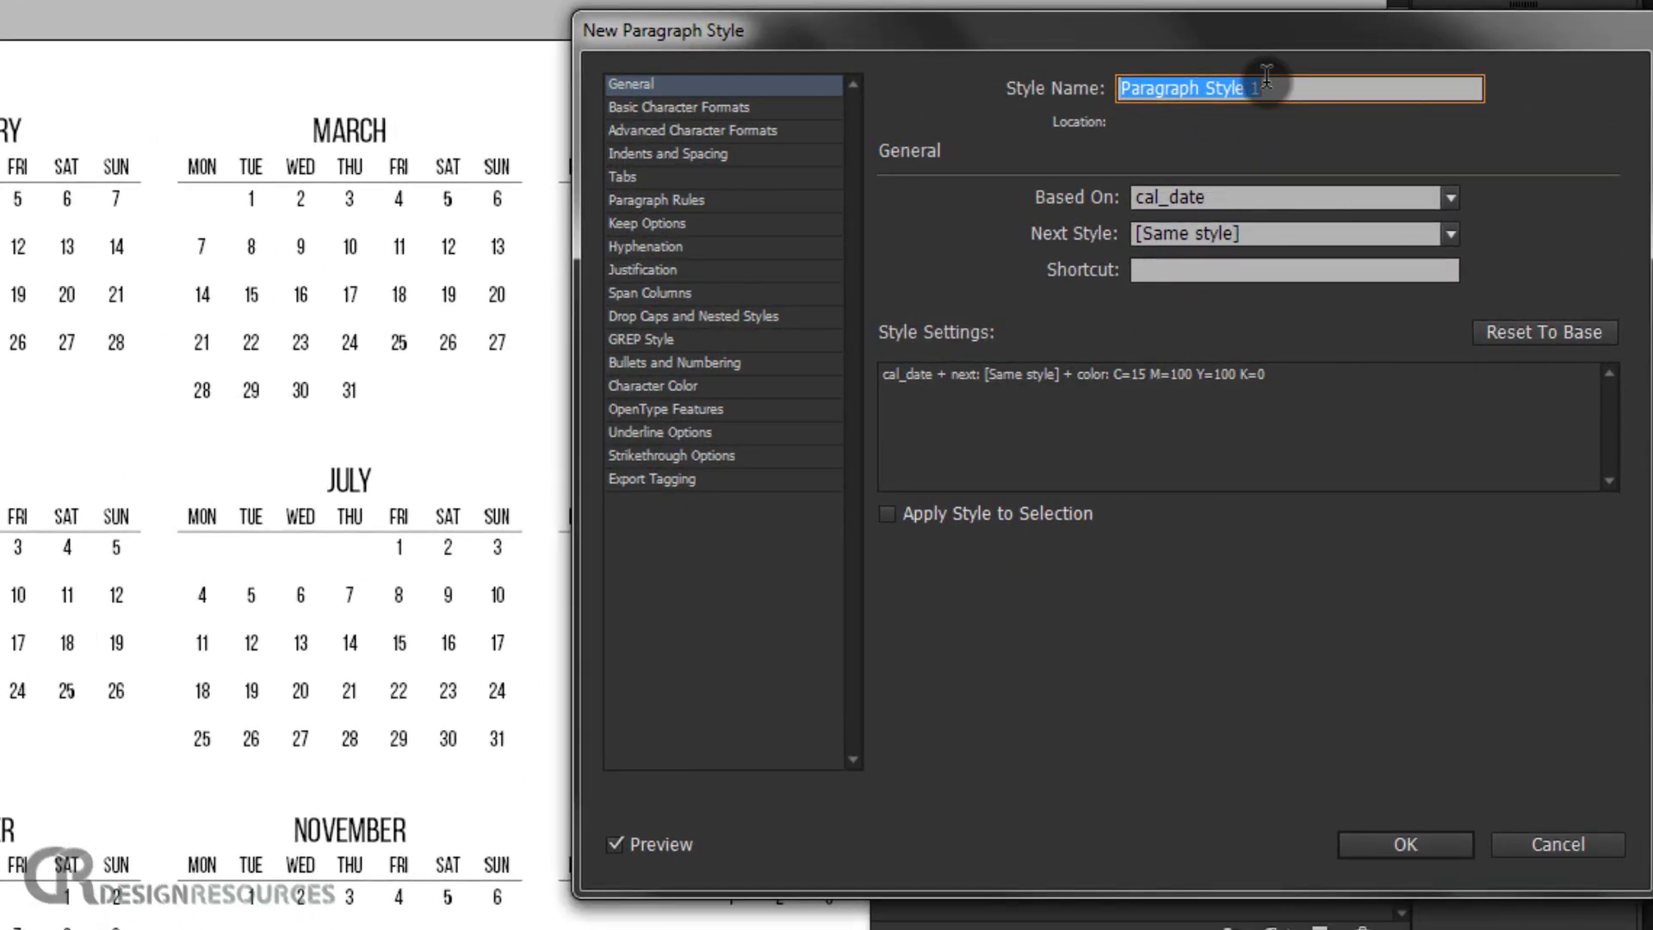
type("RE")
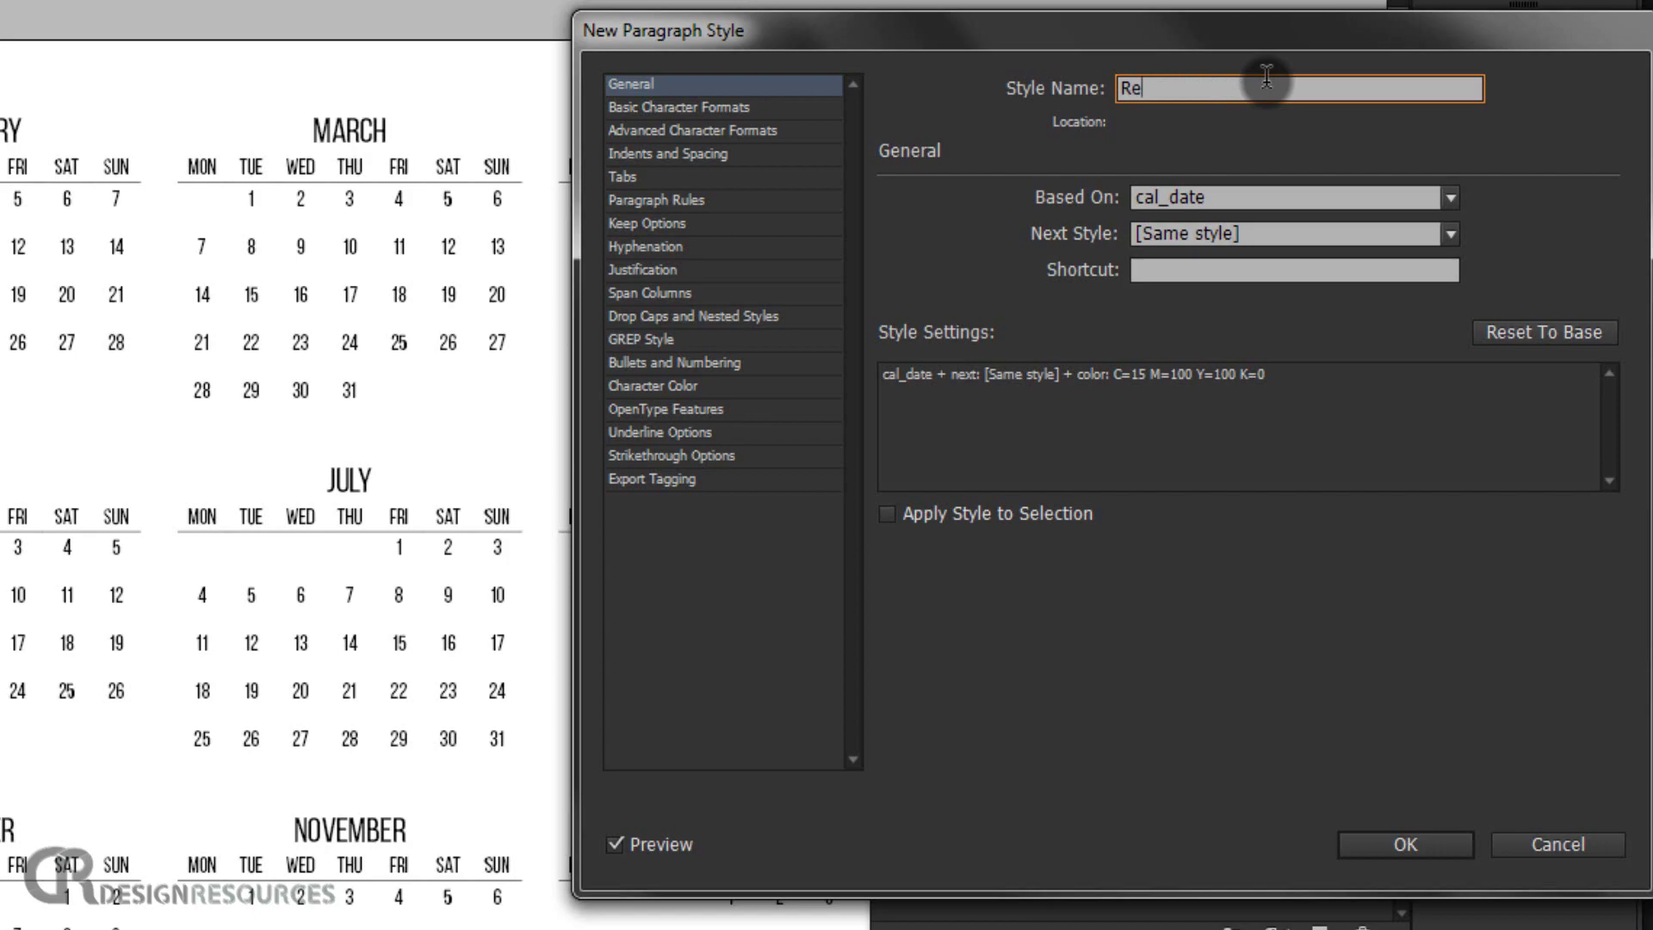
key("Return")
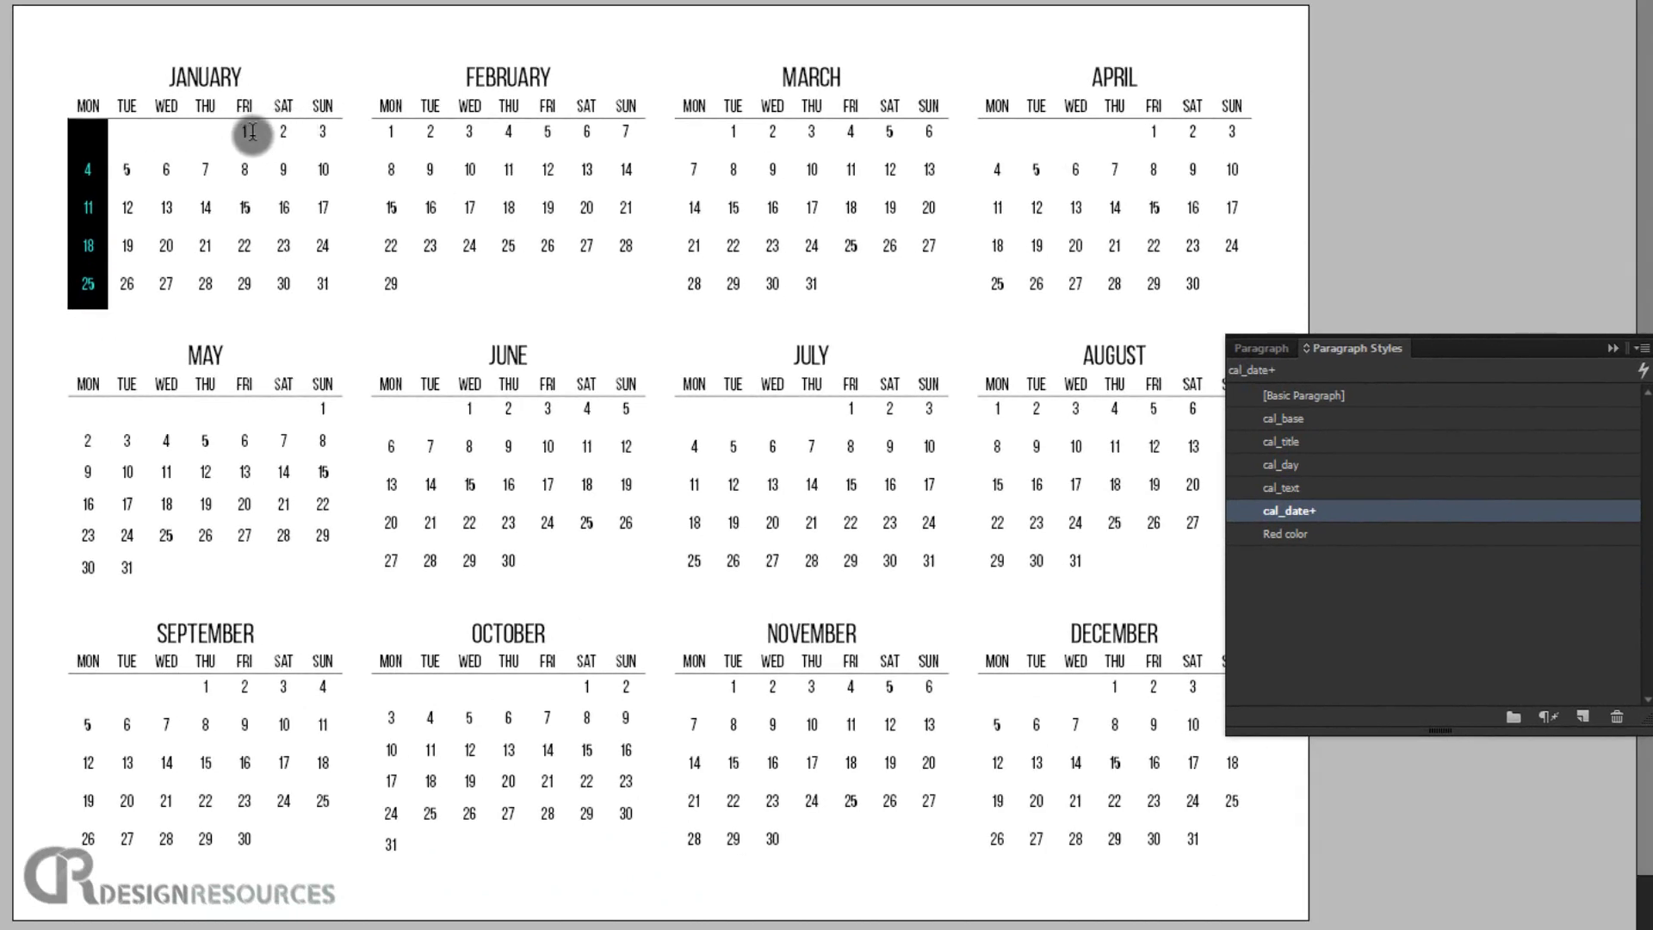
Apply the Red color paragraph style to January's Friday dates and to the Monday and Friday columns of February, March and April
left_click_drag(250, 132, 246, 283)
left_click(1405, 510)
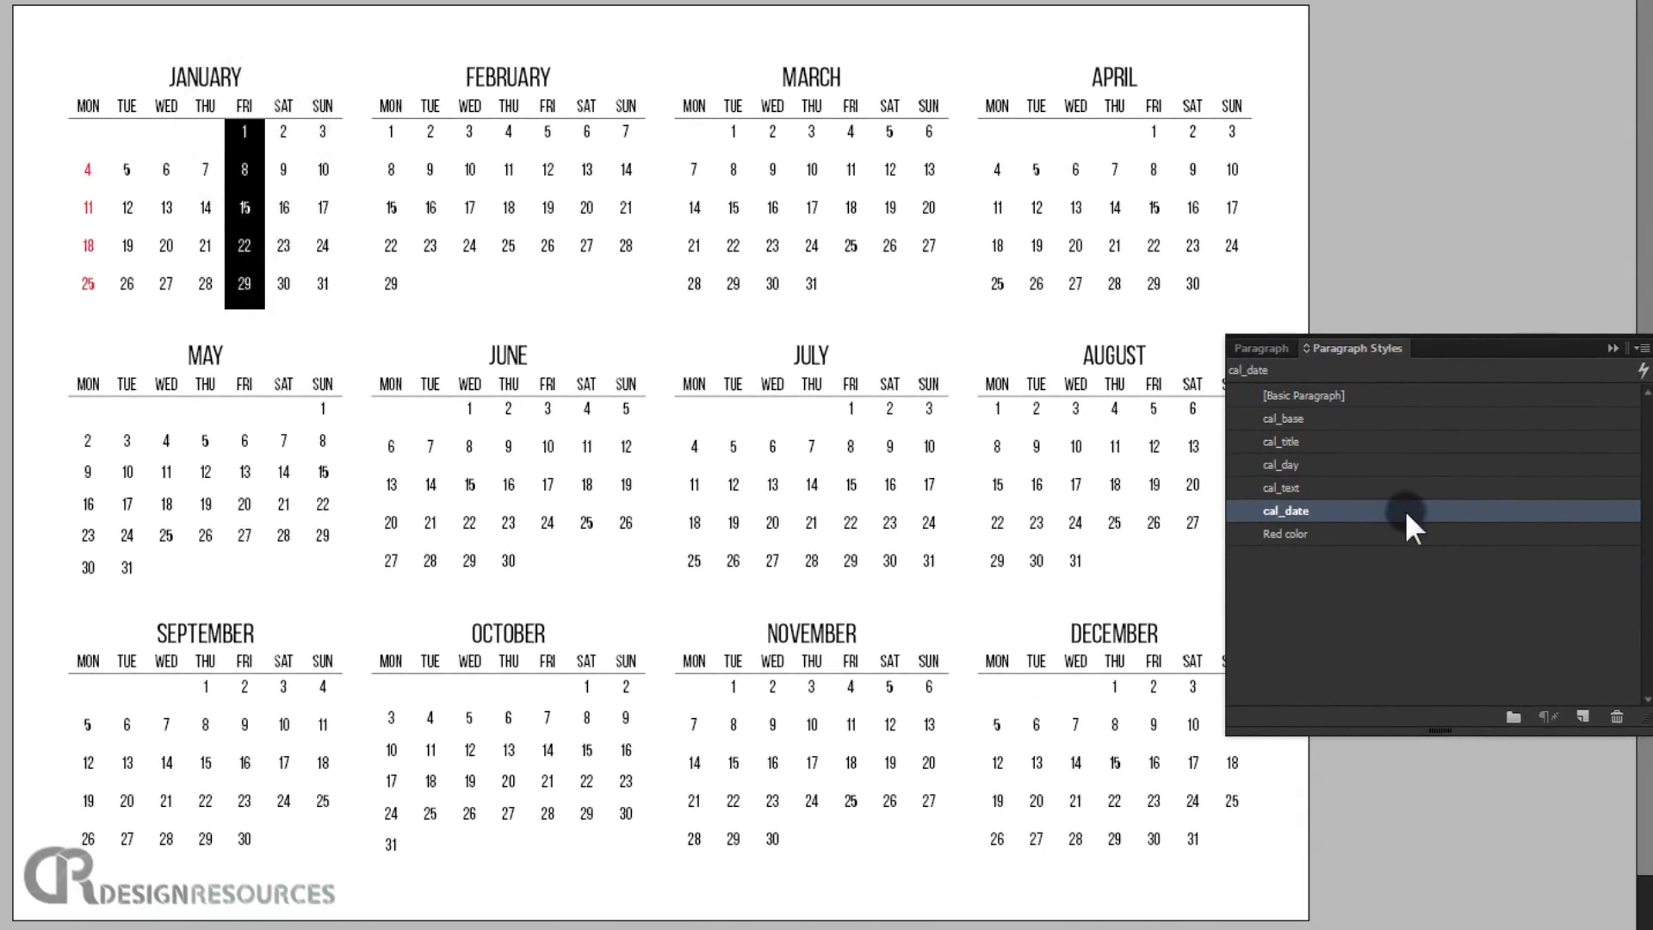
left_click(1302, 533)
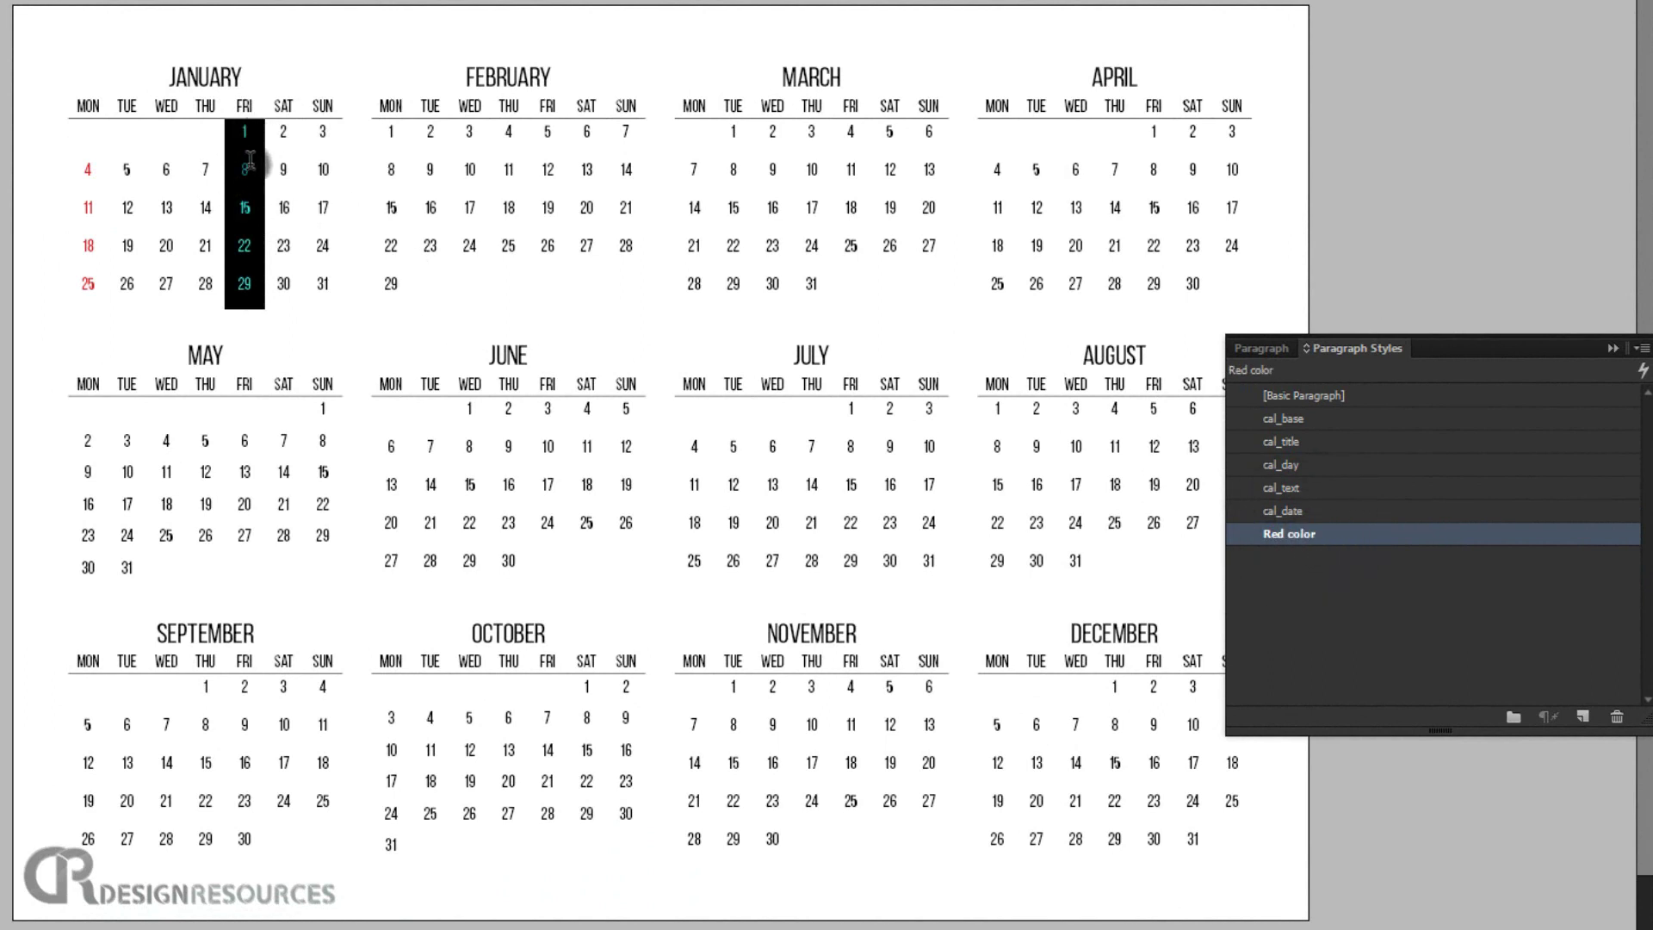
left_click_drag(393, 133, 400, 273)
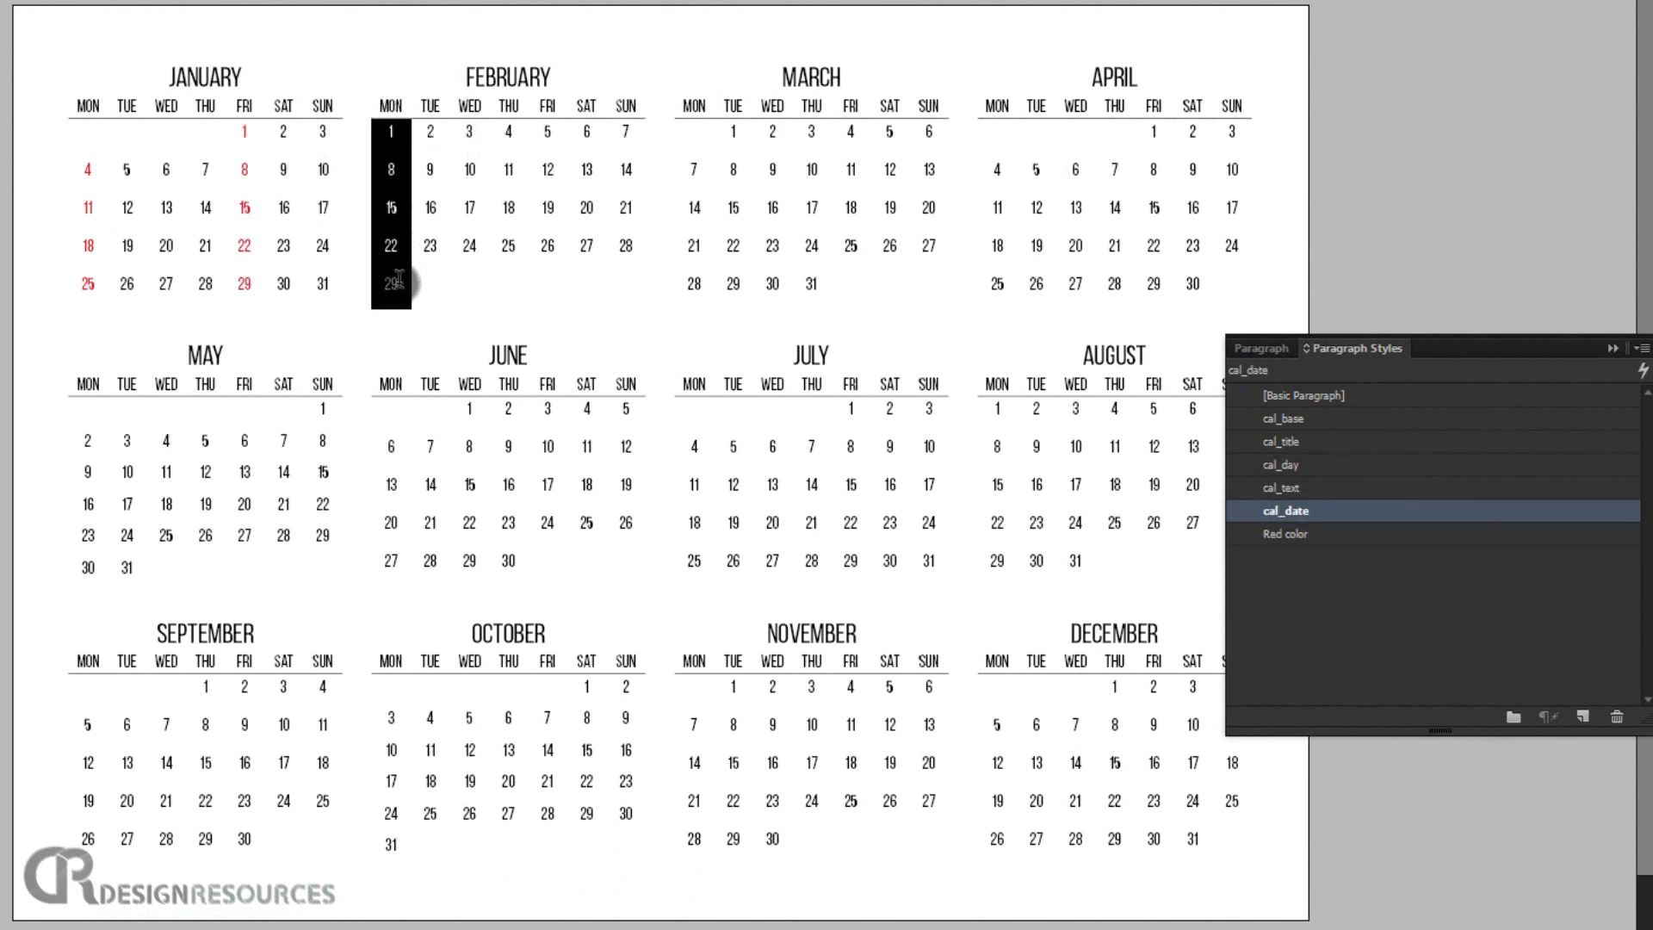
left_click(1294, 533)
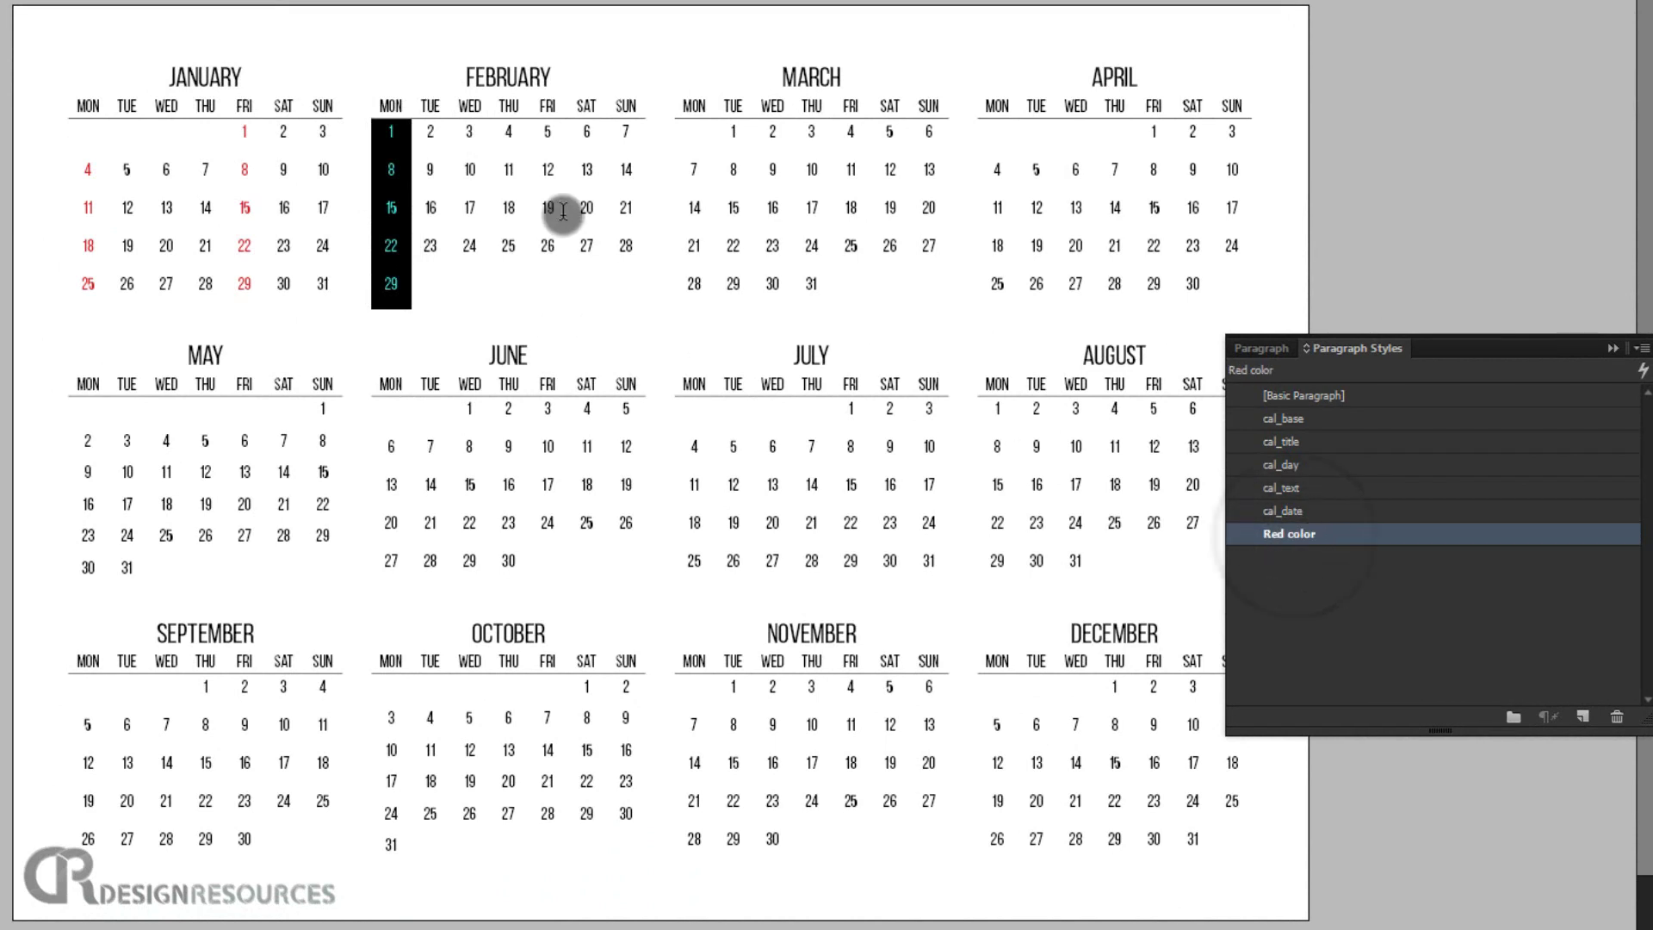
left_click(555, 130)
left_click_drag(555, 131, 553, 289)
left_click(1291, 533)
left_click_drag(699, 129, 697, 291)
left_click(1300, 534)
left_click_drag(857, 129, 852, 293)
left_click(1300, 533)
left_click_drag(996, 129, 996, 292)
left_click(1360, 534)
left_click_drag(1153, 125, 1155, 297)
left_click(1300, 534)
Apply the Red color paragraph style to the Monday and Friday columns of May, June, July and August
left_click_drag(90, 395, 89, 575)
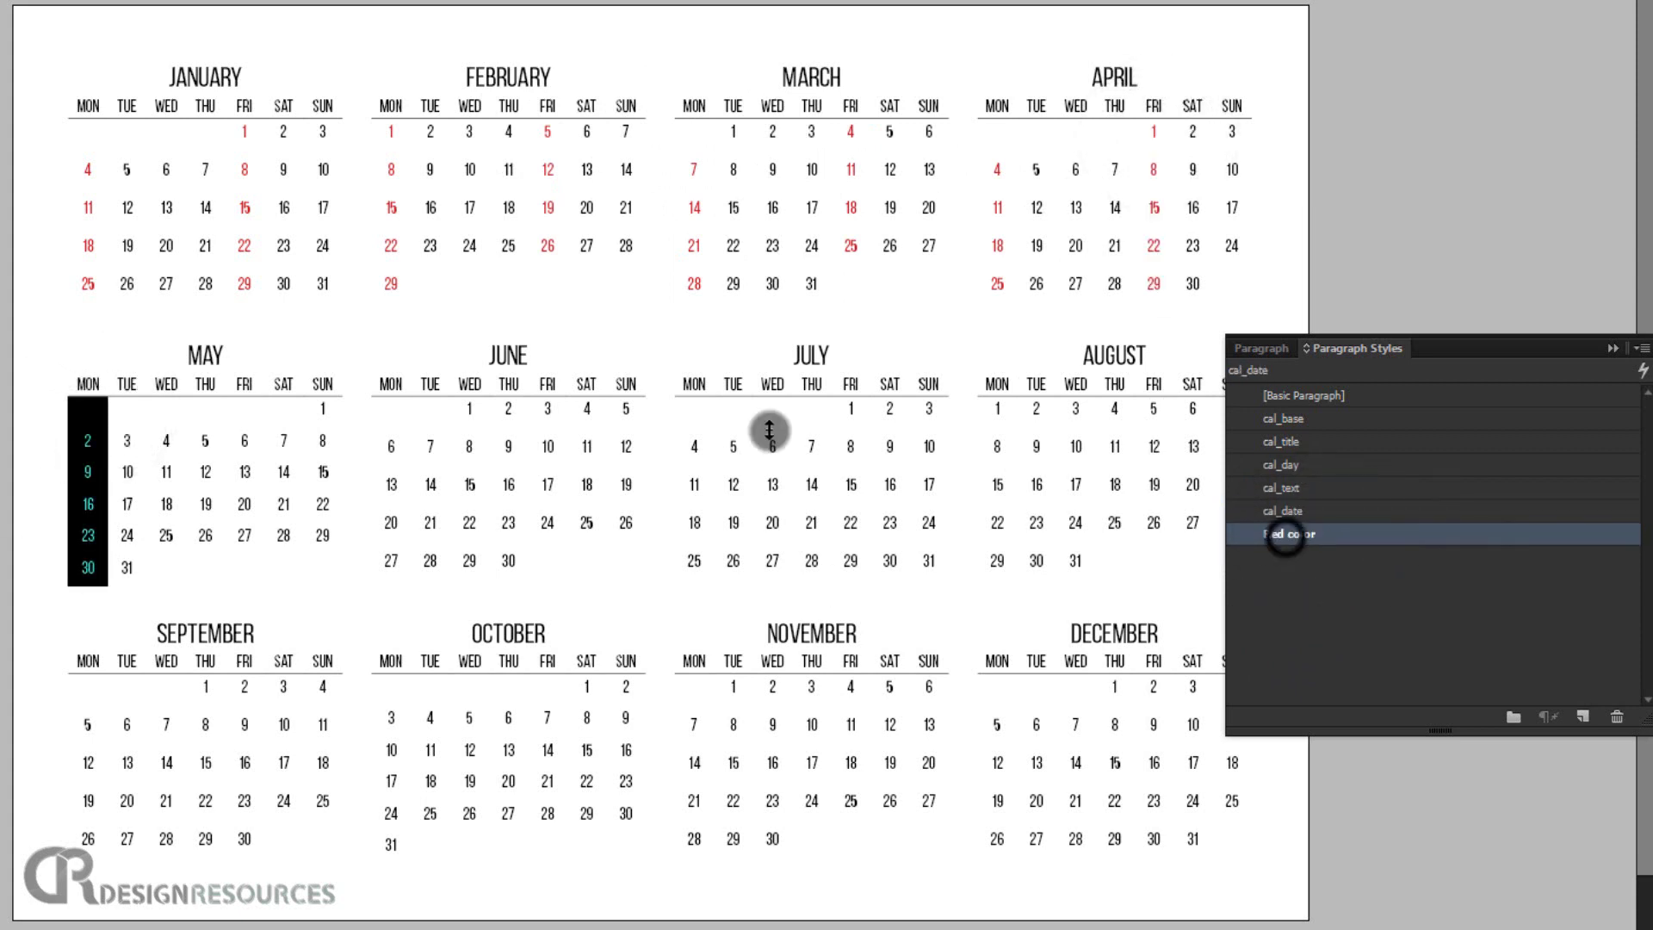
left_click(1291, 535)
left_click_drag(393, 396, 391, 572)
left_click(1337, 534)
left_click_drag(244, 398, 244, 551)
left_click(1291, 534)
left_click_drag(547, 405, 548, 566)
left_click(1313, 534)
left_click_drag(694, 403, 694, 568)
left_click(1300, 534)
left_click_drag(996, 403, 997, 572)
left_click(1302, 533)
left_click_drag(851, 404, 850, 568)
left_click(1320, 534)
left_click_drag(1154, 405, 1153, 572)
left_click(1313, 534)
Apply the Red color paragraph style to the Monday and Friday columns of September through December, then deselect the text
left_click_drag(88, 686, 88, 848)
left_click(1285, 533)
left_click_drag(244, 686, 245, 842)
left_click(1291, 534)
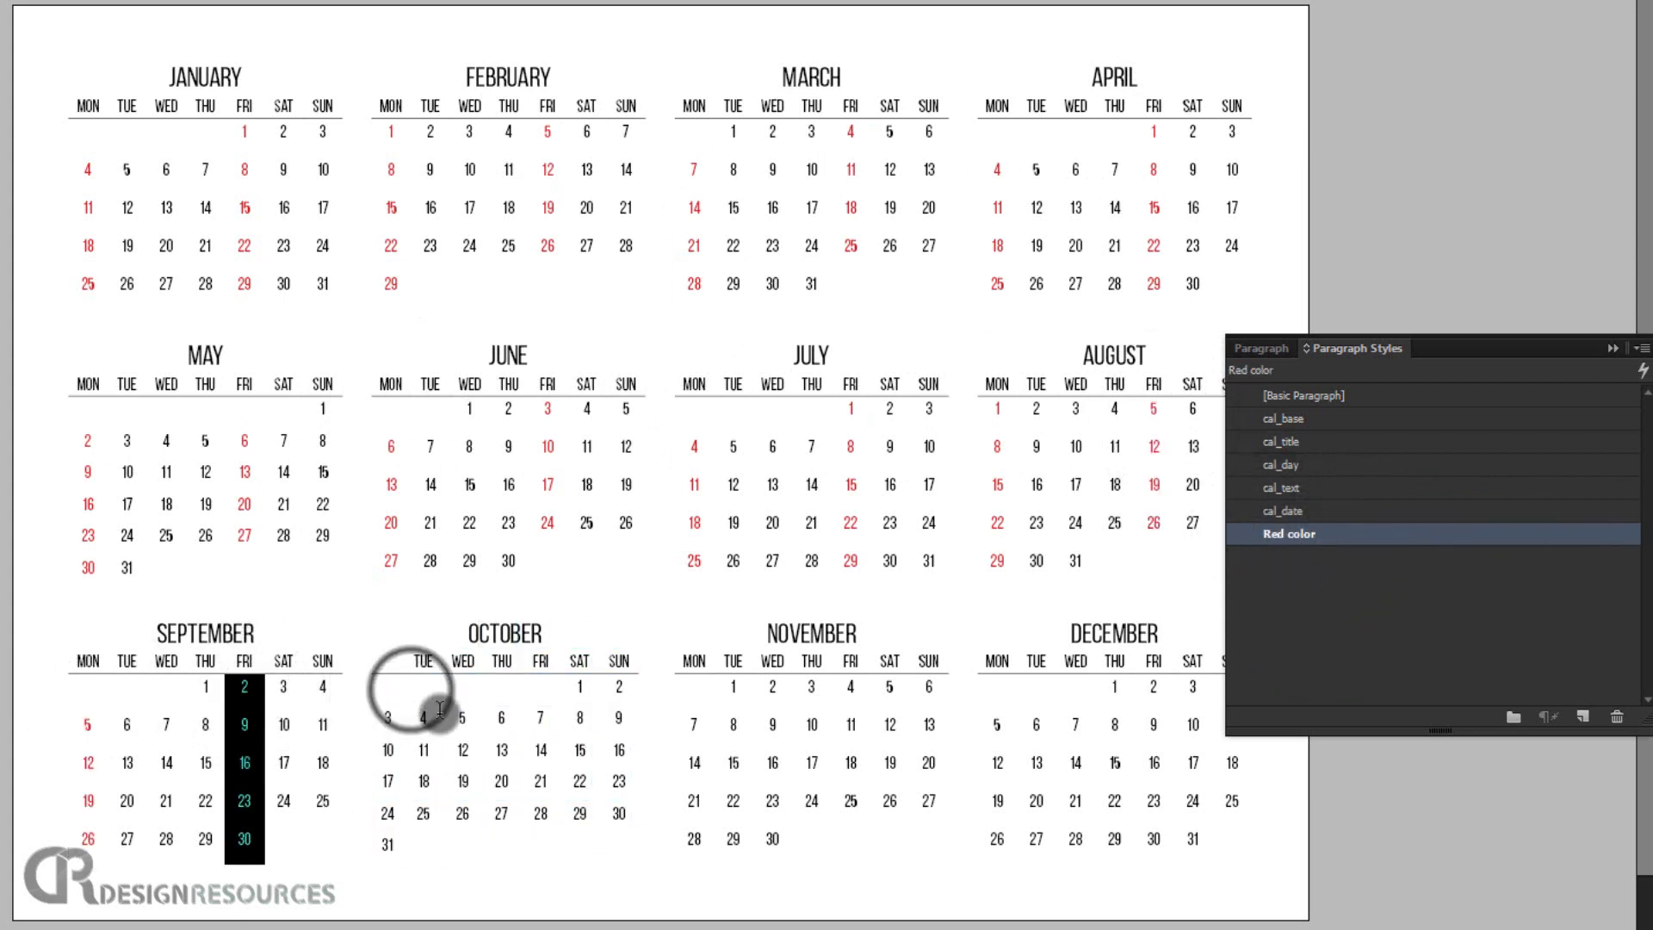
left_click_drag(391, 686, 391, 846)
left_click(1300, 534)
left_click_drag(548, 680, 548, 848)
left_click(1369, 533)
left_click_drag(694, 680, 694, 848)
left_click(1369, 533)
left_click_drag(850, 676, 850, 861)
left_click(1315, 534)
left_click_drag(997, 675, 997, 852)
left_click(1313, 534)
left_click_drag(1153, 676, 1153, 865)
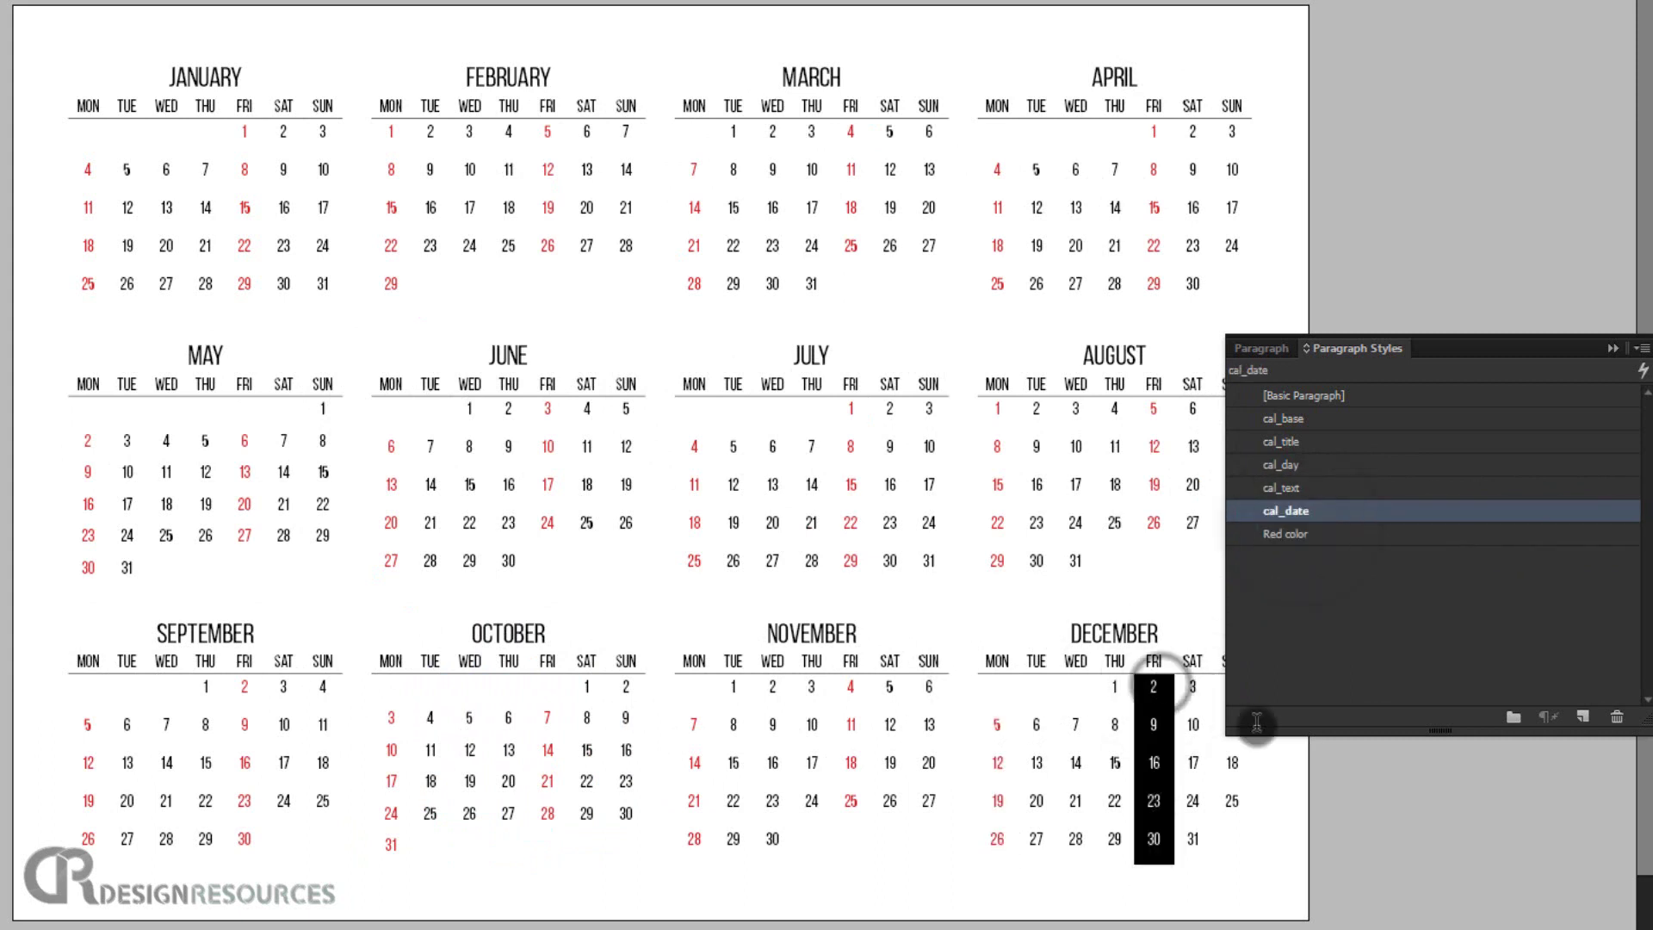
left_click(1312, 534)
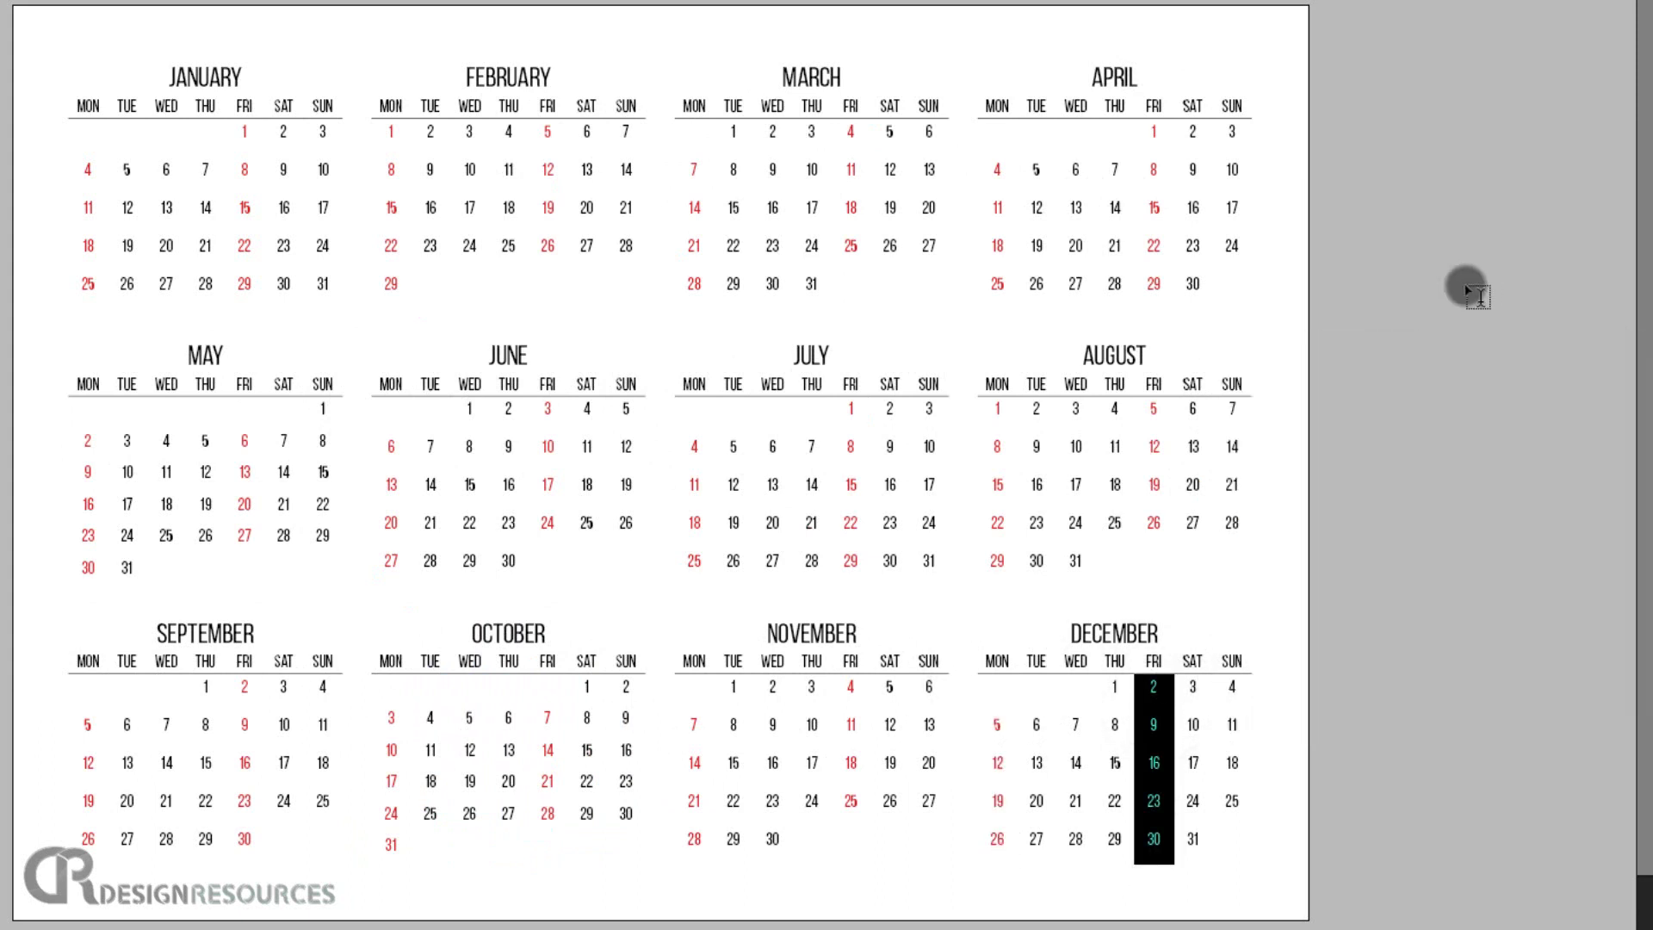
left_click(1464, 283)
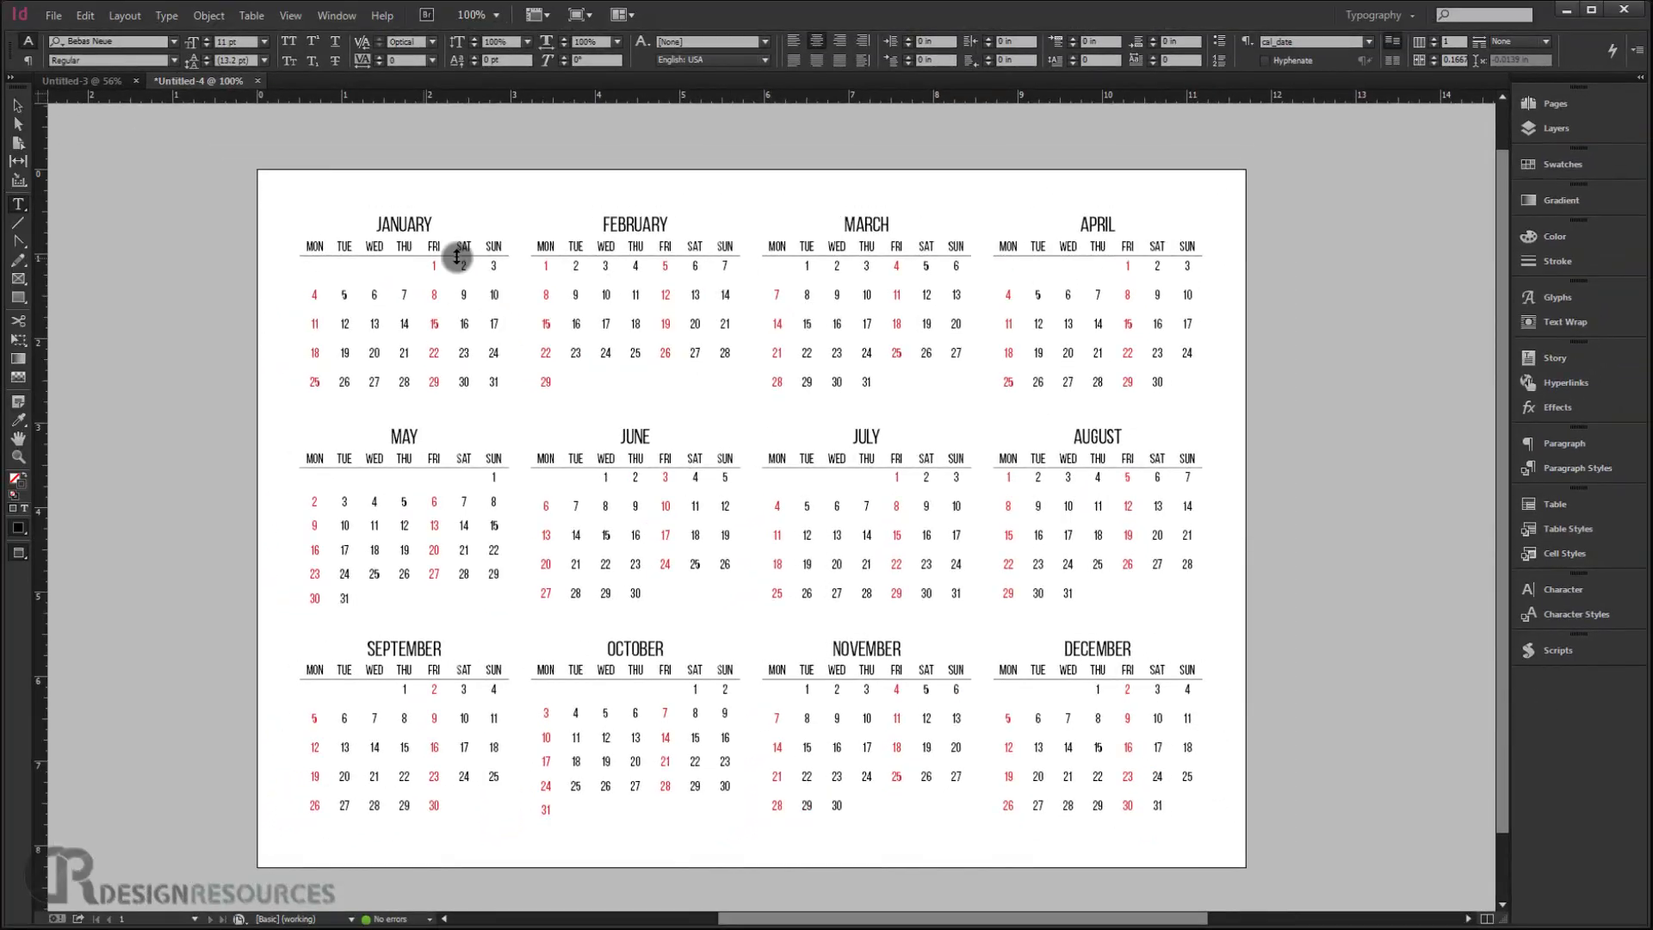
Copy all twelve month frames and paste them into the Untitled-3 portrait document
left_click_drag(594, 619, 553, 584)
left_click_drag(634, 546, 522, 532)
key("ctrl+=")
left_click_drag(1076, 617, 1051, 491)
left_click_drag(851, 488, 799, 420)
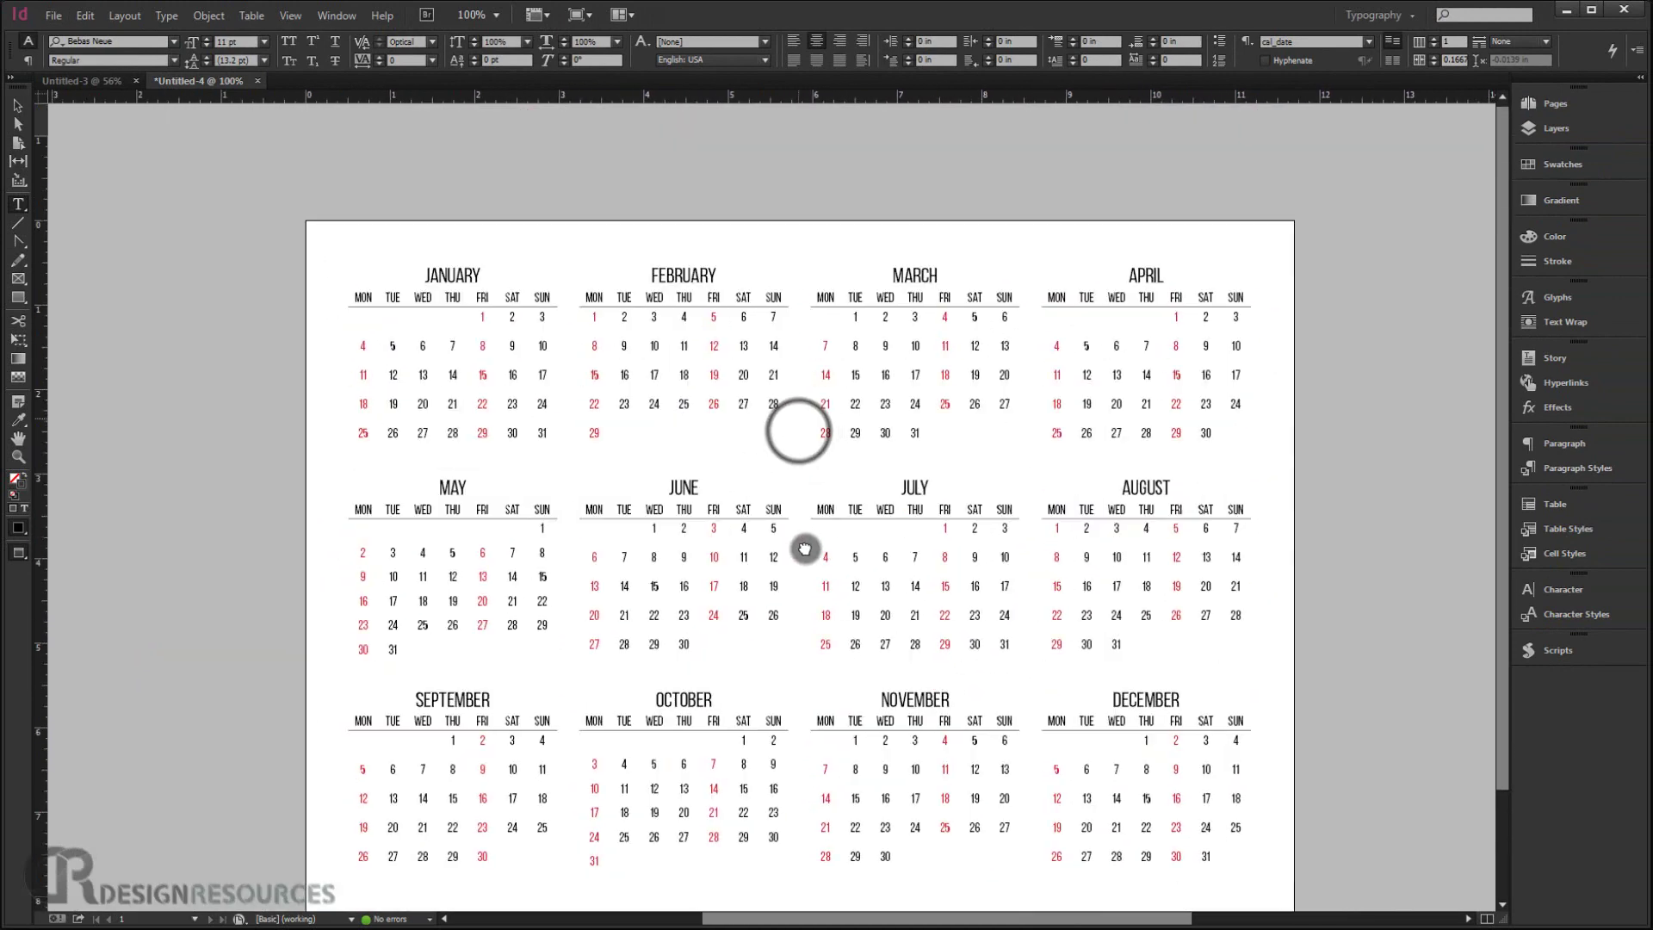
left_click(19, 103)
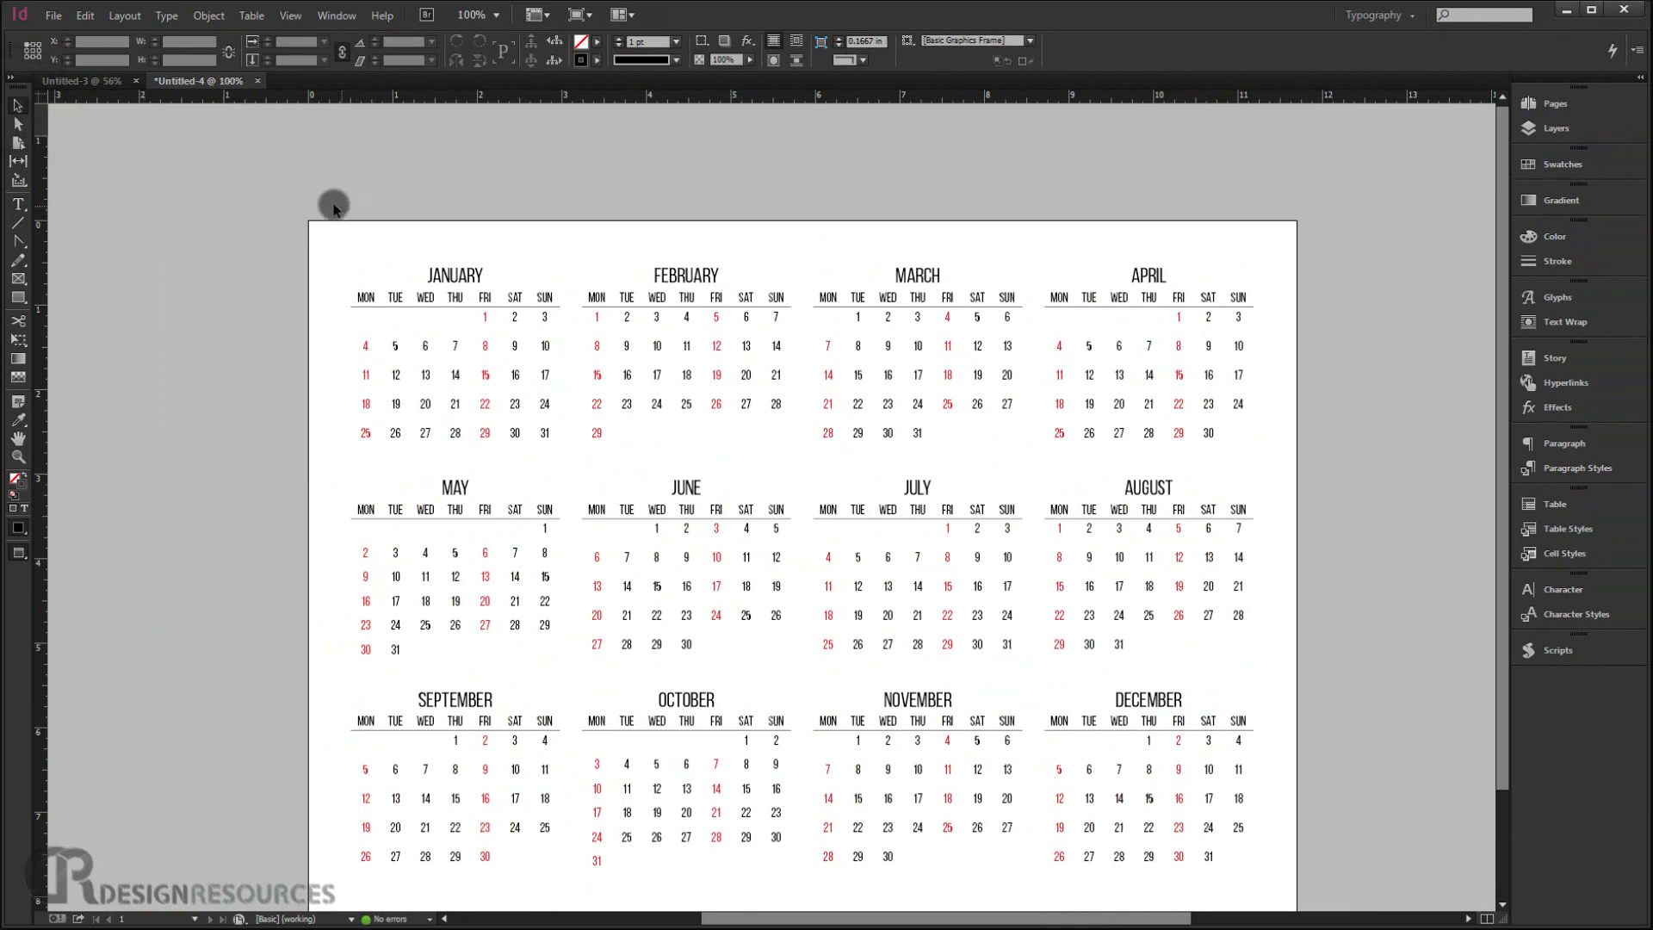
left_click_drag(293, 200, 1328, 786)
key("ctrl+c")
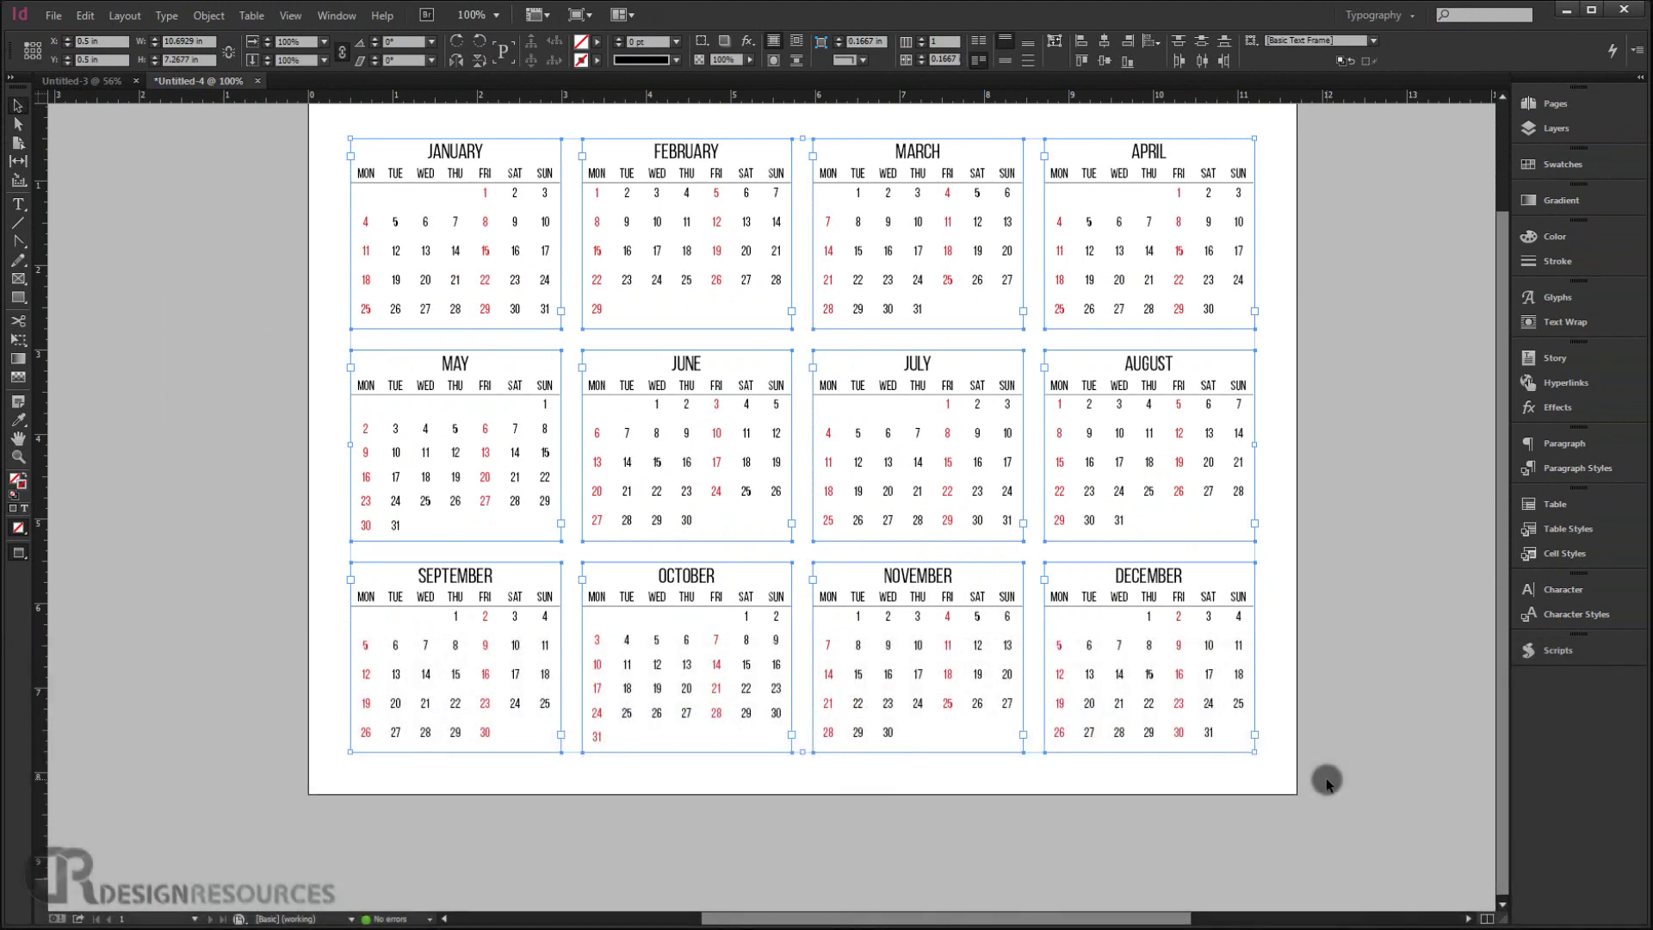
left_click(82, 80)
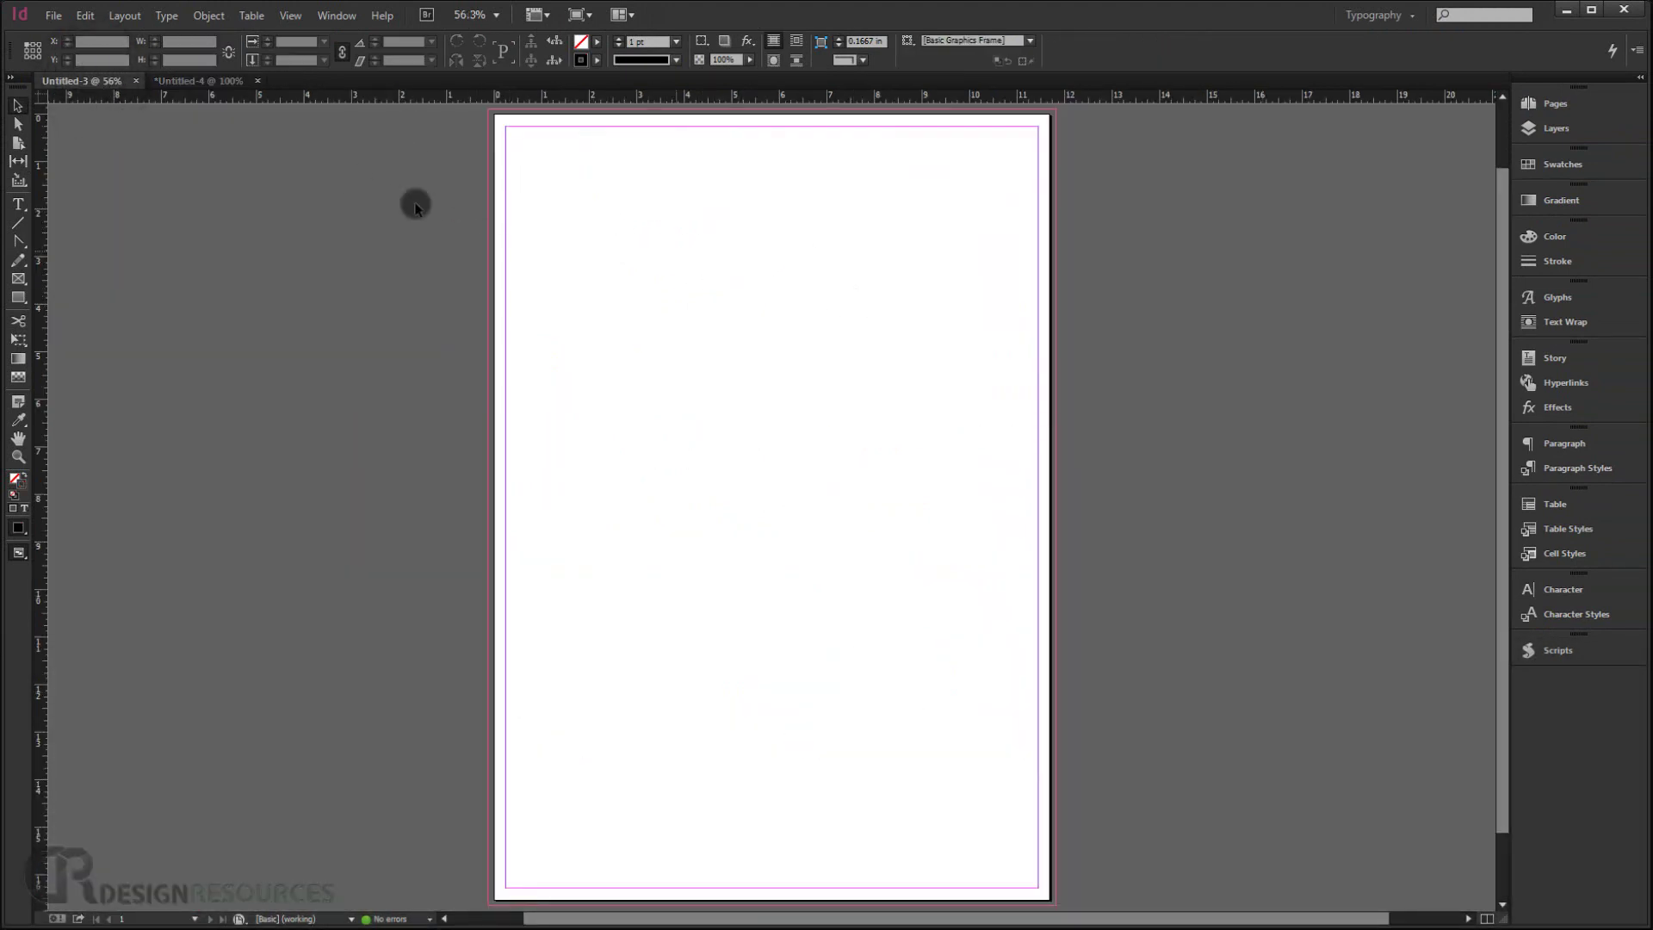
key("ctrl+v")
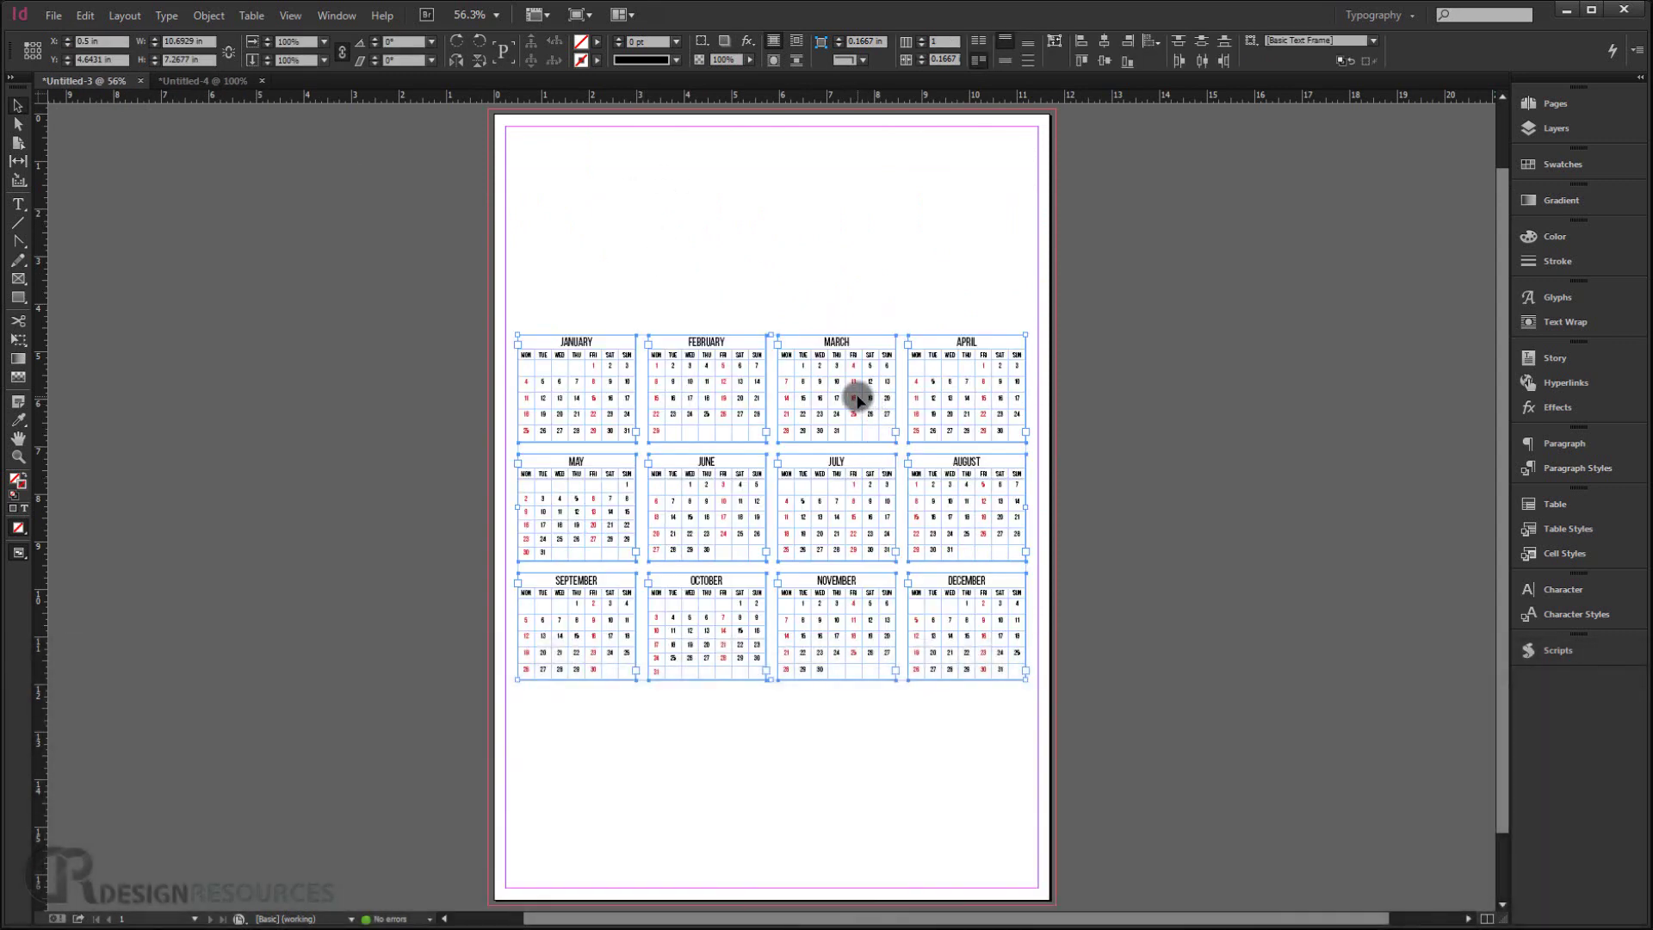
Move the pasted months down to the page's lower margin, nudge them up slightly and deselect them
left_click_drag(855, 394, 843, 610)
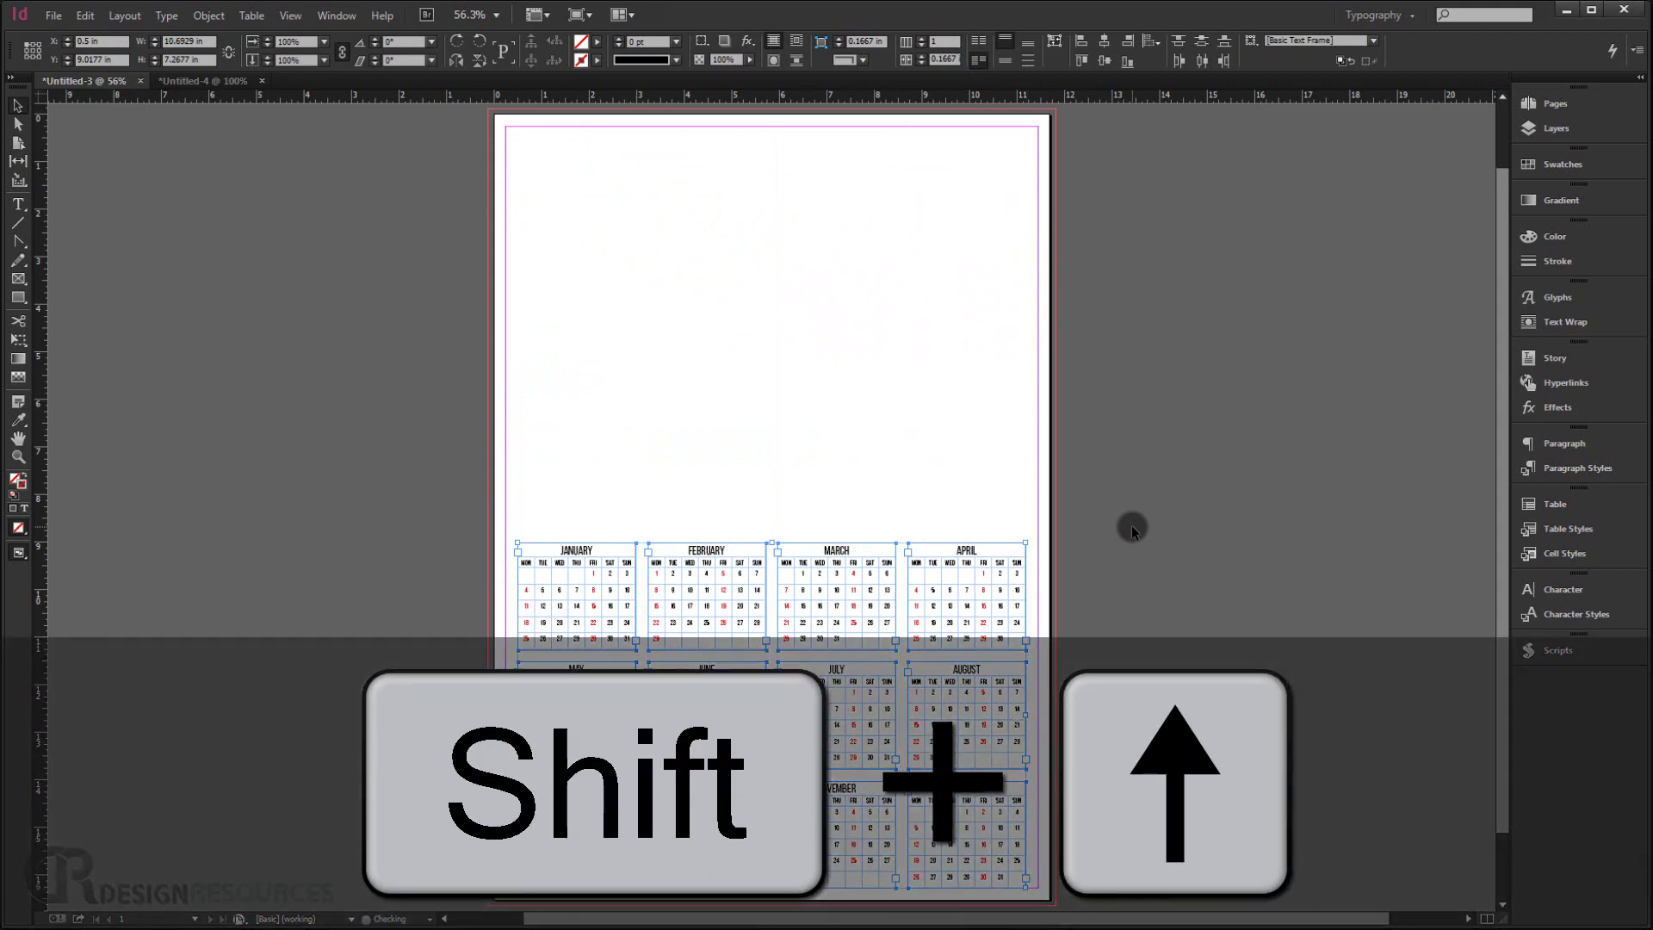
key("shift+Up")
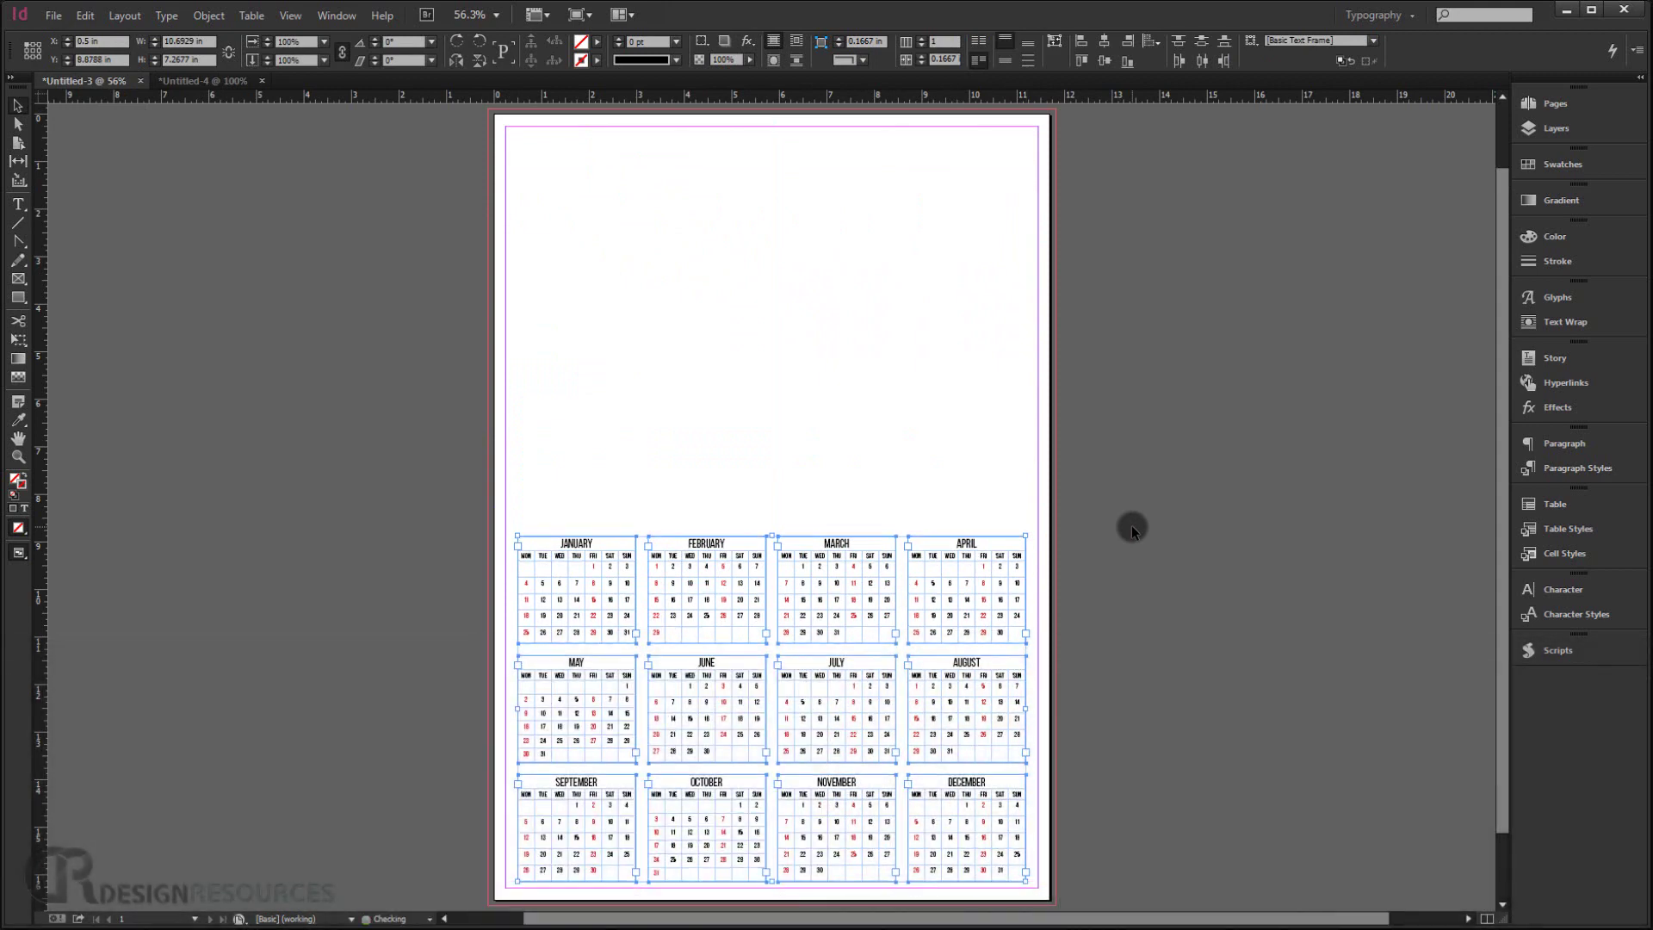
left_click(1140, 435)
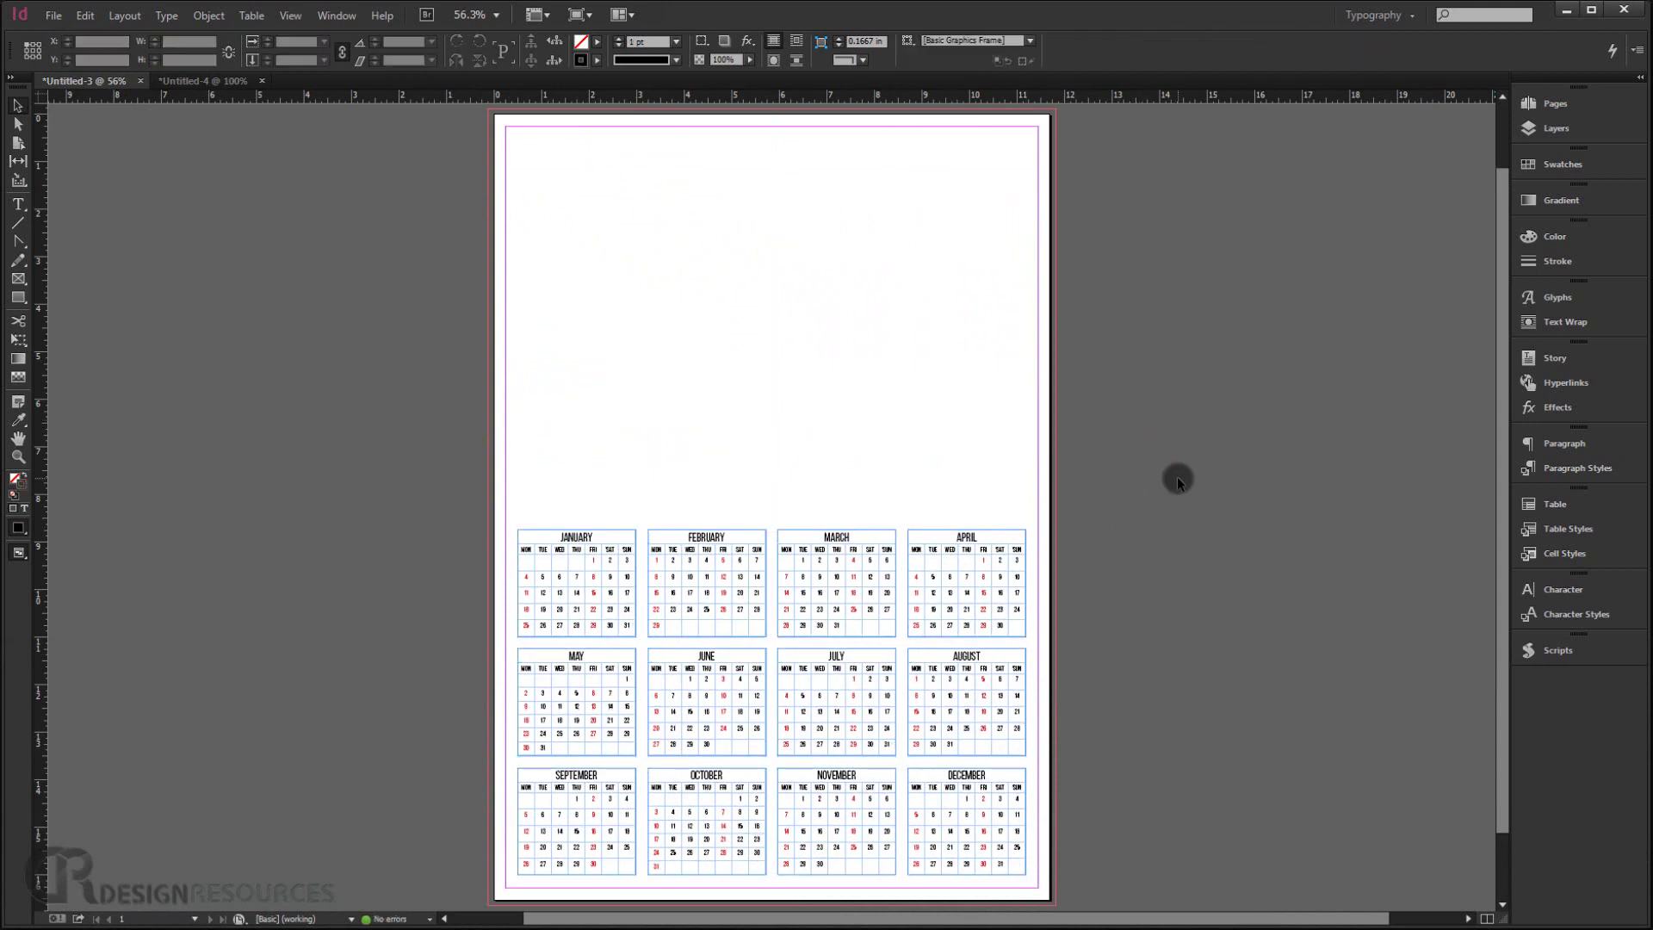
Preview the portrait page without guides and examine the calendar months at several magnifications
key("w")
left_click(845, 660, "ctrl")
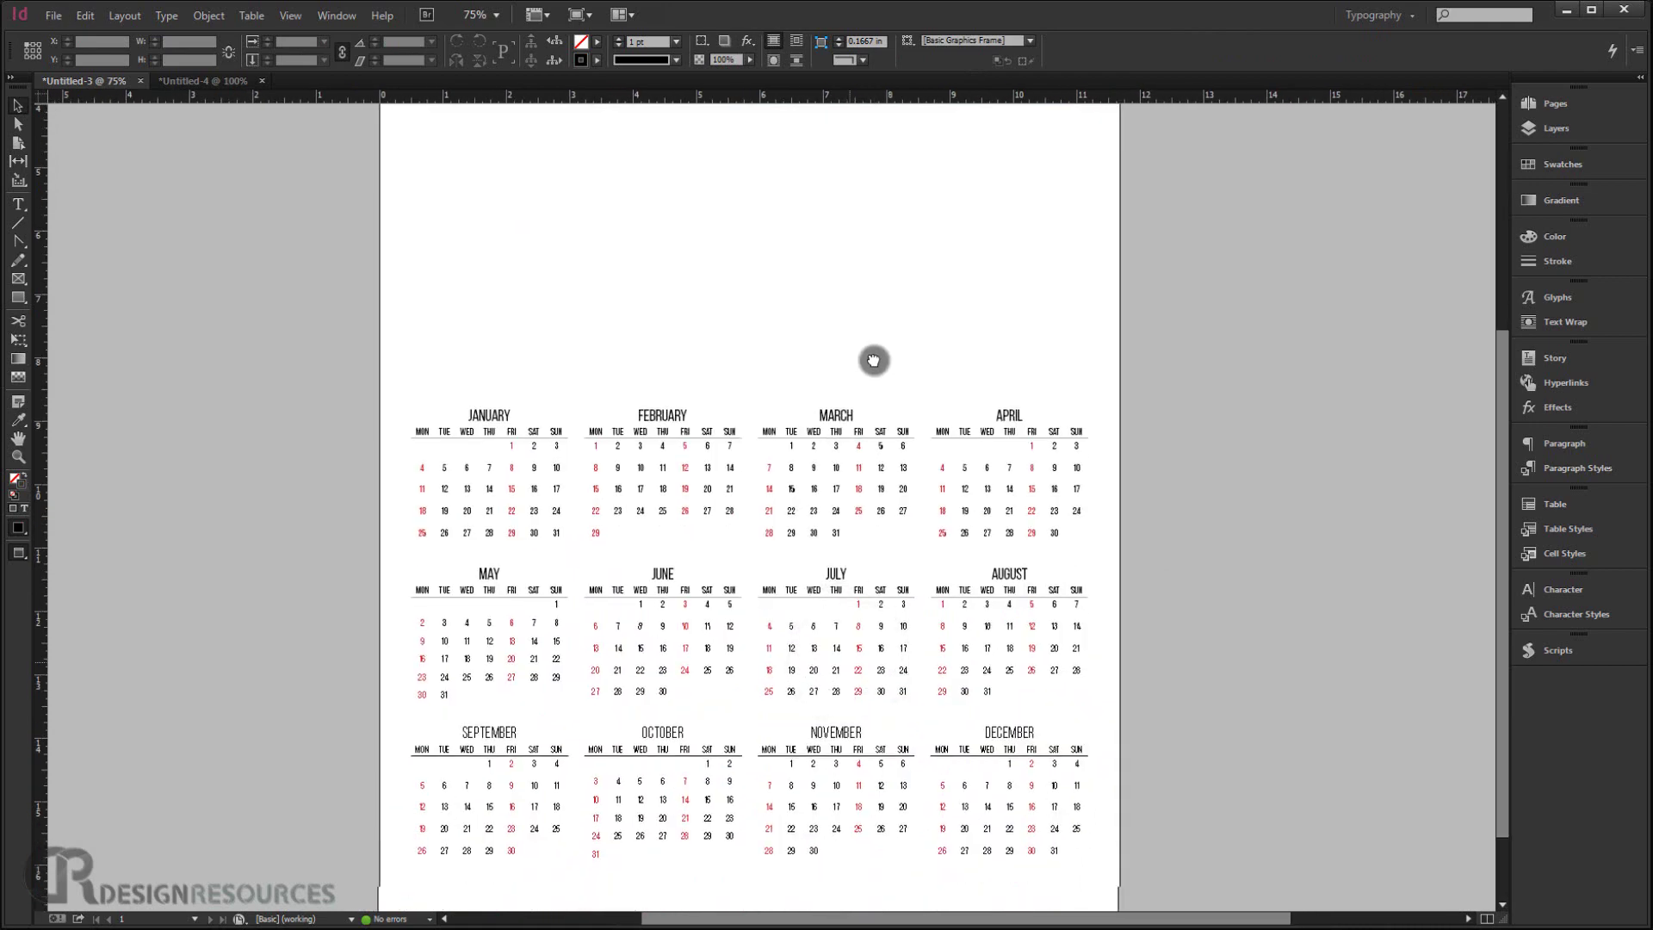
key("ctrl+equal")
key("ctrl+equal")
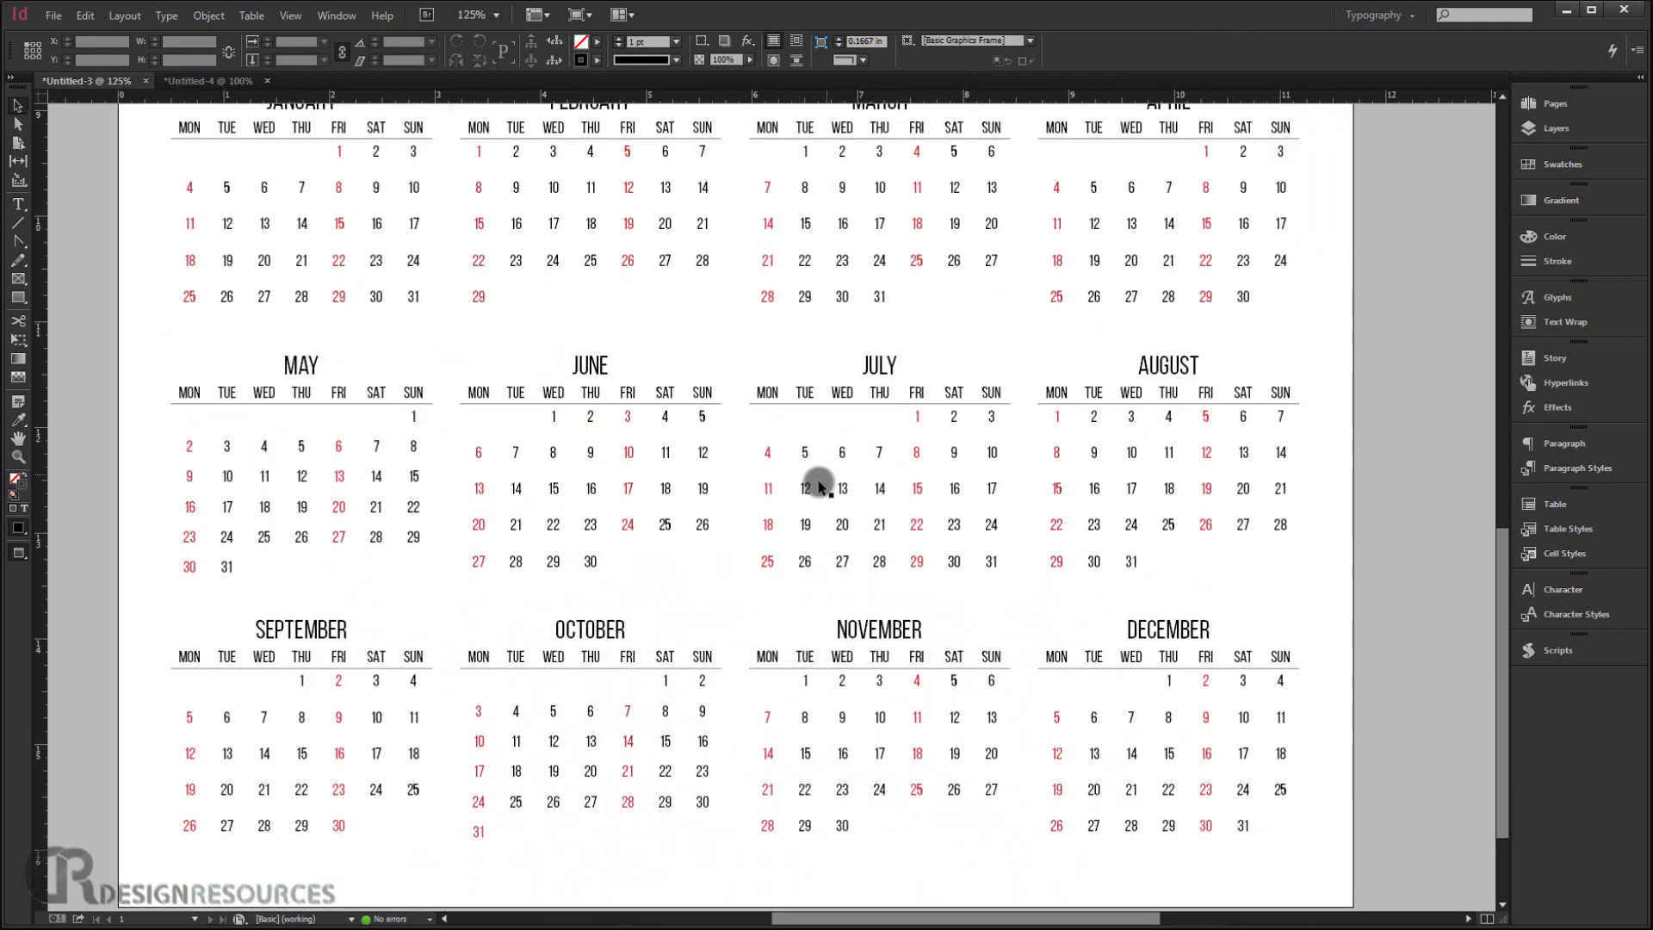
key("ctrl+minus")
key("ctrl+minus")
key("ctrl+minus")
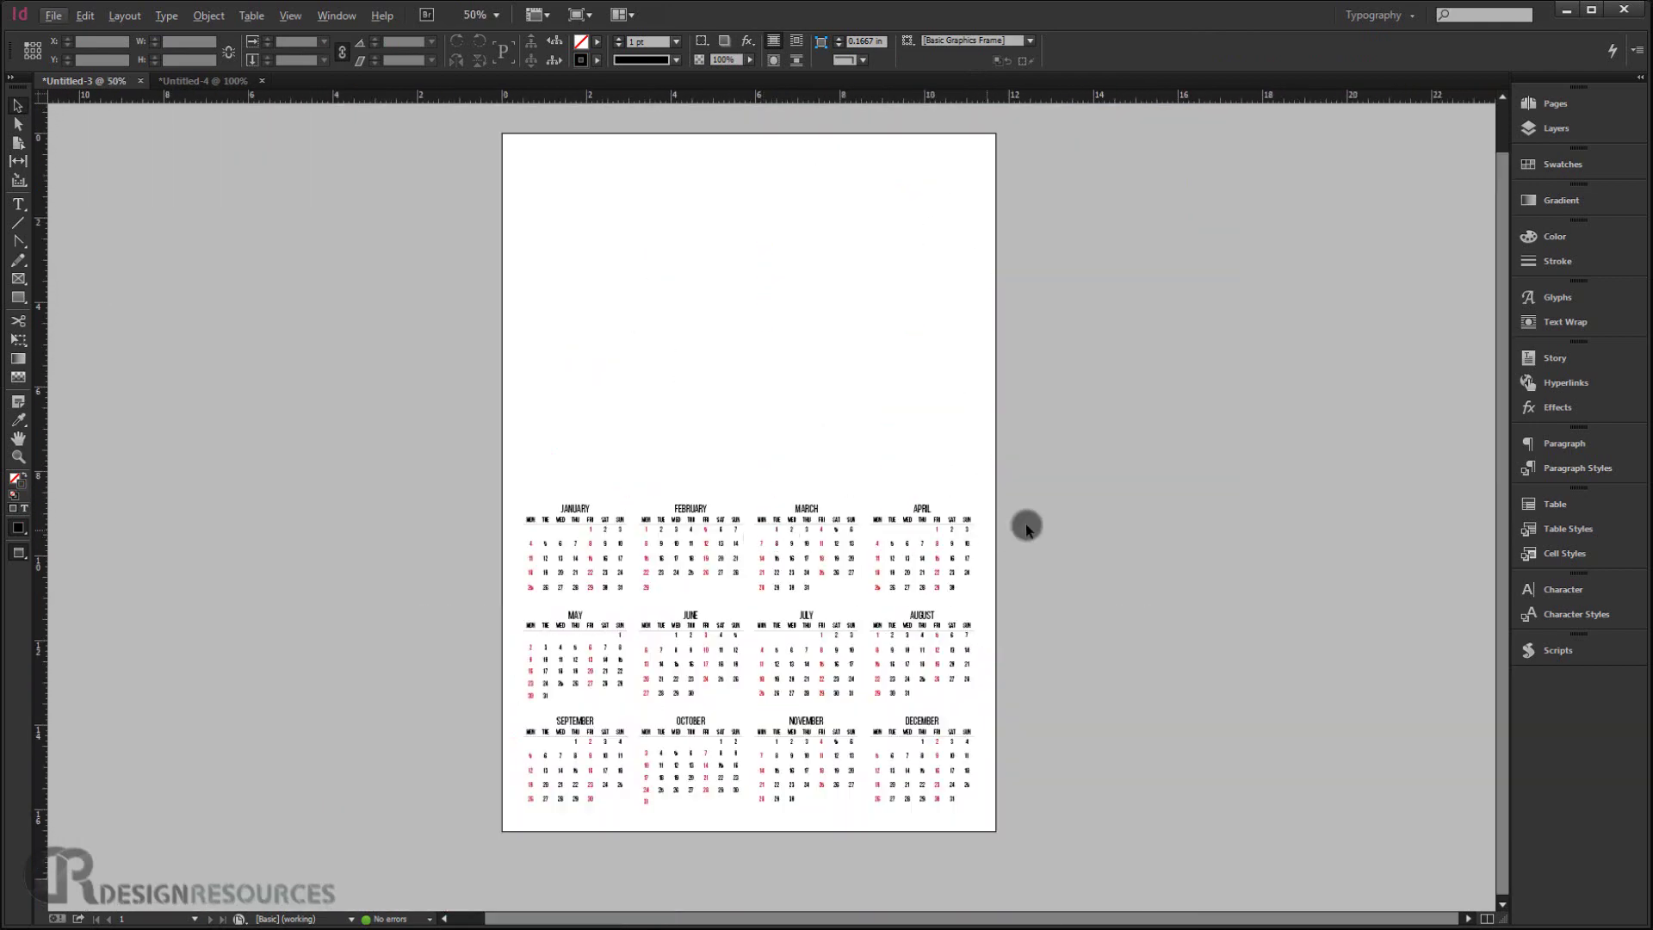
left_click(1080, 519, "ctrl")
left_click_drag(774, 546, 849, 546)
left_click(799, 540, "ctrl")
left_click_drag(683, 572, 696, 564)
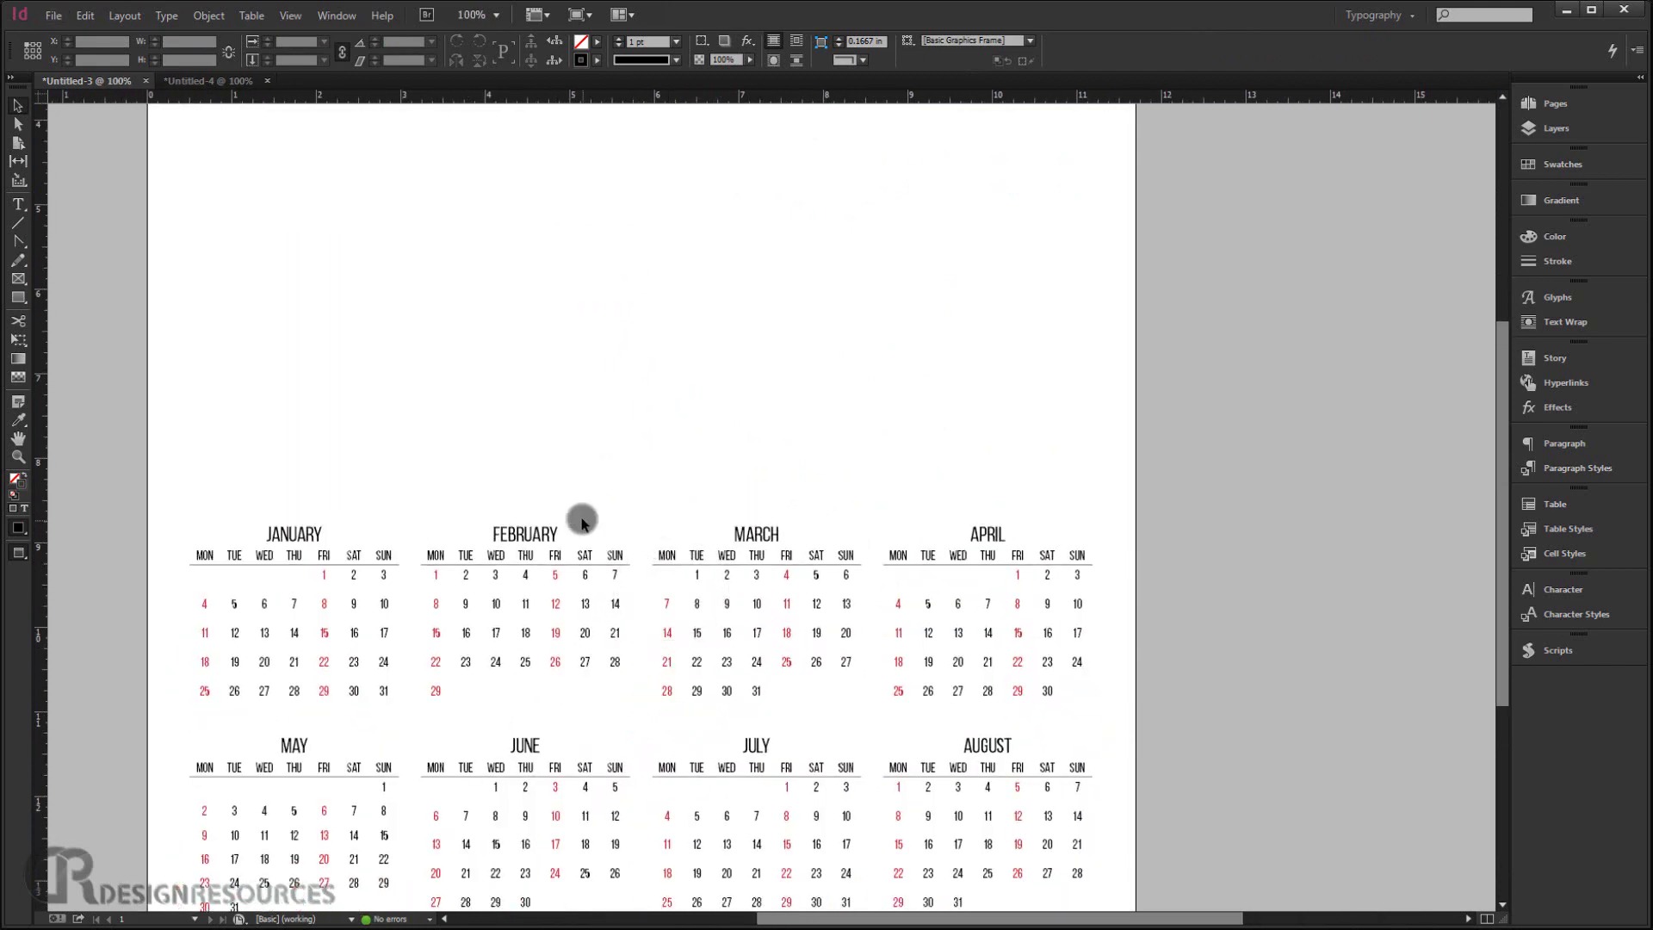
key("ctrl+minus")
key("ctrl+minus")
key("alt+w")
Place the image sparkler-839831.jpg in a frame about 11.9 by 8 in across the upper half of the page, reaching the bleed
left_click(827, 313)
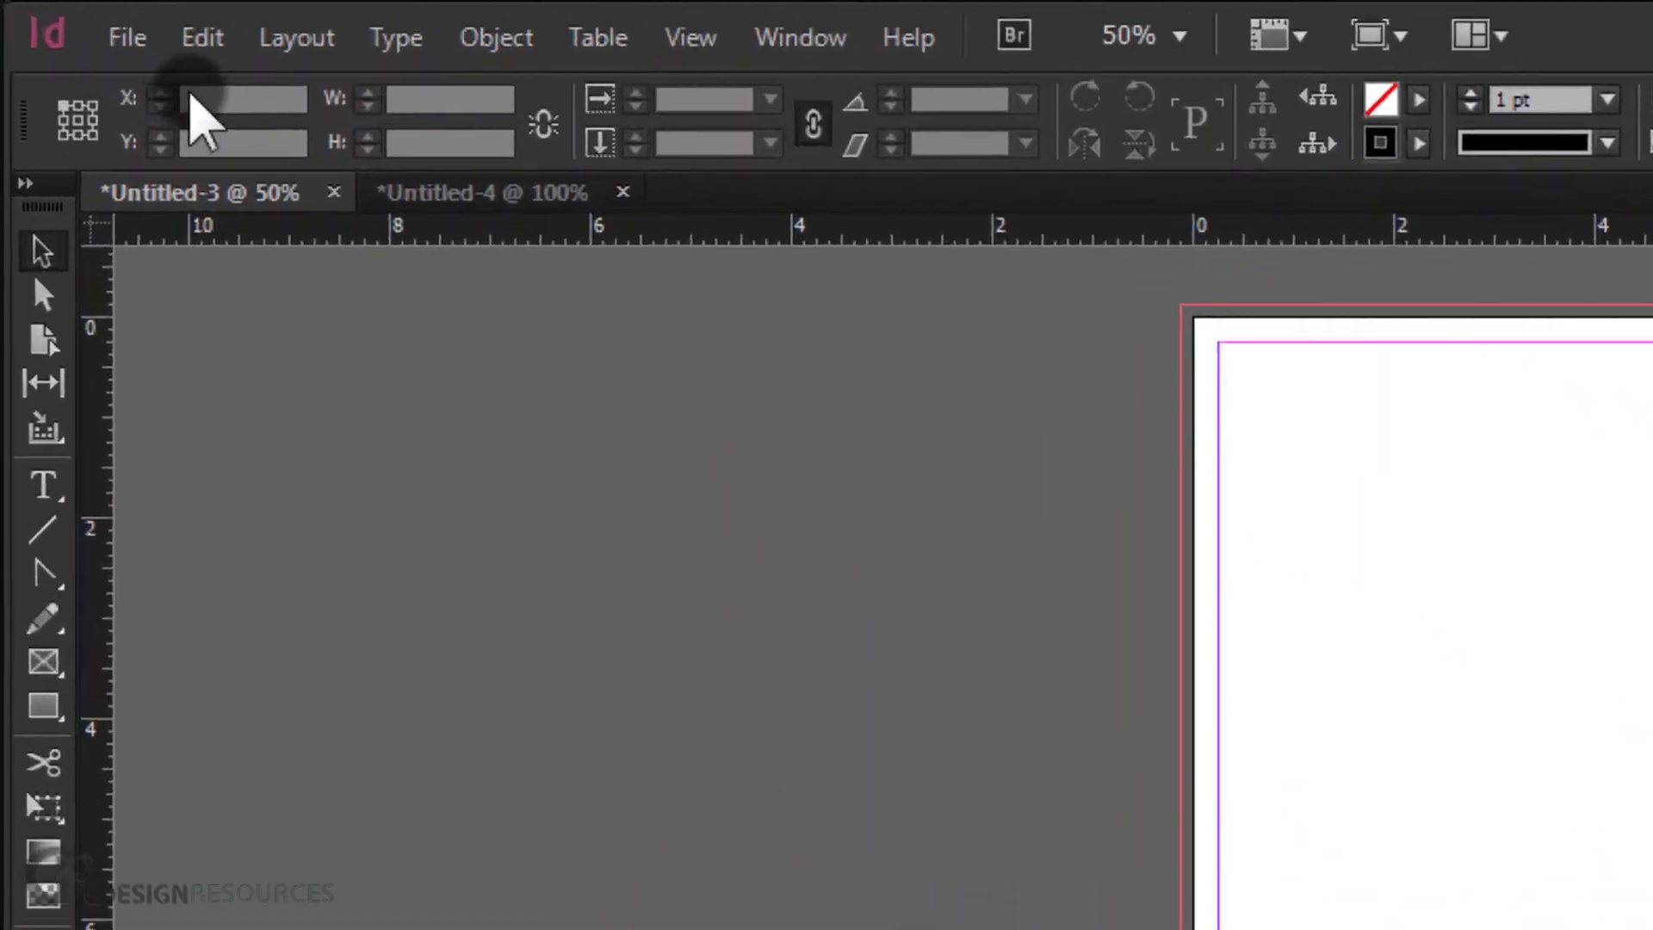
left_click(125, 38)
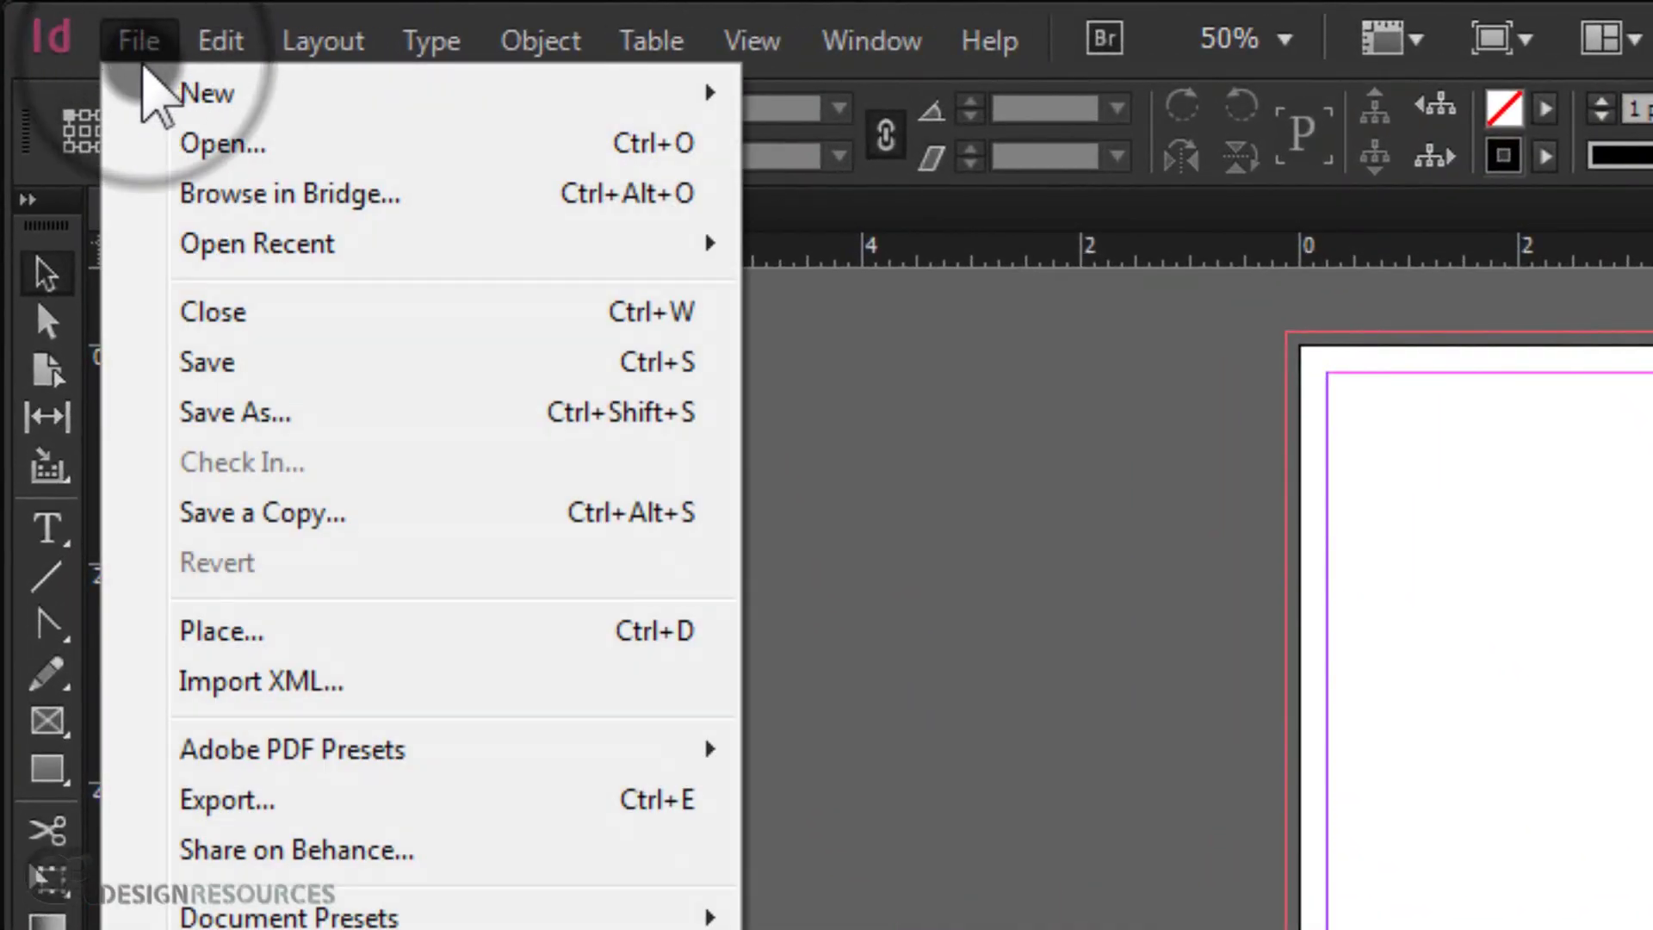
left_click(252, 626)
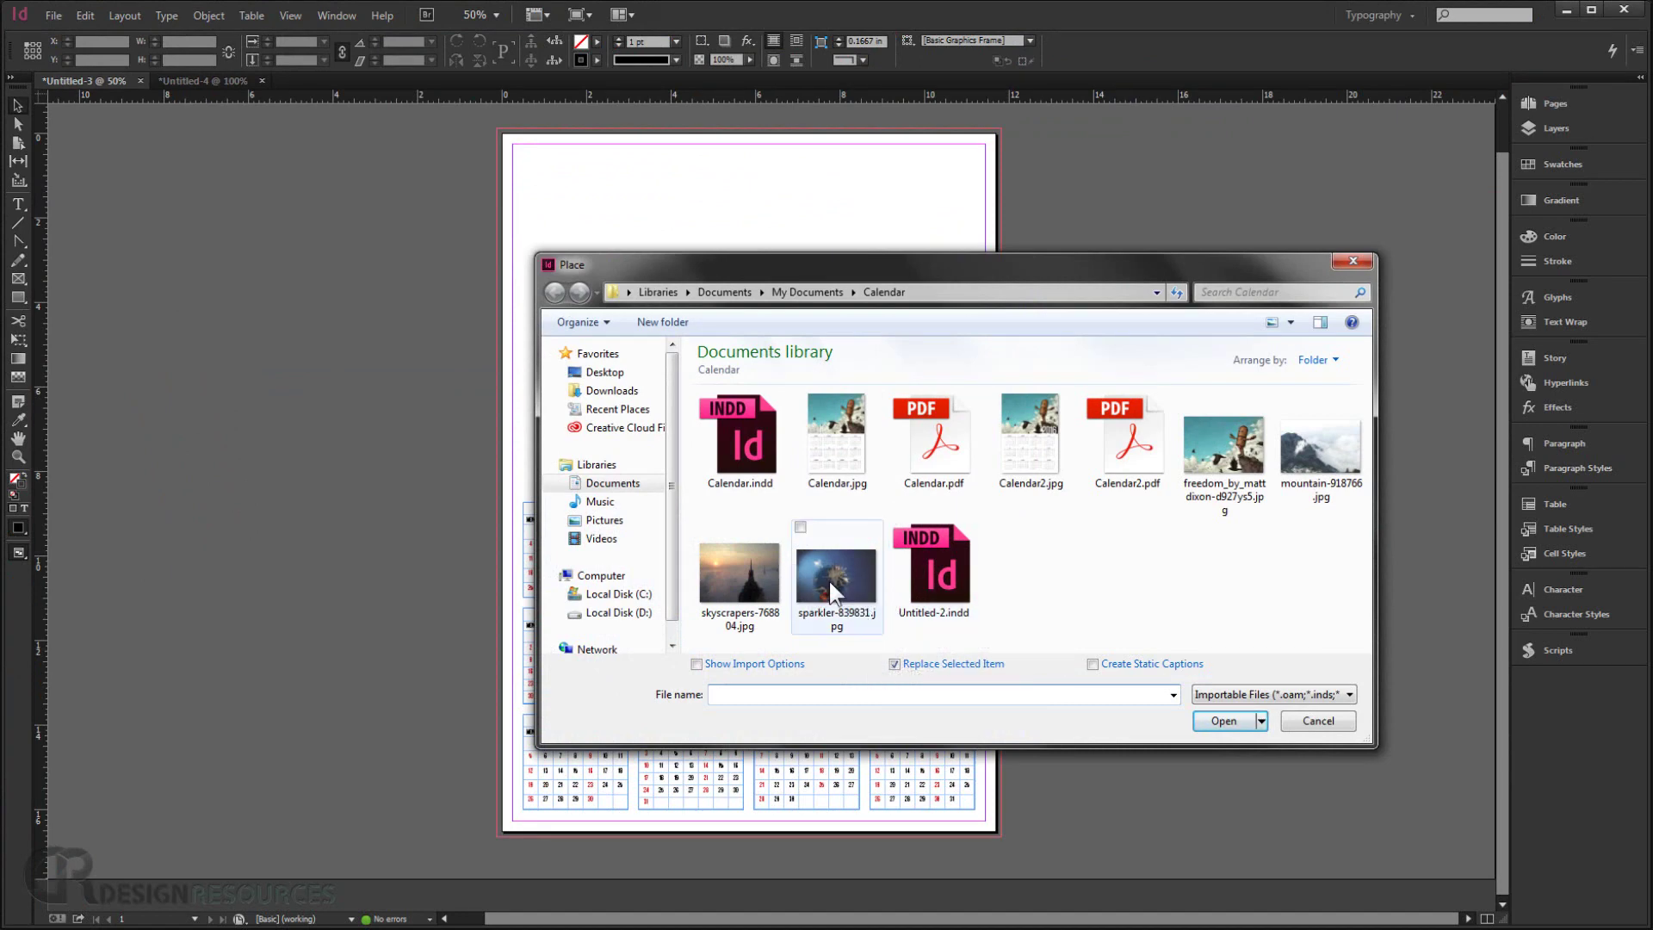
left_click(829, 579)
left_click(828, 577)
left_click(499, 131)
left_click_drag(500, 131, 1004, 492)
Enlarge the sparkler photo inside its frame to about 13.7 by 9.1 in, keeping the frame's size
left_click(752, 295)
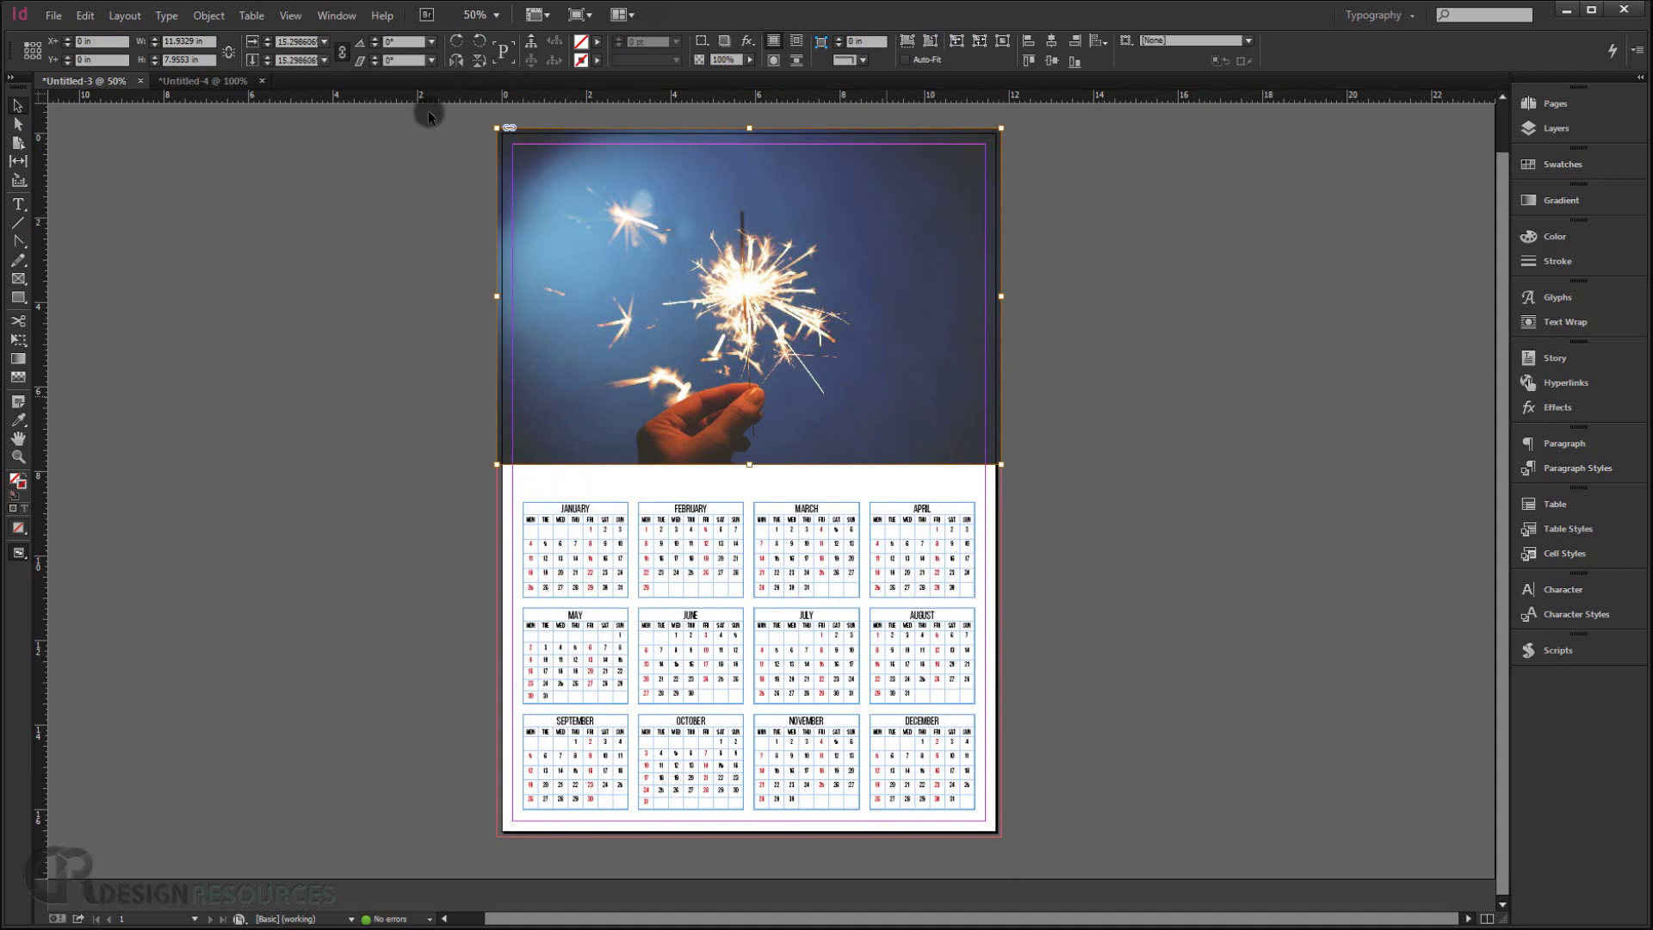
left_click_drag(498, 127, 444, 145)
left_click_drag(1001, 516, 1024, 530)
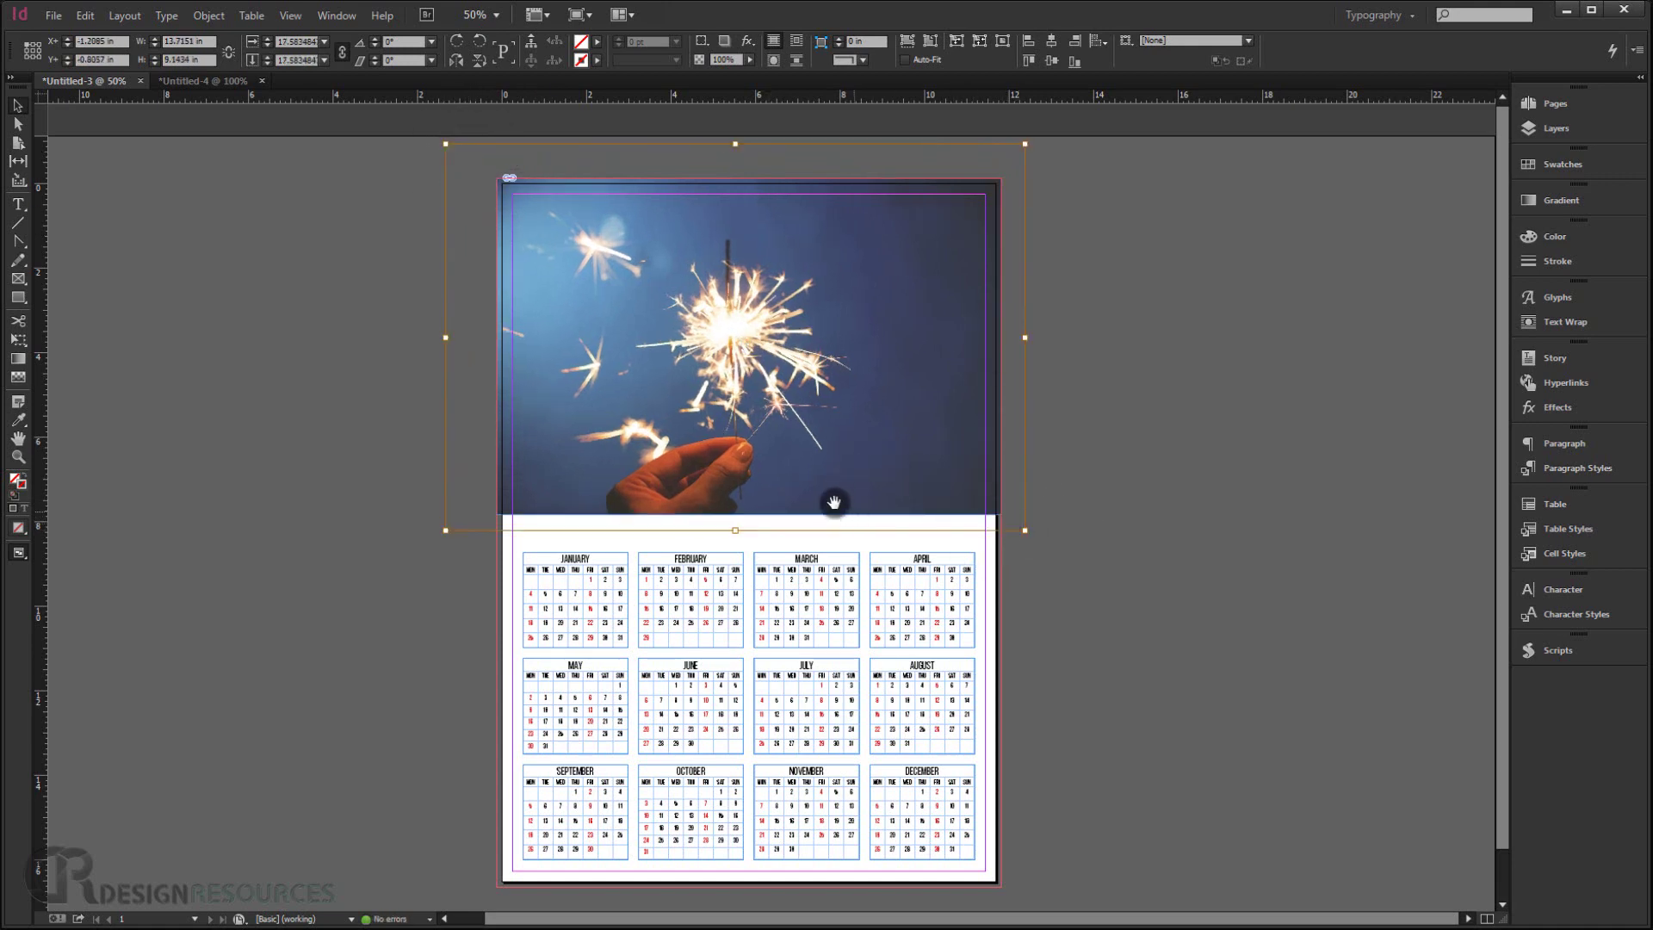
left_click(1127, 503)
Extend the photo frame's lower edge to a height of about 8.5 in and enlarge the photo to about 14.1 by 9.4 in
left_click(966, 492)
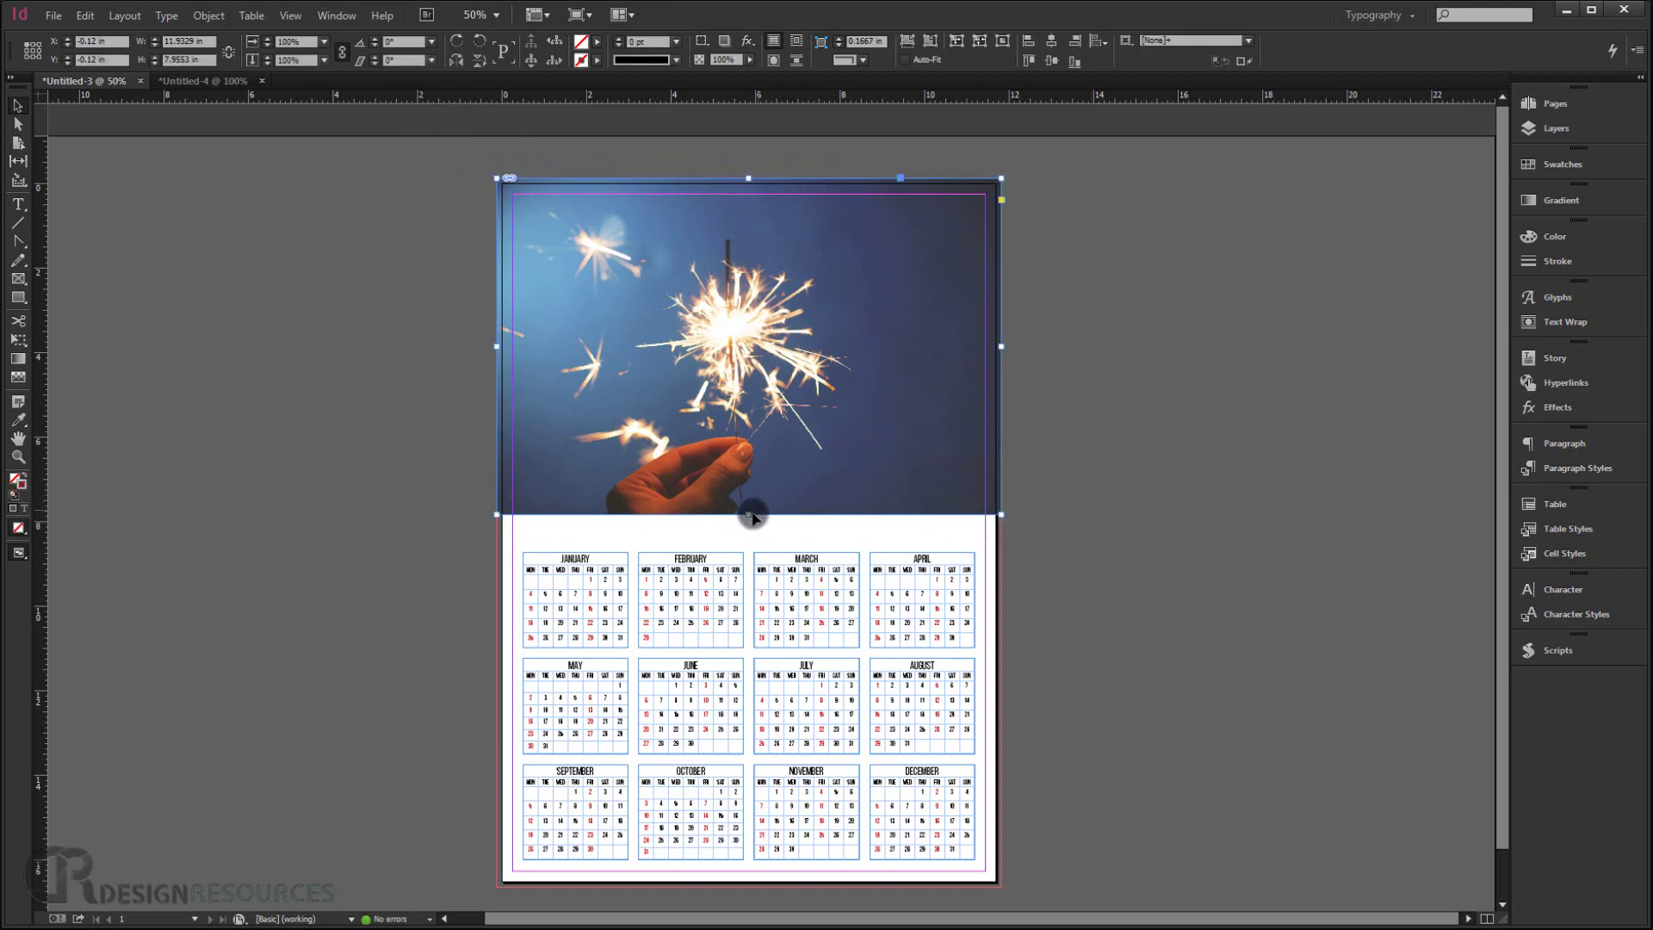
left_click_drag(748, 517, 791, 546)
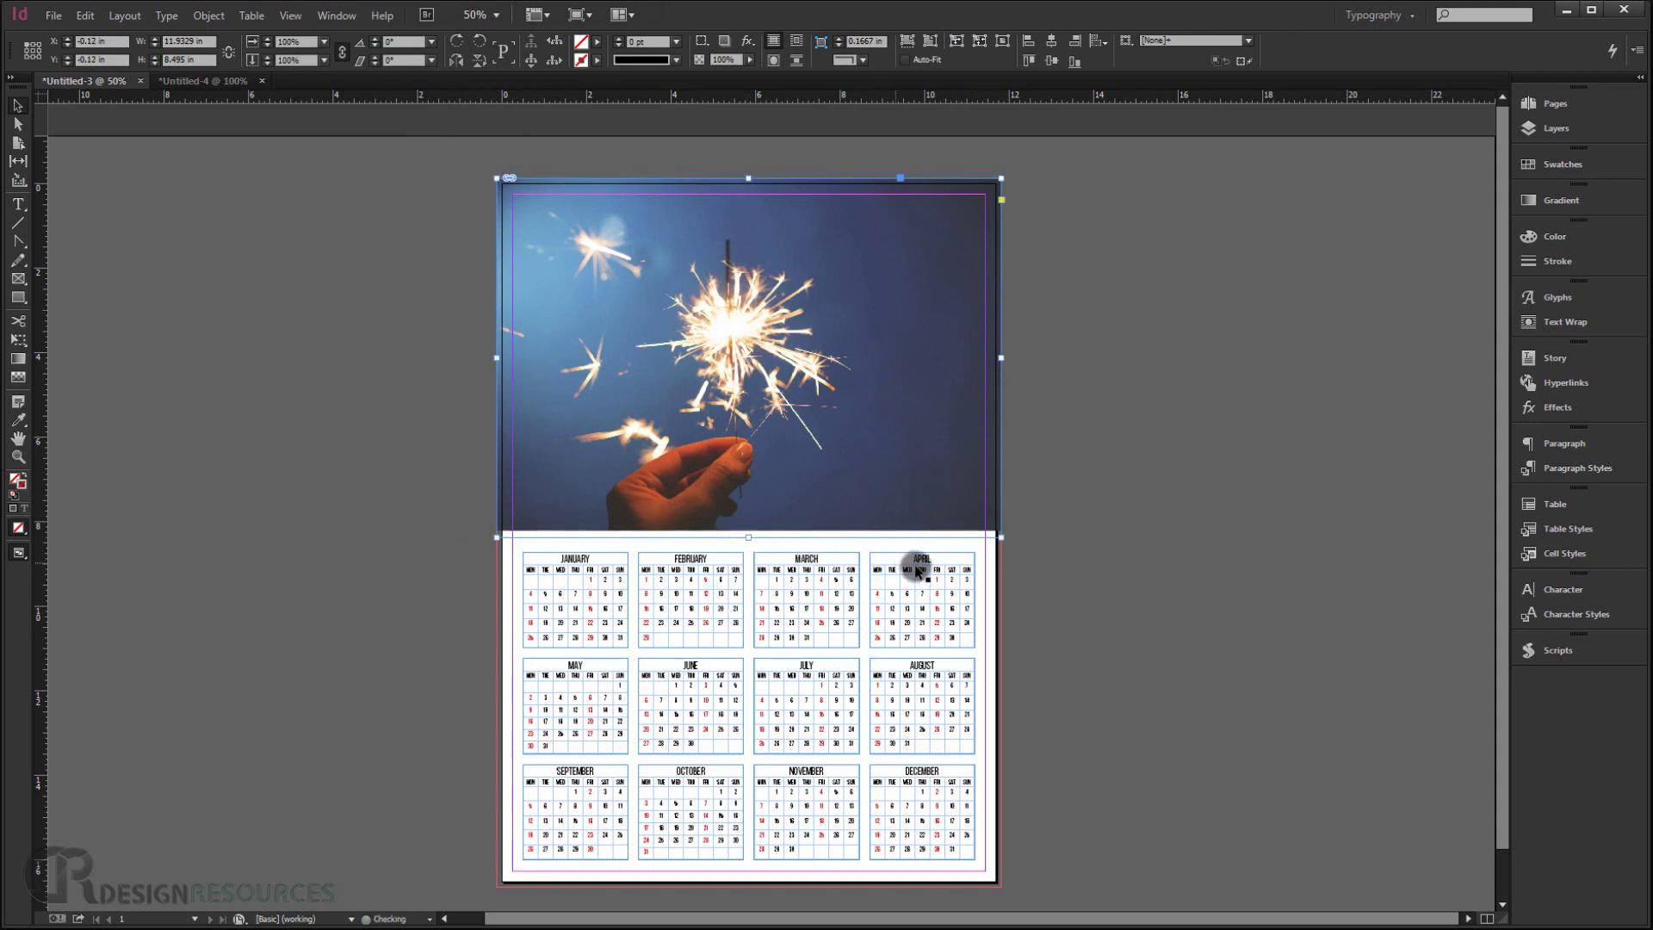
left_click(738, 361)
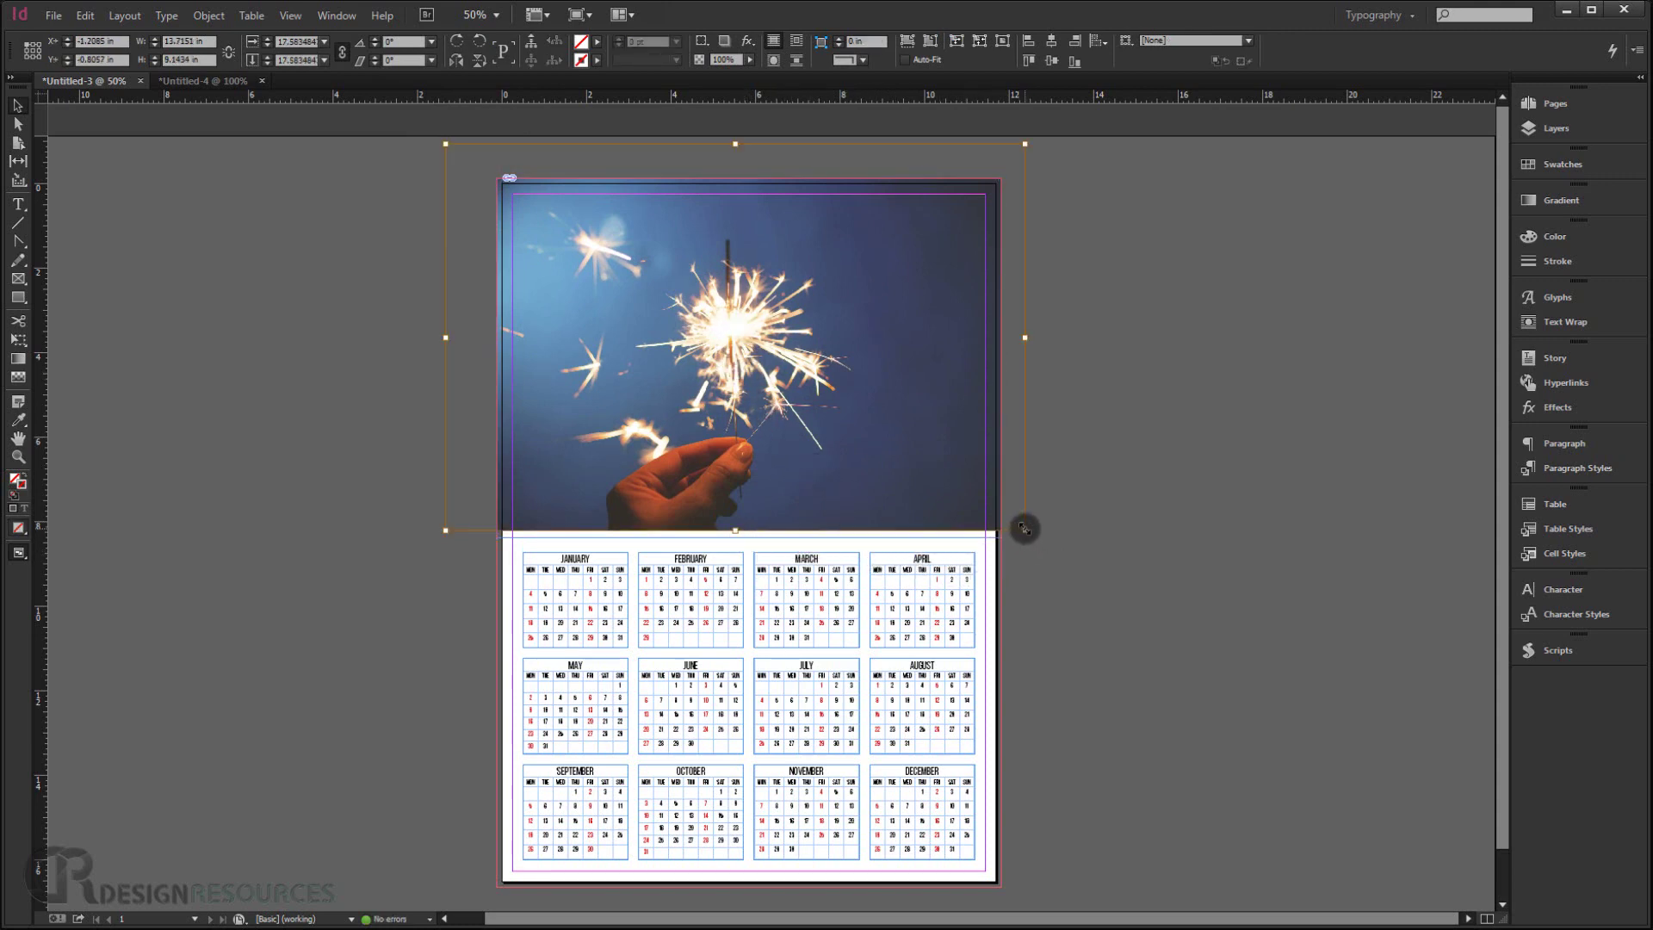
left_click_drag(1024, 529, 1039, 538)
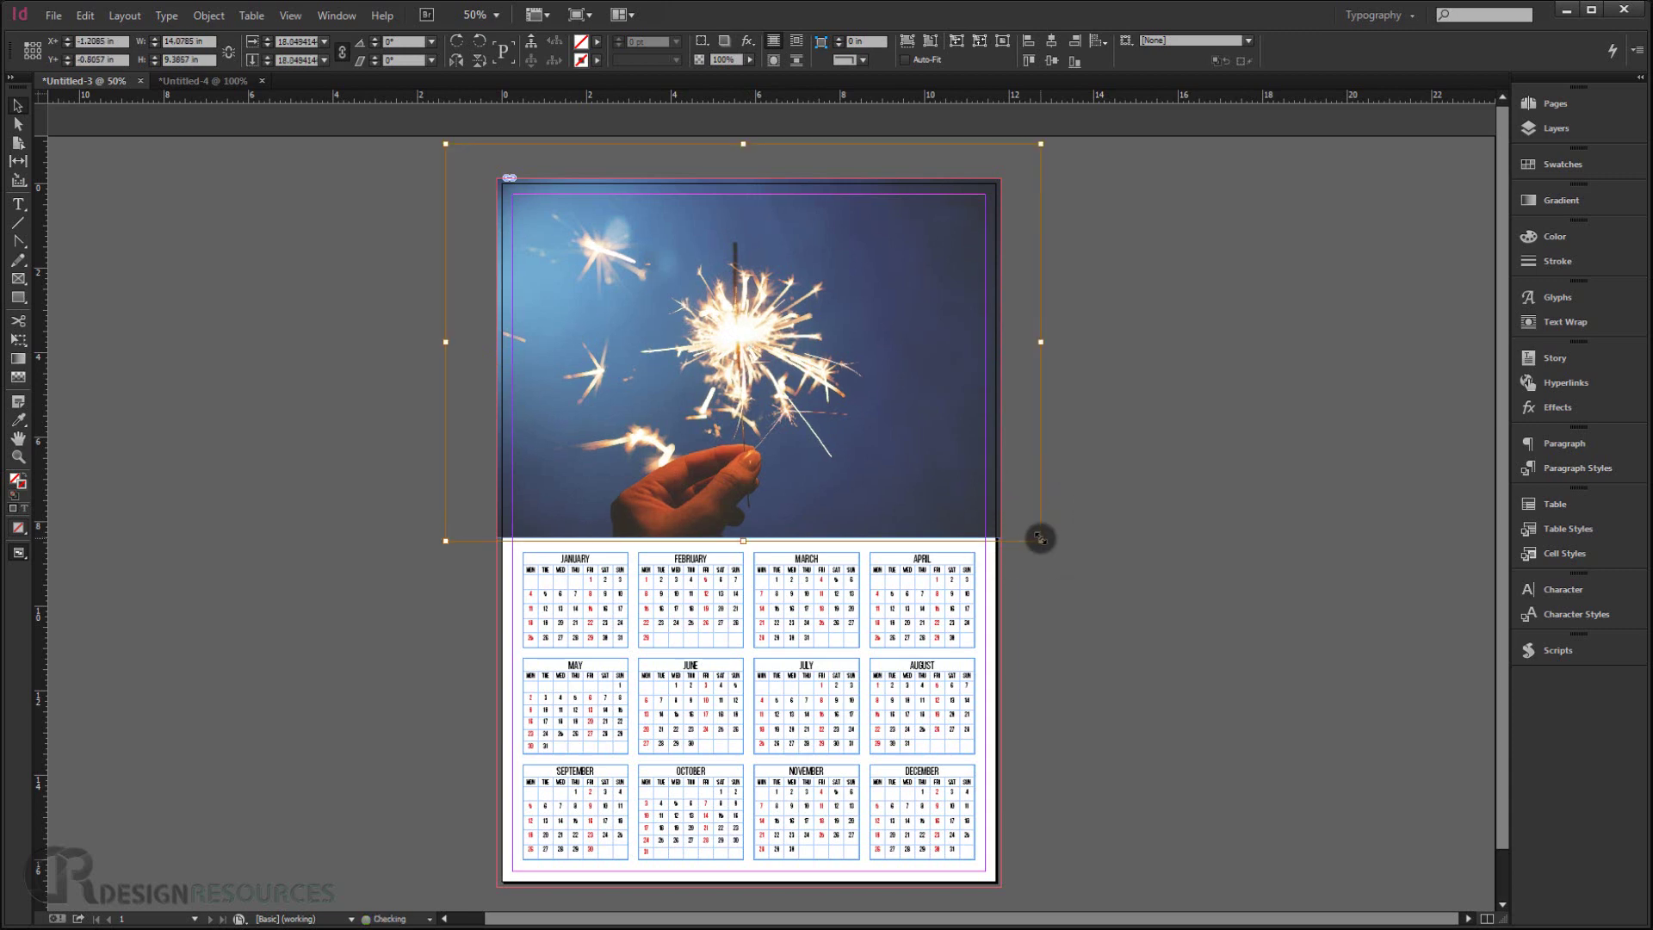
left_click(1106, 551)
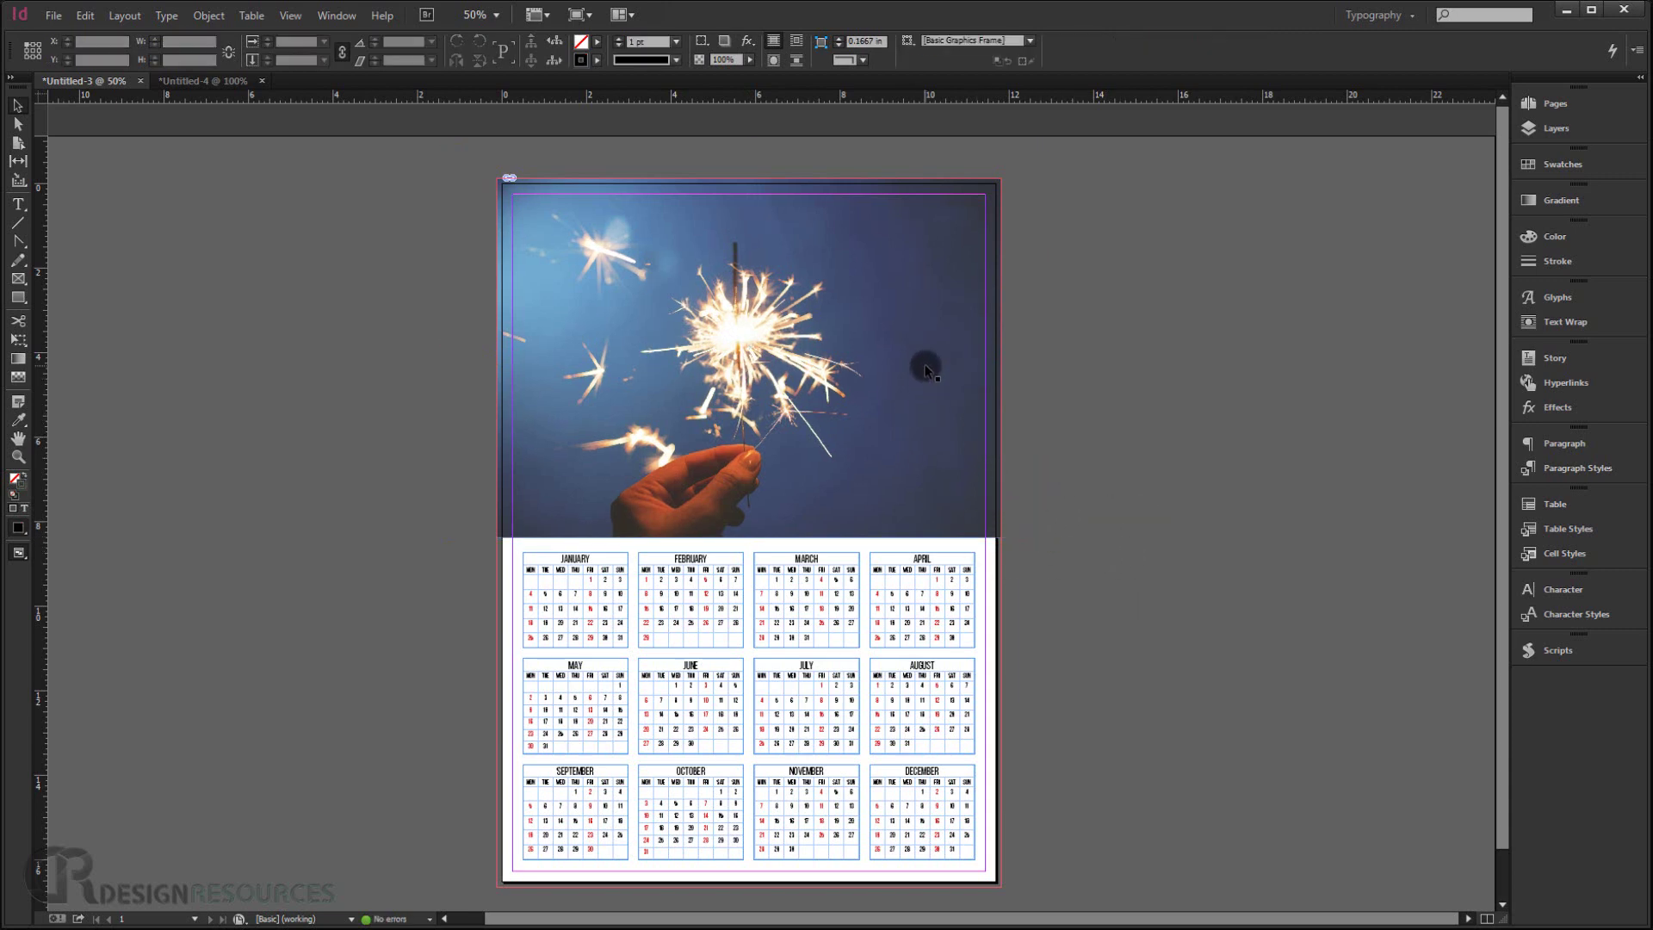
Create a text frame about 6.3 by 3.3 in on the pasteboard beside the photo and enter 2016
scroll(904, 439, "up", 2)
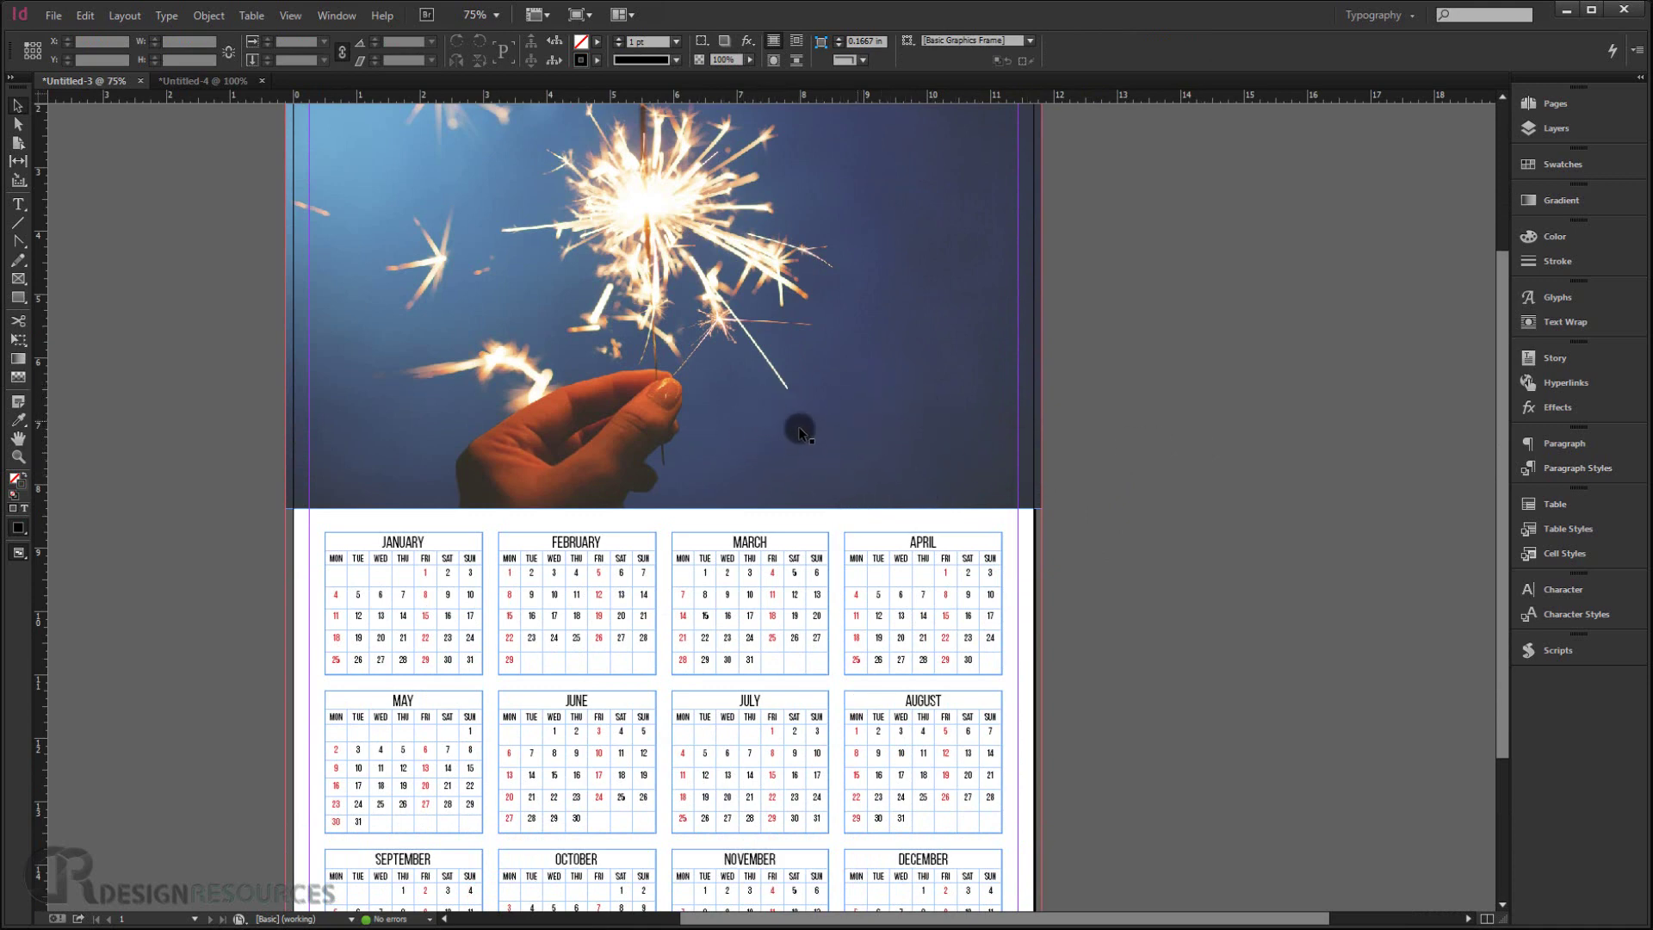
left_click(17, 205)
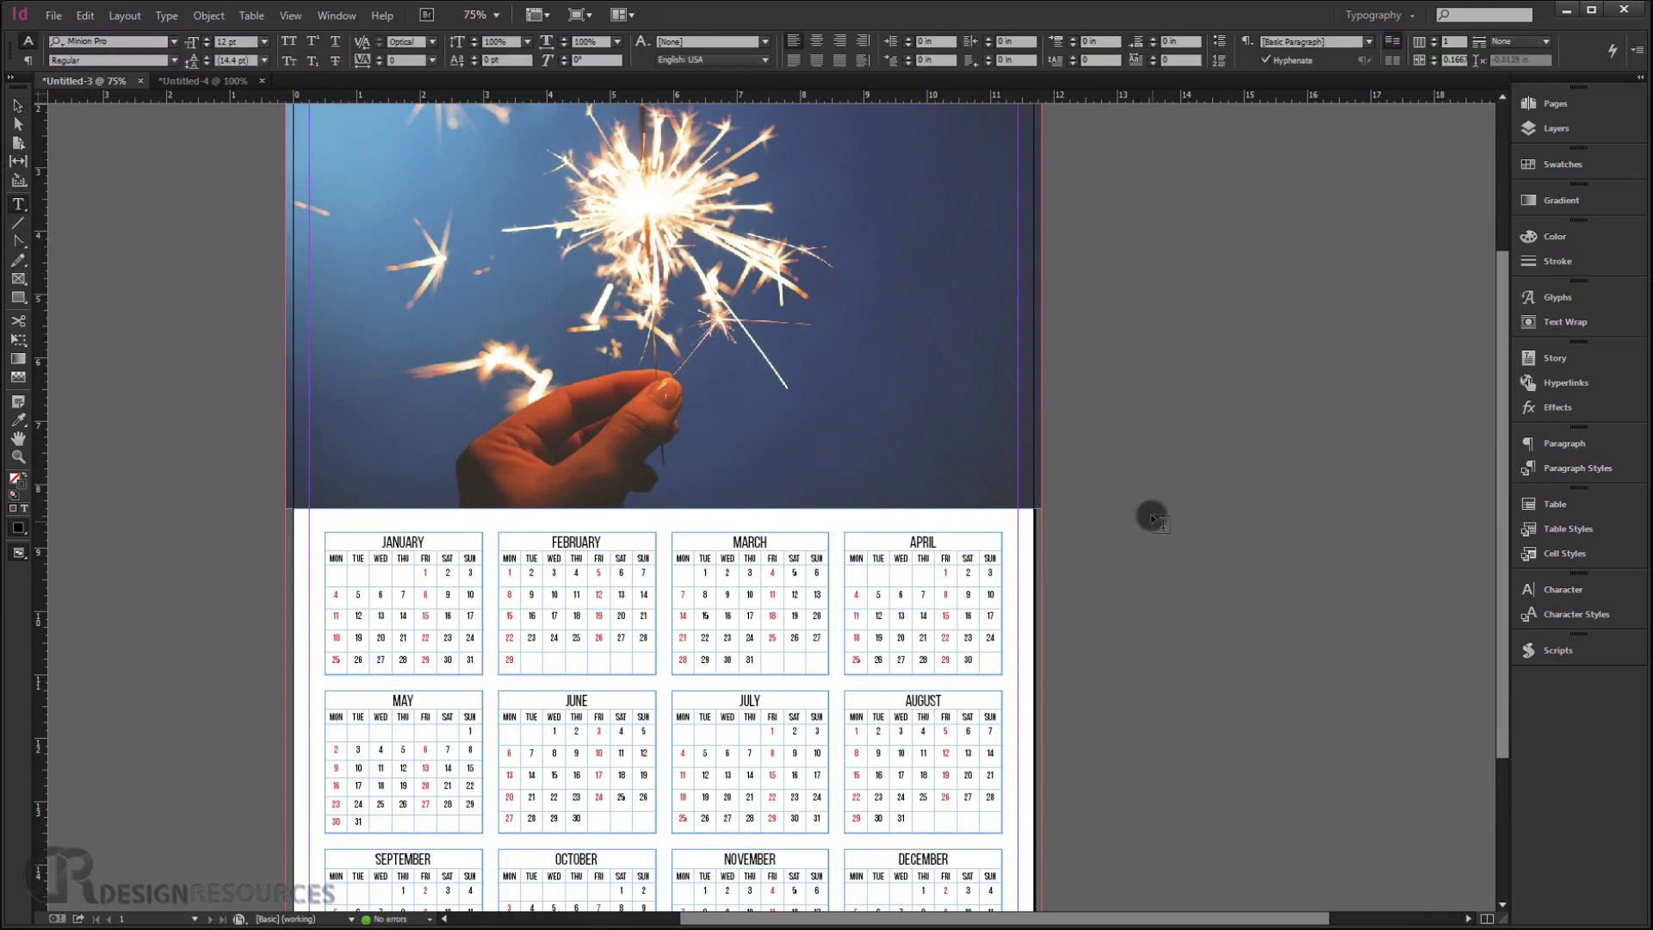
left_click(1062, 366)
left_click_drag(1058, 357, 1455, 566)
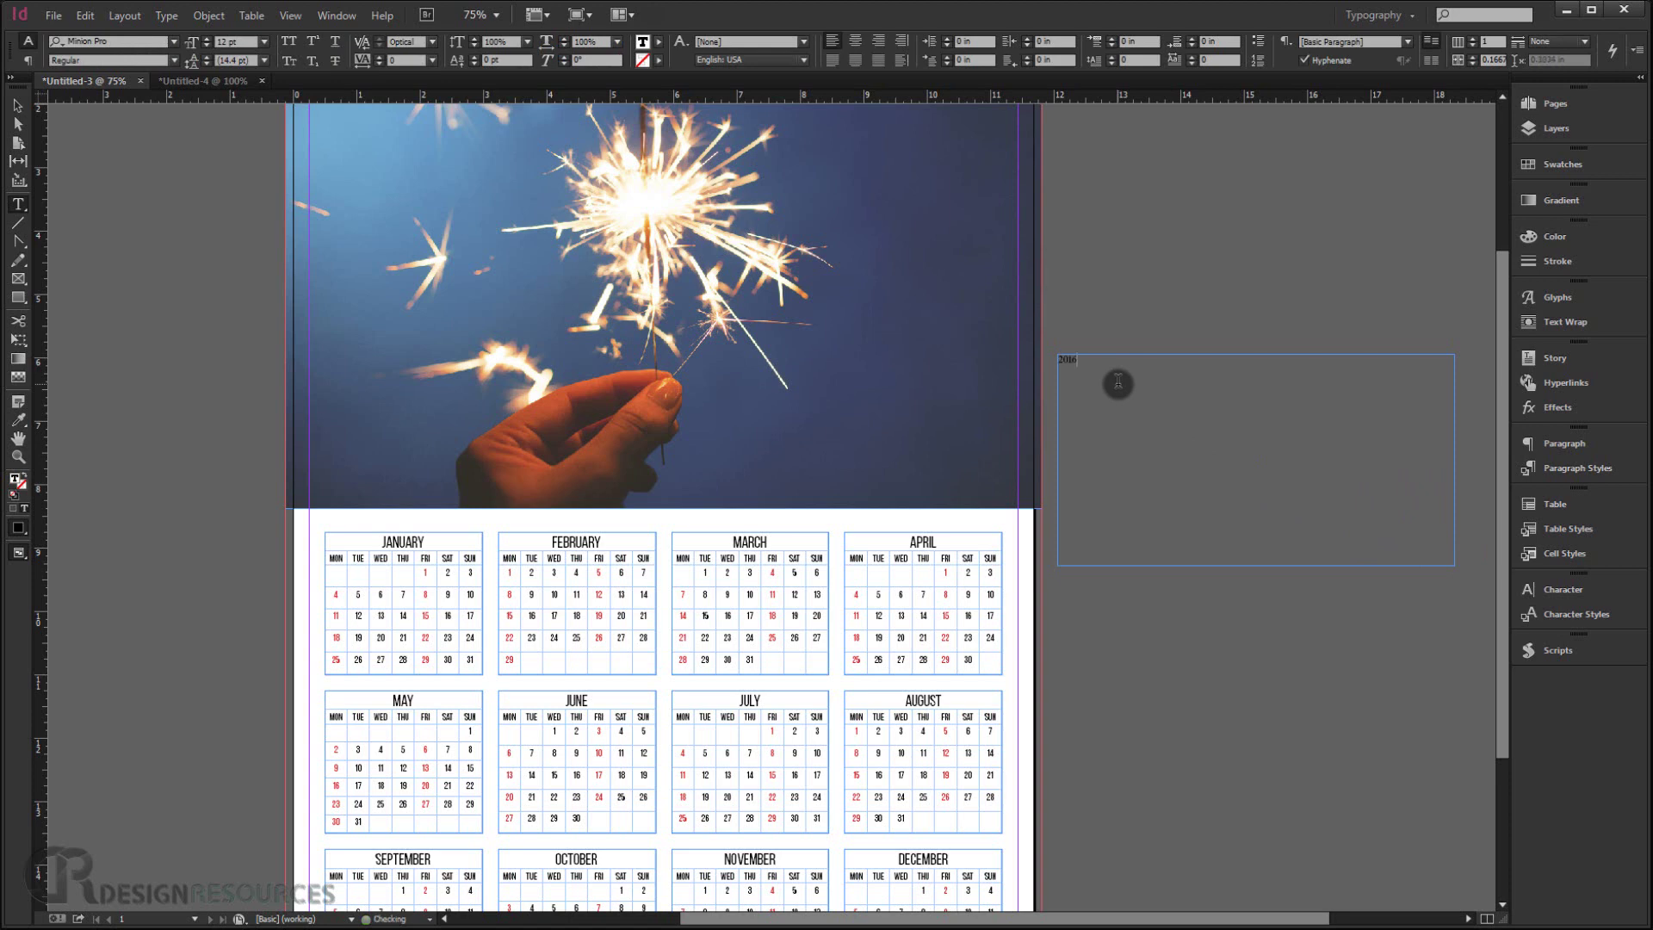
Format the 2016 text in Bebas Neue Regular at 140 pt
double_click(1101, 361)
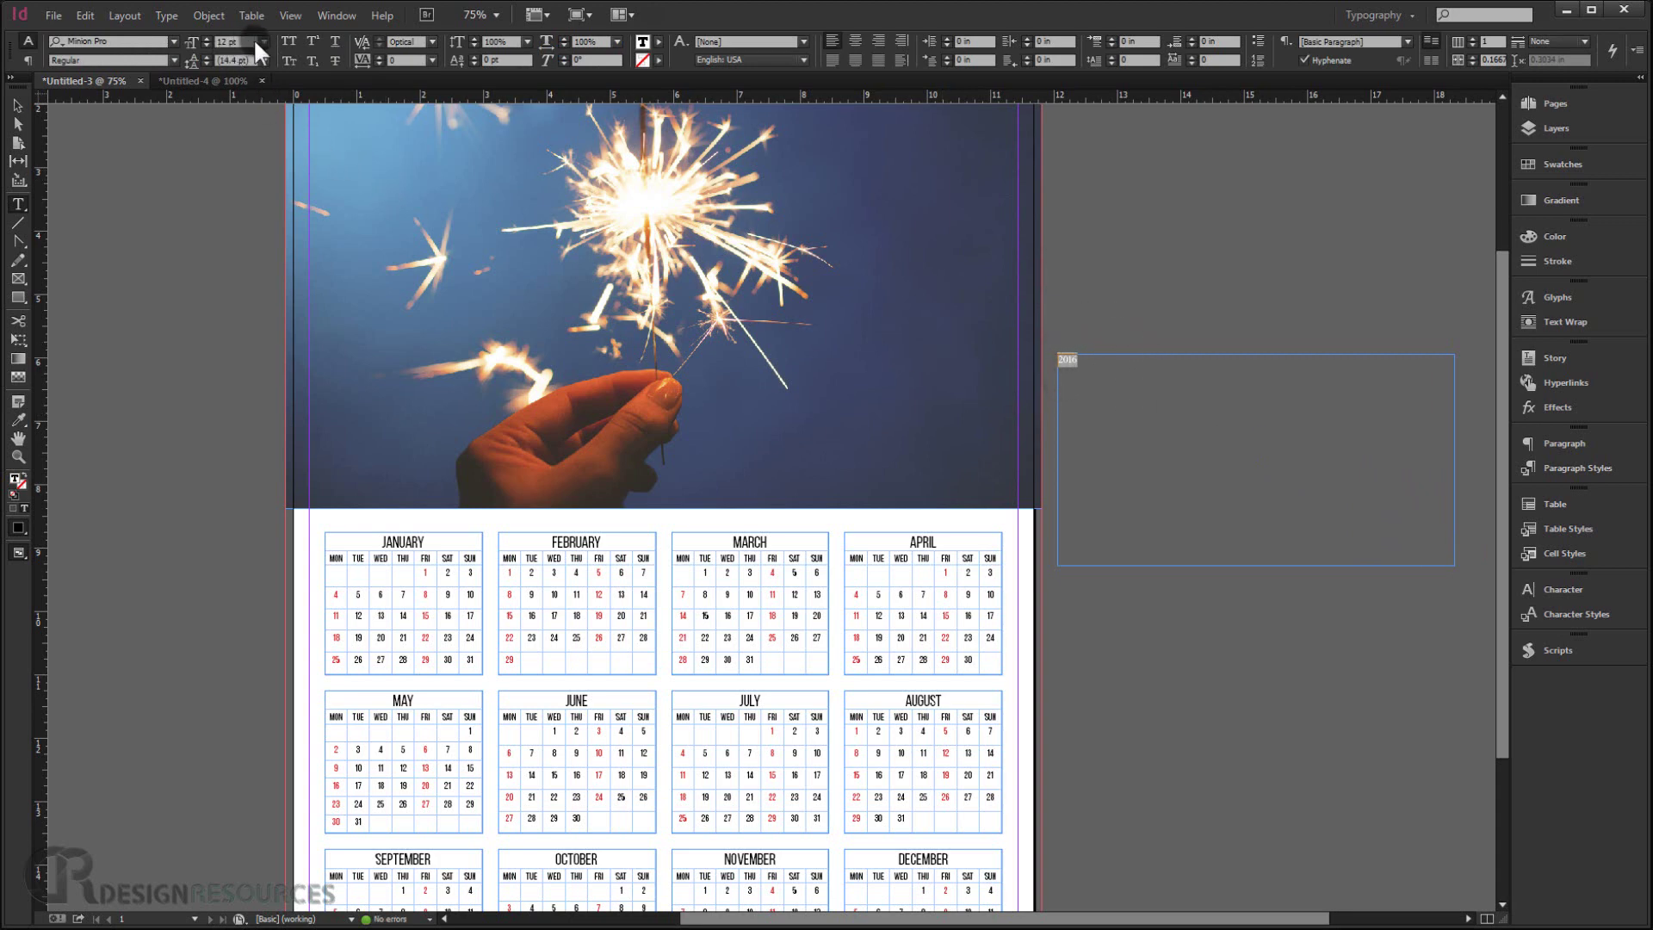
left_click_drag(245, 39, 175, 39)
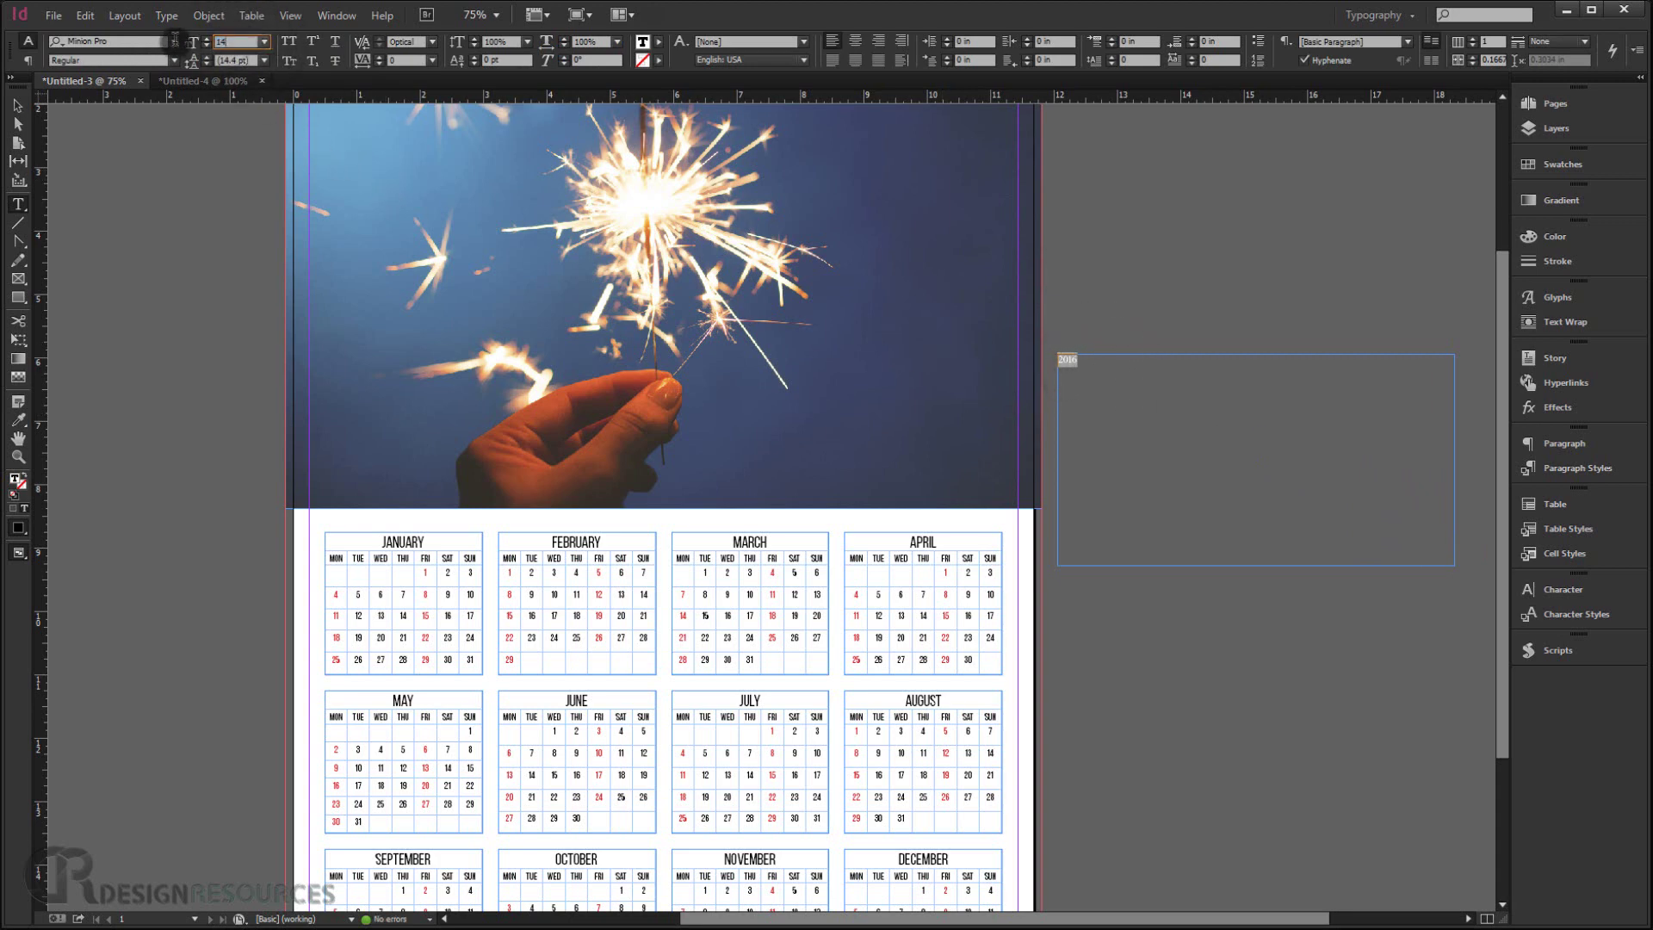
key("Return")
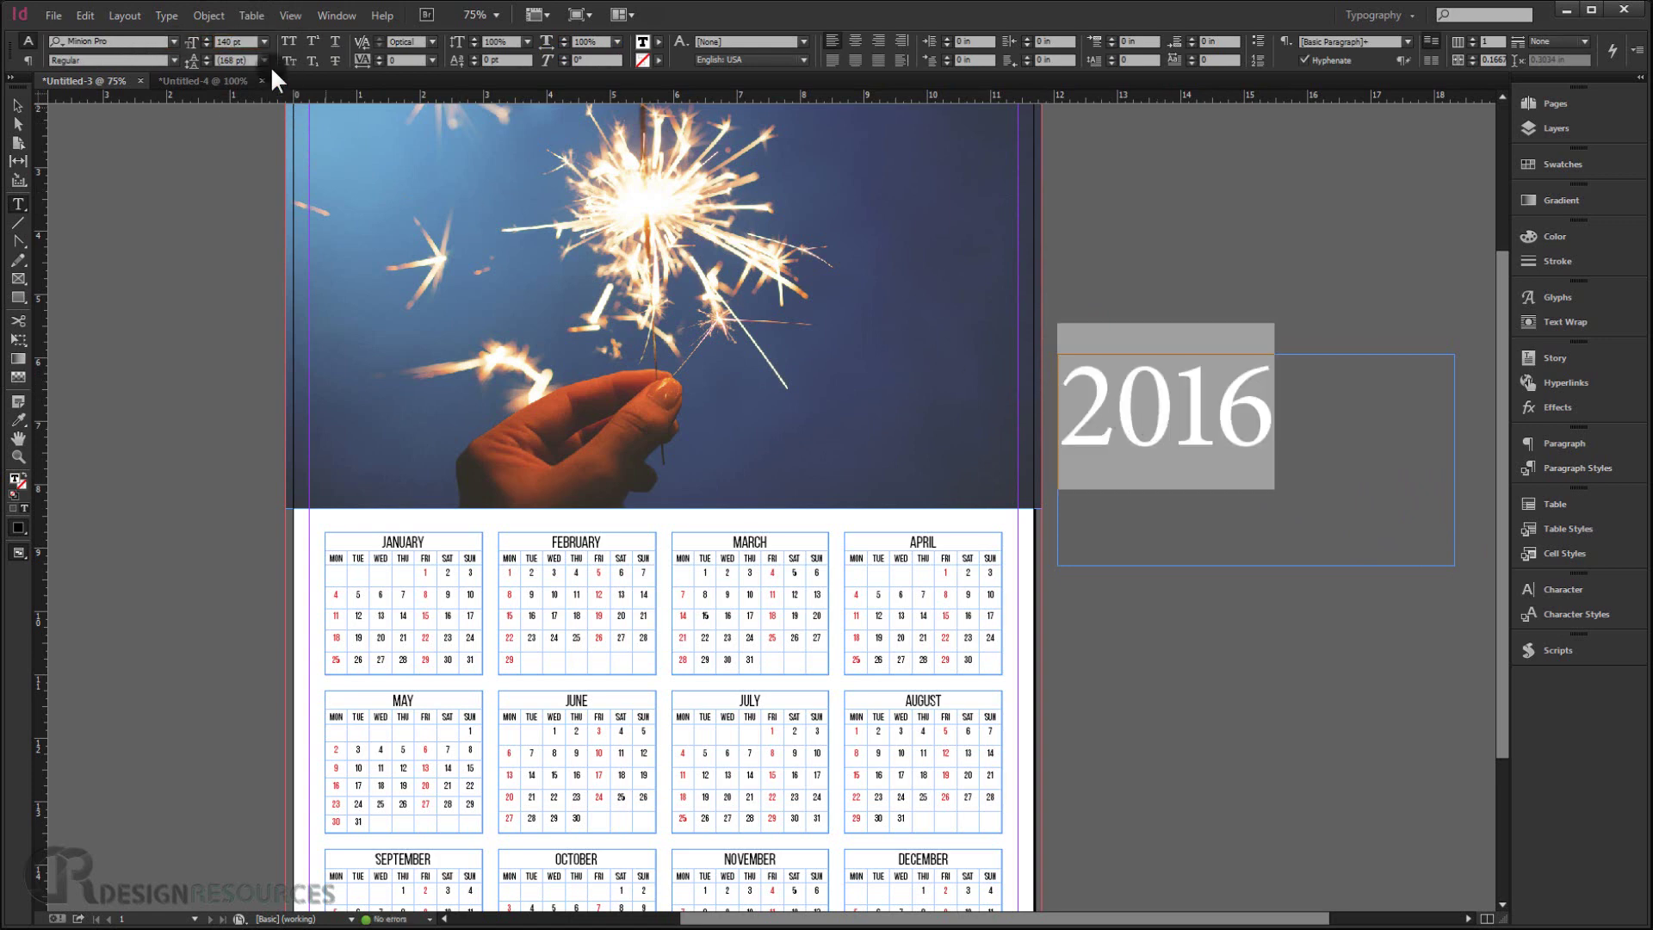
left_click(128, 39)
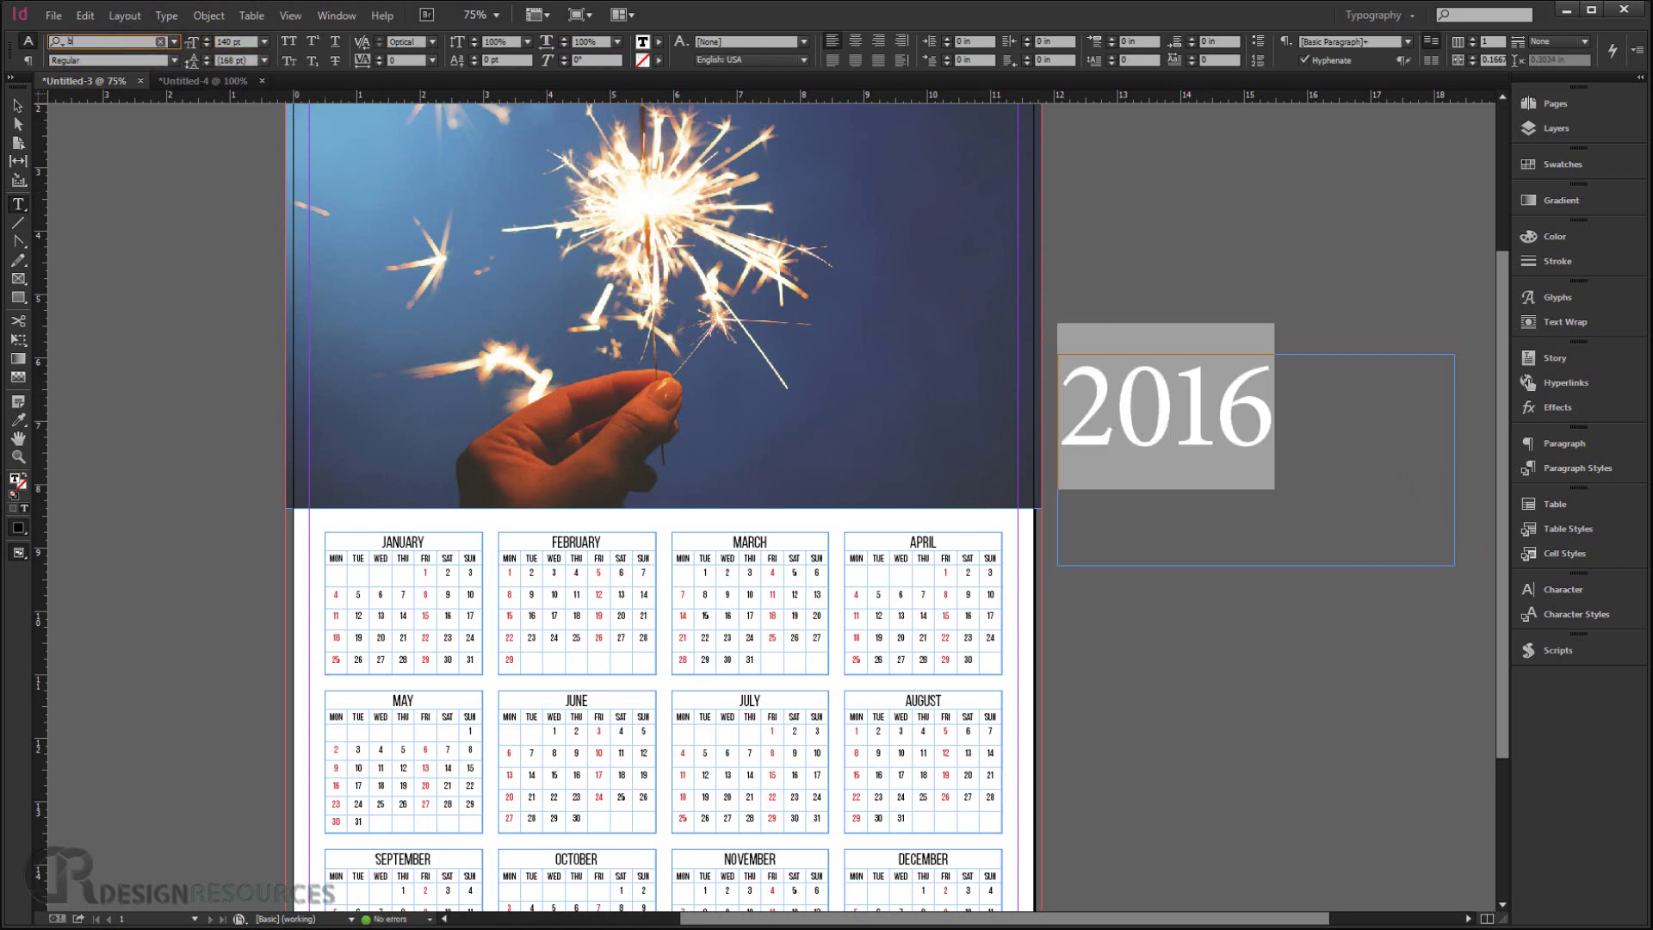
type("be")
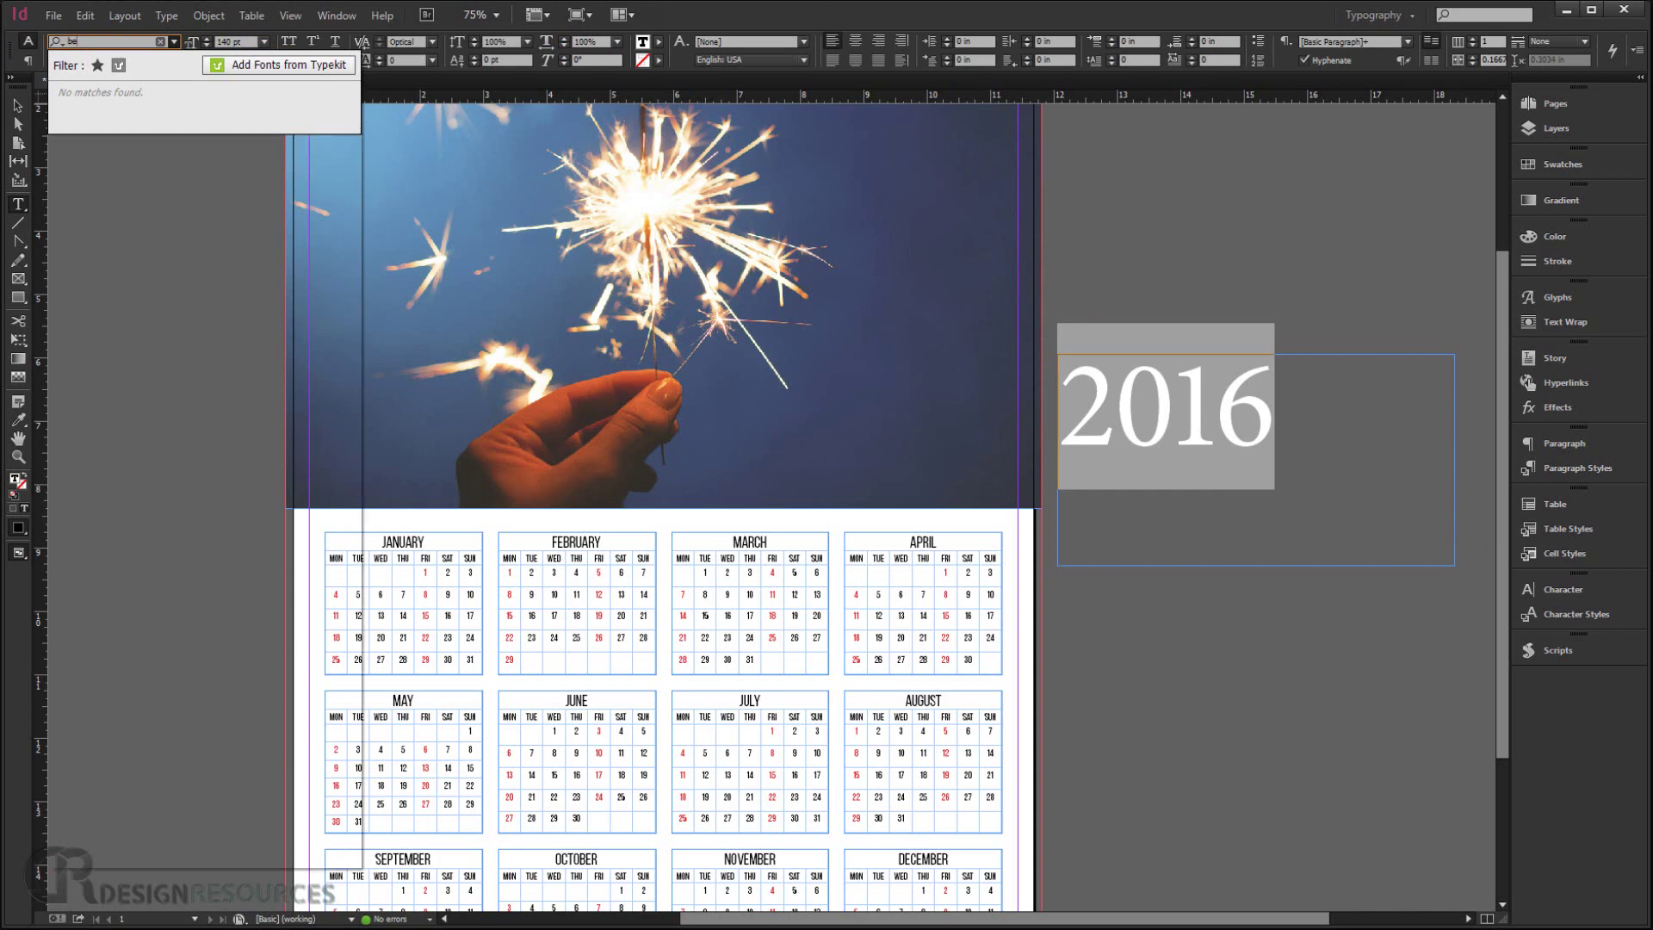
type("b")
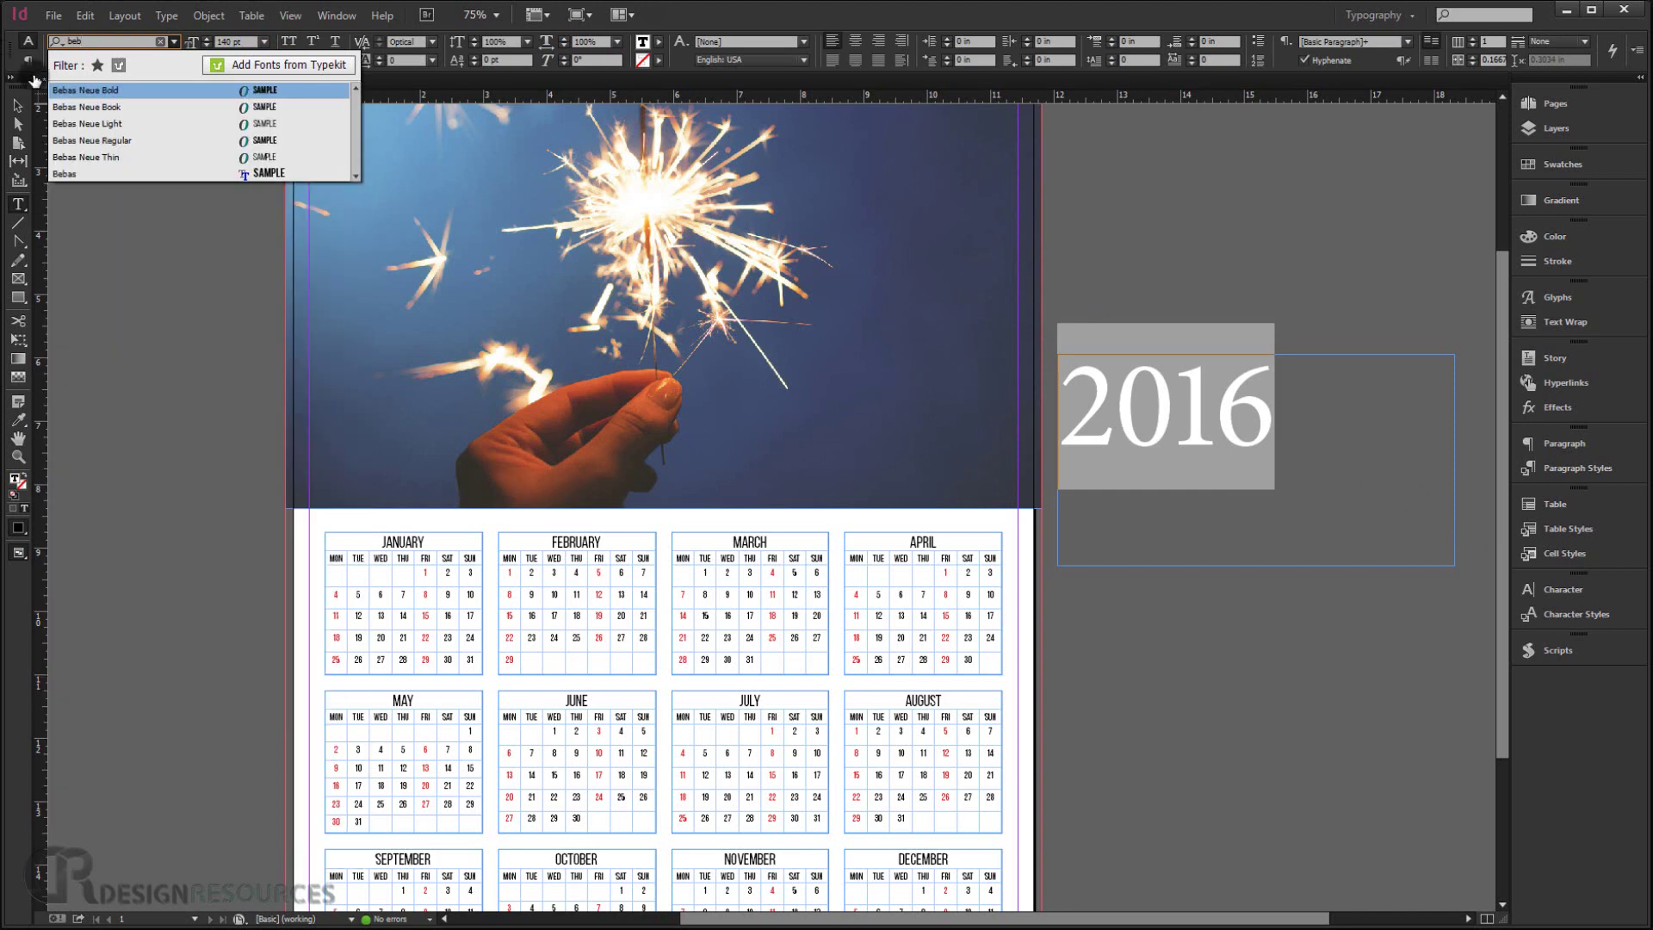
left_click(122, 141)
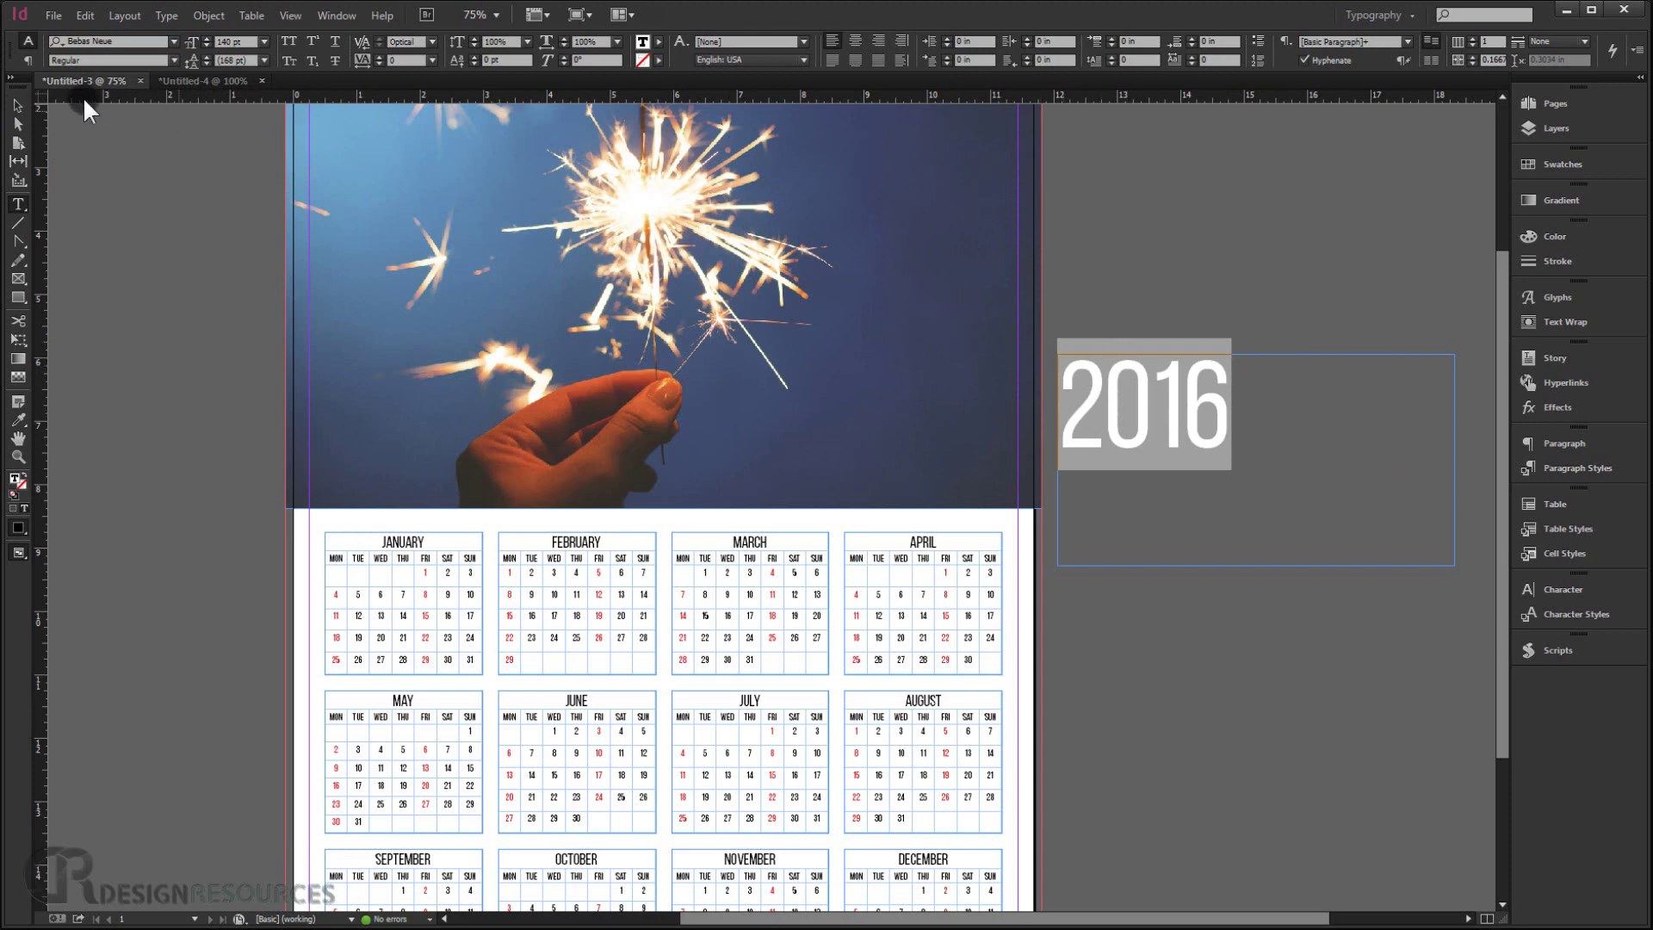
Move the 2016 frame onto the lower part of the sparkler photo and colour its text white
left_click(23, 105)
left_click_drag(1175, 416, 814, 432)
double_click(814, 432)
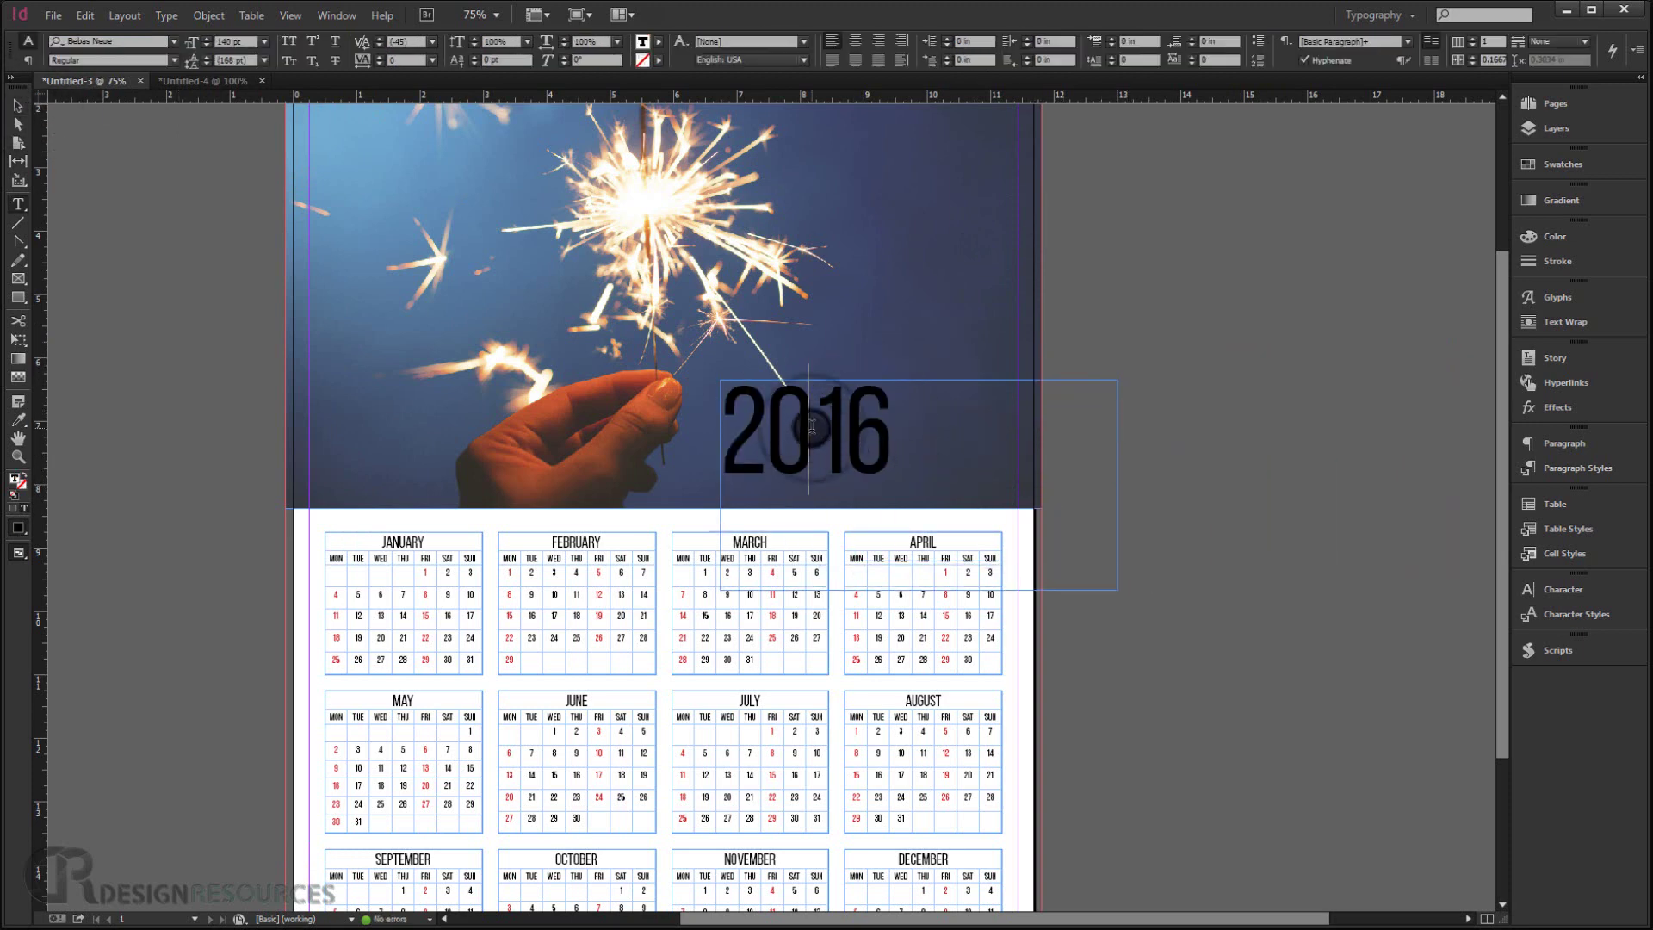
key("ctrl+a")
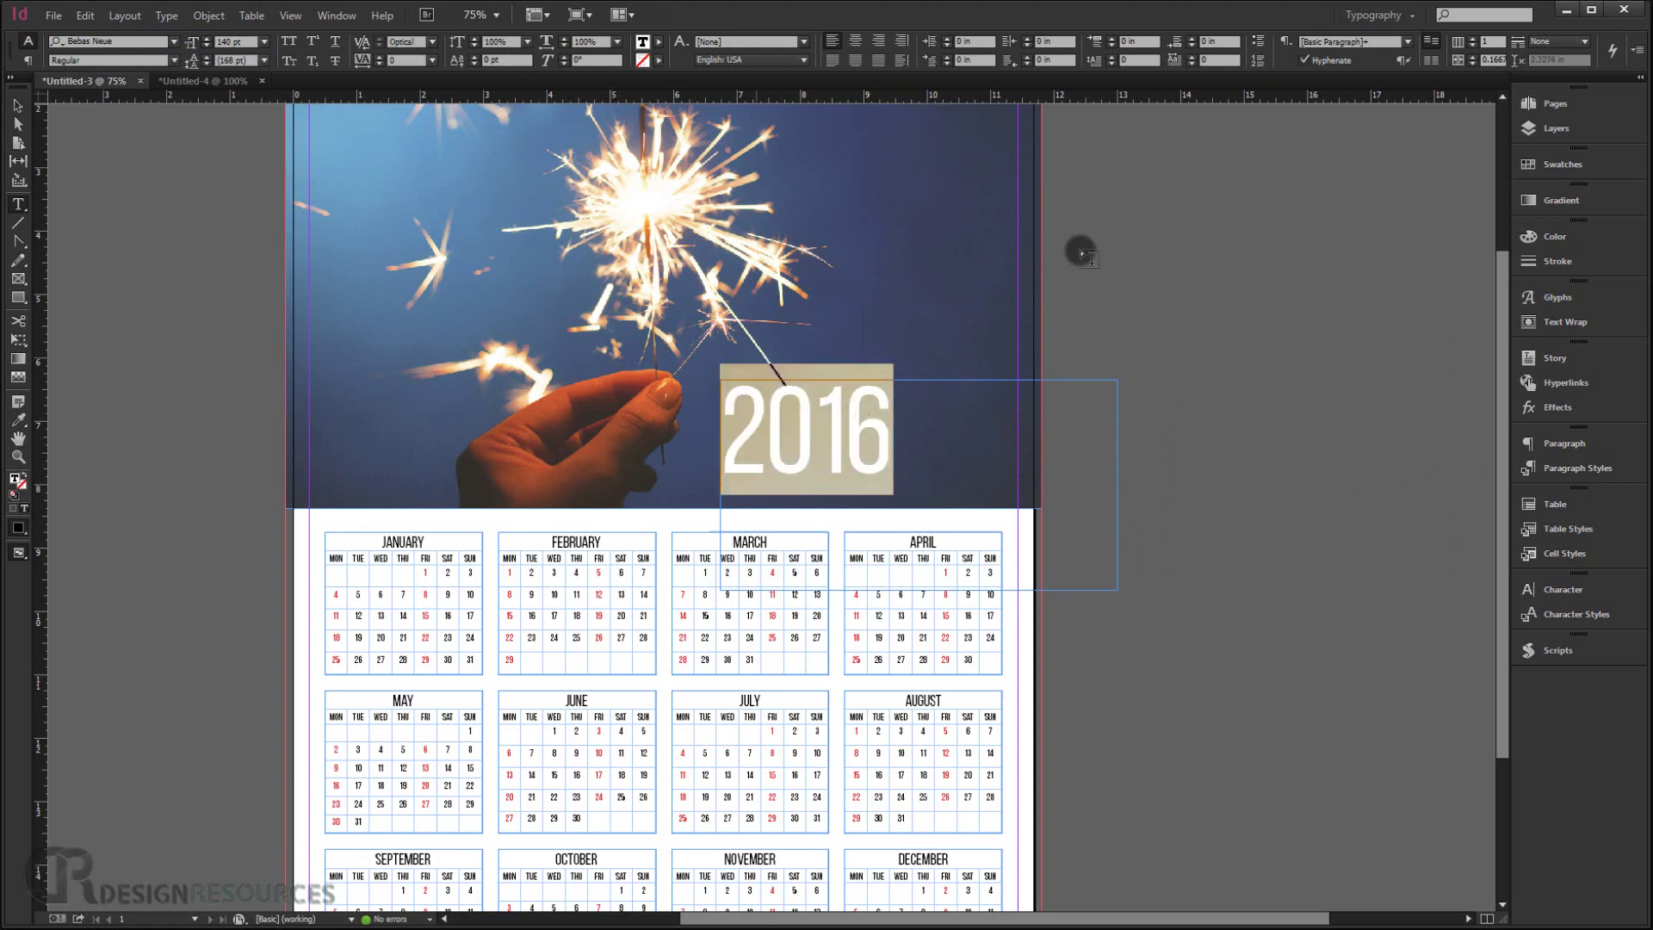
left_click(1582, 165)
left_click(1255, 197)
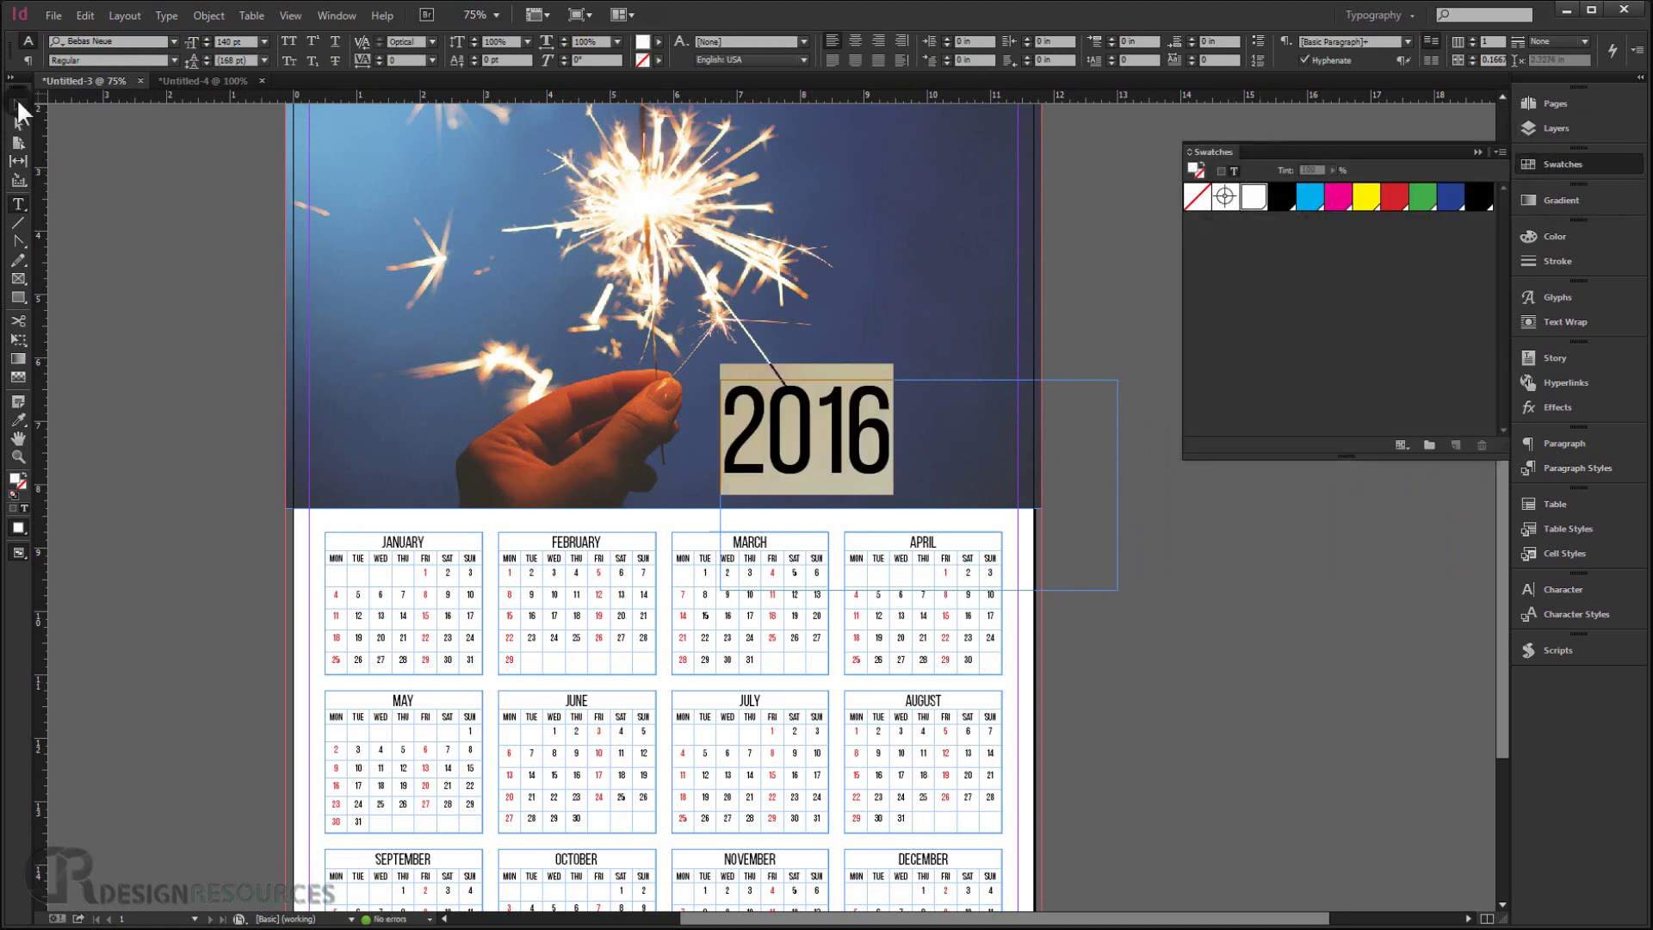
Fit the 2016 frame to its text and place it in the photo's lower-right corner, against the page margin
left_click(17, 105)
left_click_drag(806, 441, 684, 391)
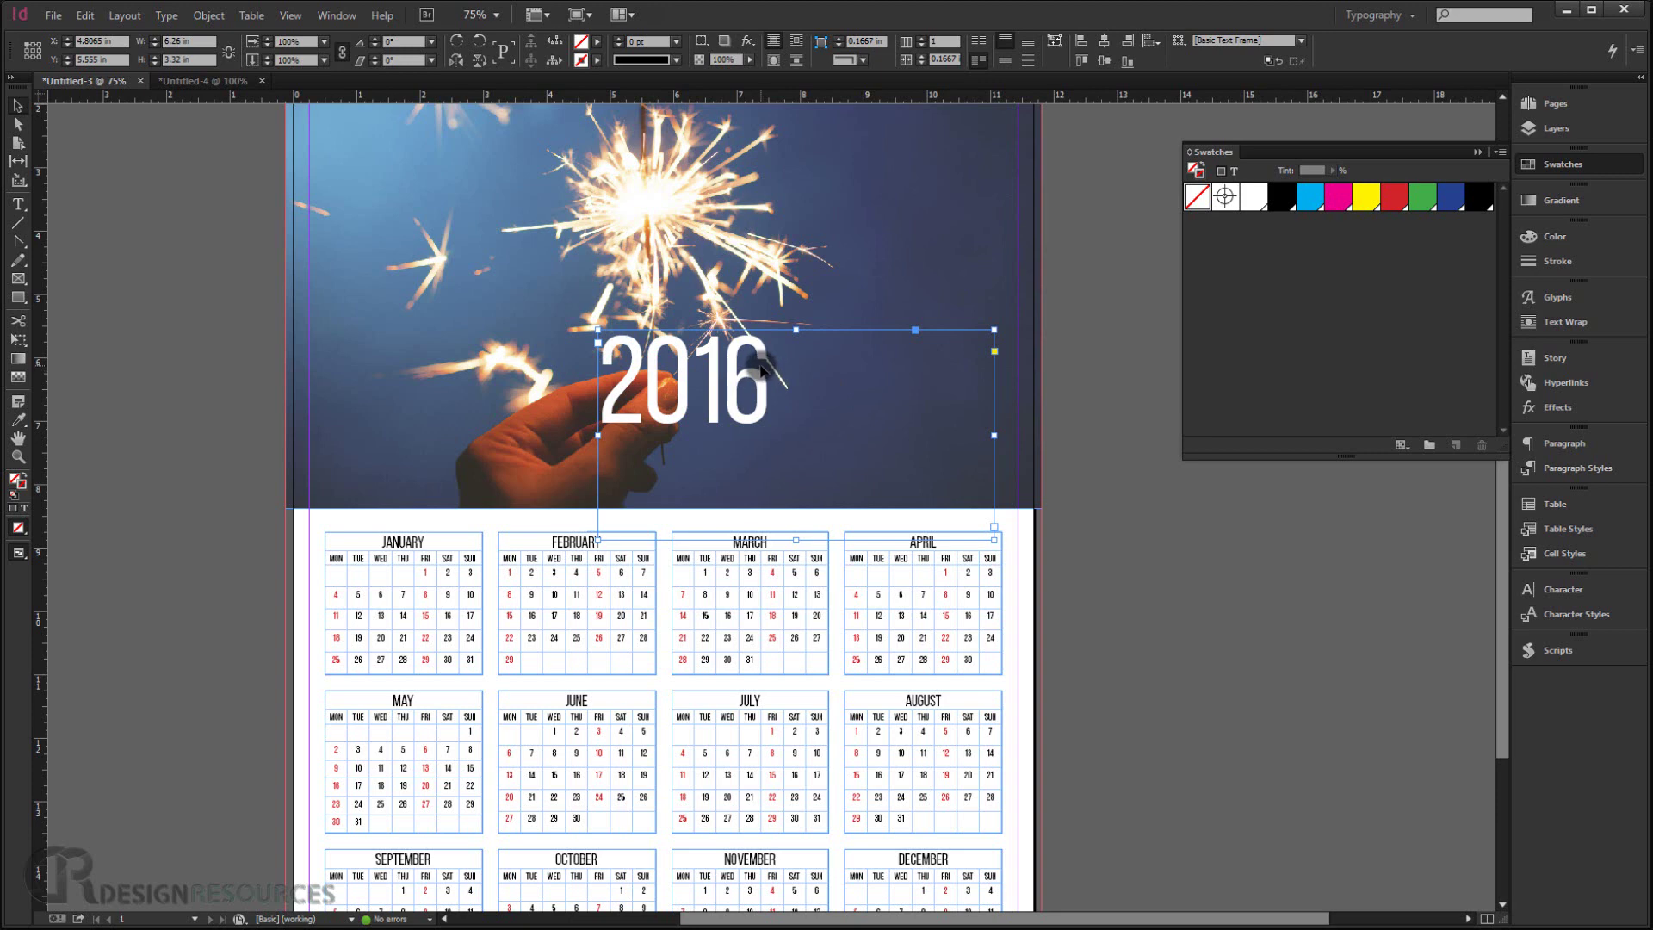
key("ctrl+alt+c")
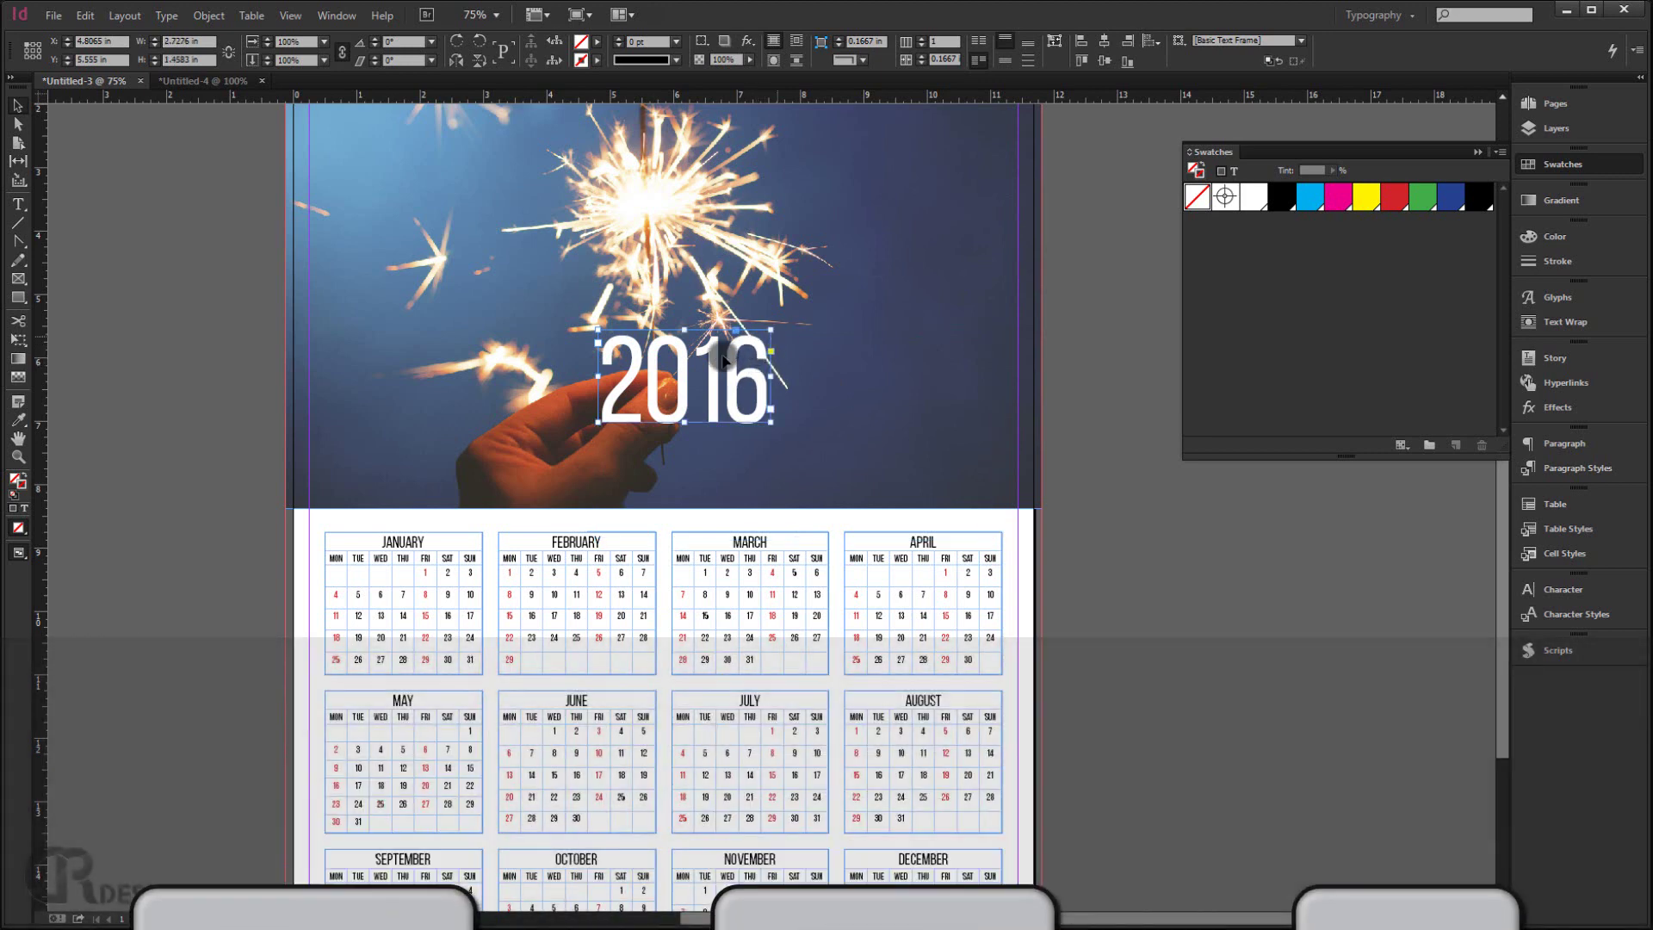
left_click_drag(749, 394, 964, 457)
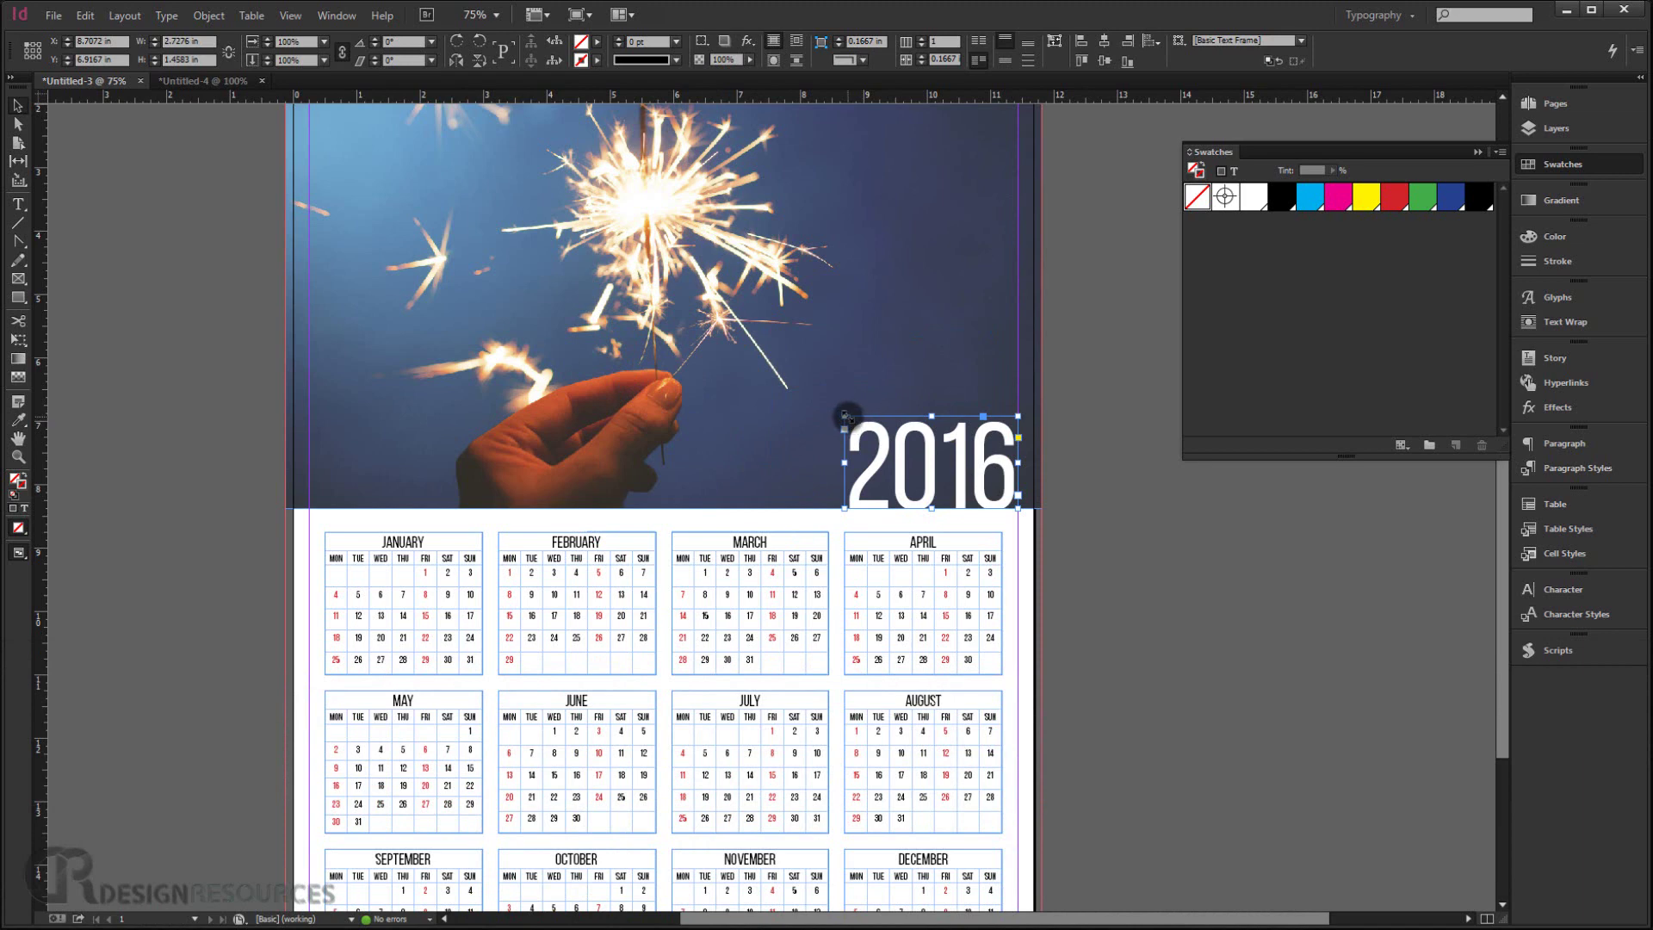
Enlarge the 2016 frame to about 4.3 by 2.3 in and set its text size to 180 pt
left_click_drag(845, 415, 745, 365)
key("ctrl+z")
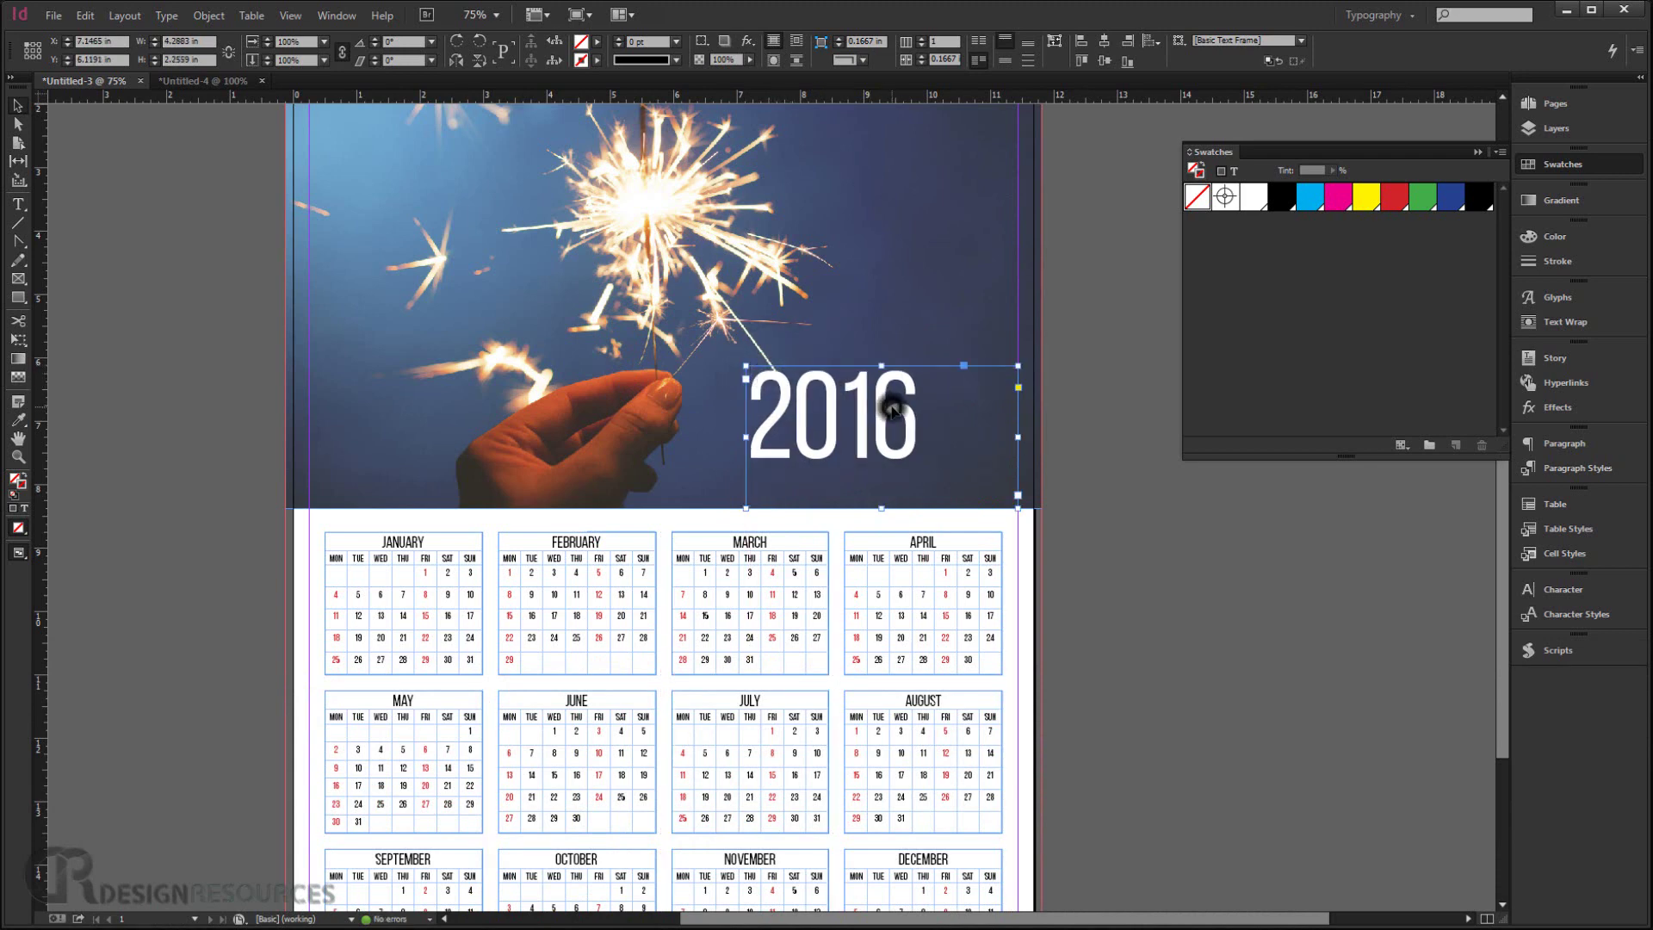
double_click(893, 412)
left_click_drag(914, 413, 349, 22)
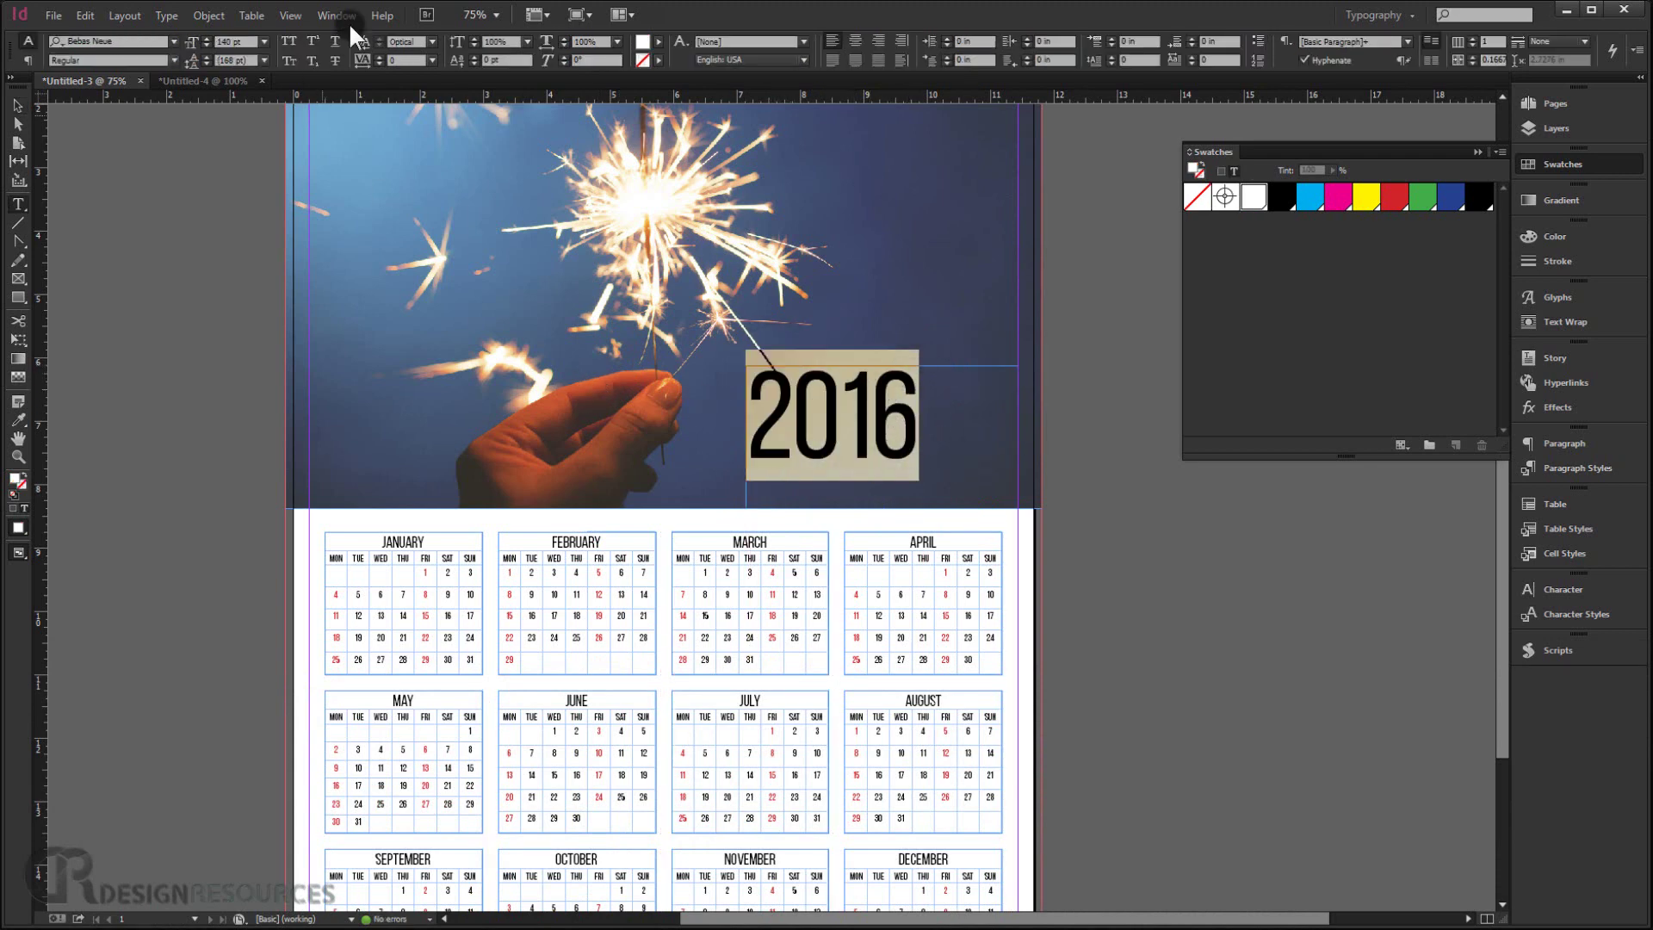
left_click(250, 40)
type("180")
key("Return")
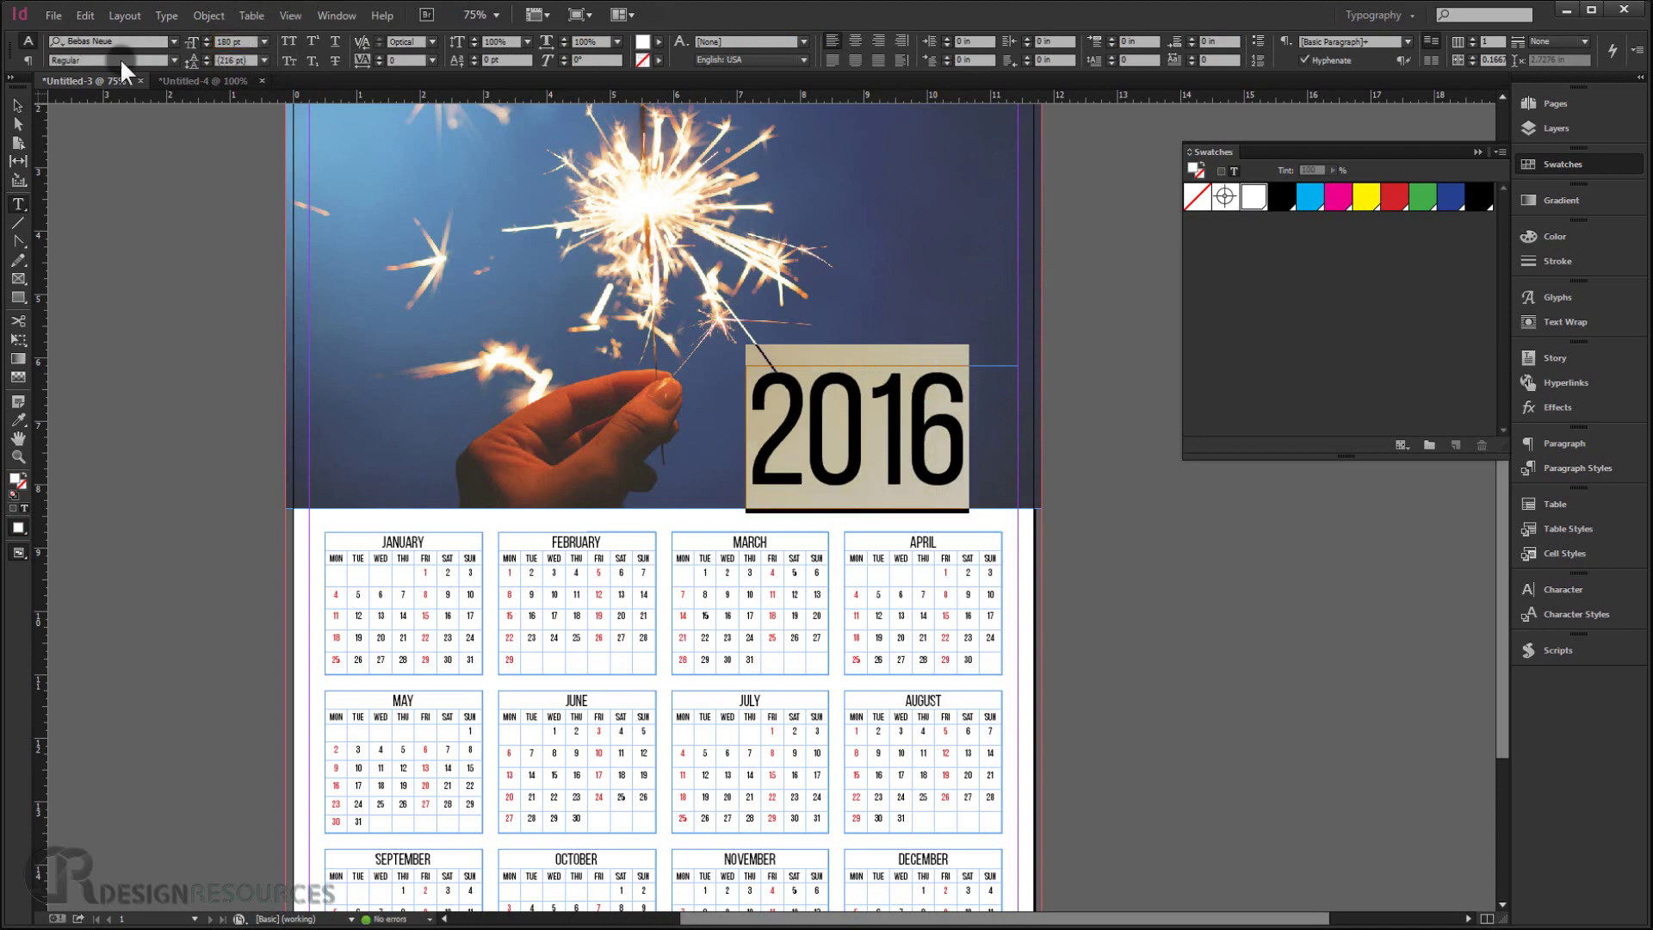
Fit the 2016 frame to the enlarged text, about 3.5 by 1.9 in, and return it to the photo's lower-right corner
left_click(18, 106)
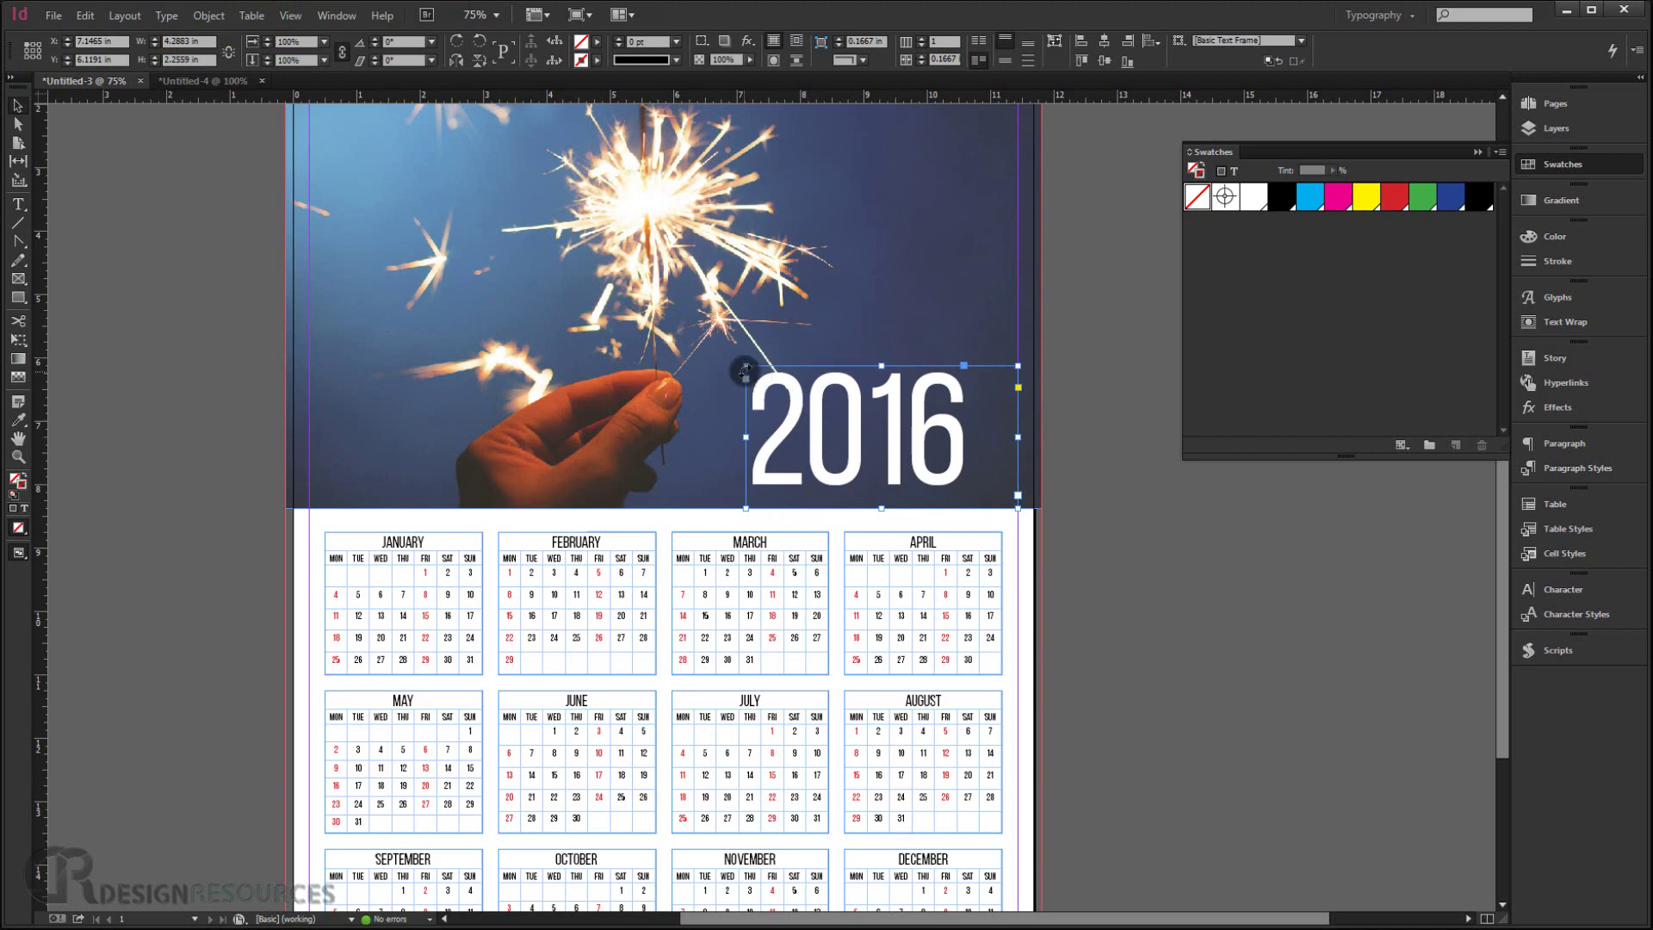
left_click_drag(744, 366, 687, 322)
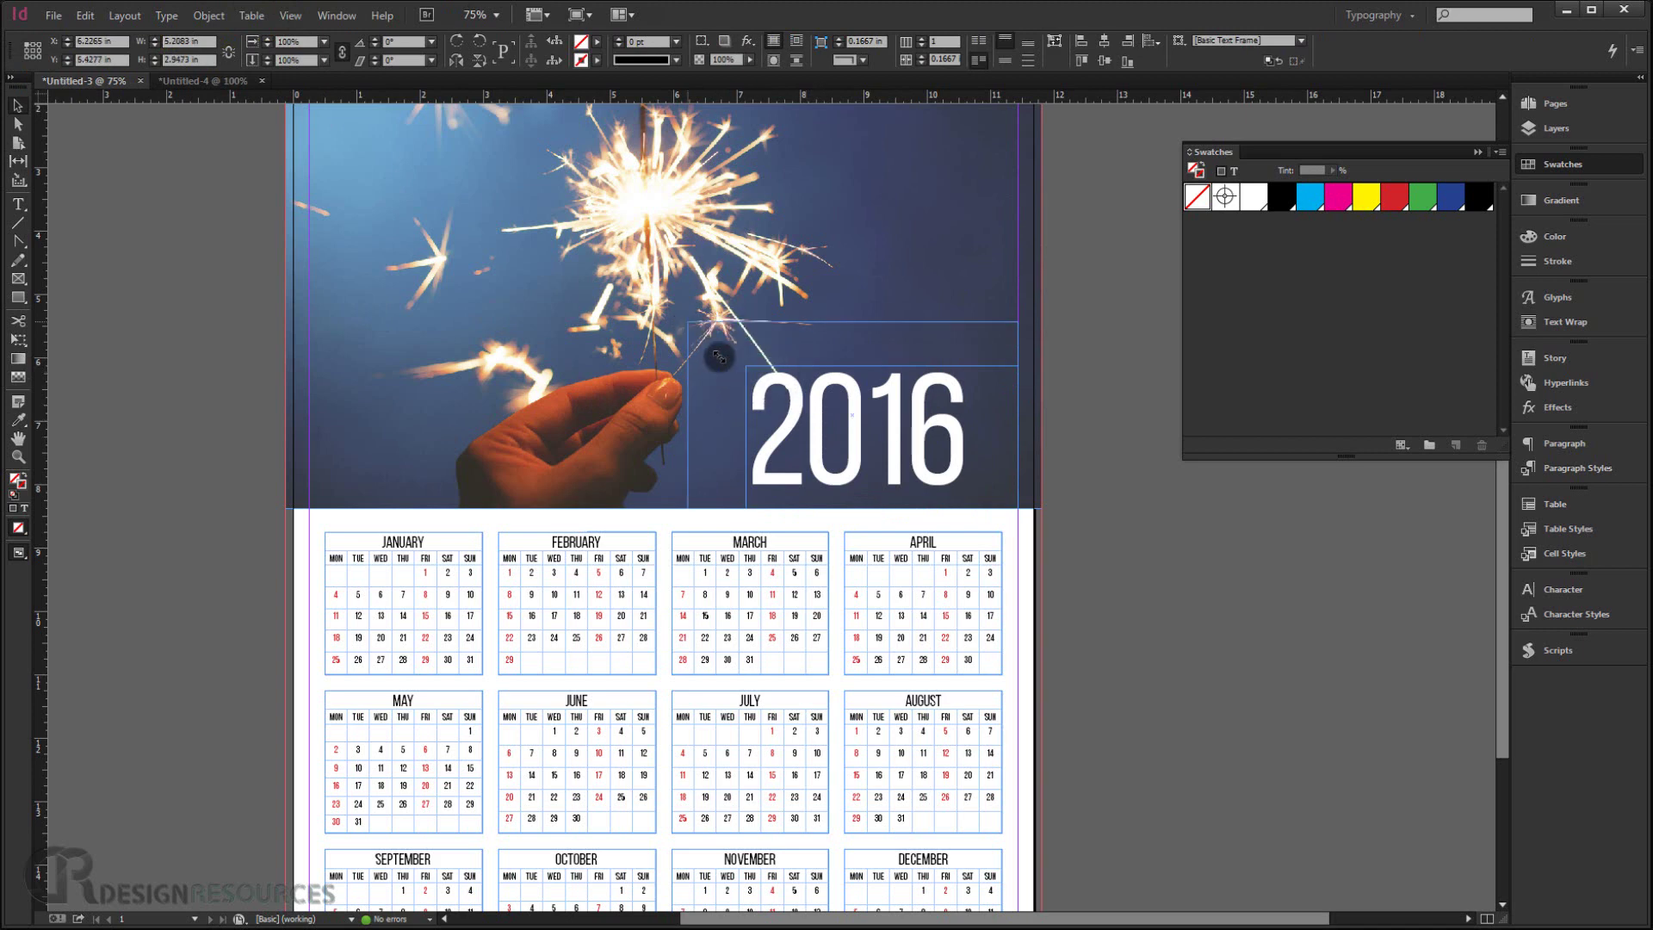
double_click(809, 400)
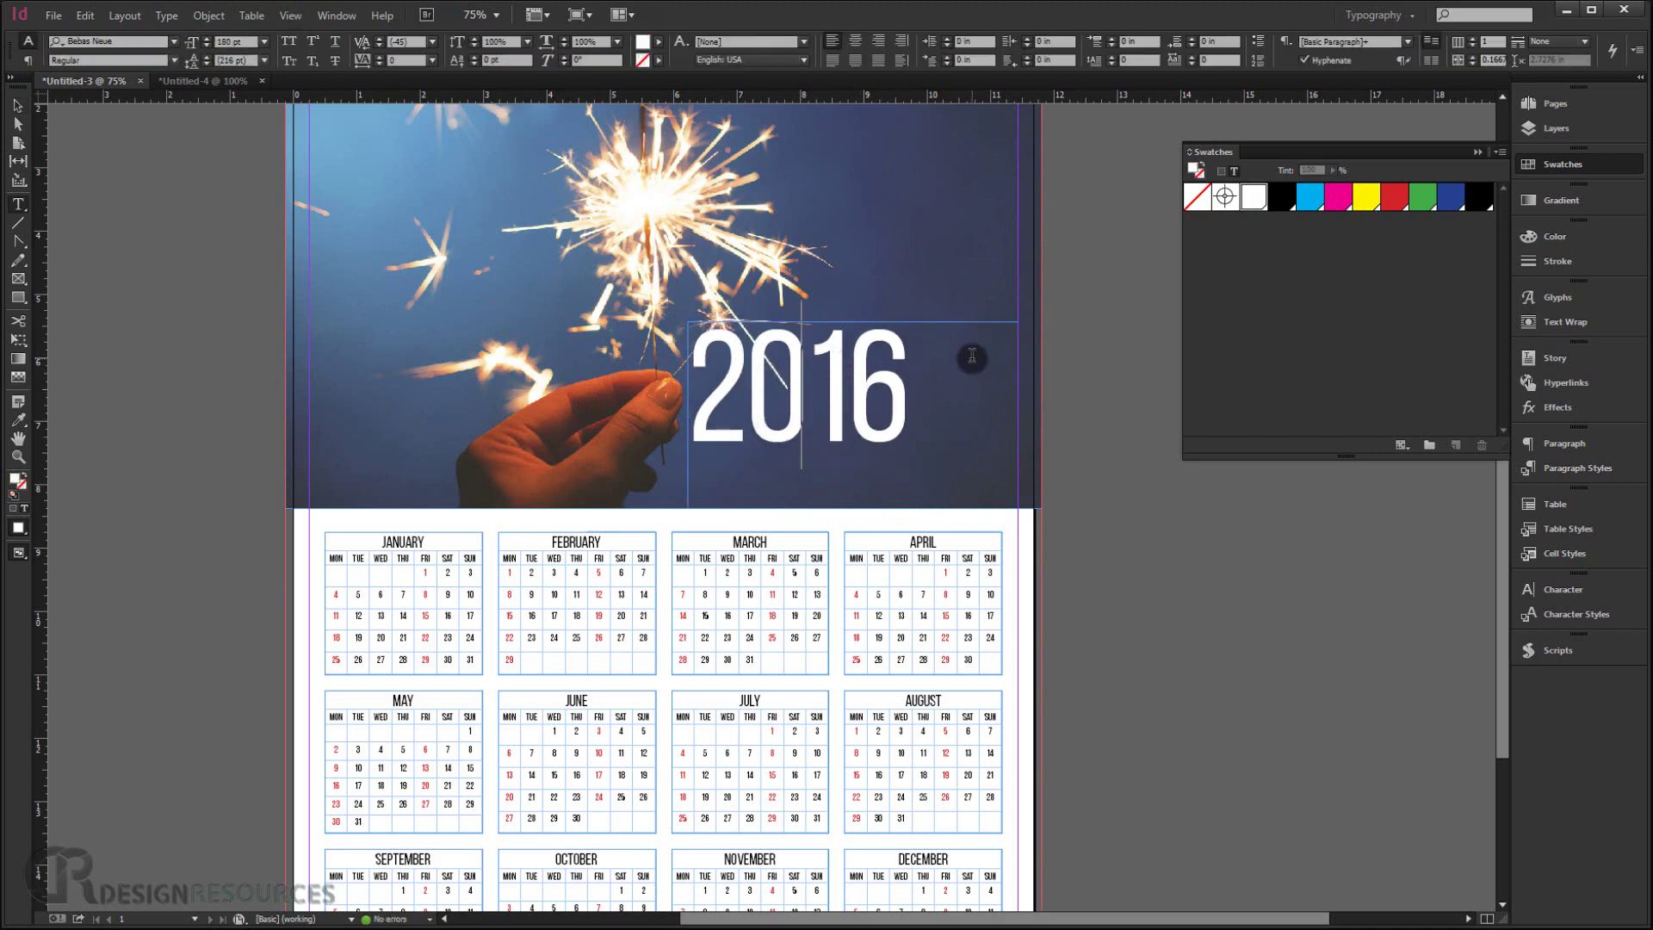
left_click(18, 106)
left_click_drag(853, 400, 959, 465)
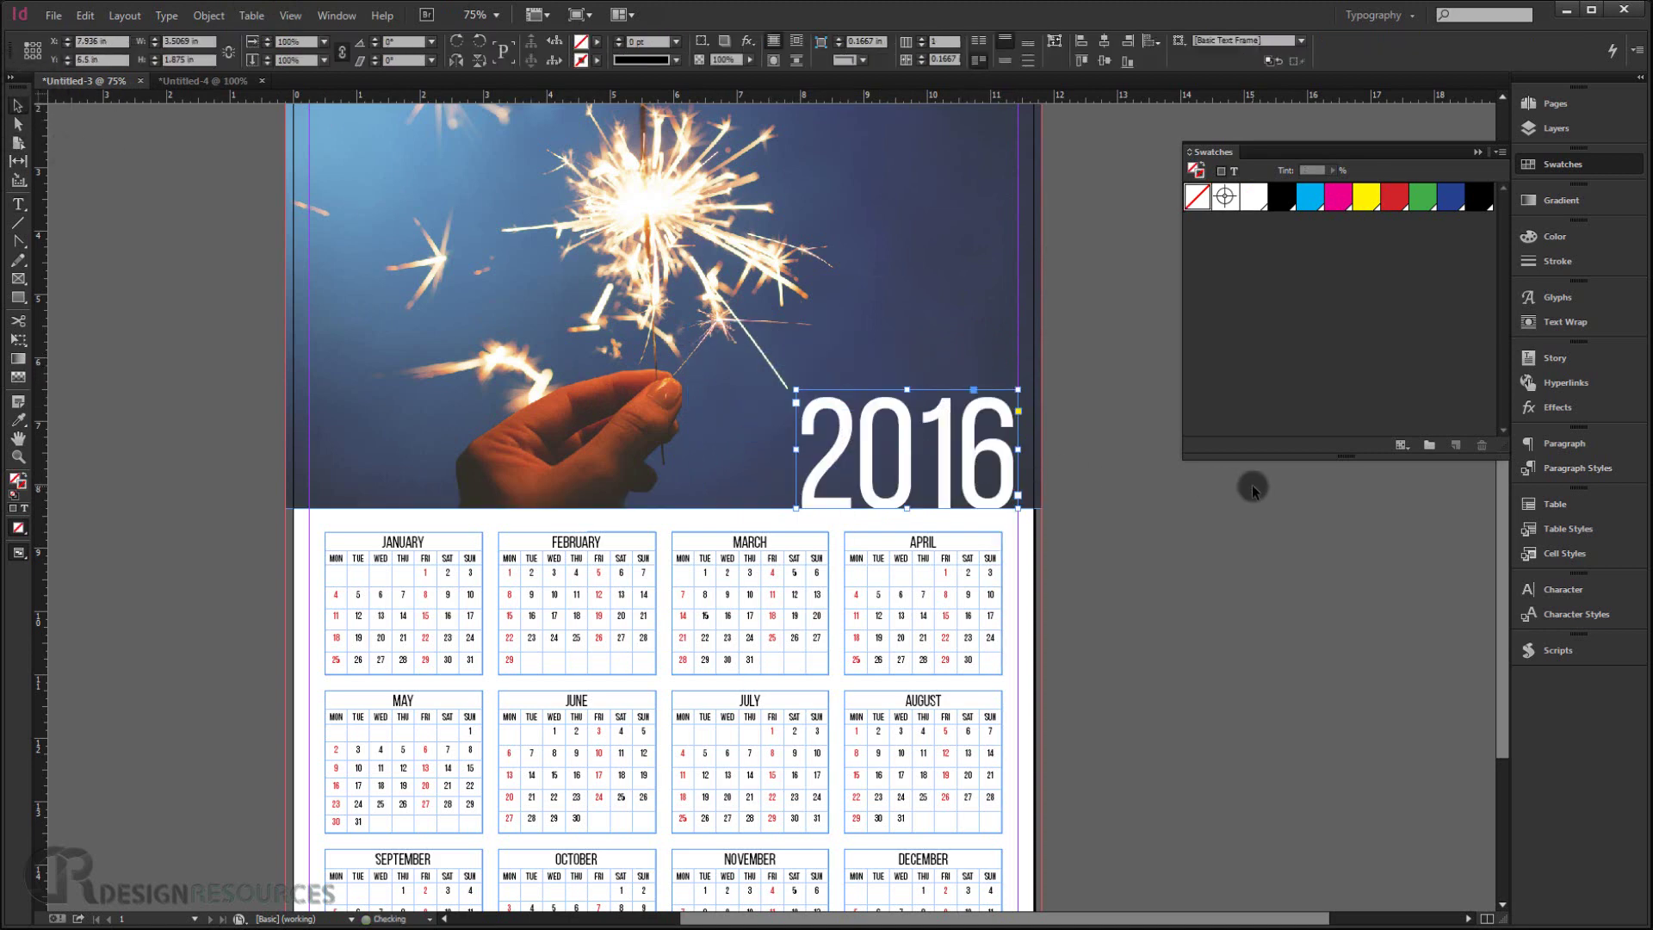
Nudge the 2016 frame down to a Y position of about 6.64 in so the digits meet the photo's lower edge
key("Down")
key("Down")
key("Down")
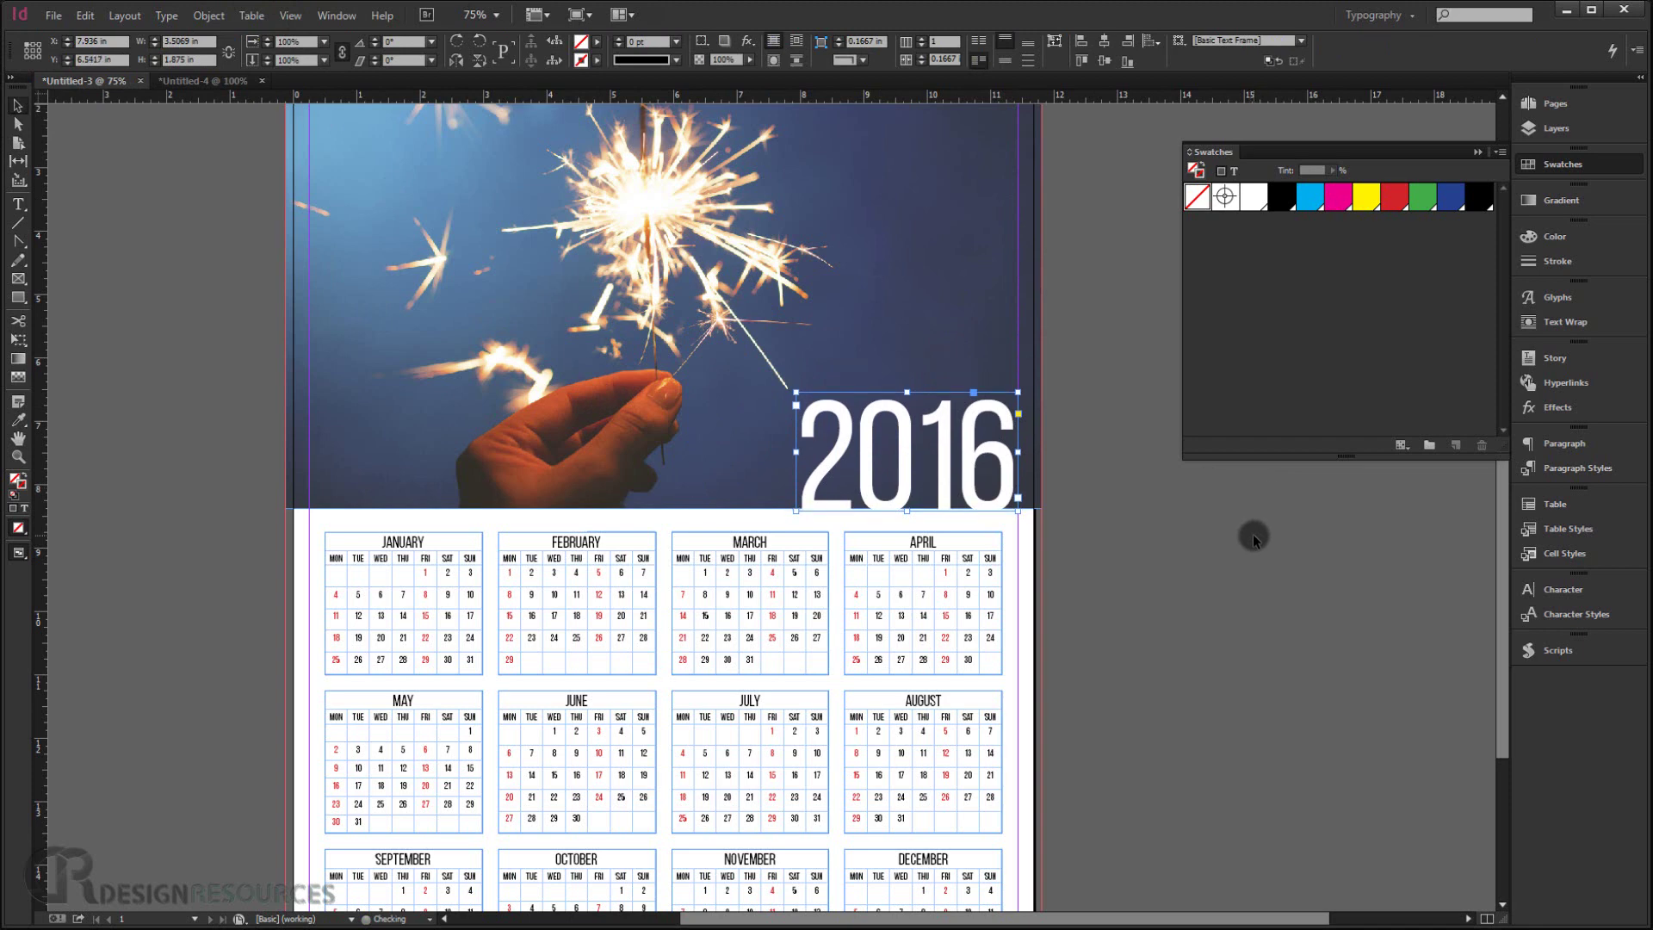
left_click(1253, 538)
left_click(1477, 152)
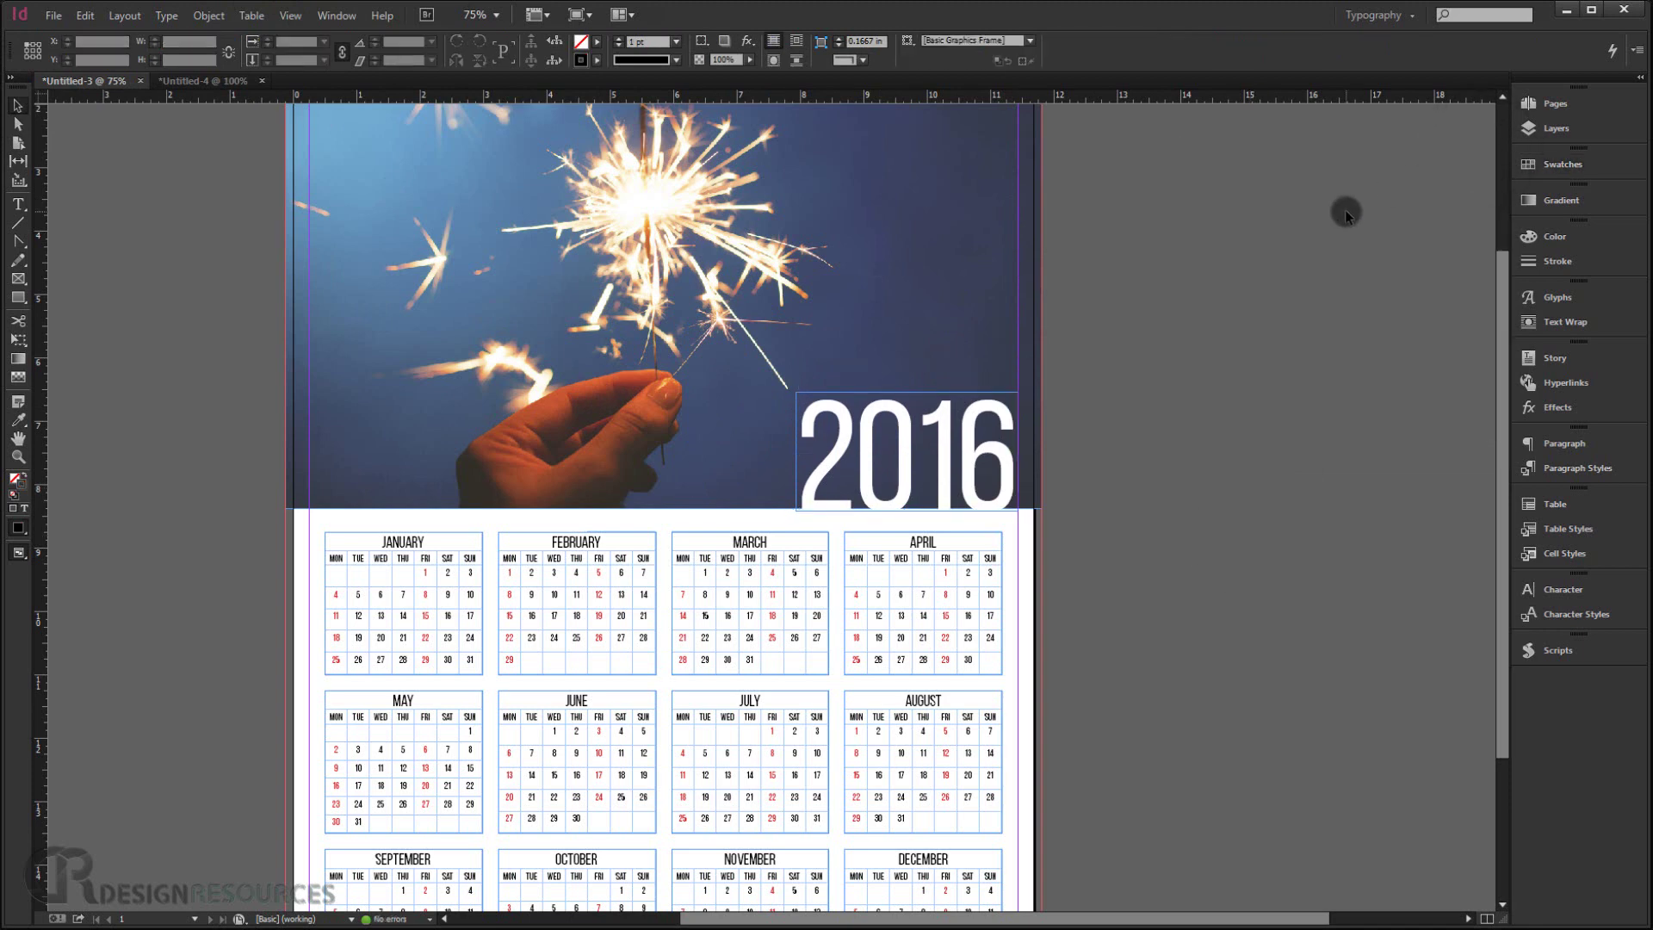
Preview the whole calendar page without guides or frame edges and examine the finished layout
key("Tab")
key("ctrl+0")
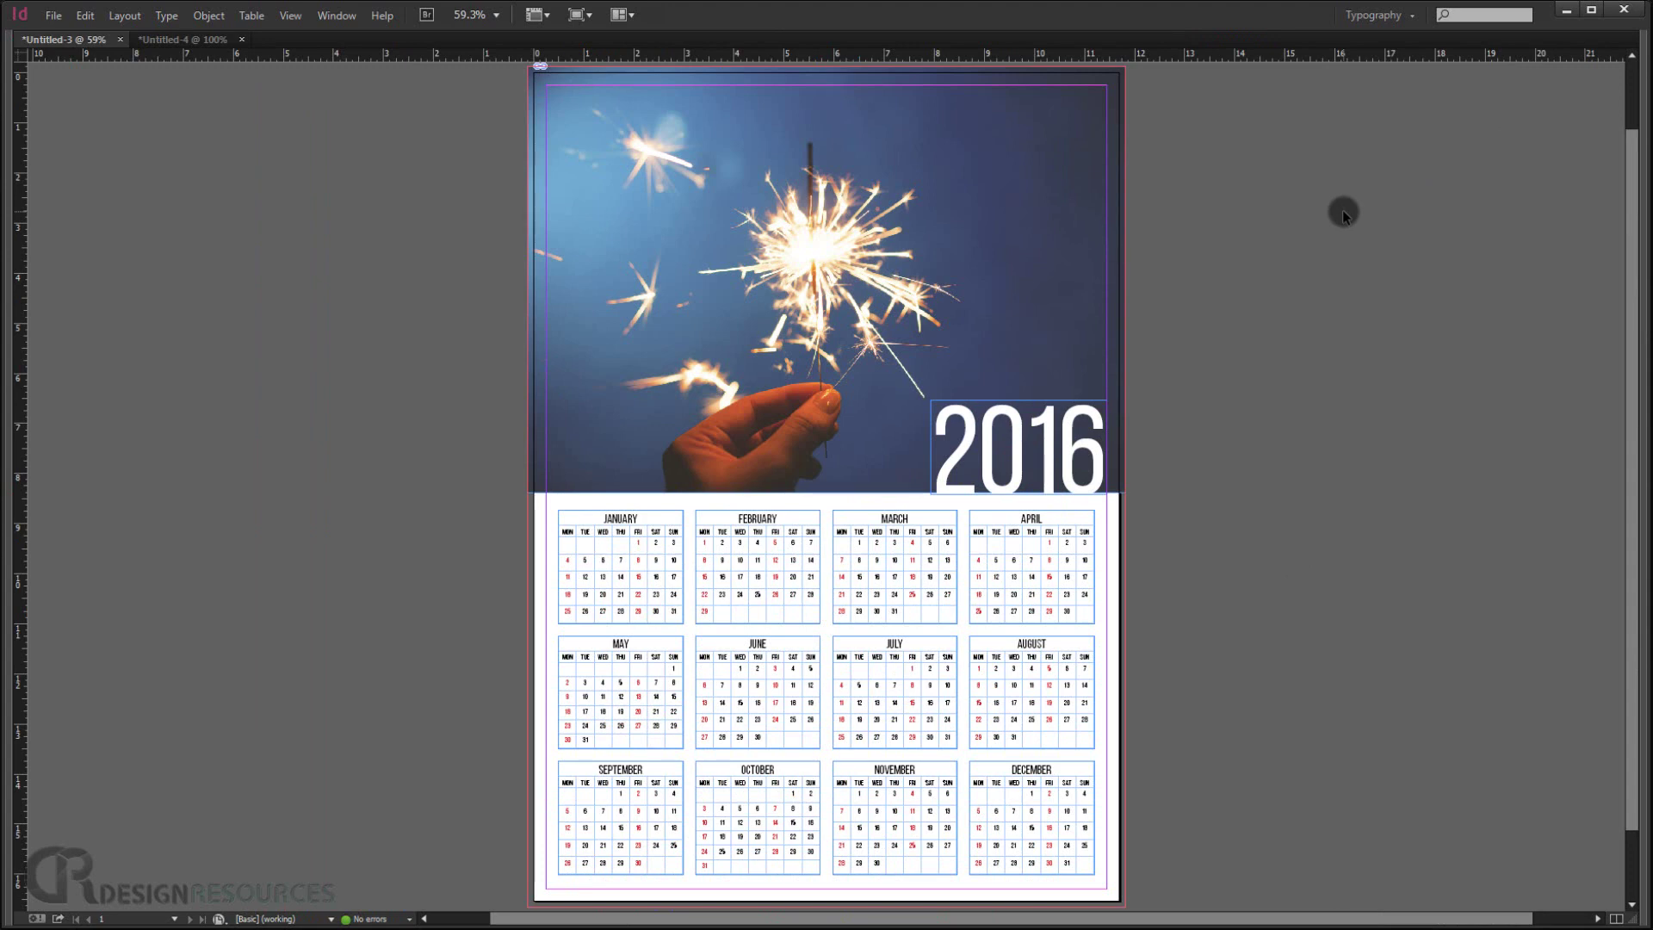
key("w")
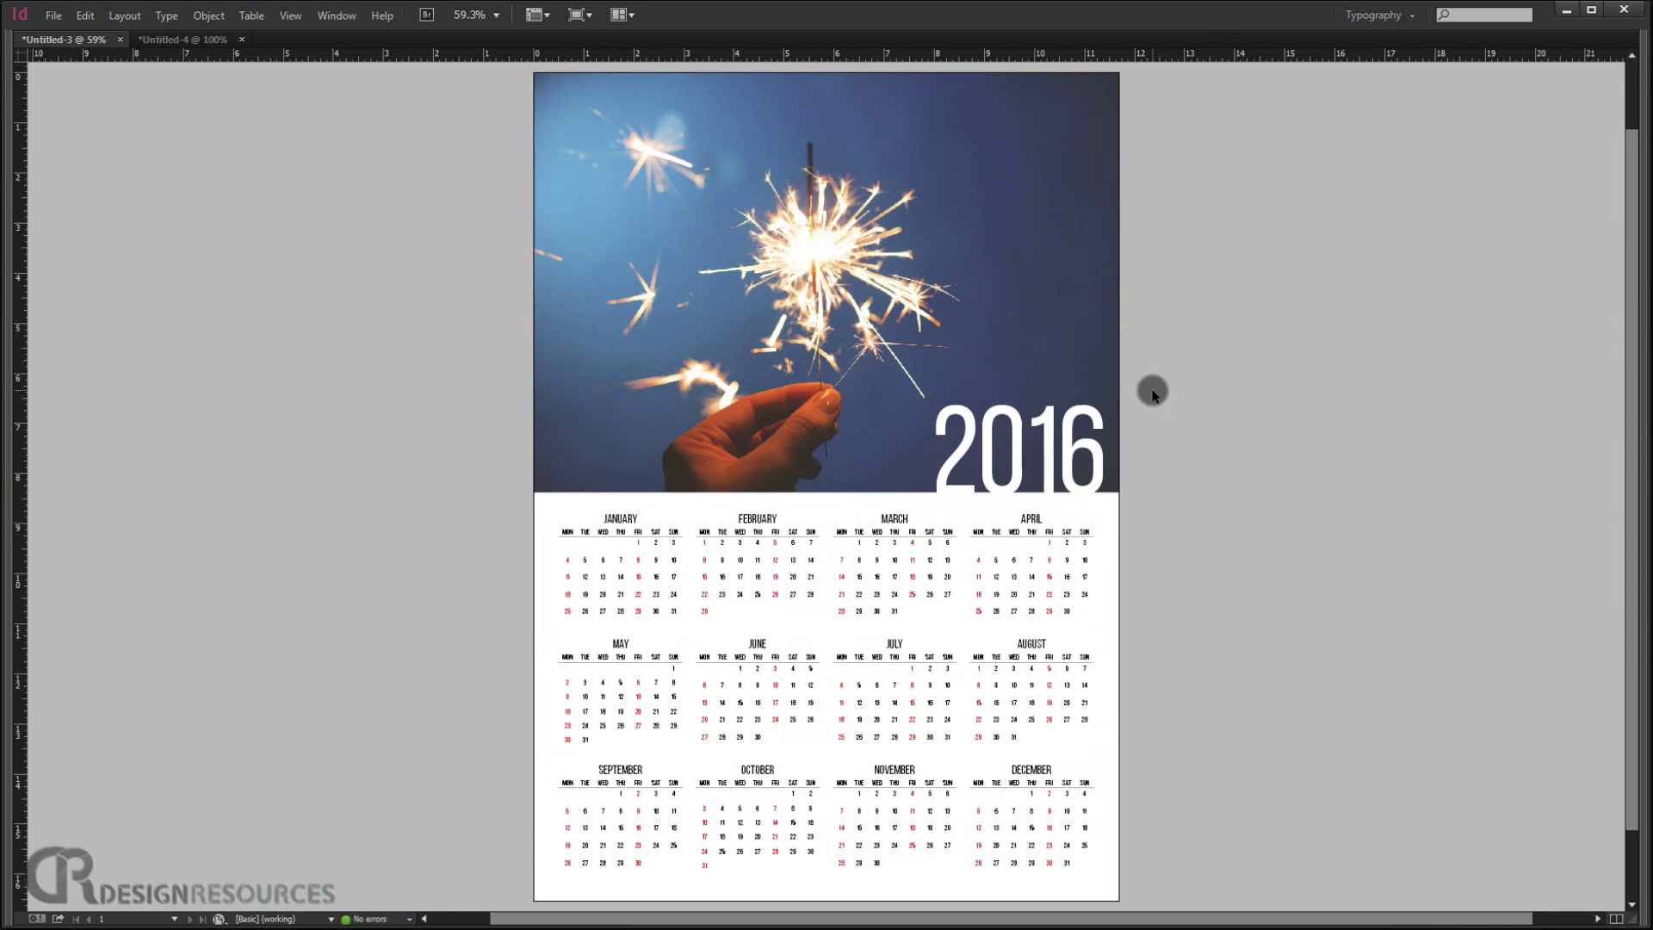
key("Tab")
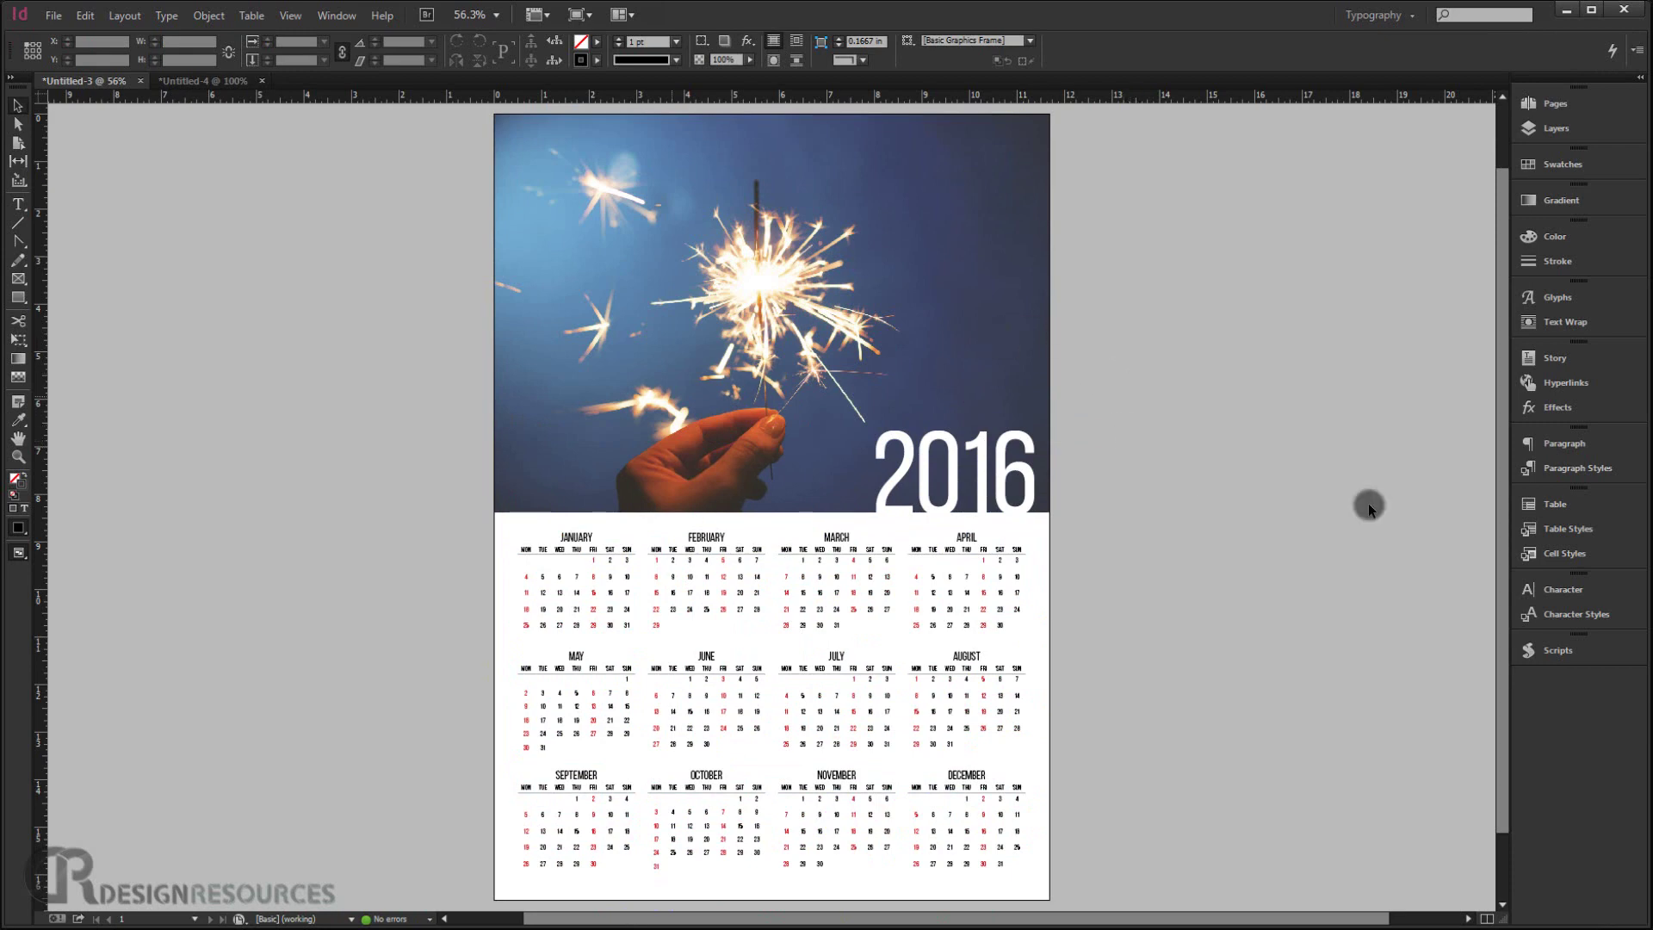
Review the Adobe PDF (Print) export settings for Untitled-3.pdf, including the PDF standard options, without exporting
left_click(53, 15)
left_click(141, 308)
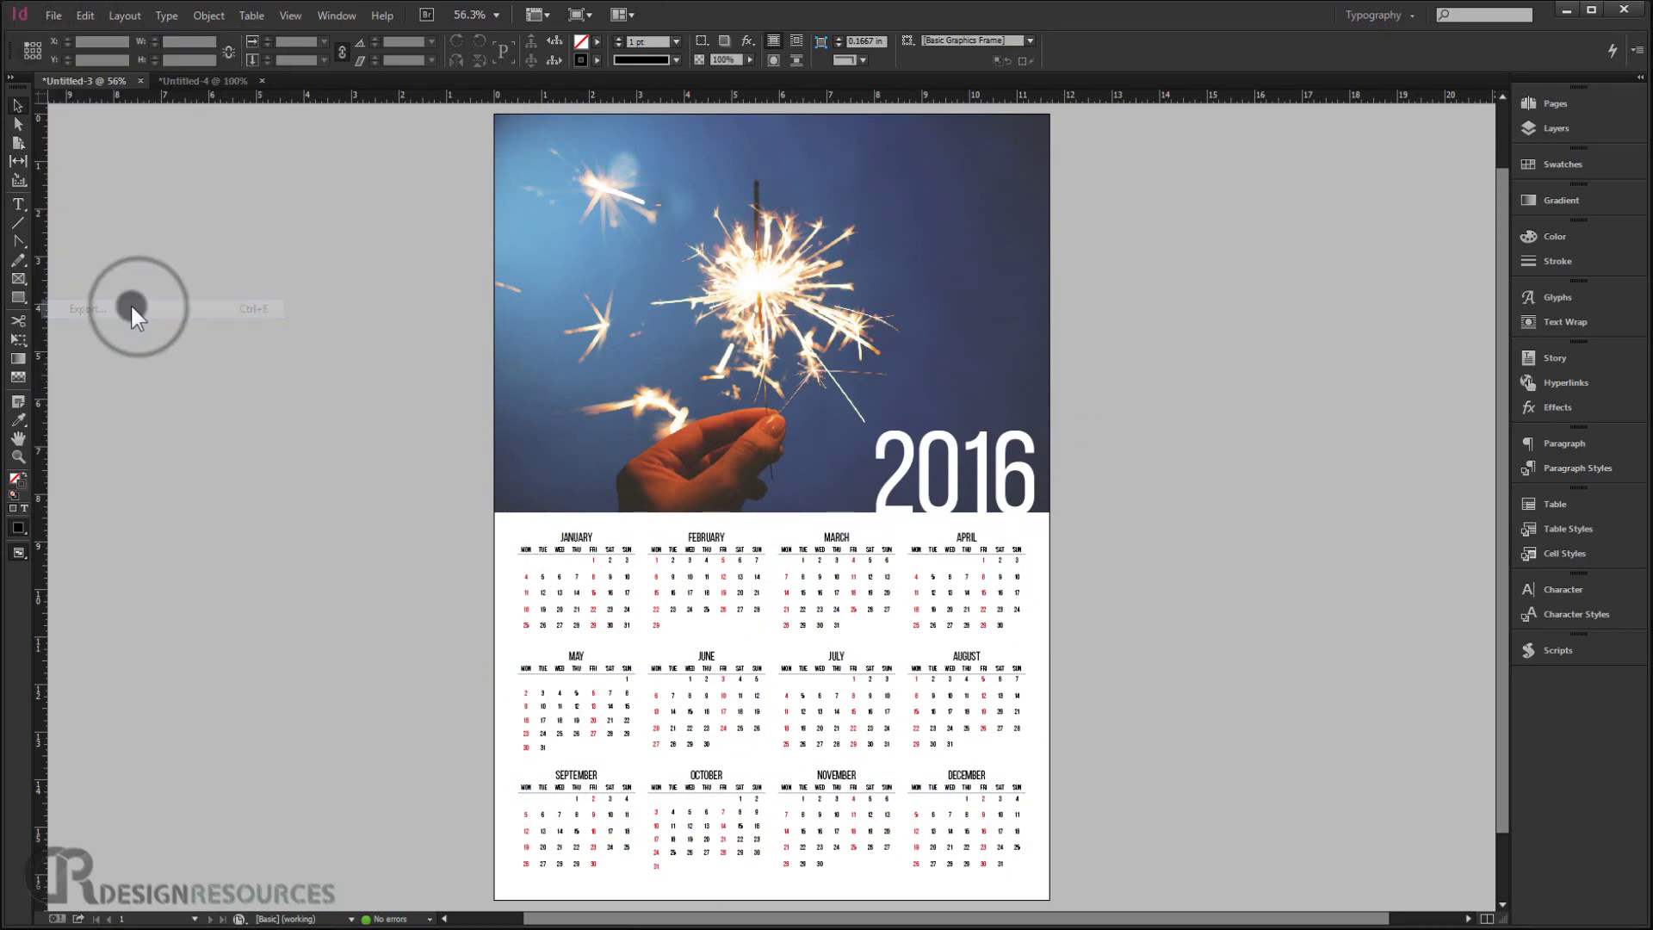
left_click(705, 659)
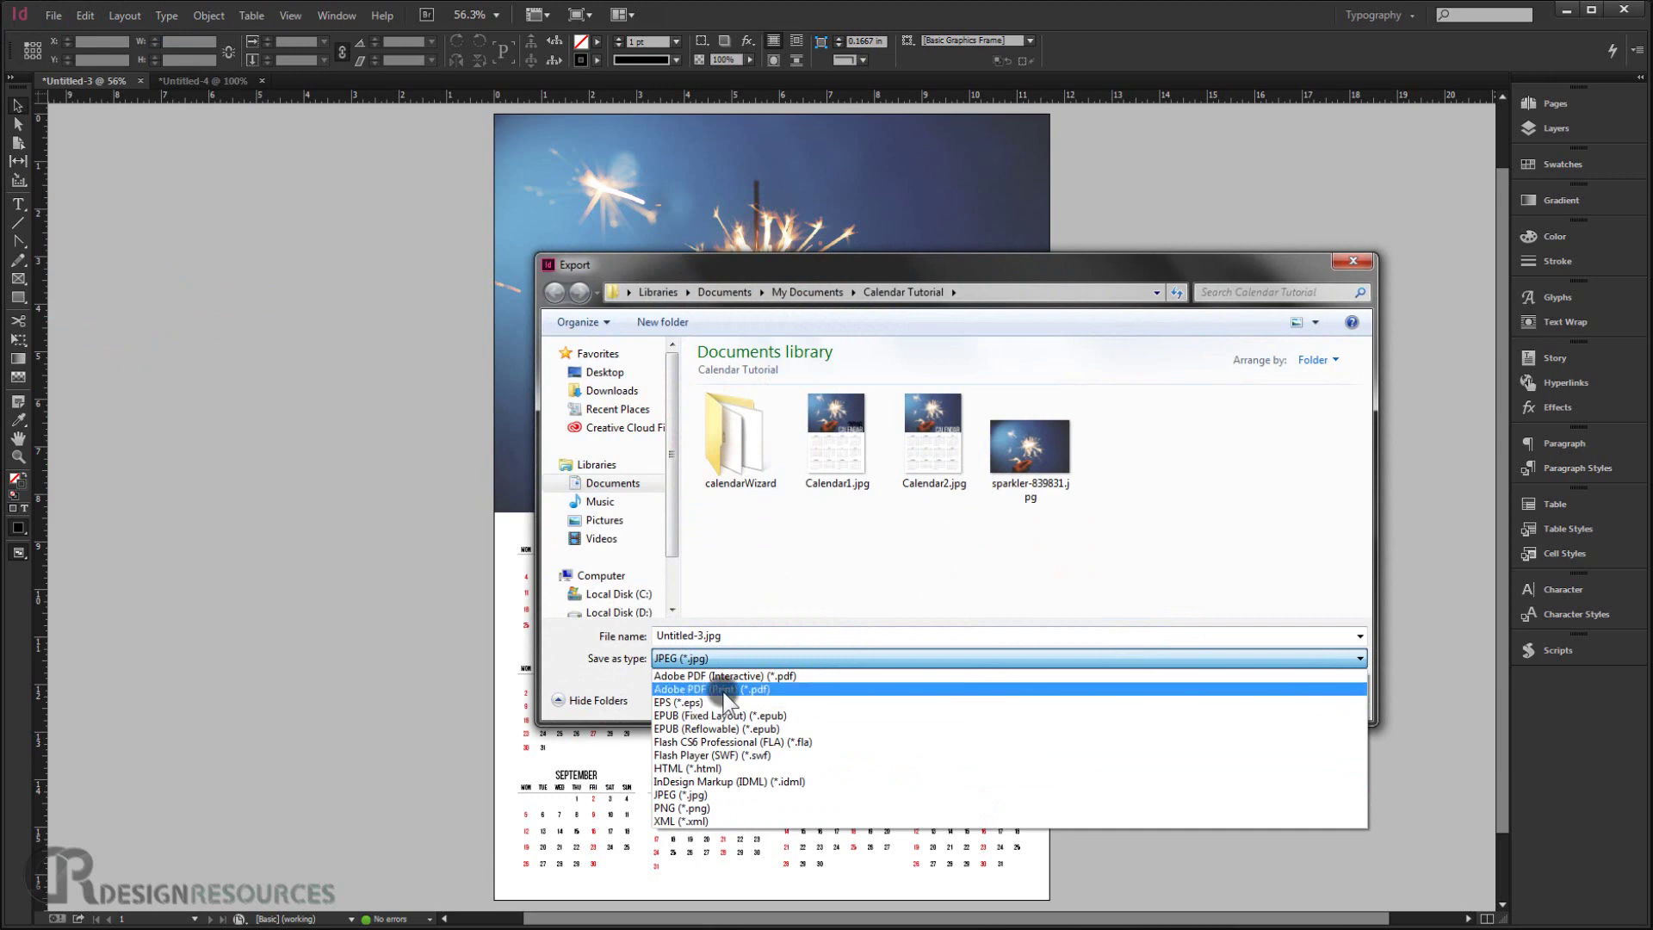
left_click(716, 690)
left_click(1231, 697)
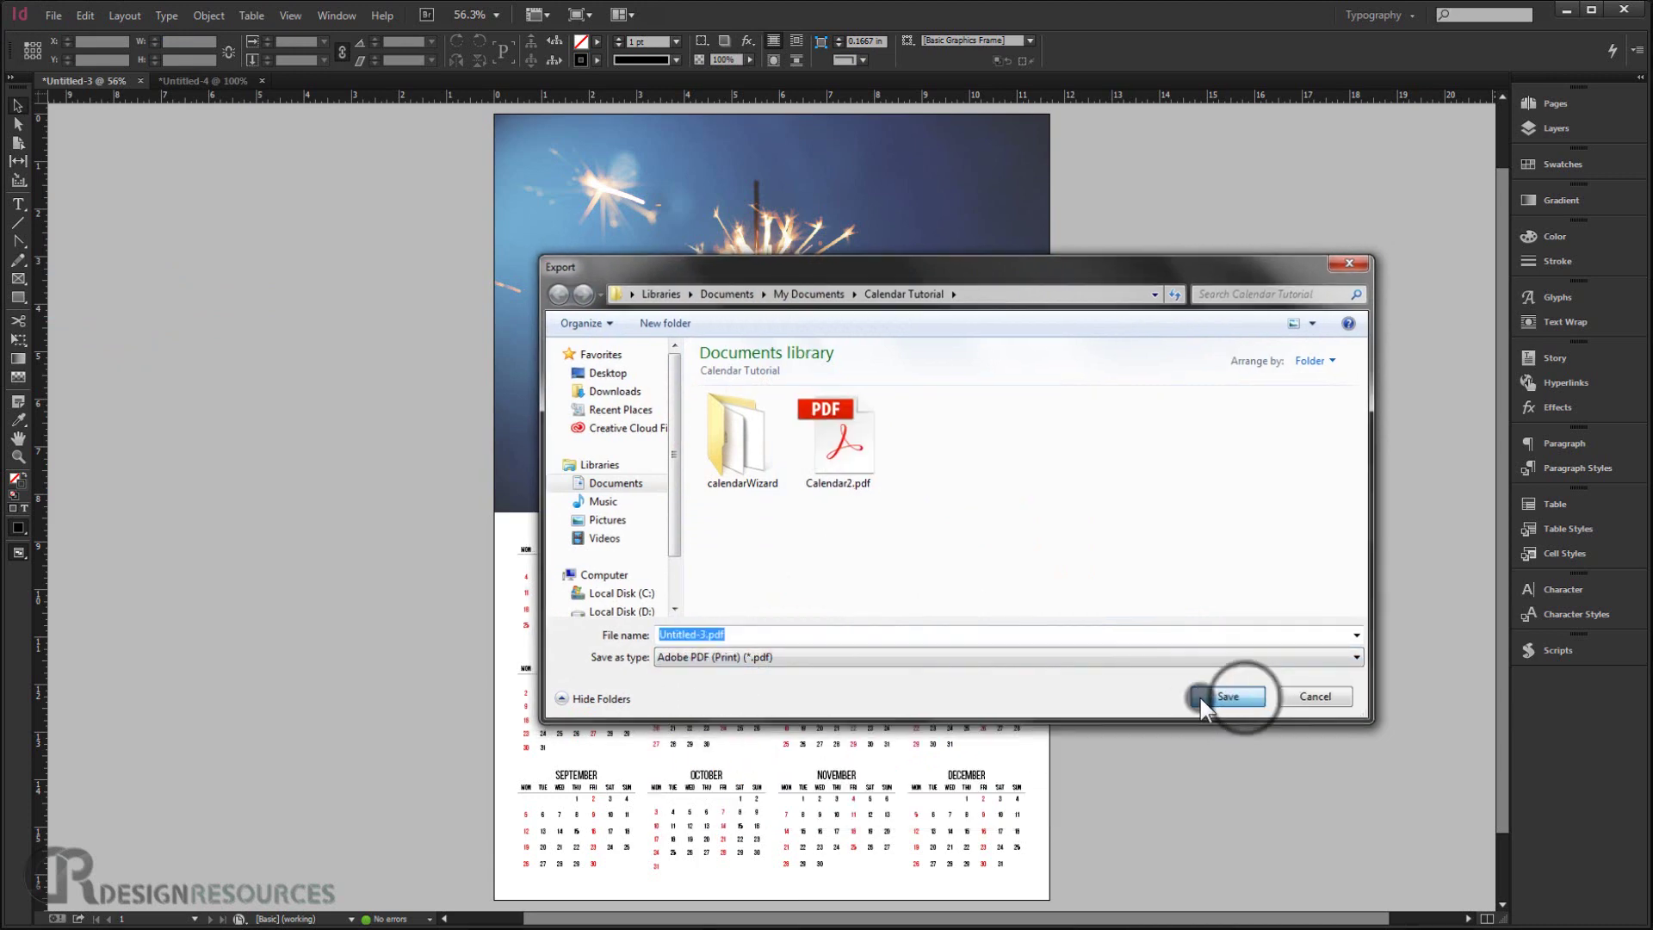
left_click(694, 246)
left_click(694, 246)
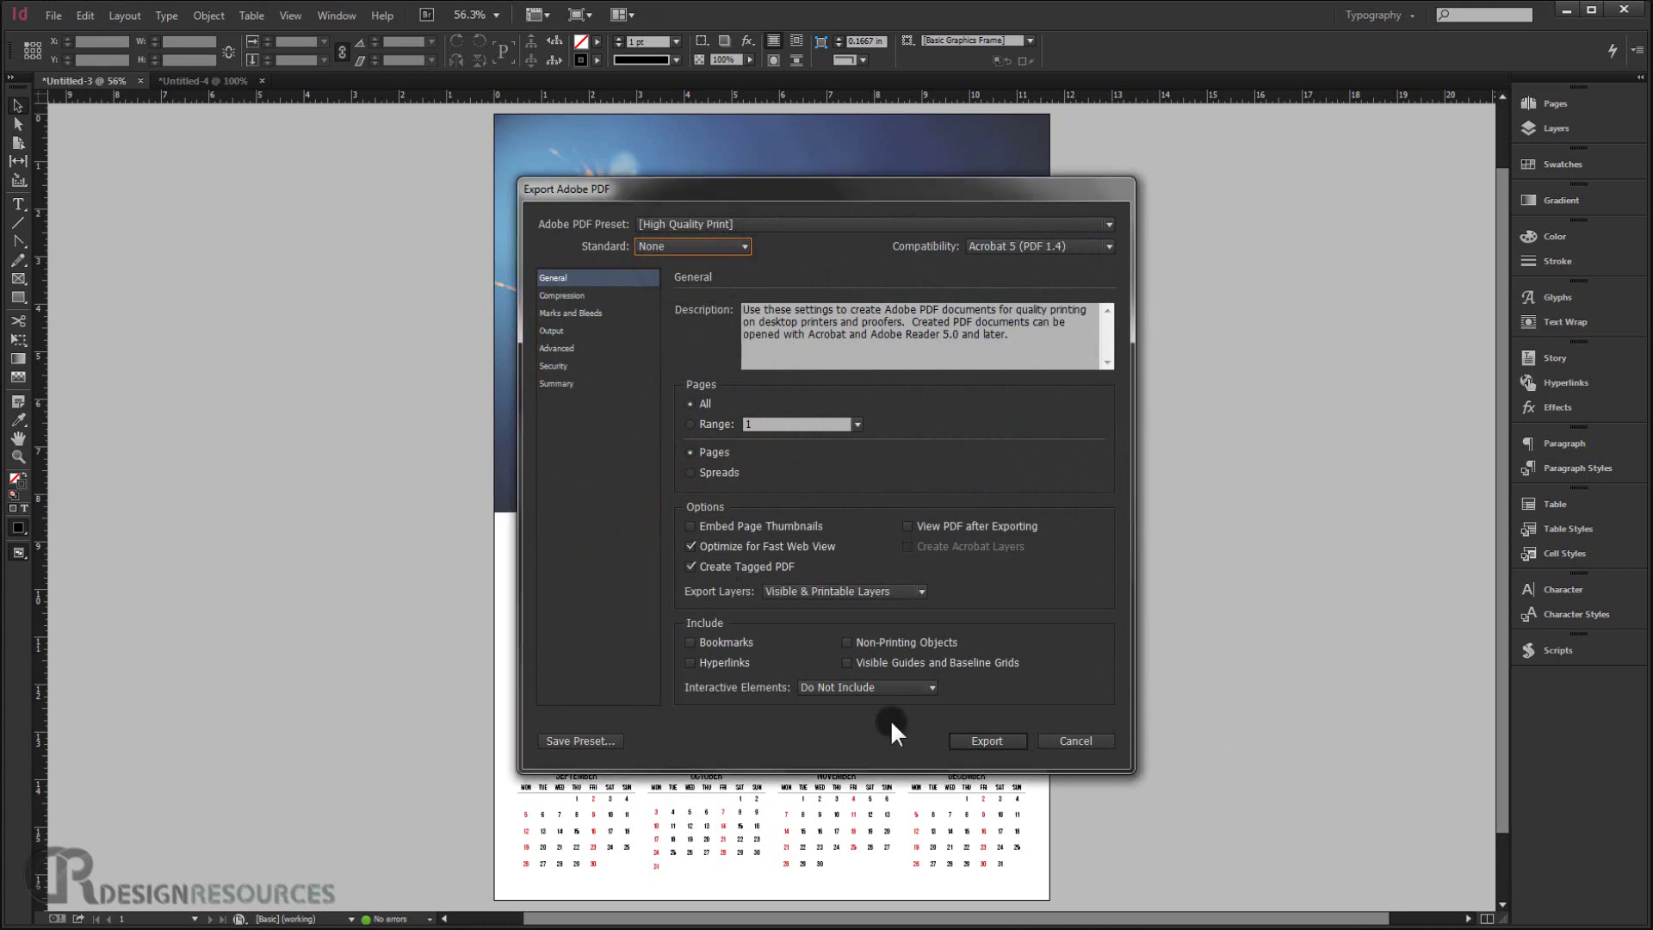
left_click(1076, 740)
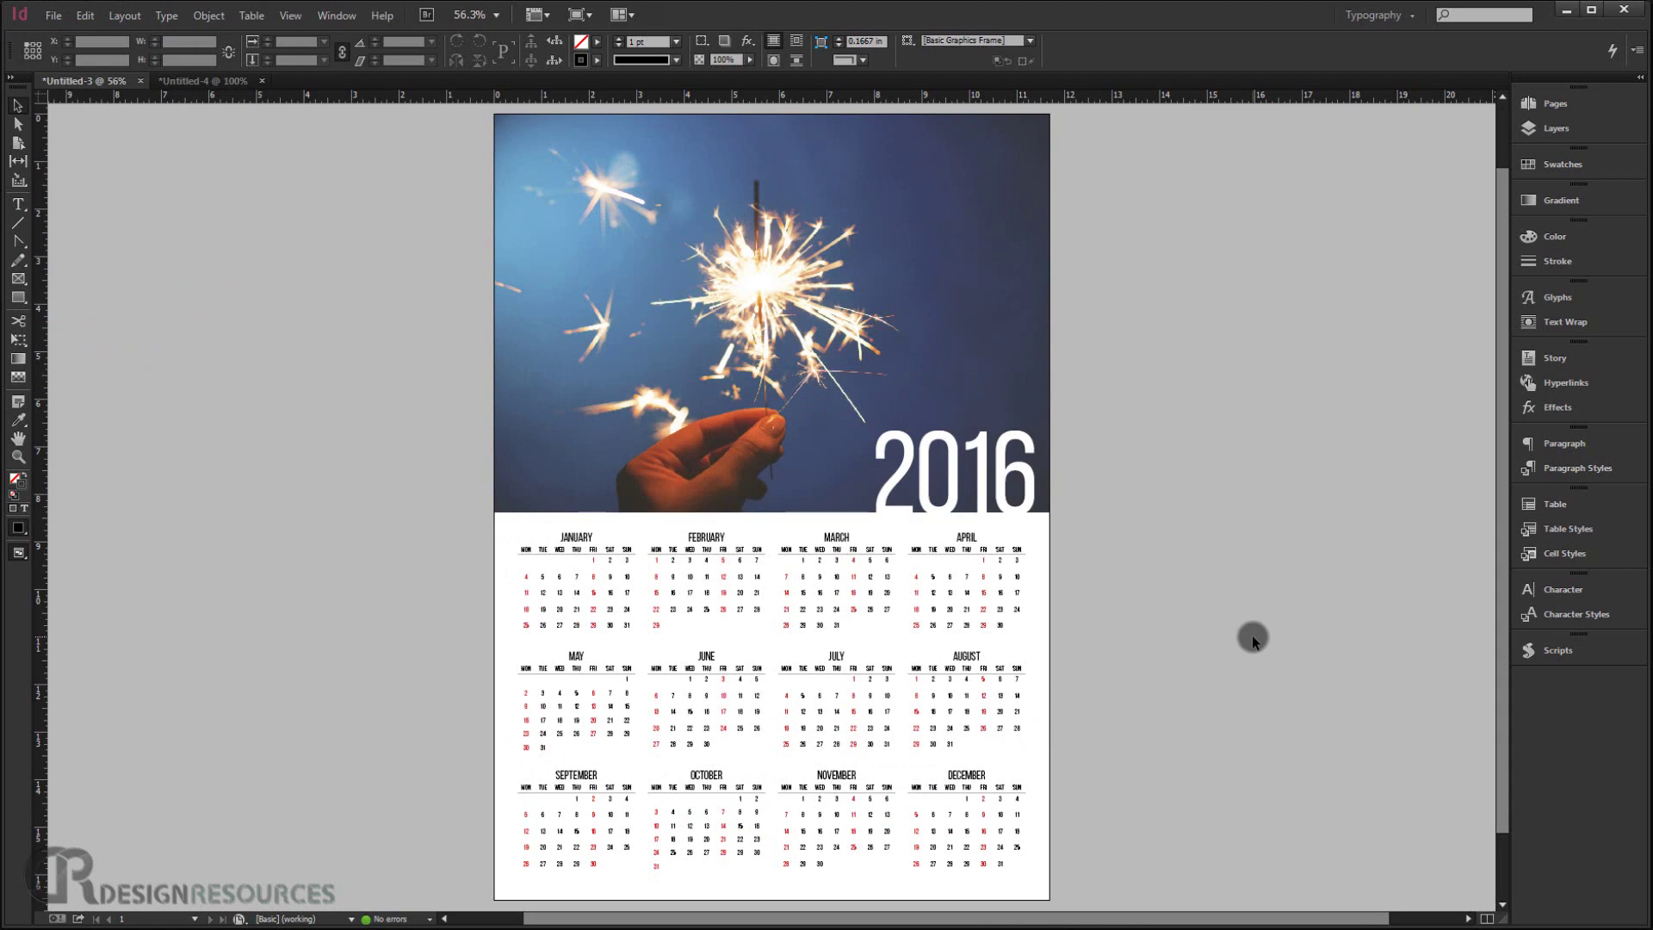
key("Tab")
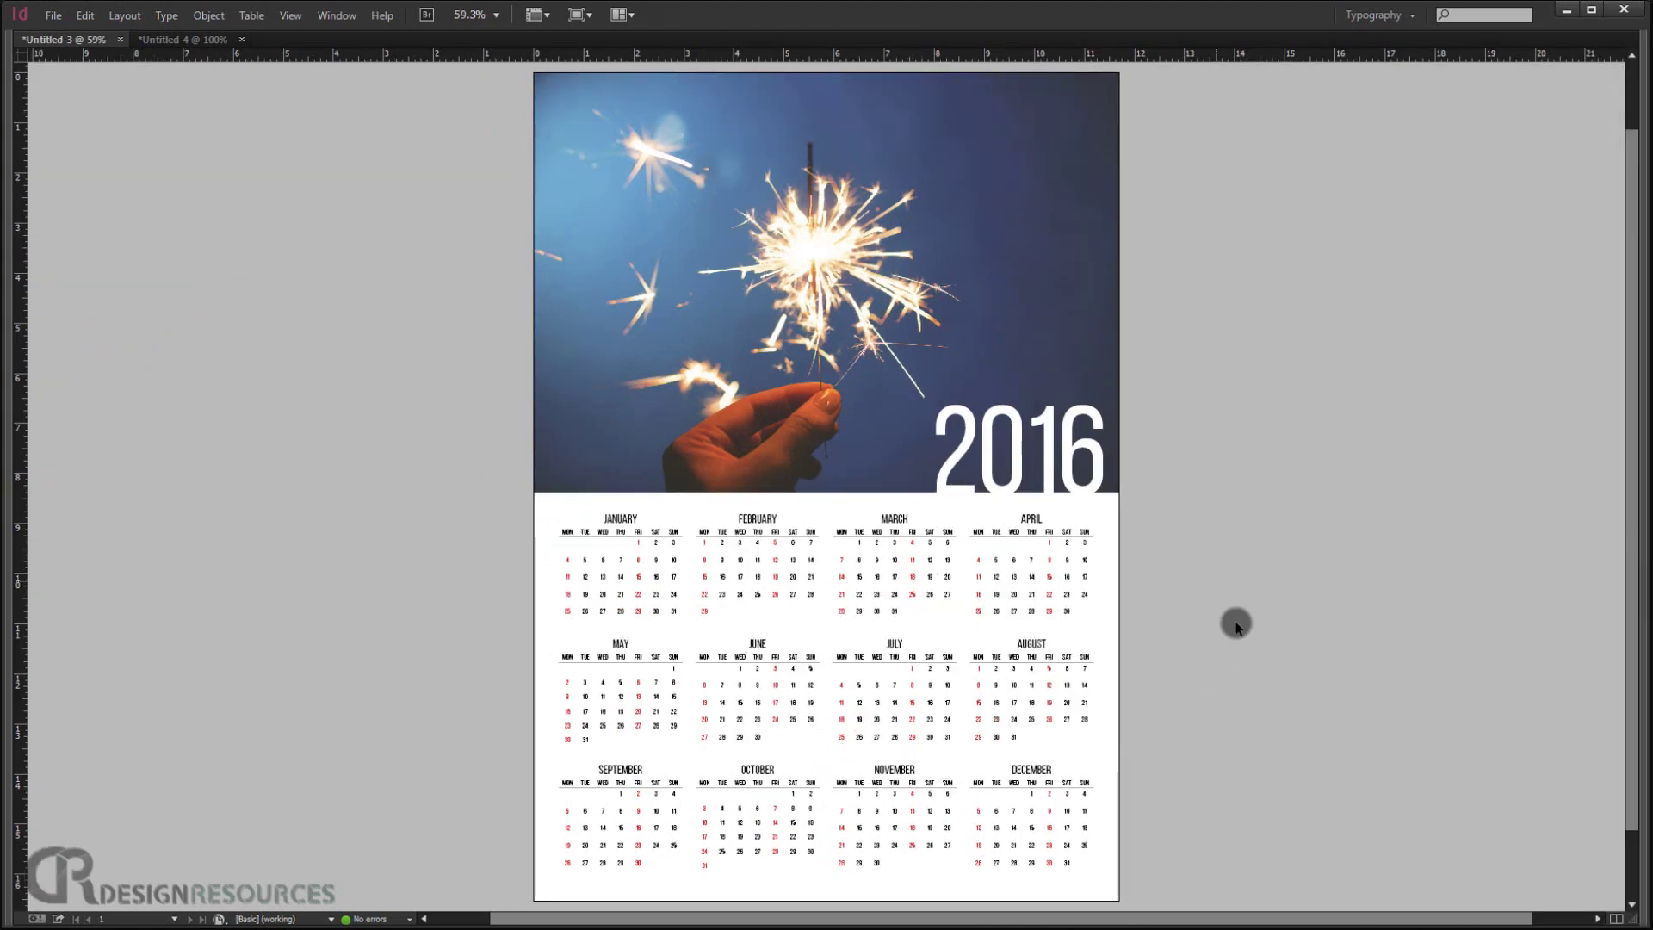